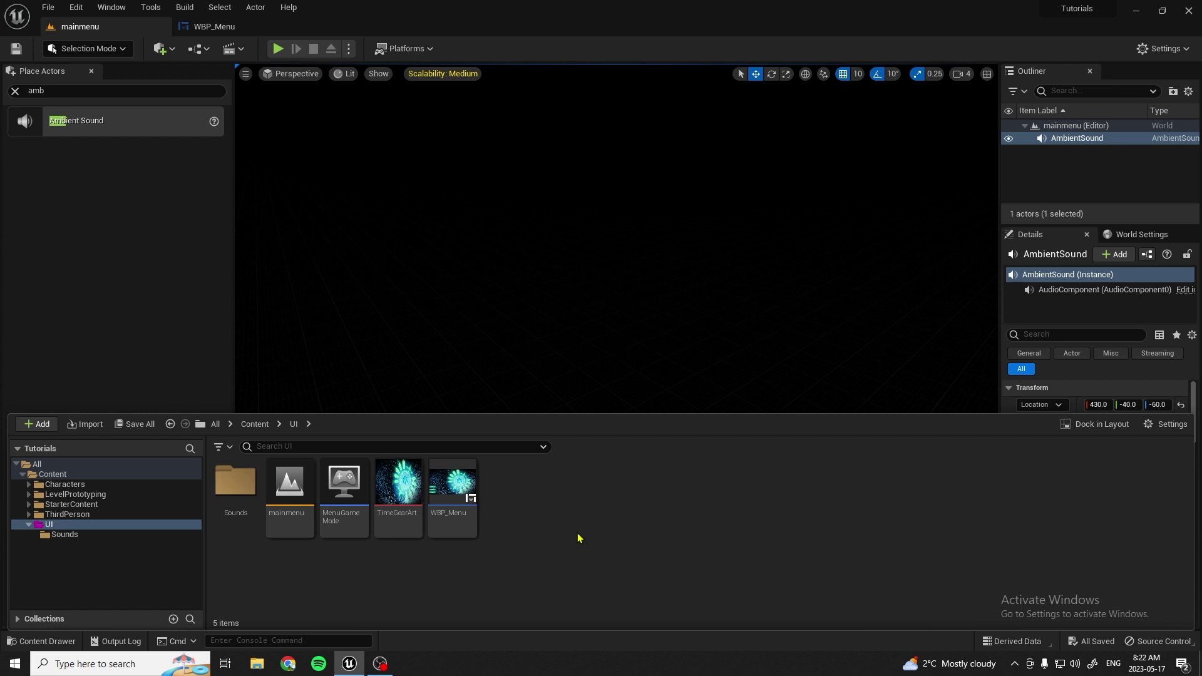
Step: Create a User Widget blueprint named WBP_Options in the UI folder and open it
right_click(554, 513)
mouse_move(596, 495)
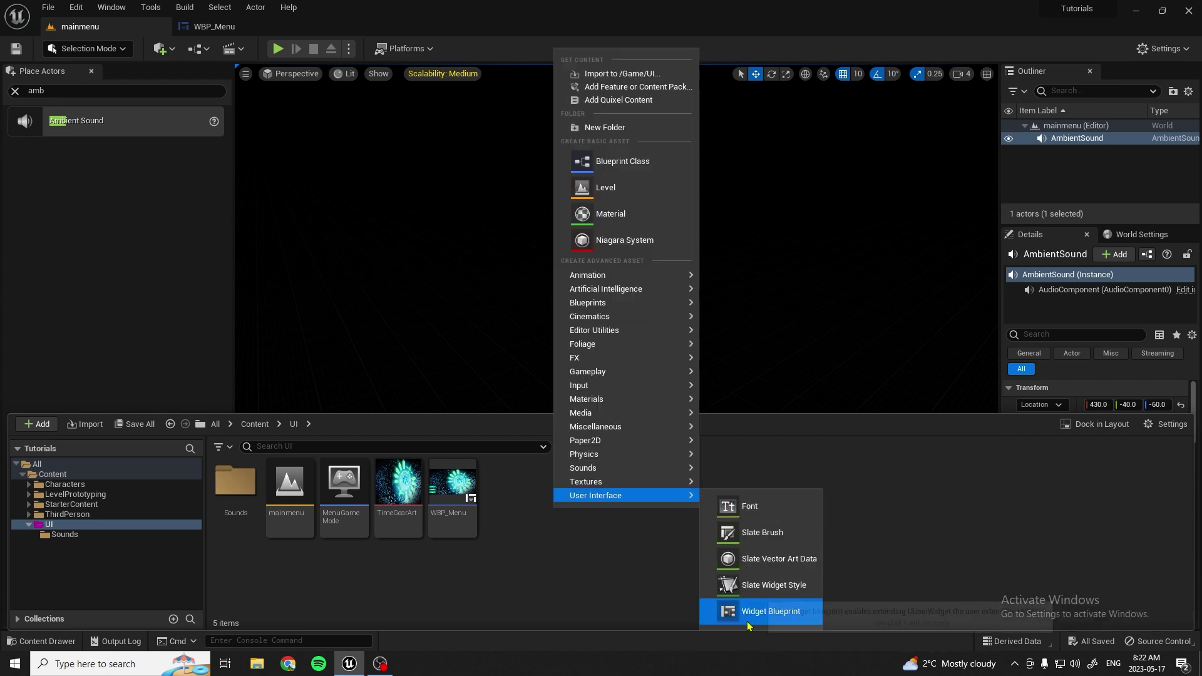
click(752, 611)
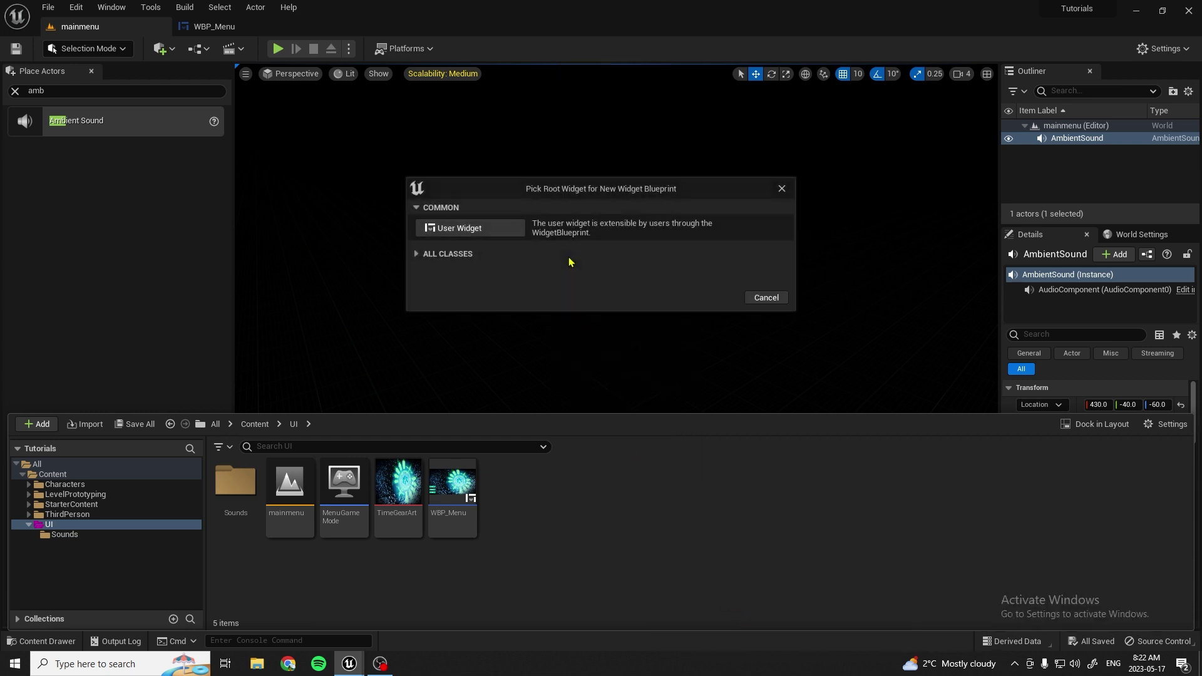
click(474, 230)
key(BackSpace)
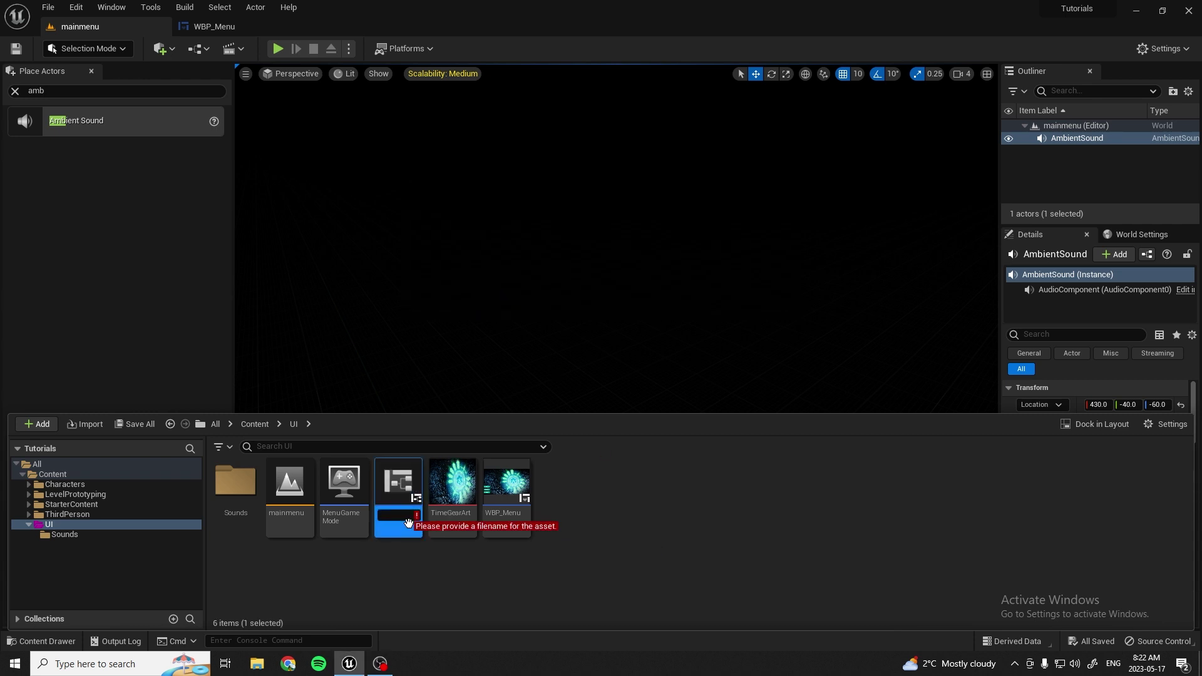
text(WBP_)
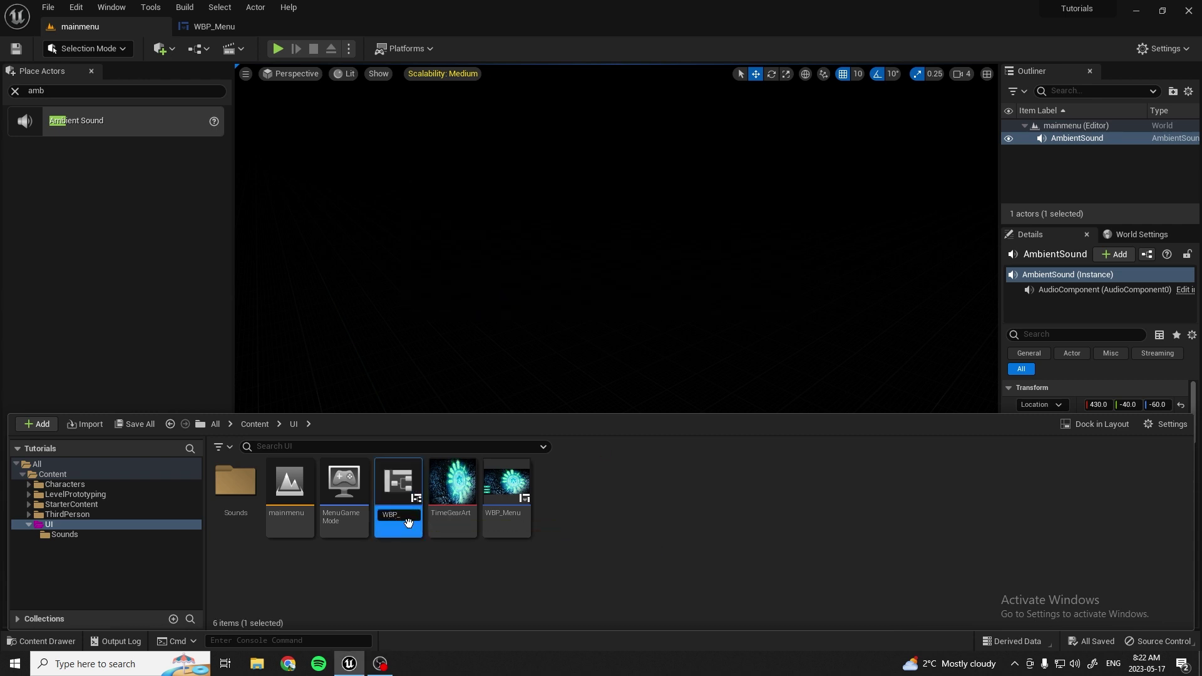
key(Return)
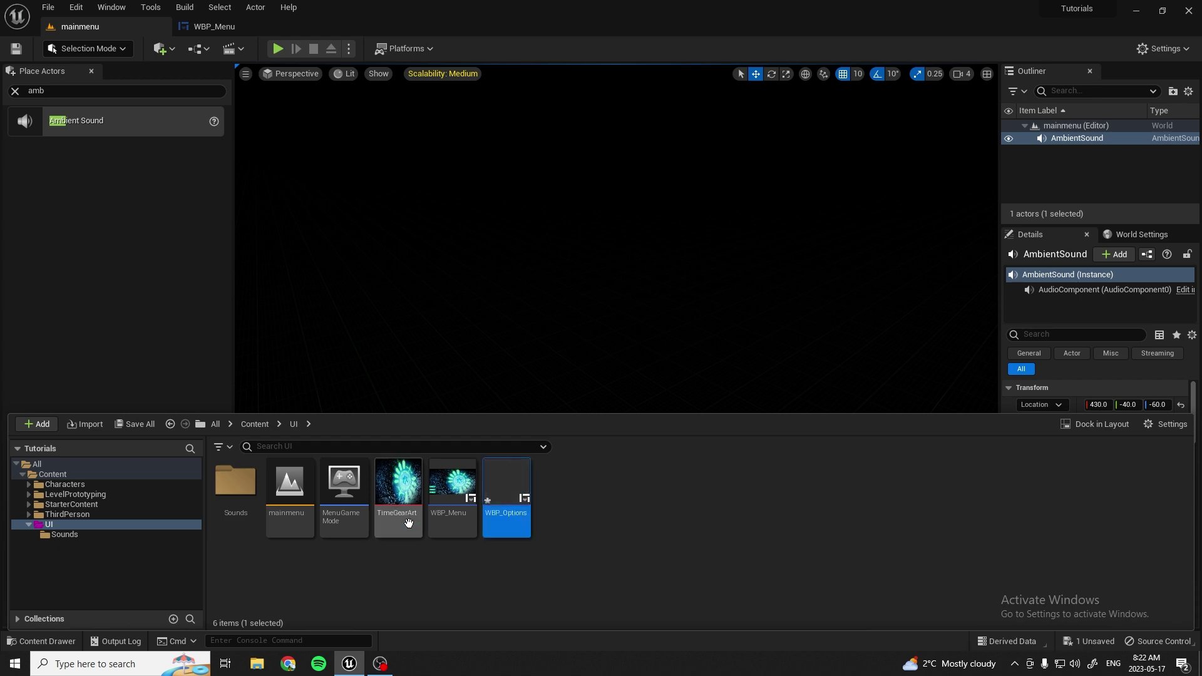
double_click(515, 486)
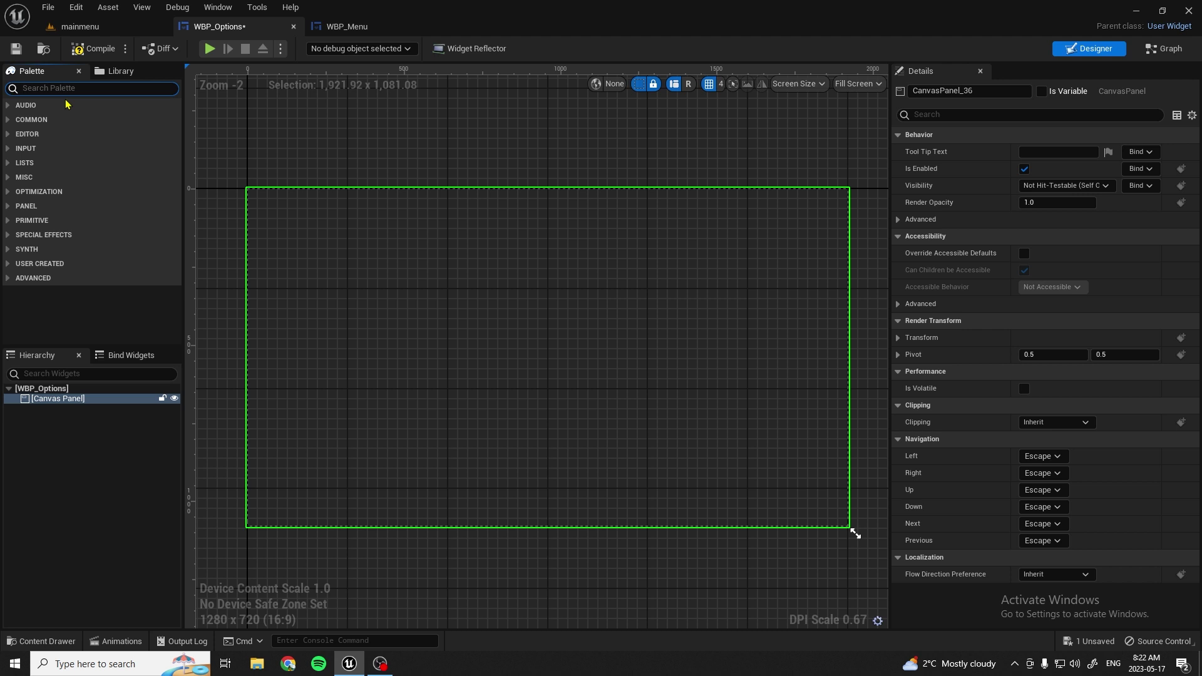
text(text)
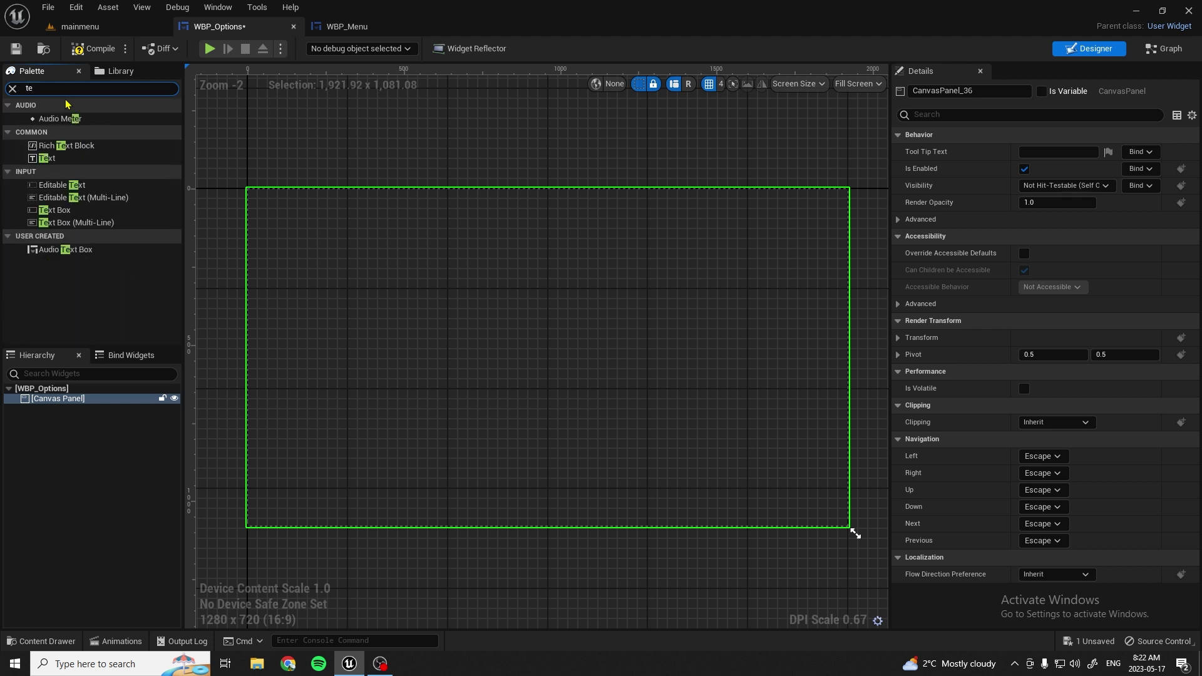
Step: Place a text block near the canvas top-left reading 'Texture Quality'
drag(47, 132, 241, 219)
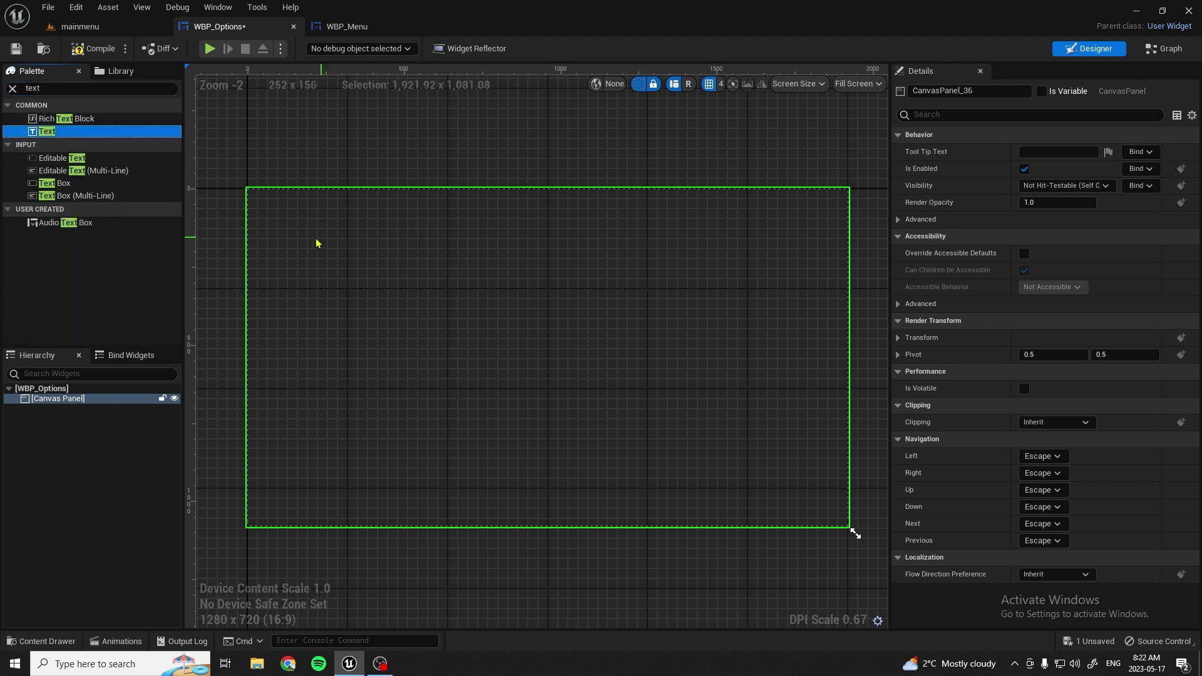
drag(241, 221, 287, 262)
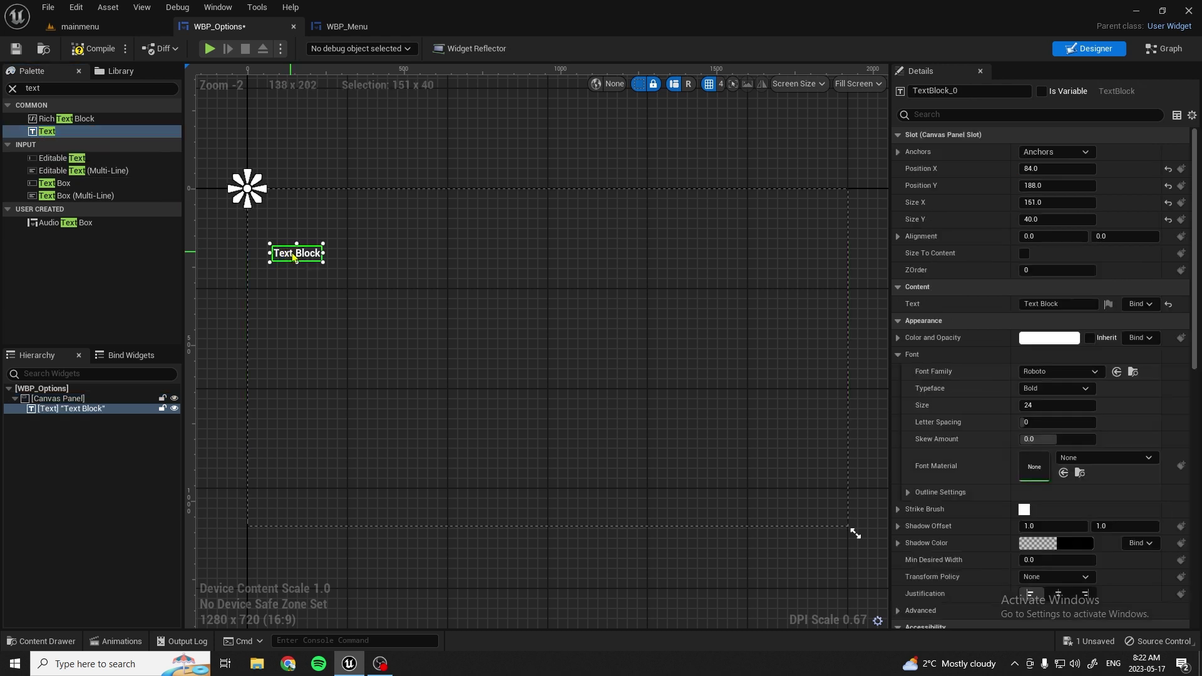
scroll(286, 263, up, 3)
scroll(287, 262, down, 1)
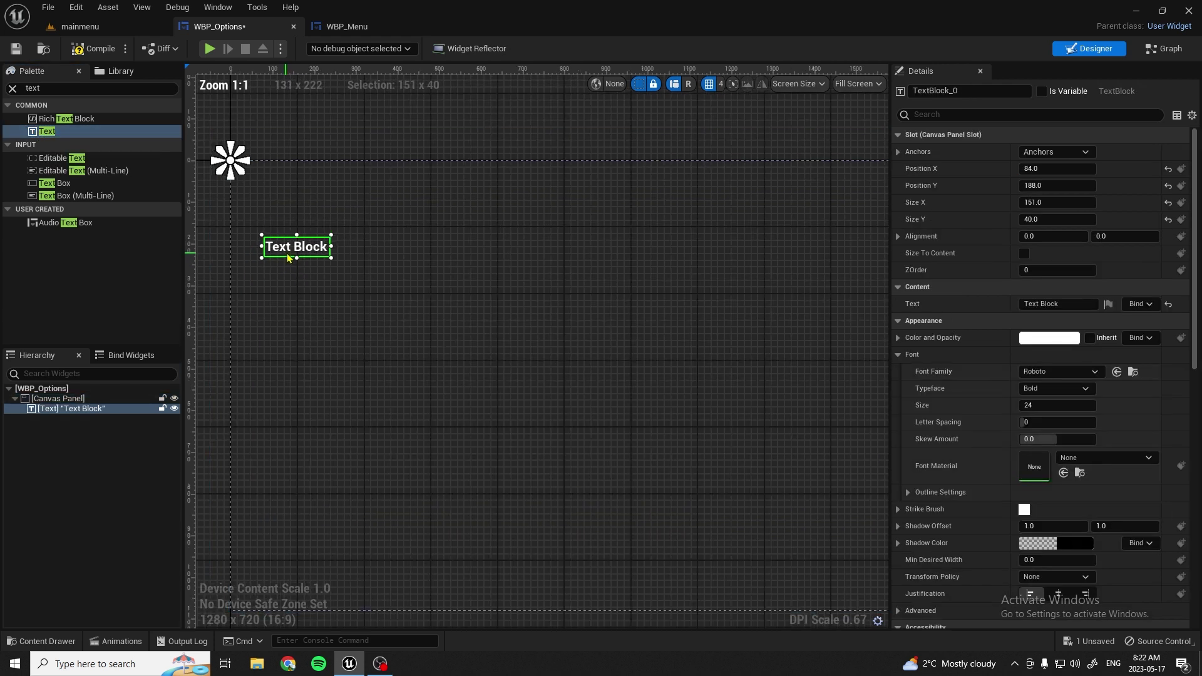
double_click(1065, 305)
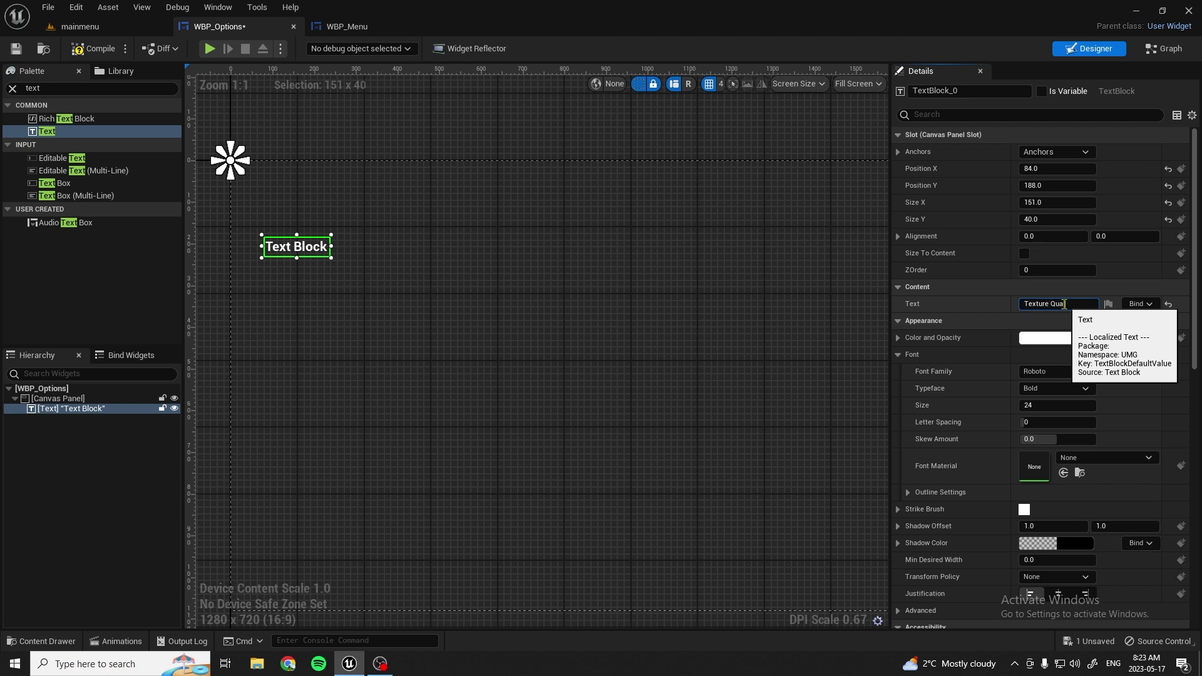
text(lity)
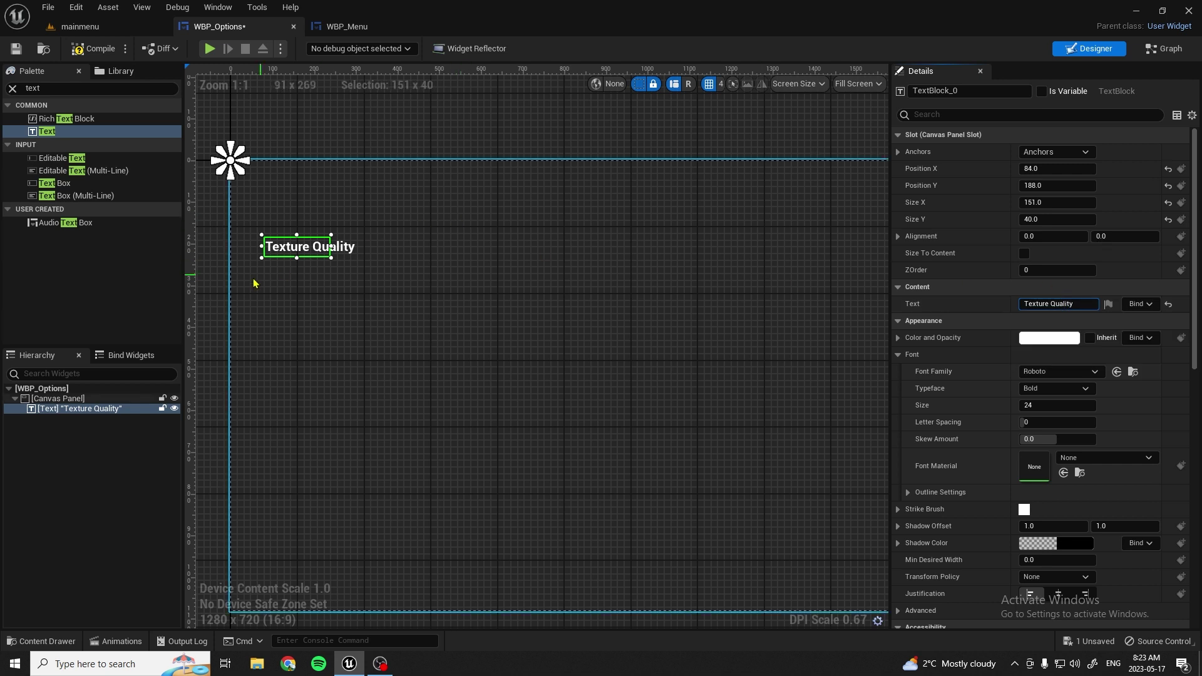
drag(331, 248, 373, 246)
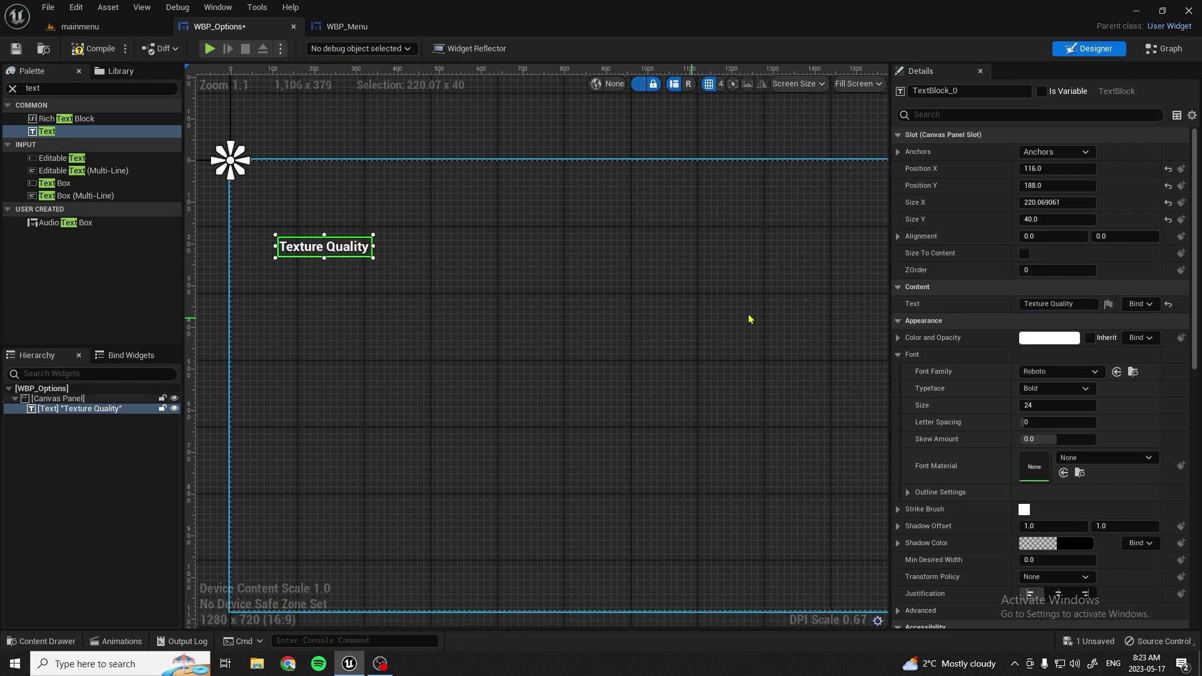
Step: Set the heading's font size to 56 and enlarge its text block to fit
click(1053, 404)
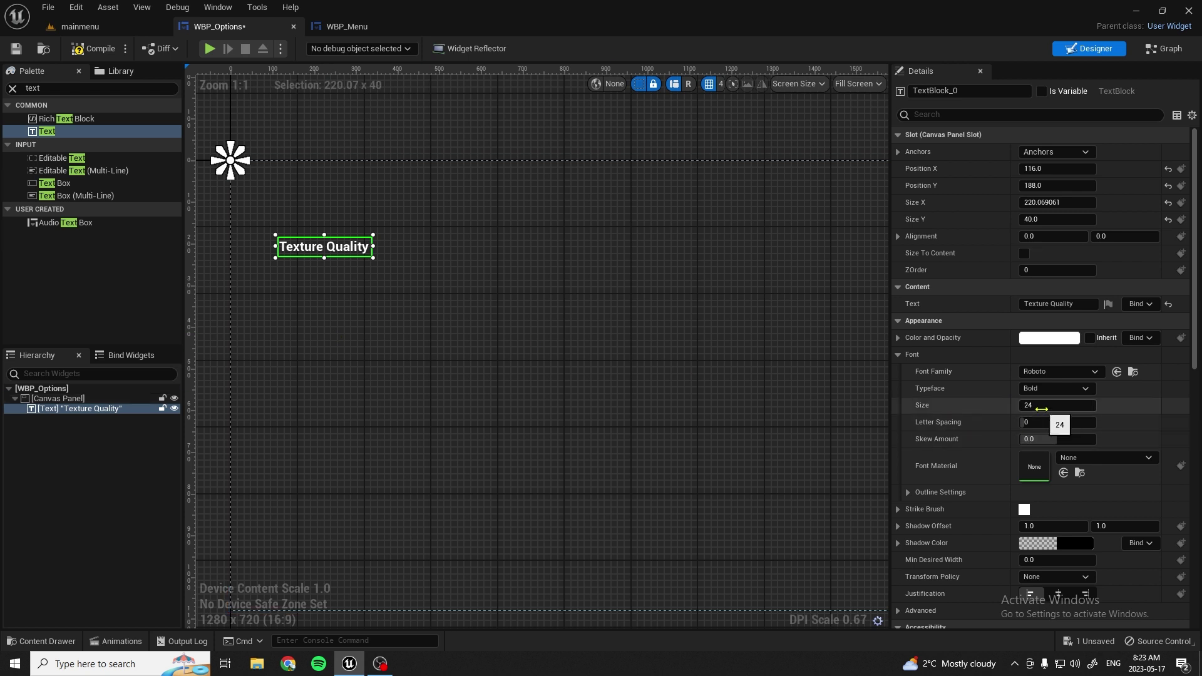
text(72)
key(Return)
text(56)
key(Return)
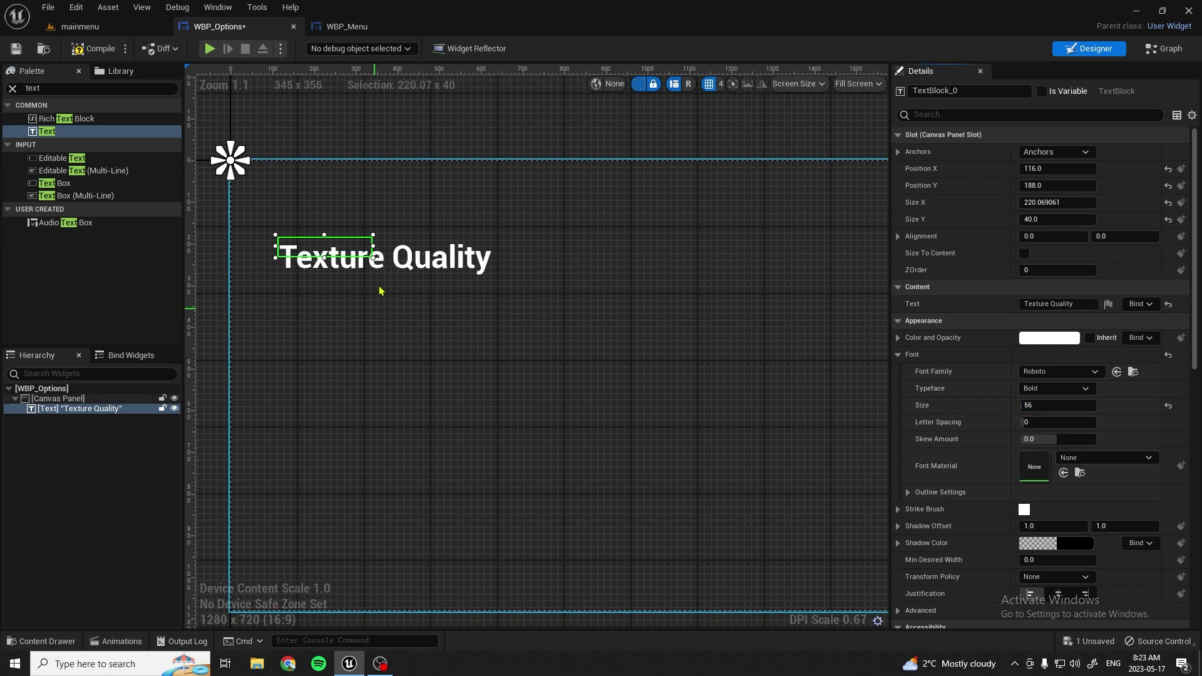
drag(374, 248, 494, 249)
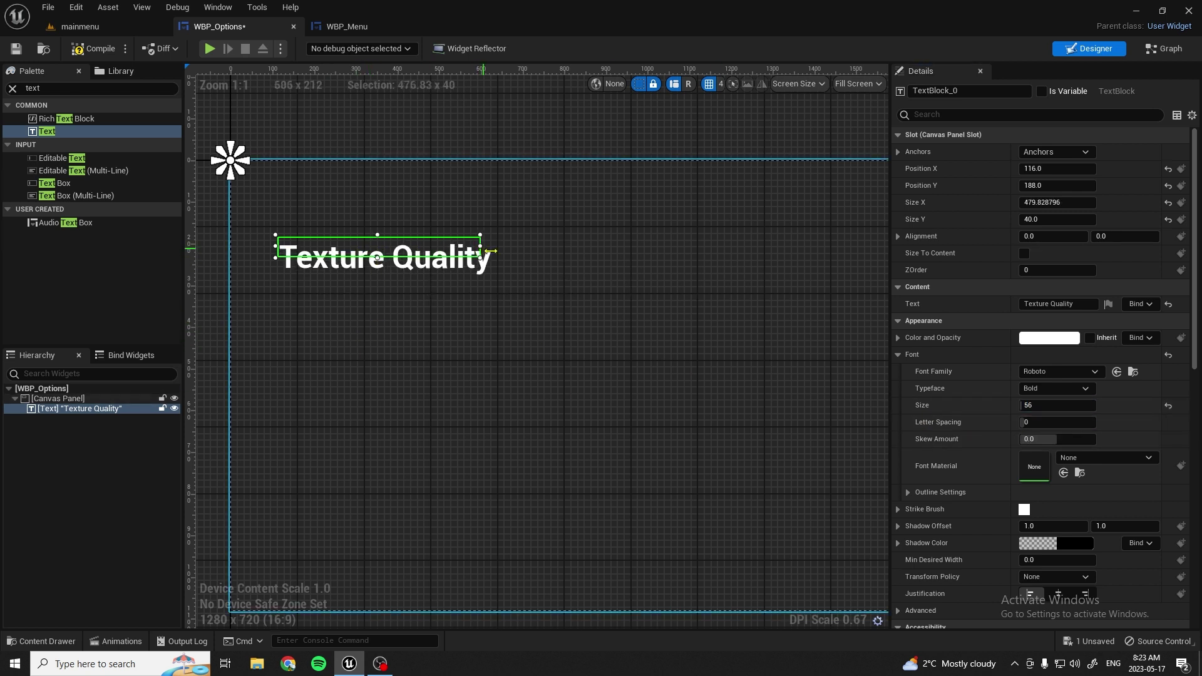
mouse_move(385, 256)
mouse_down()
mouse_move(393, 278)
mouse_move(343, 239)
mouse_up()
scroll(342, 238, down, 4)
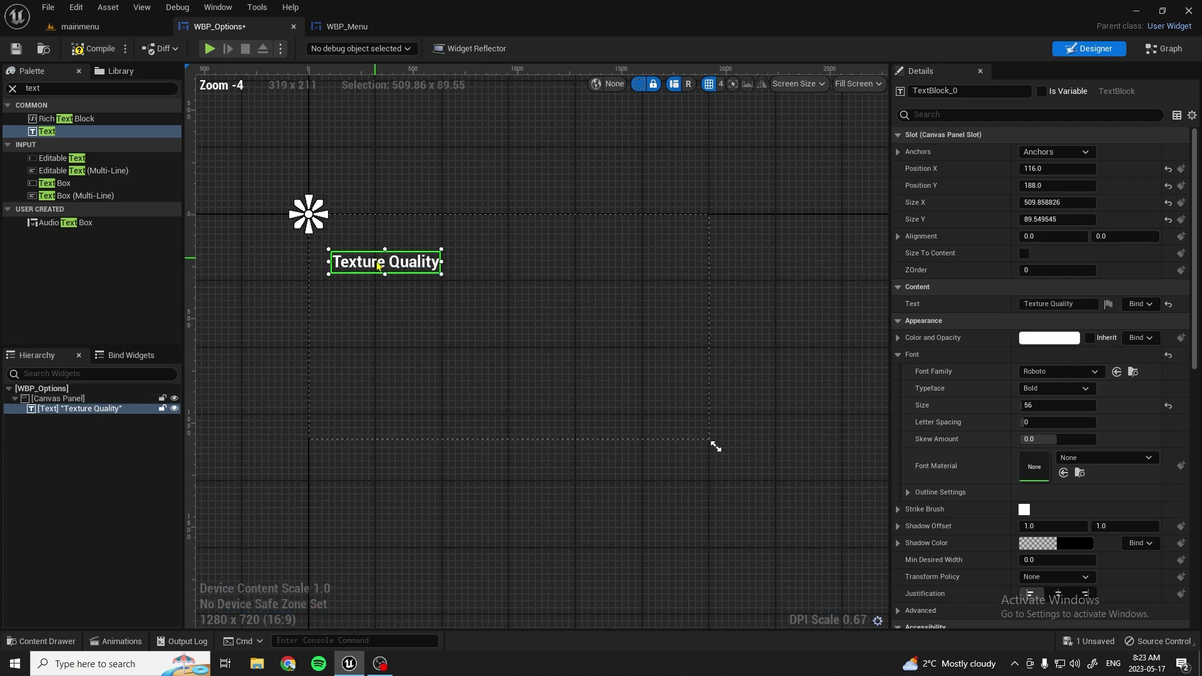
scroll(383, 363, up, 2)
click(12, 89)
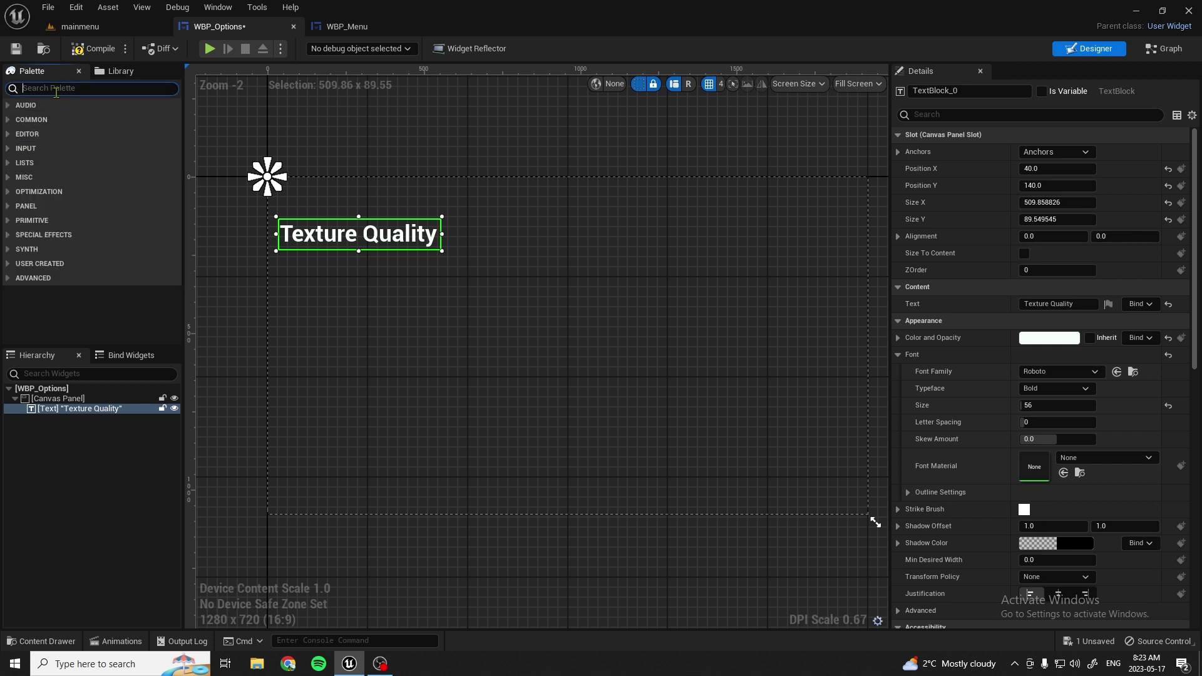
text(hor)
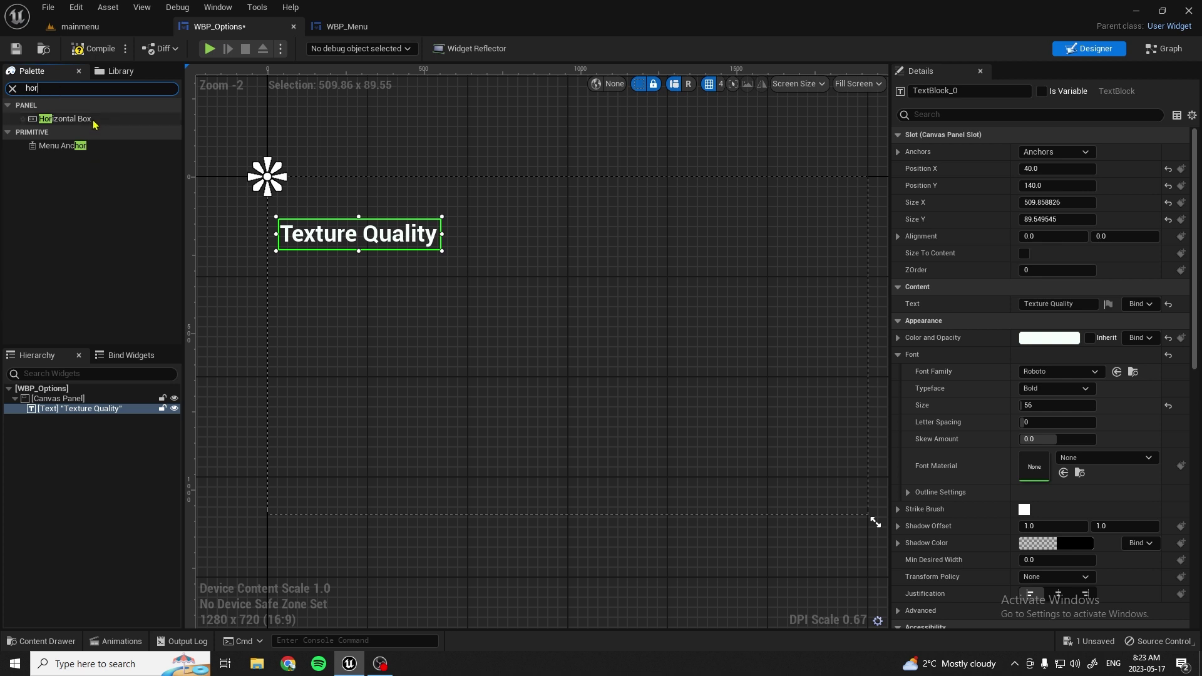
Step: Place a Horizontal Box below the heading and stretch it wider and taller
drag(94, 123, 283, 272)
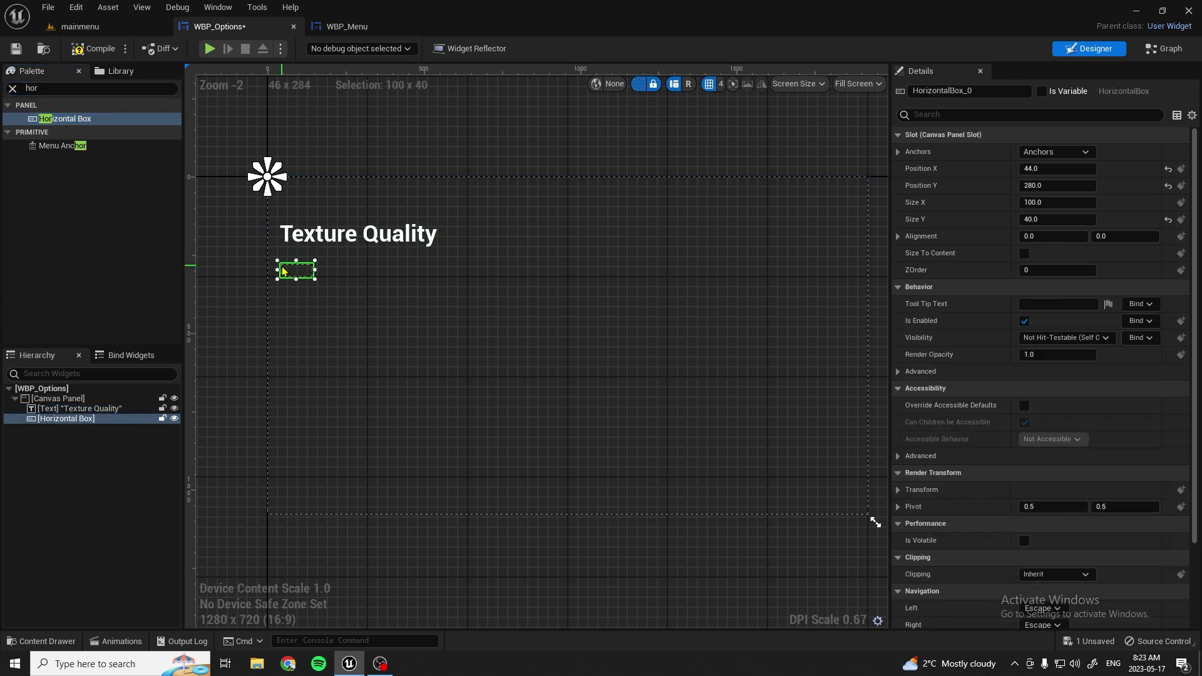
scroll(283, 271, up, 5)
drag(343, 276, 784, 277)
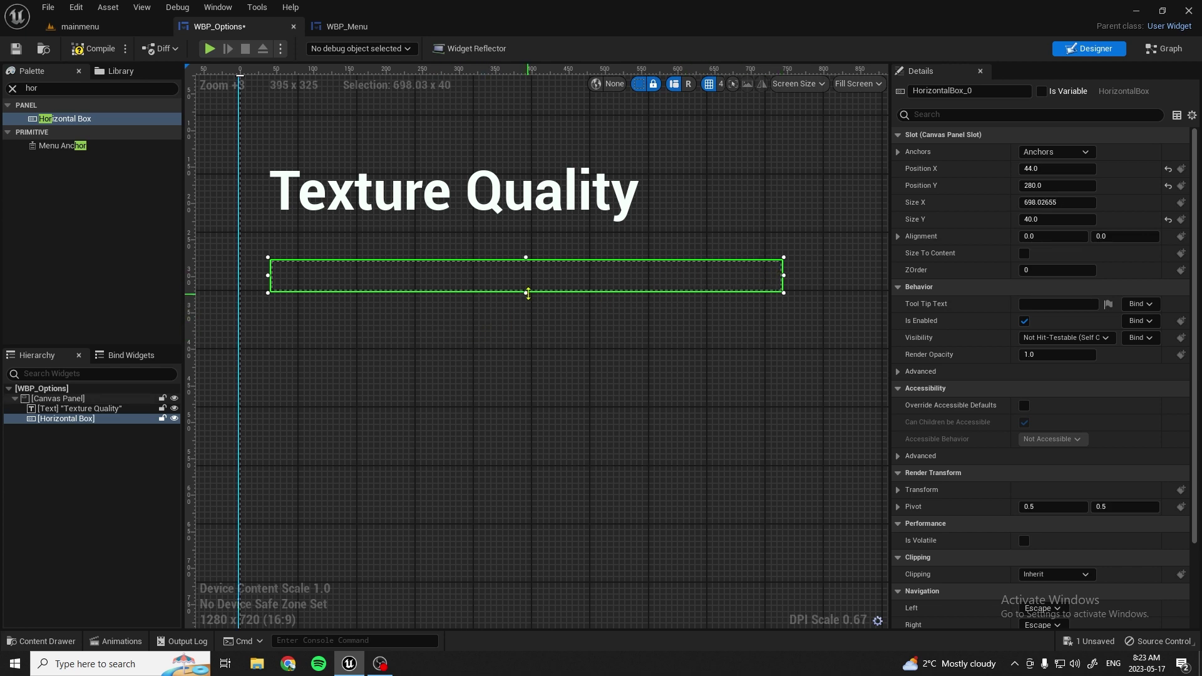
drag(528, 293, 544, 341)
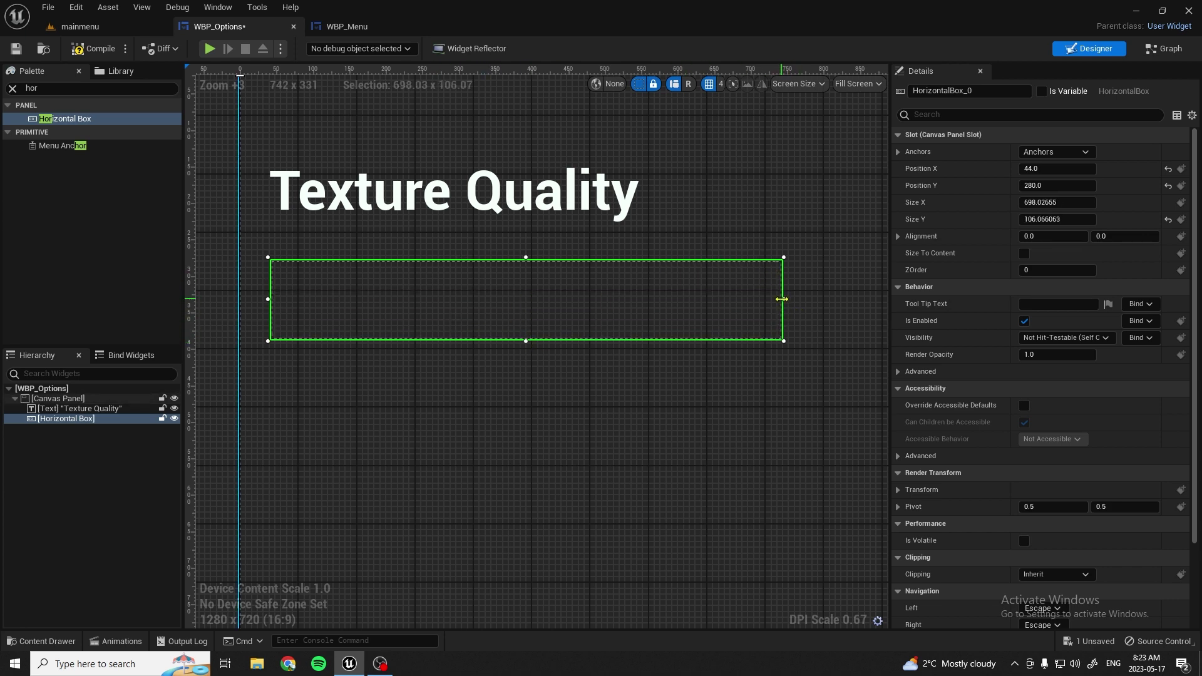
drag(782, 299, 837, 299)
scroll(564, 301, down, 4)
scroll(570, 317, up, 3)
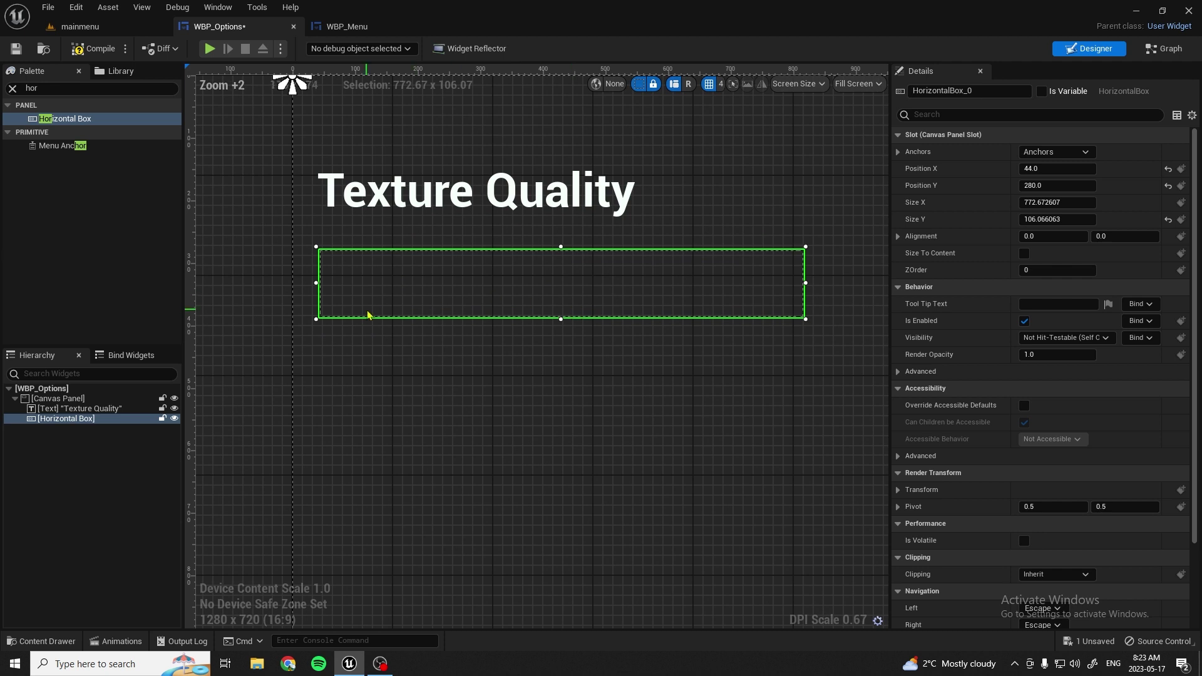
click(14, 88)
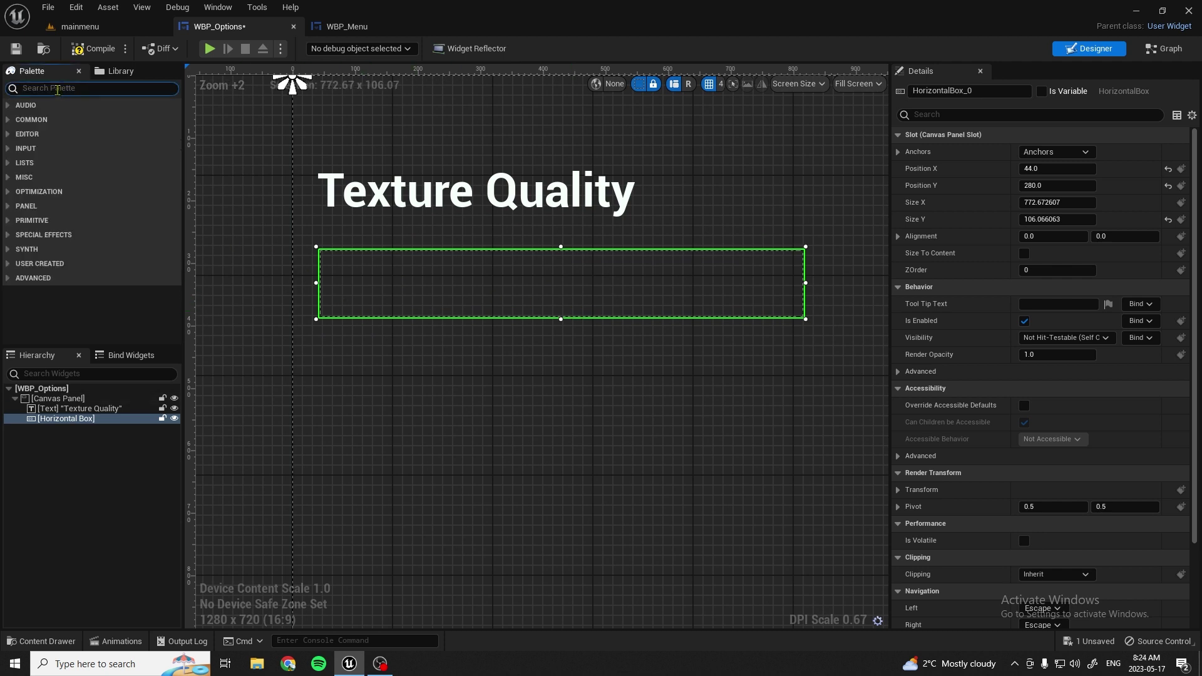
text(butto)
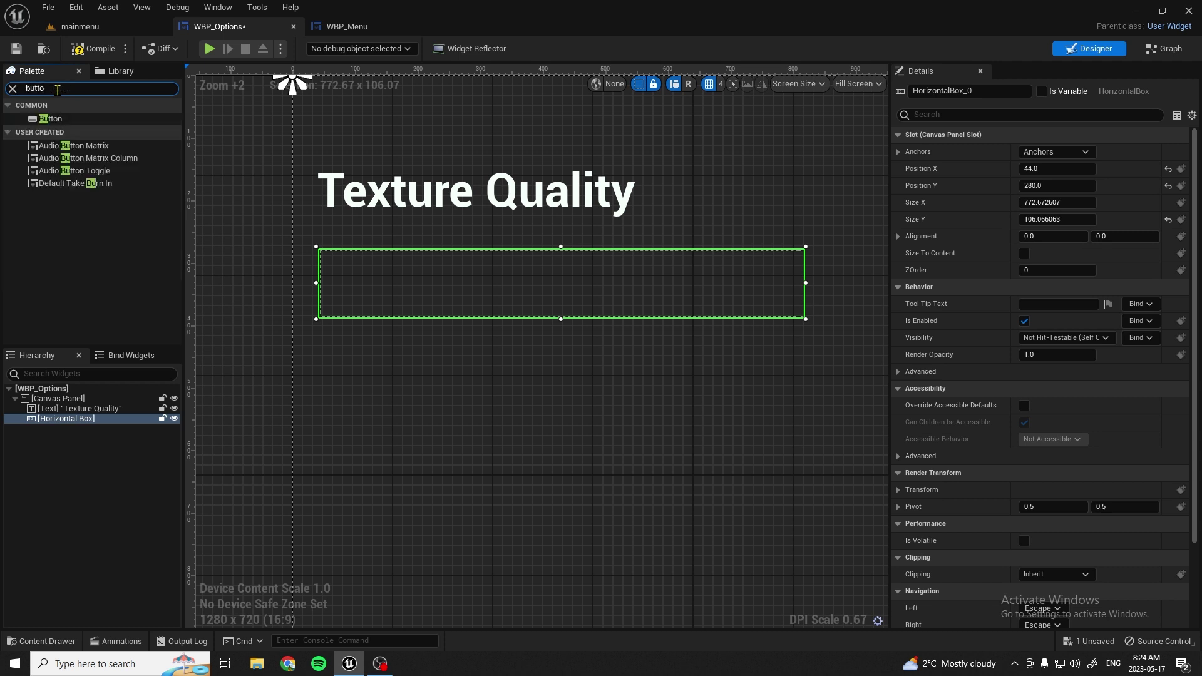
Step: Add three buttons to the horizontal box and set each slot size to Fill
drag(45, 119, 395, 272)
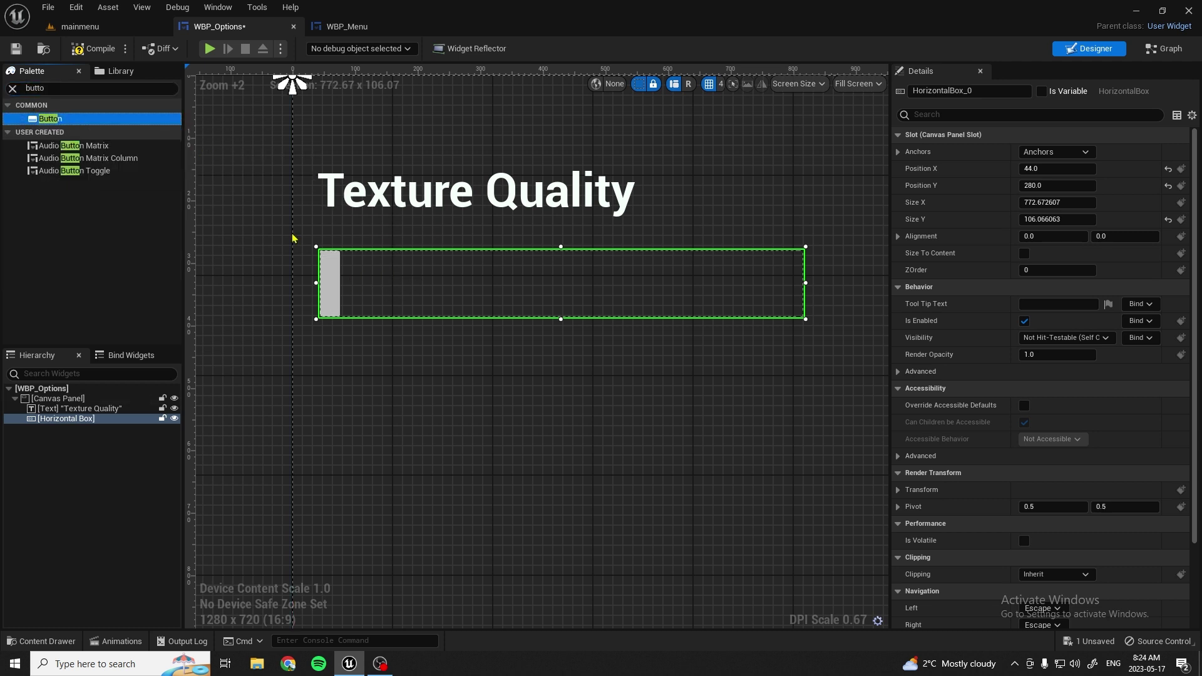
drag(71, 123, 384, 278)
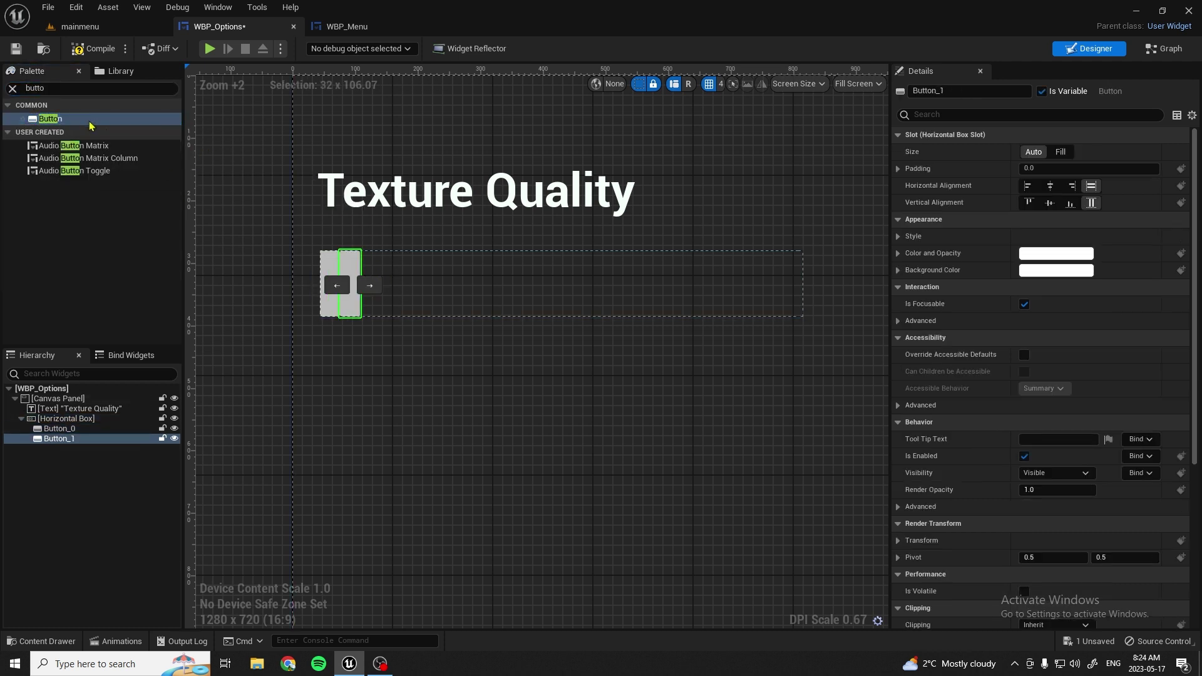
drag(77, 122, 379, 277)
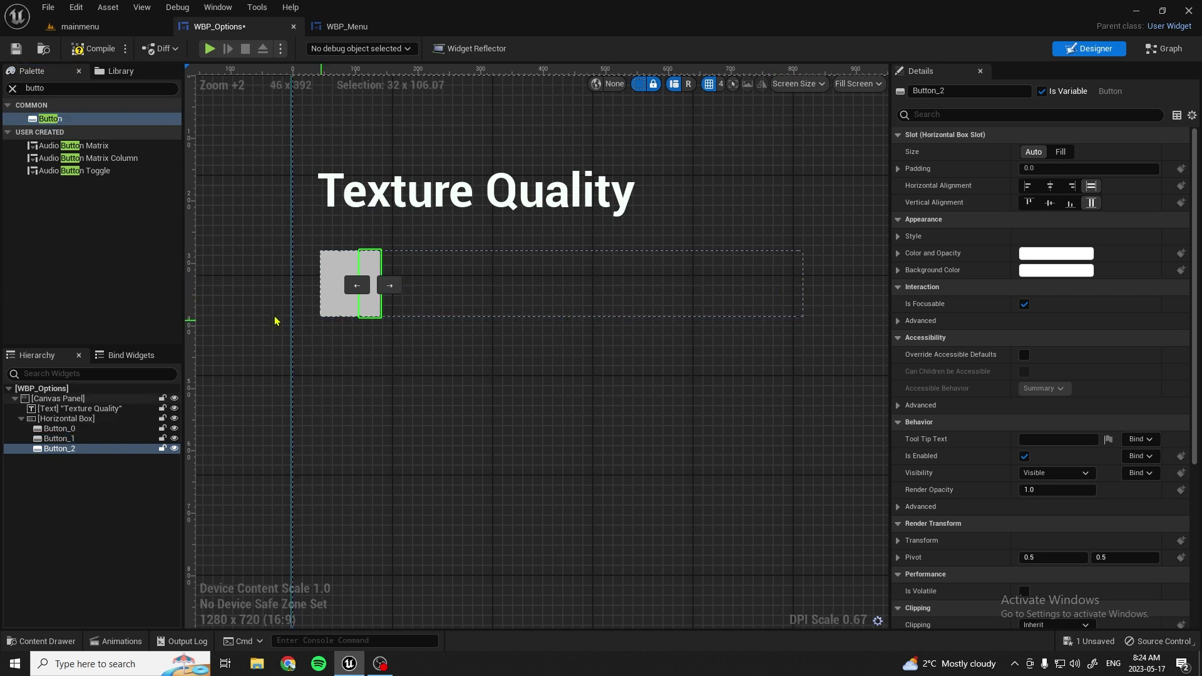
click(331, 282)
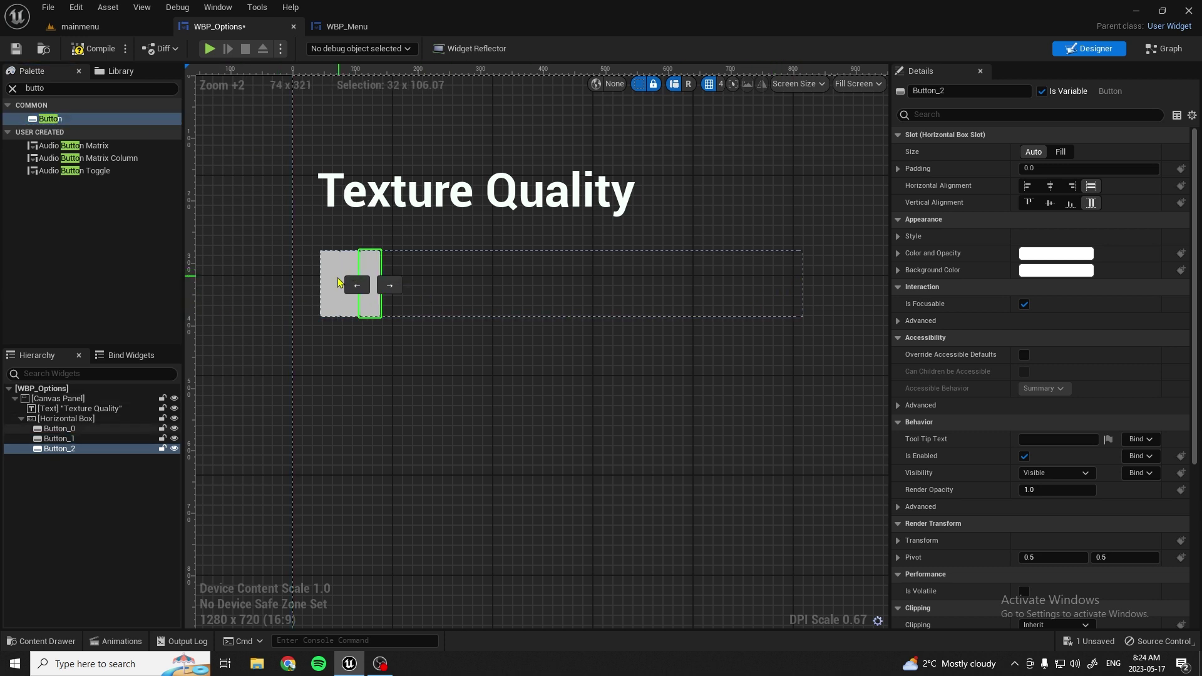
click(1061, 151)
click(794, 286)
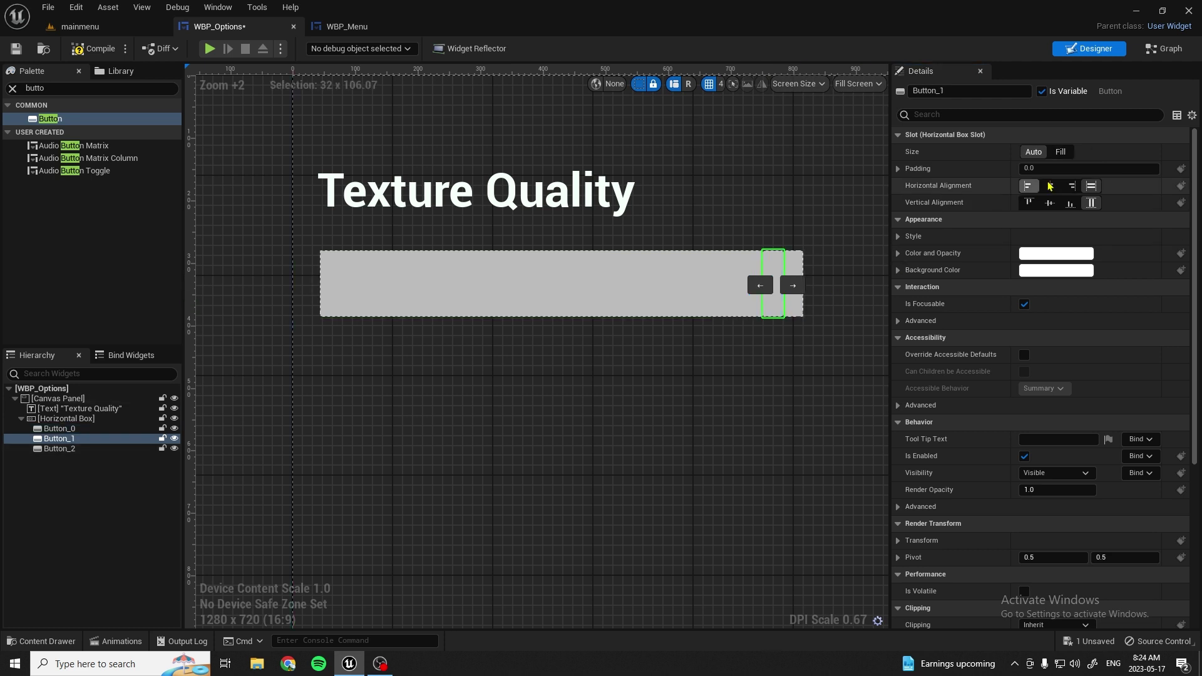
click(1060, 152)
click(794, 285)
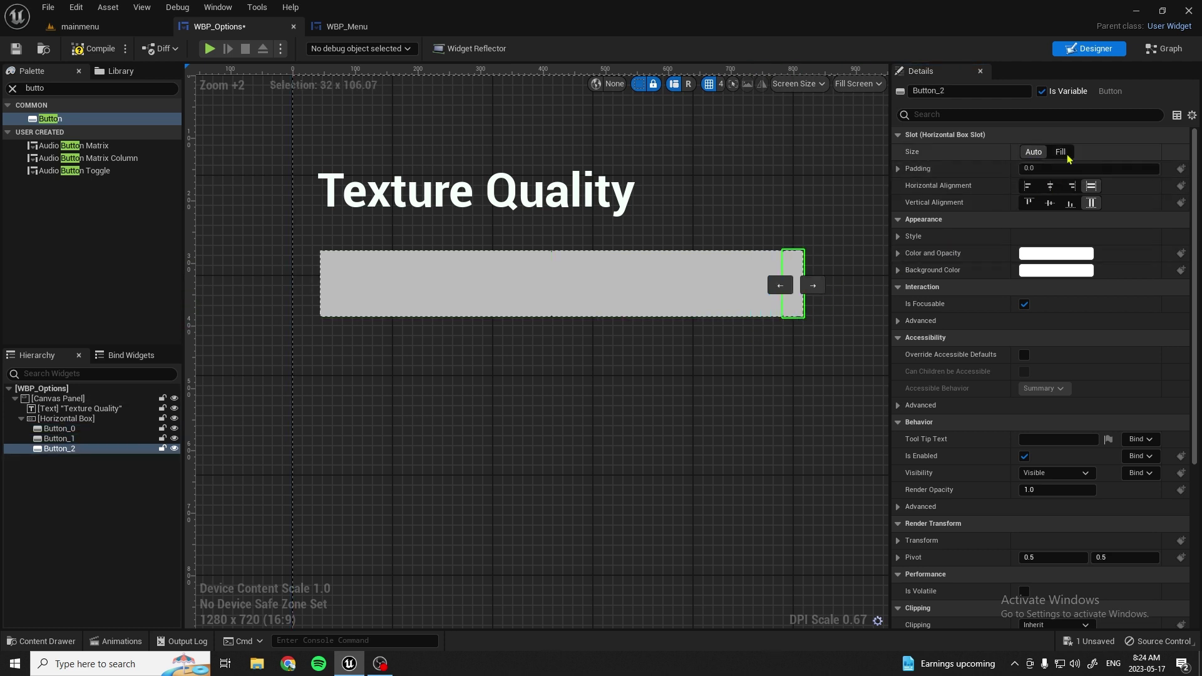
click(1061, 151)
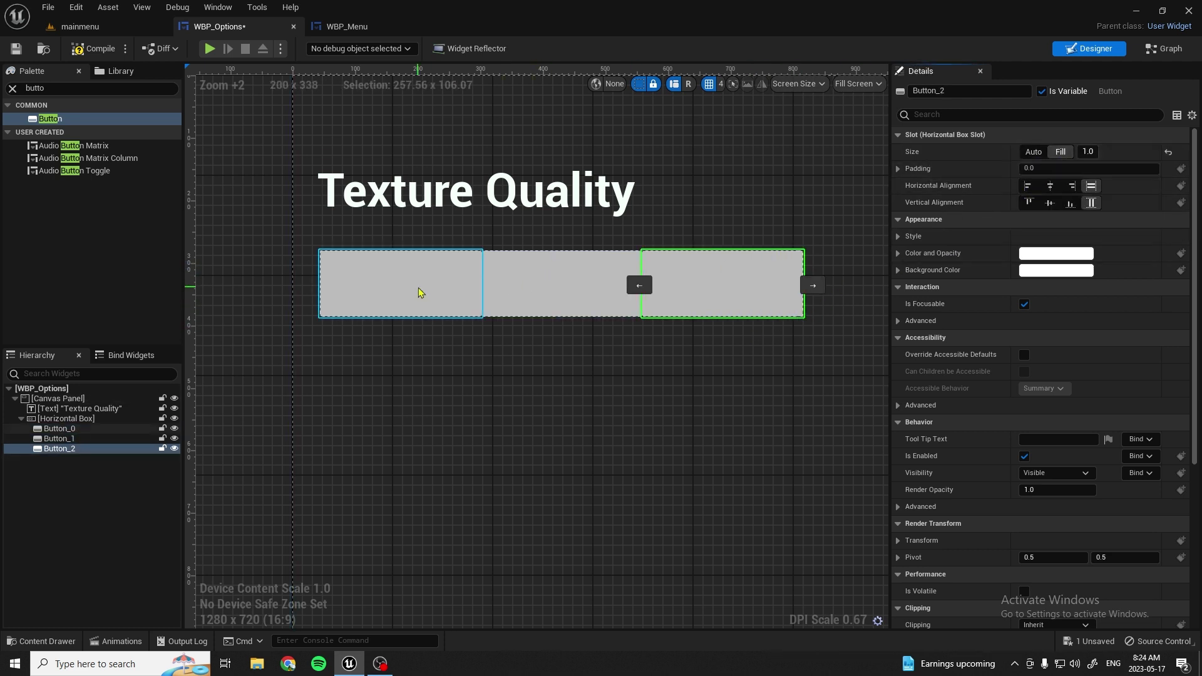
scroll(523, 291, down, 3)
scroll(524, 290, up, 4)
Step: Give the first button 20 left and right padding and the middle button 20 right padding
click(486, 289)
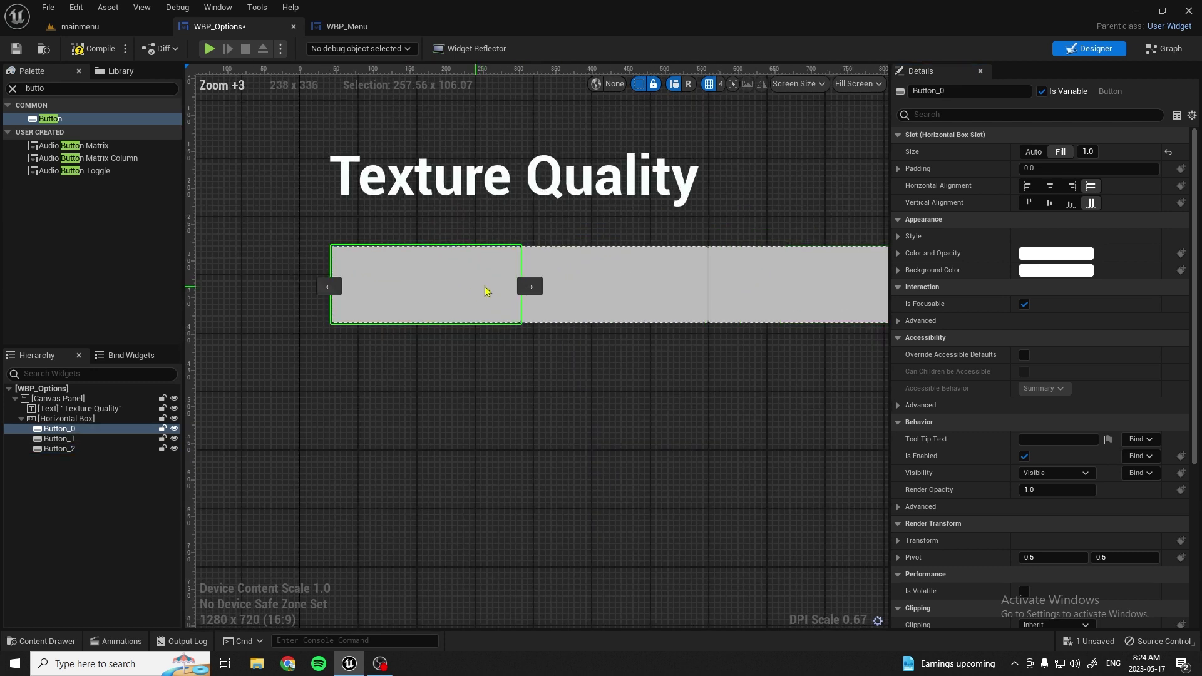
click(898, 168)
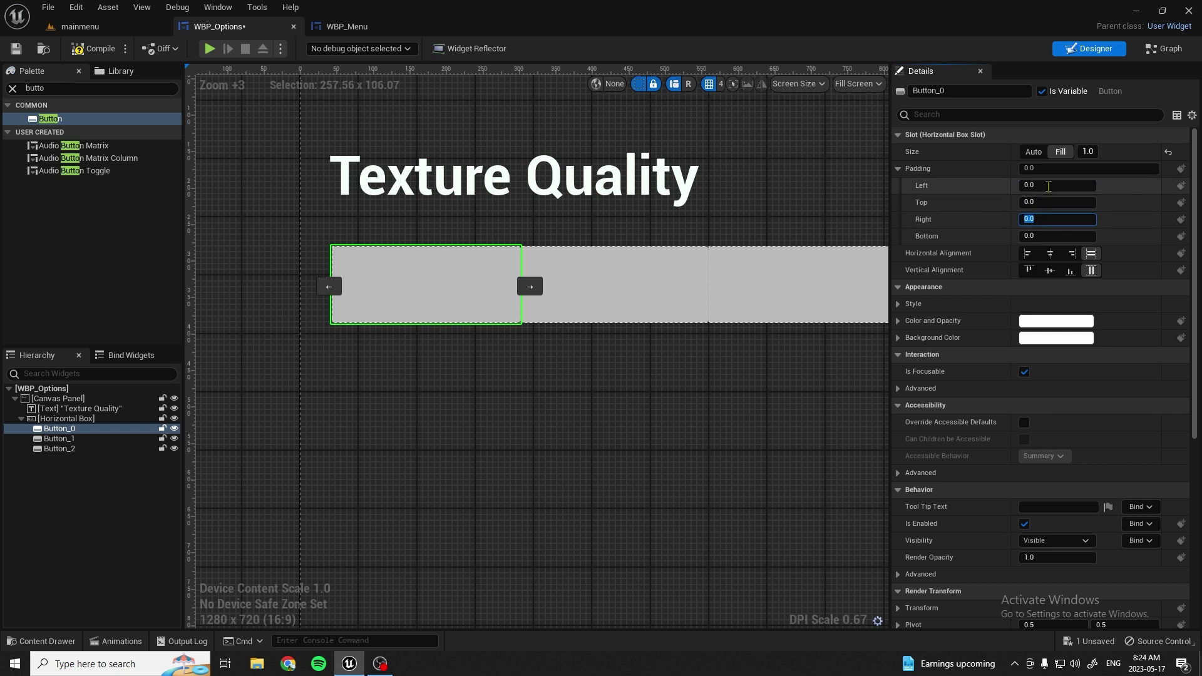
key(shift+Tab)
key(shift+Tab)
text(20)
key(Return)
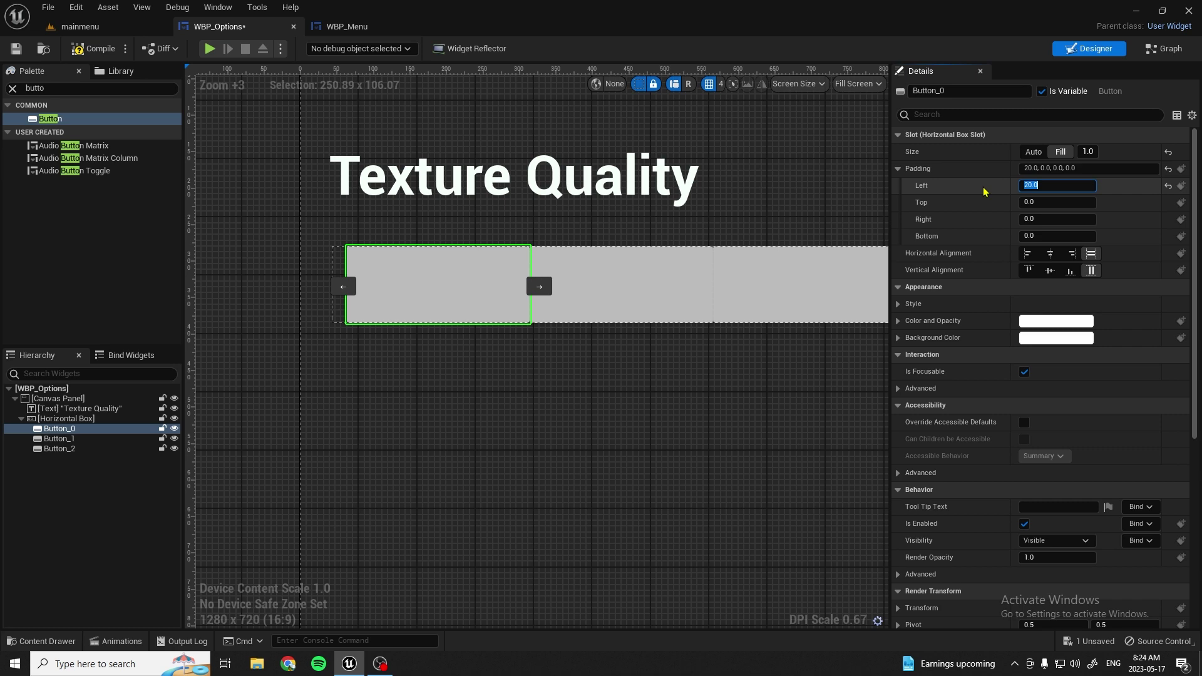
key(Tab)
key(Tab)
text(20)
key(Return)
scroll(644, 368, down, 3)
scroll(708, 359, up, 5)
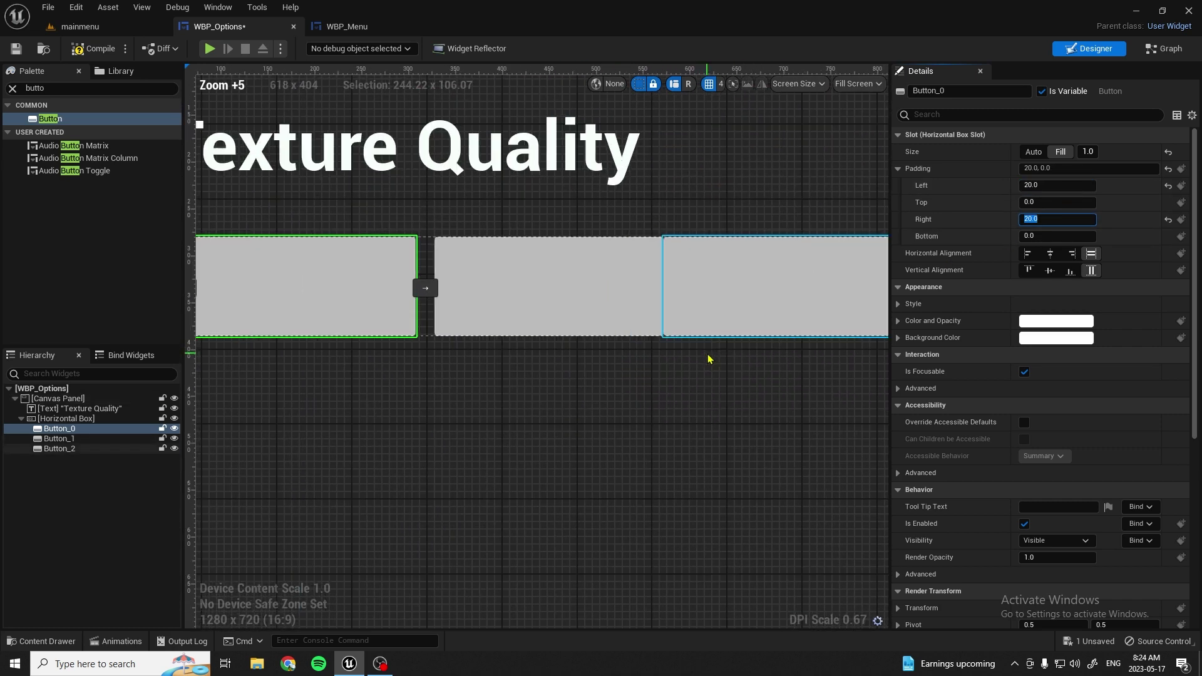
click(649, 296)
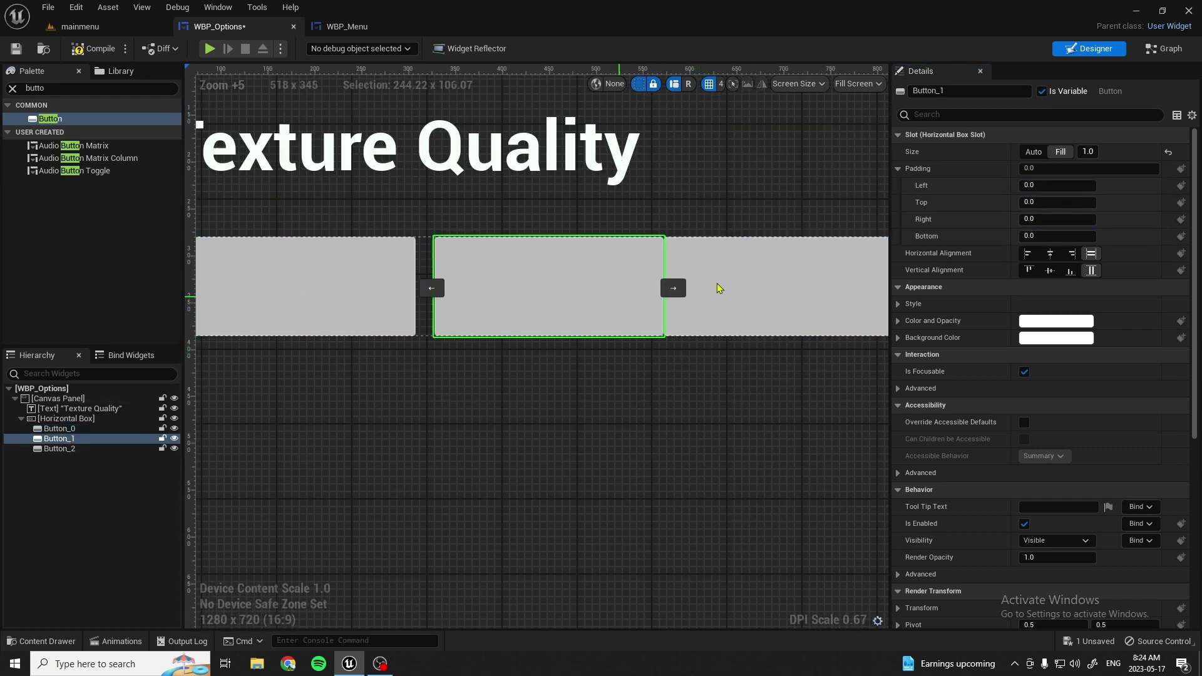
click(1044, 219)
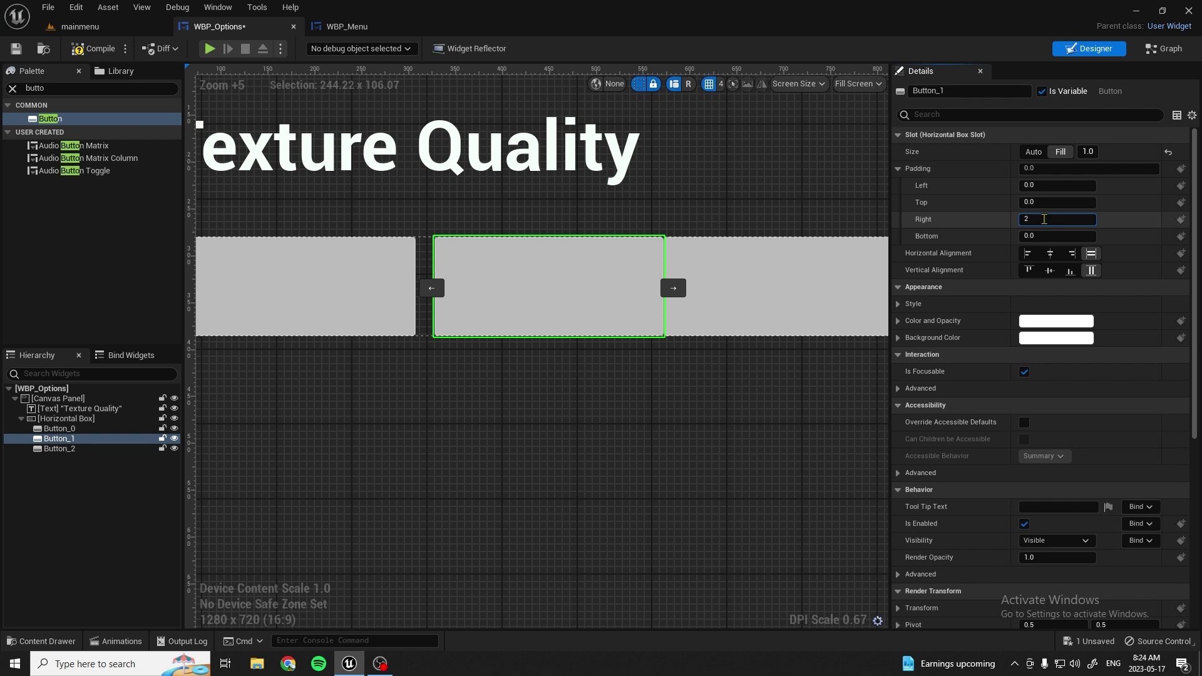
text(0)
key(Return)
scroll(742, 197, down, 2)
click(742, 192)
click(409, 204)
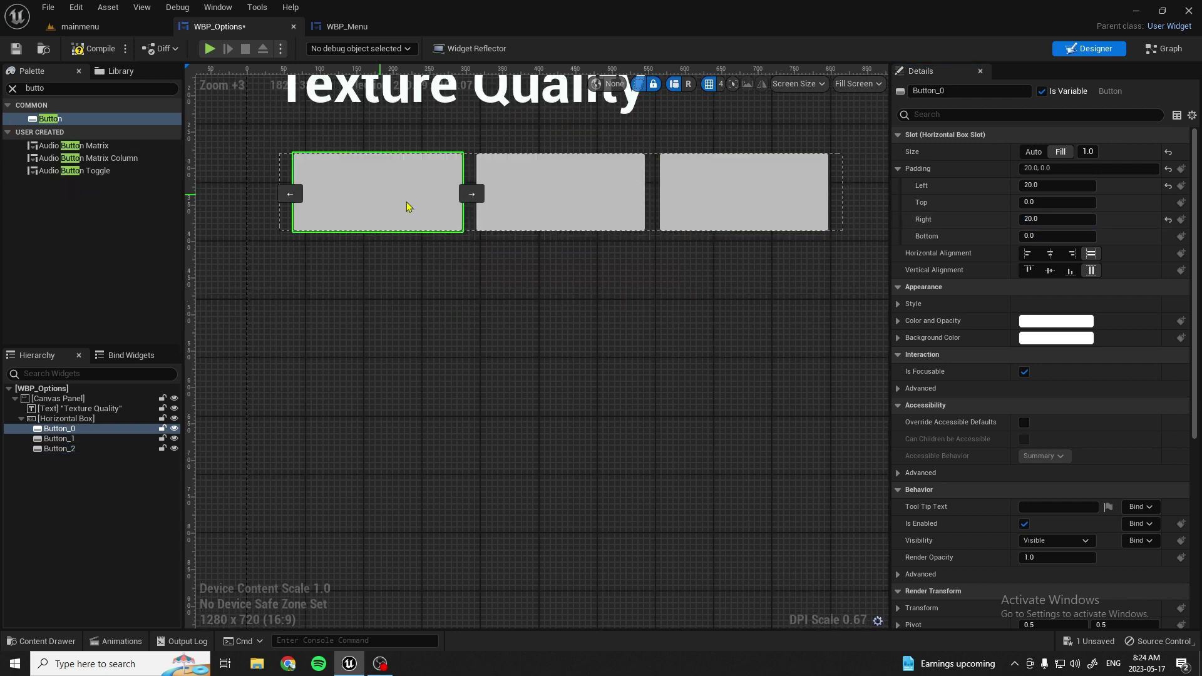
Step: Select all three buttons and set their Background Color to saturated cyan
ctrl+click(539, 210)
ctrl+click(743, 216)
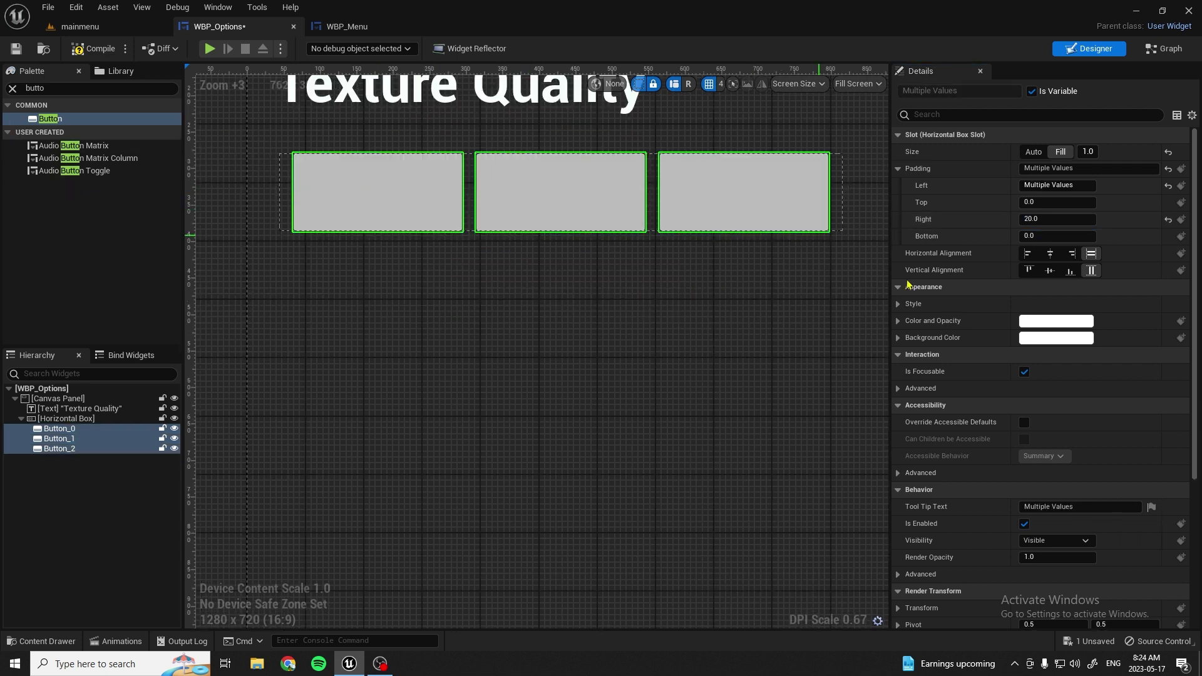
click(1052, 340)
click(810, 426)
drag(809, 426, 775, 427)
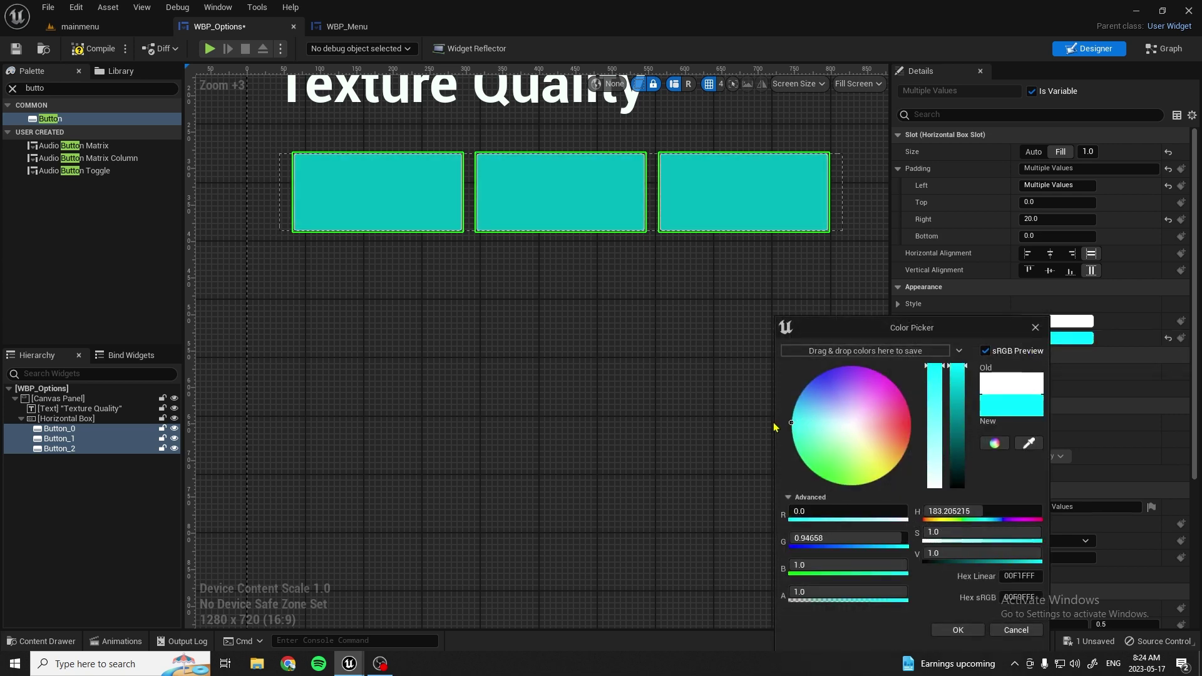
click(959, 629)
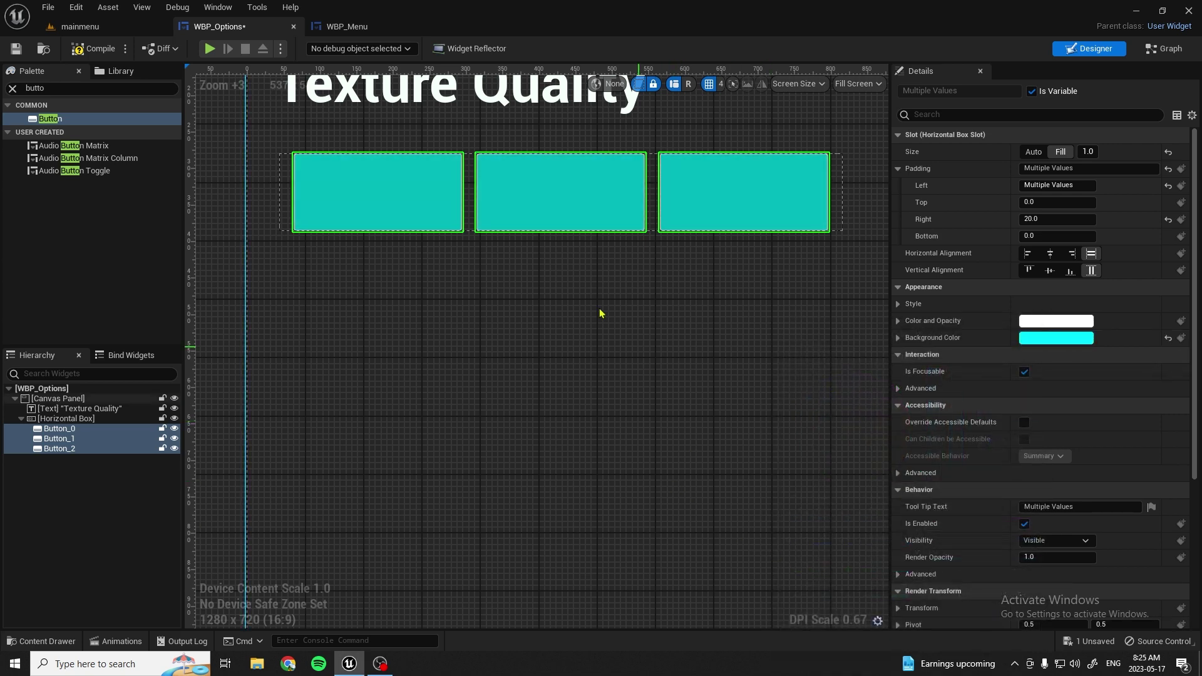
scroll(378, 209, down, 6)
scroll(378, 209, up, 5)
ctrl+click(650, 313)
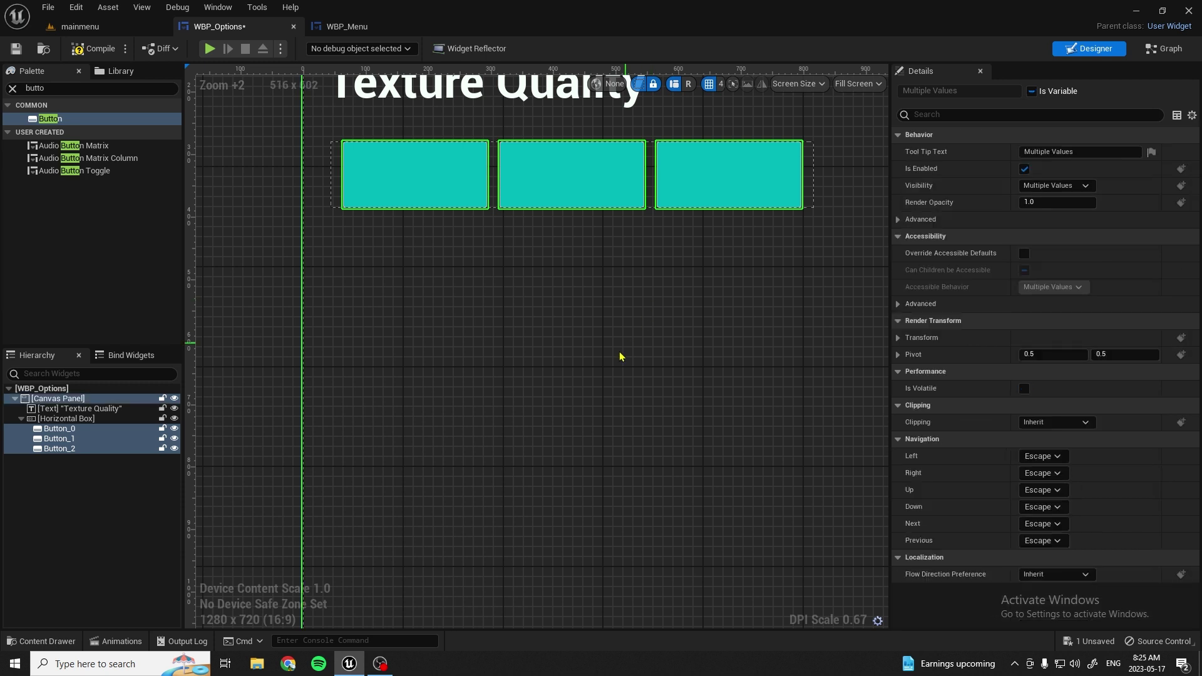
right_drag(652, 316, 573, 397)
scroll(446, 351, up, 1)
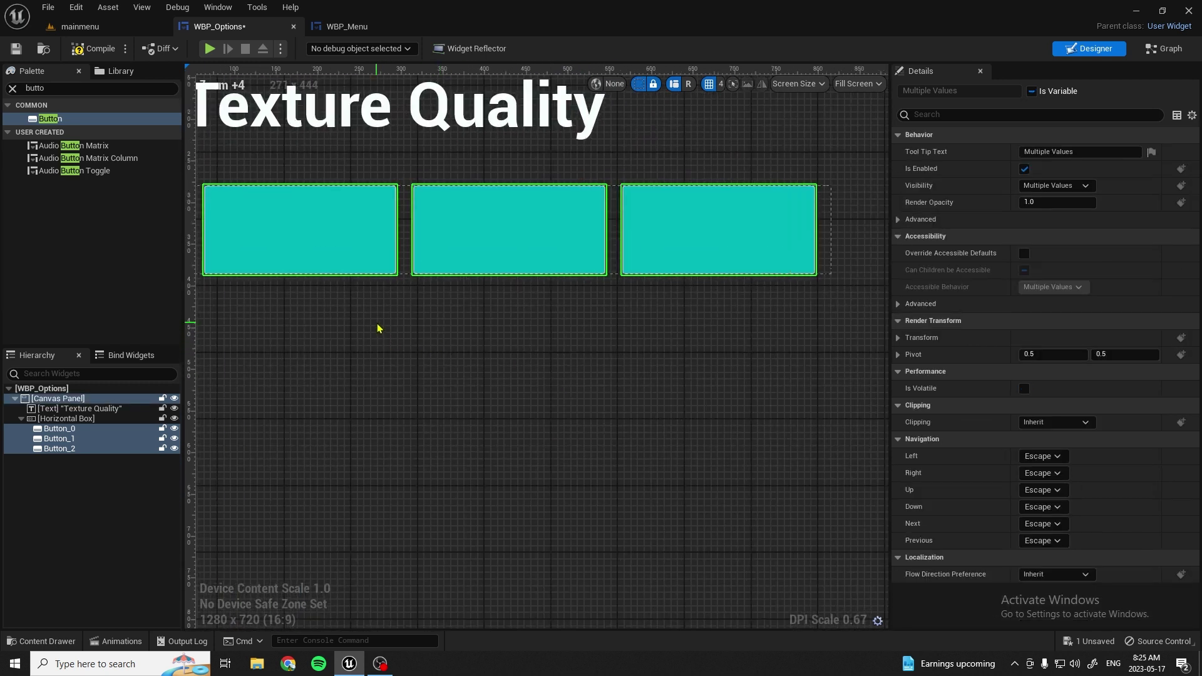
scroll(379, 330, down, 1)
click(12, 87)
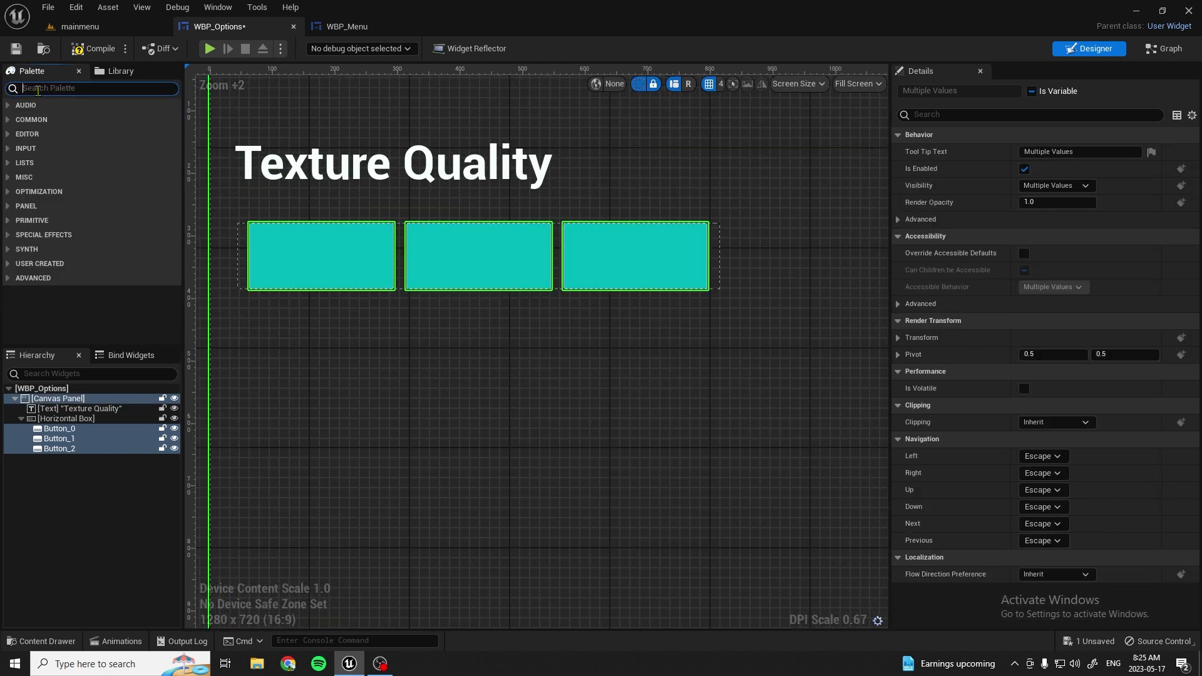
text(text)
Step: Drop Text widgets from the Palette into the cyan buttons as labels
double_click(57, 132)
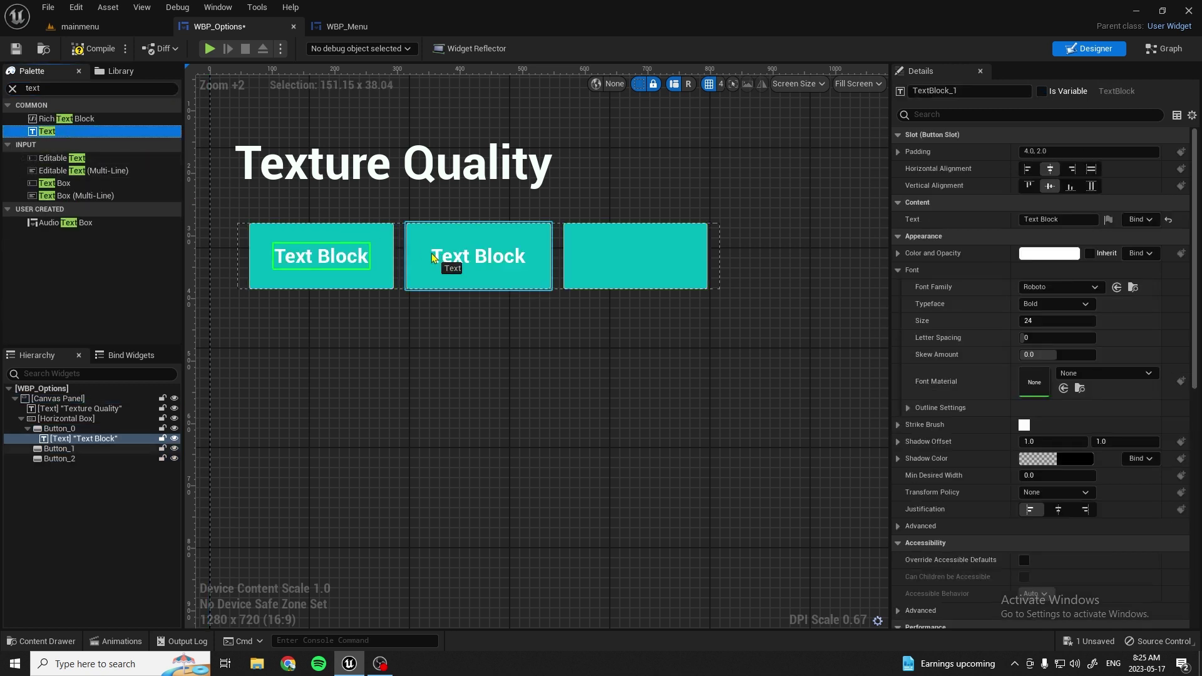
drag(56, 141, 609, 266)
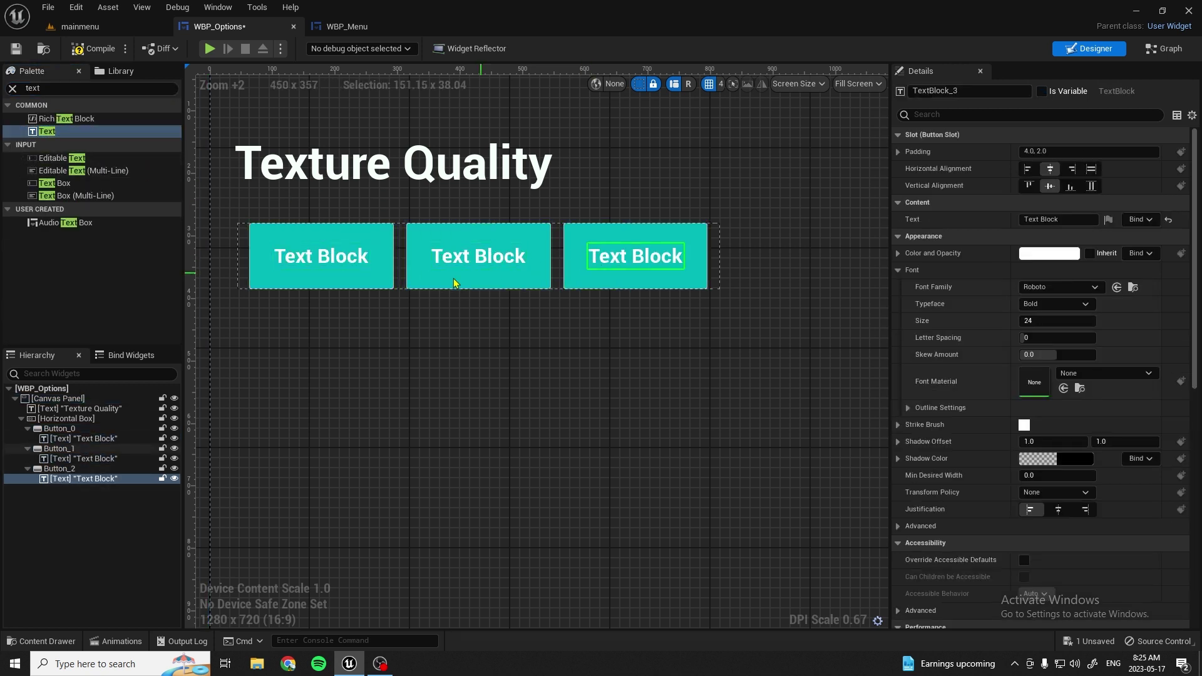
Step: Rename the first, middle and third buttons HighT, MedT and LowT
click(383, 286)
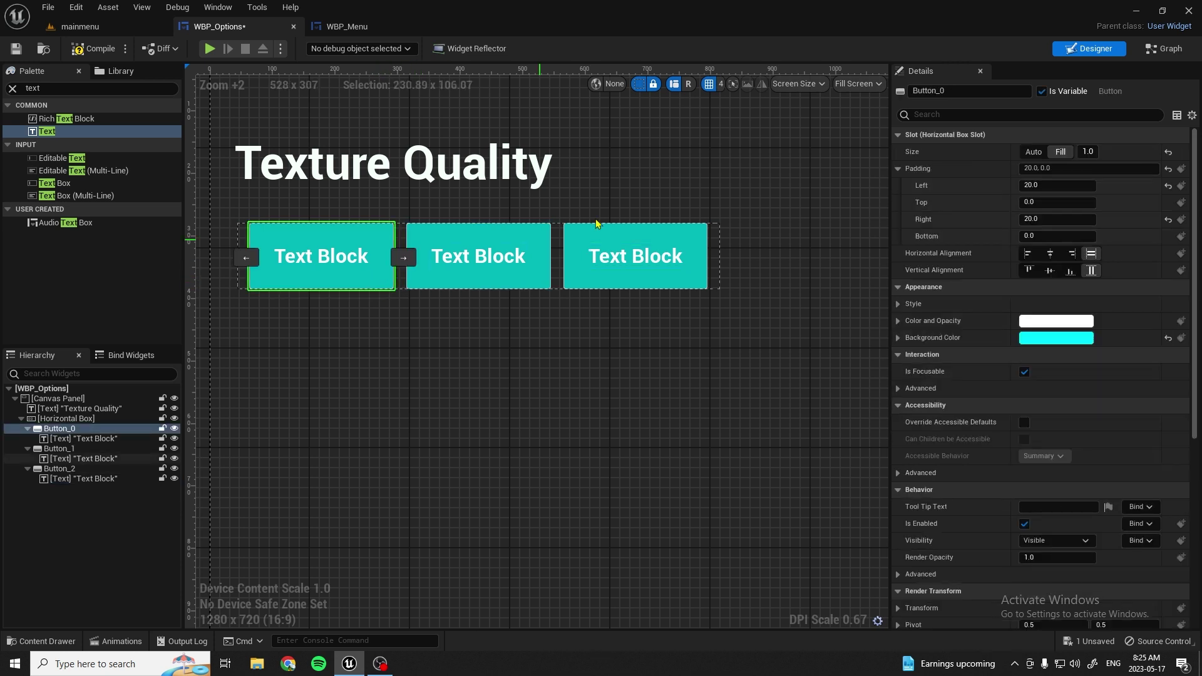
click(957, 91)
text(H)
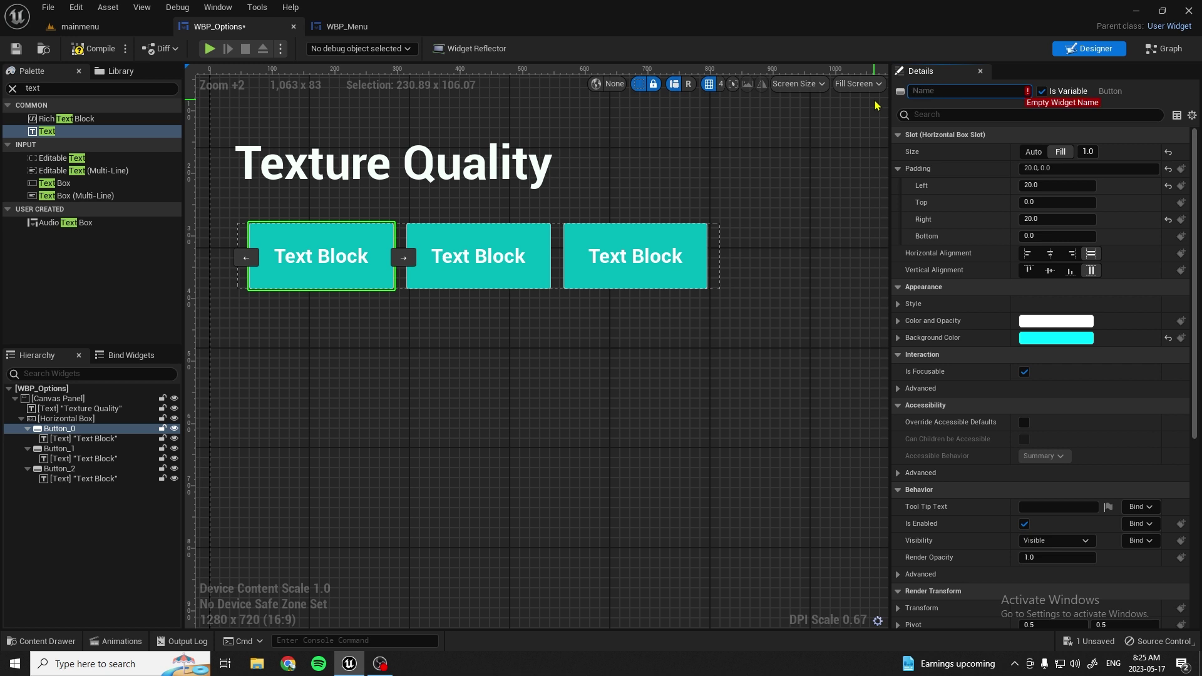
text(ighT)
click(522, 248)
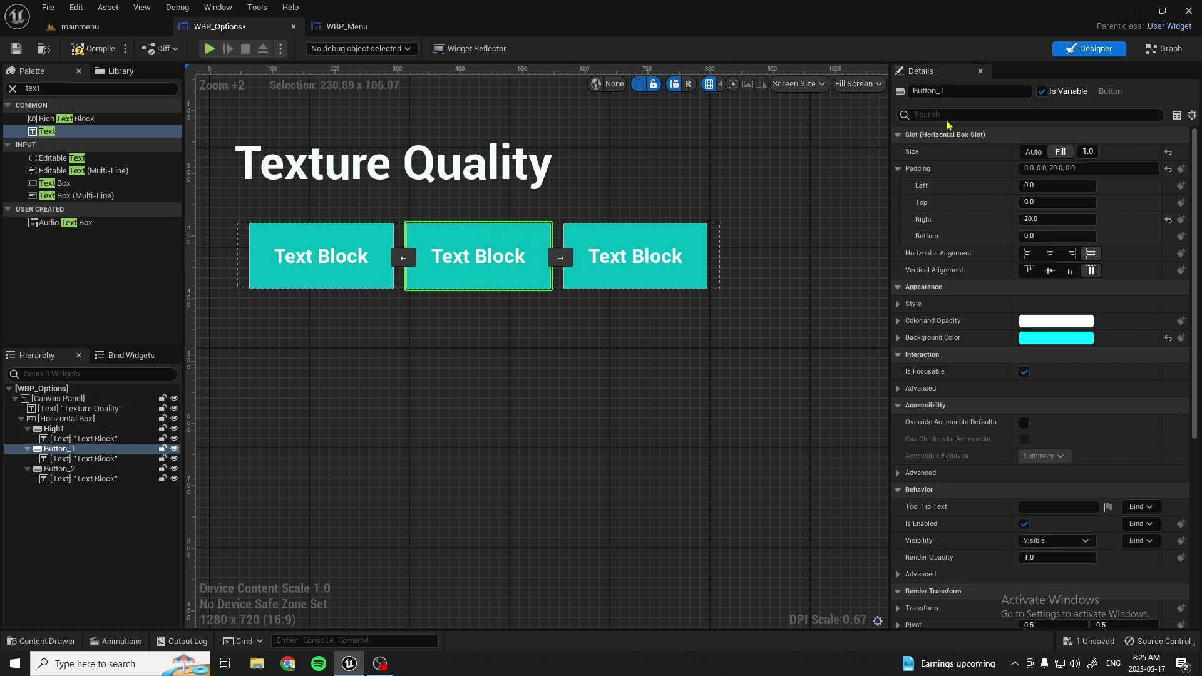
click(952, 90)
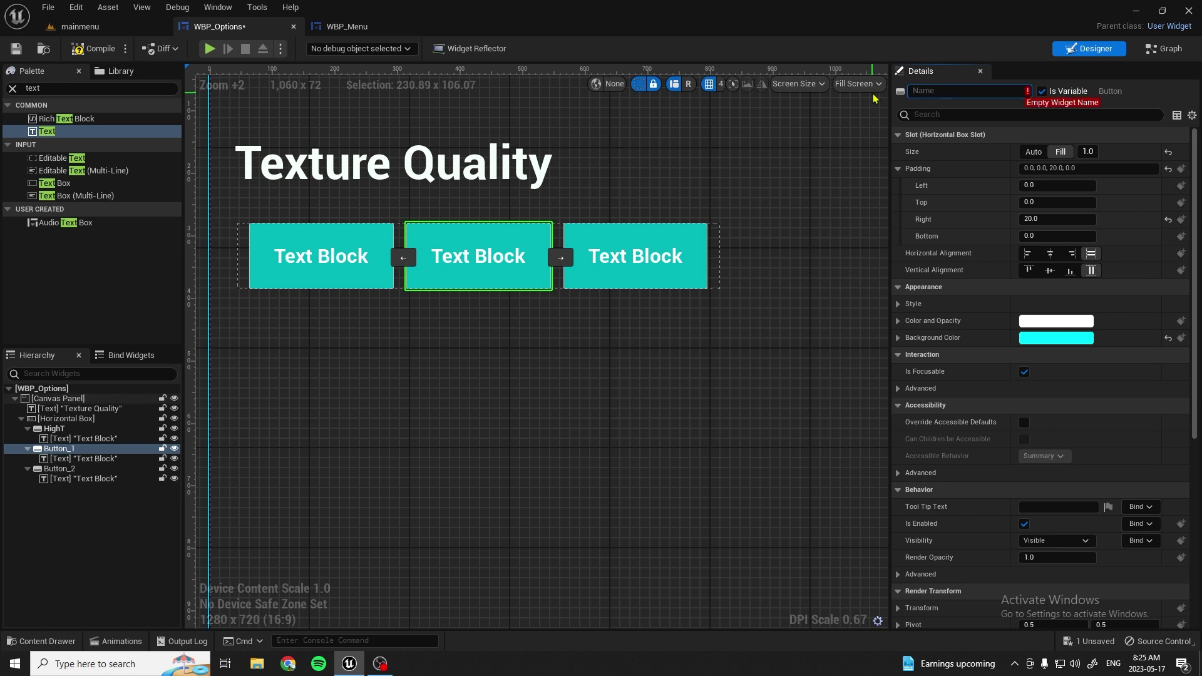
text(MedT)
click(667, 255)
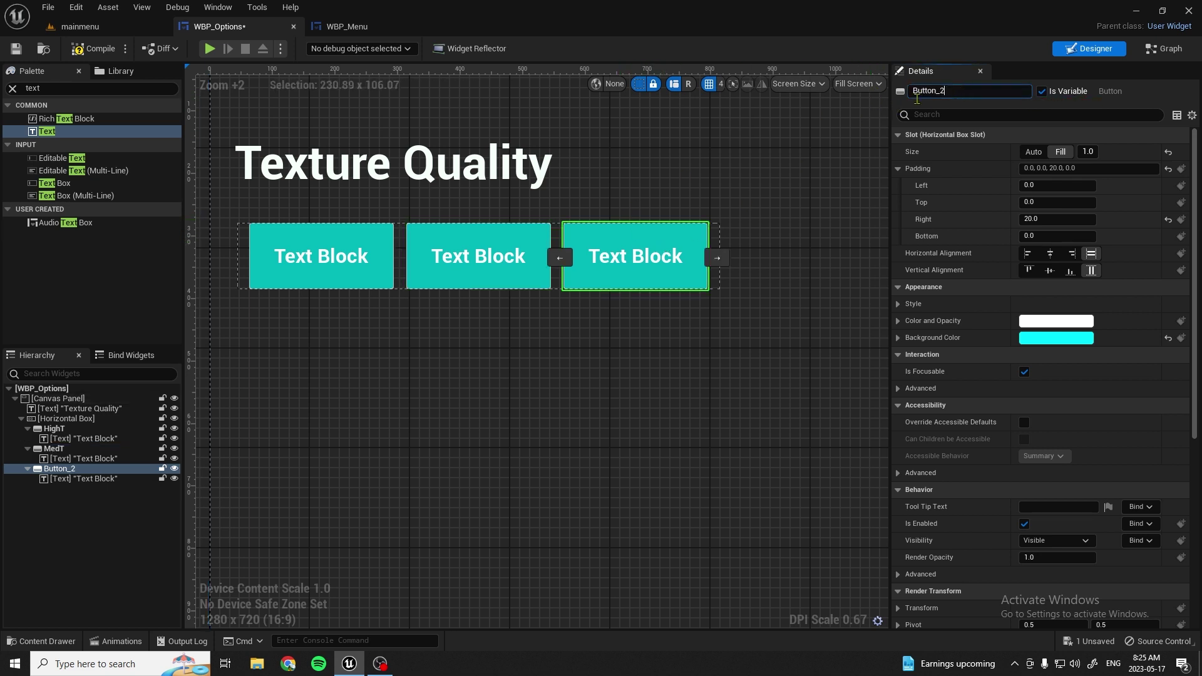
text(LowT)
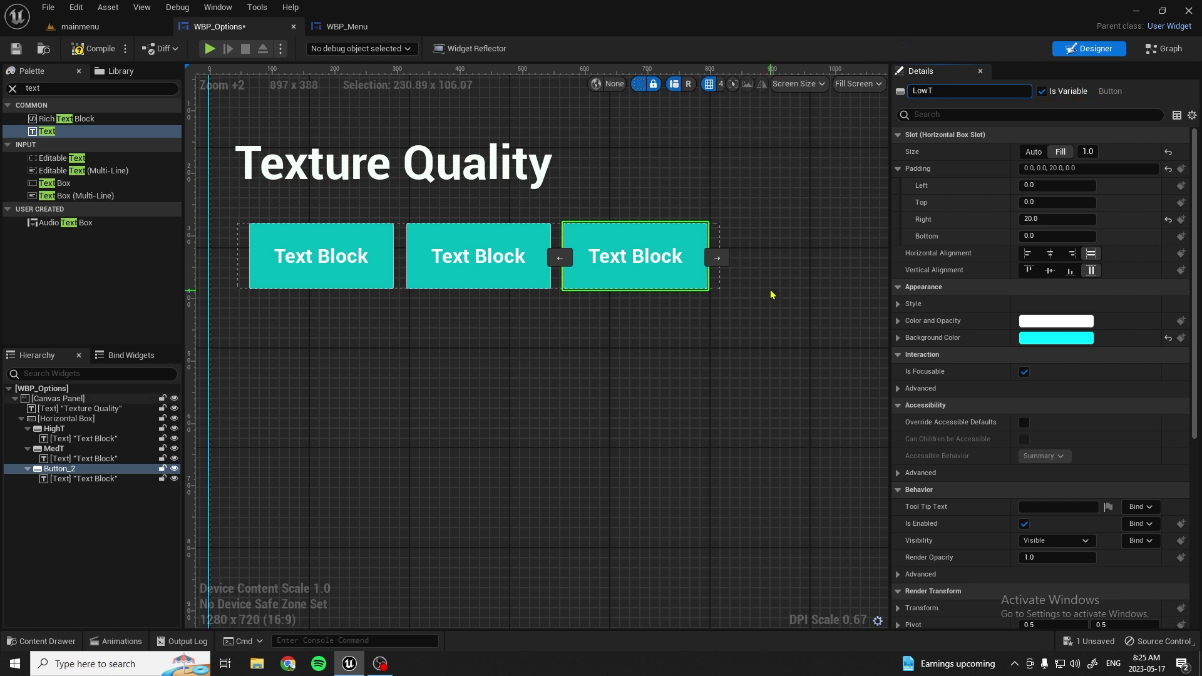
click(323, 273)
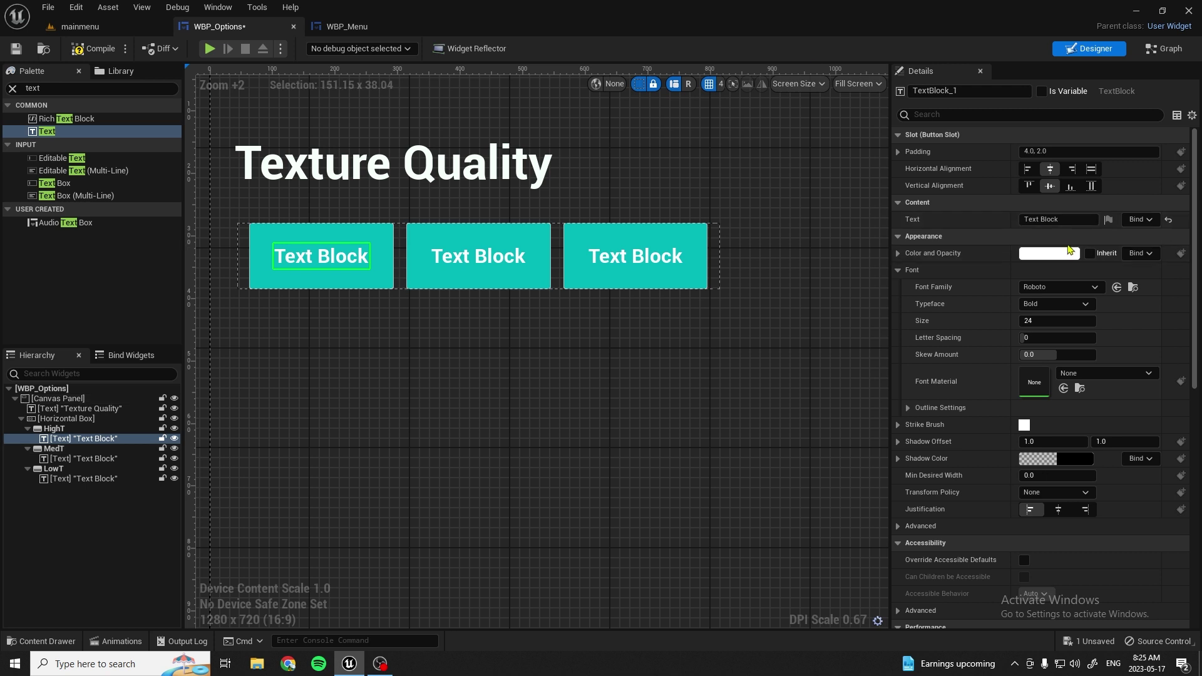
Step: Change the button Text Block contents to High, Medium and Low
click(1044, 219)
key(BackSpace)
text(High)
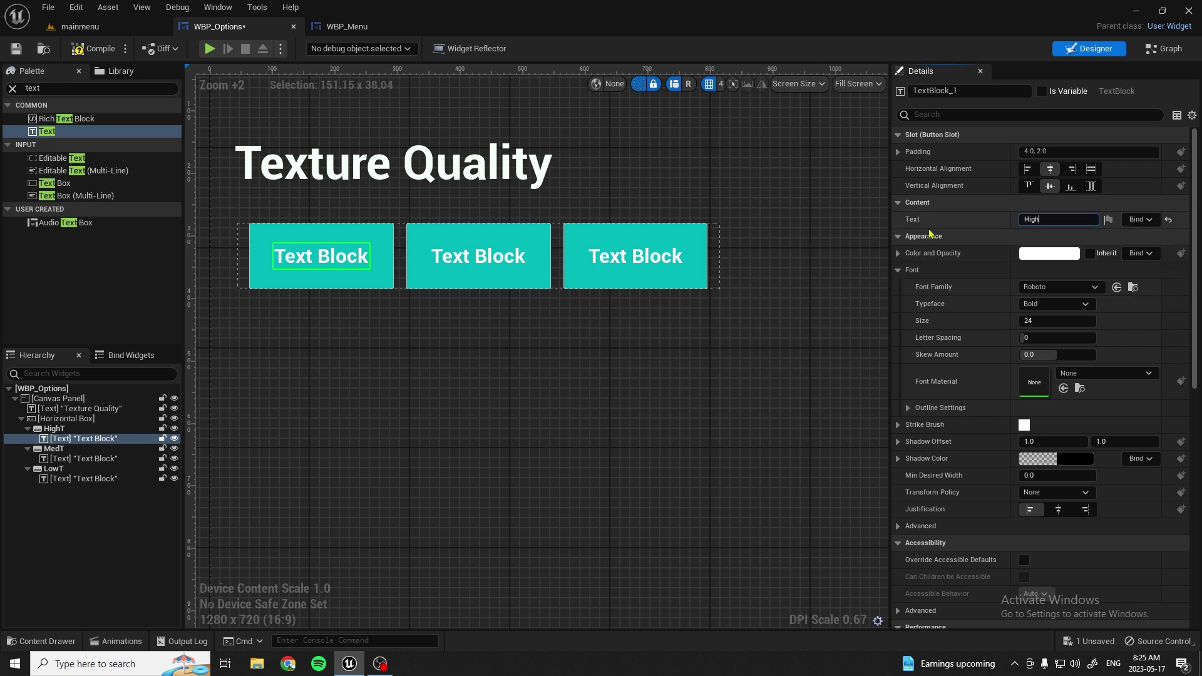
key(Return)
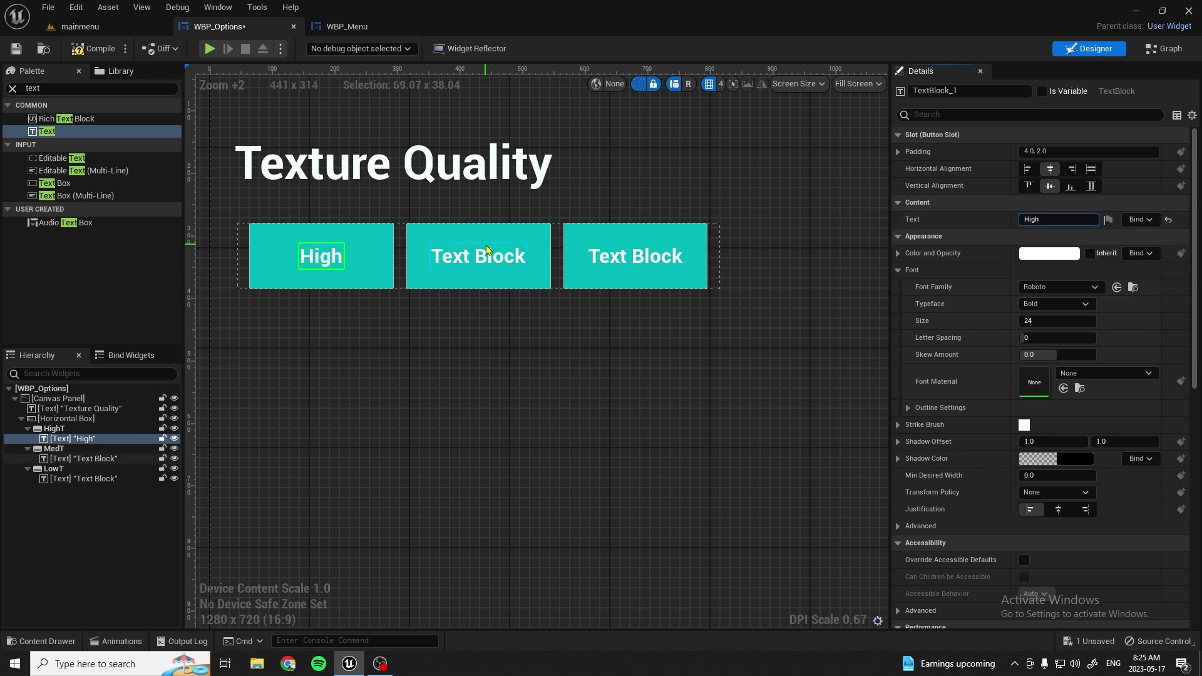
click(484, 256)
click(1056, 219)
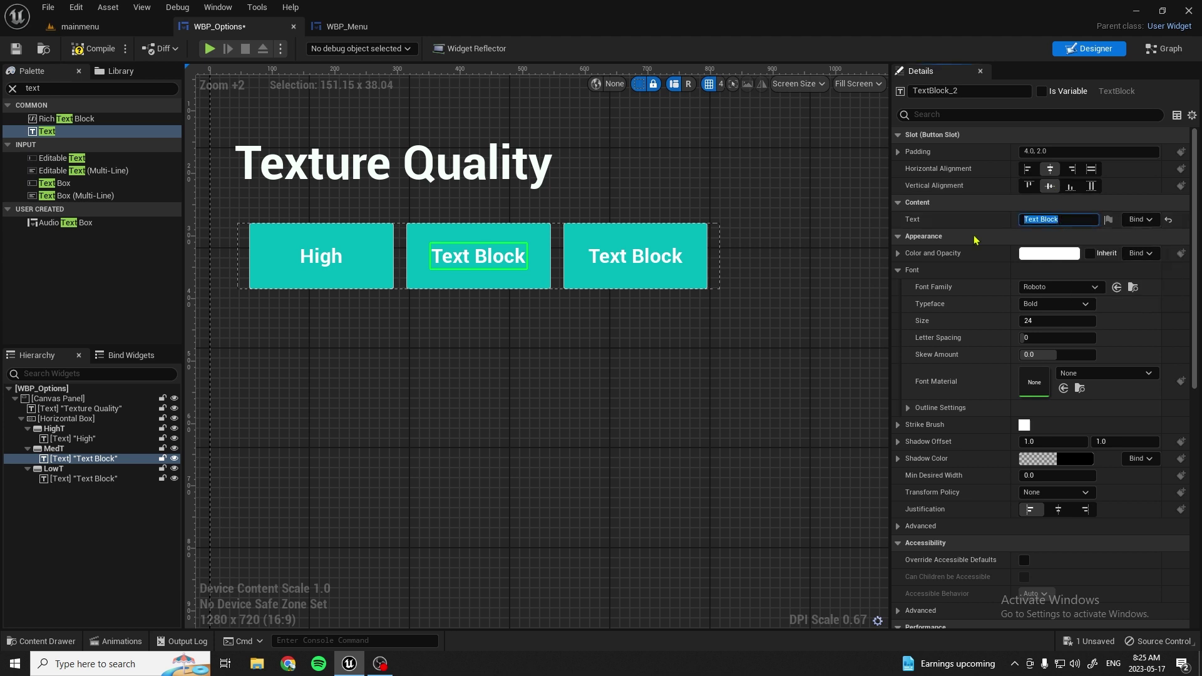
text(M)
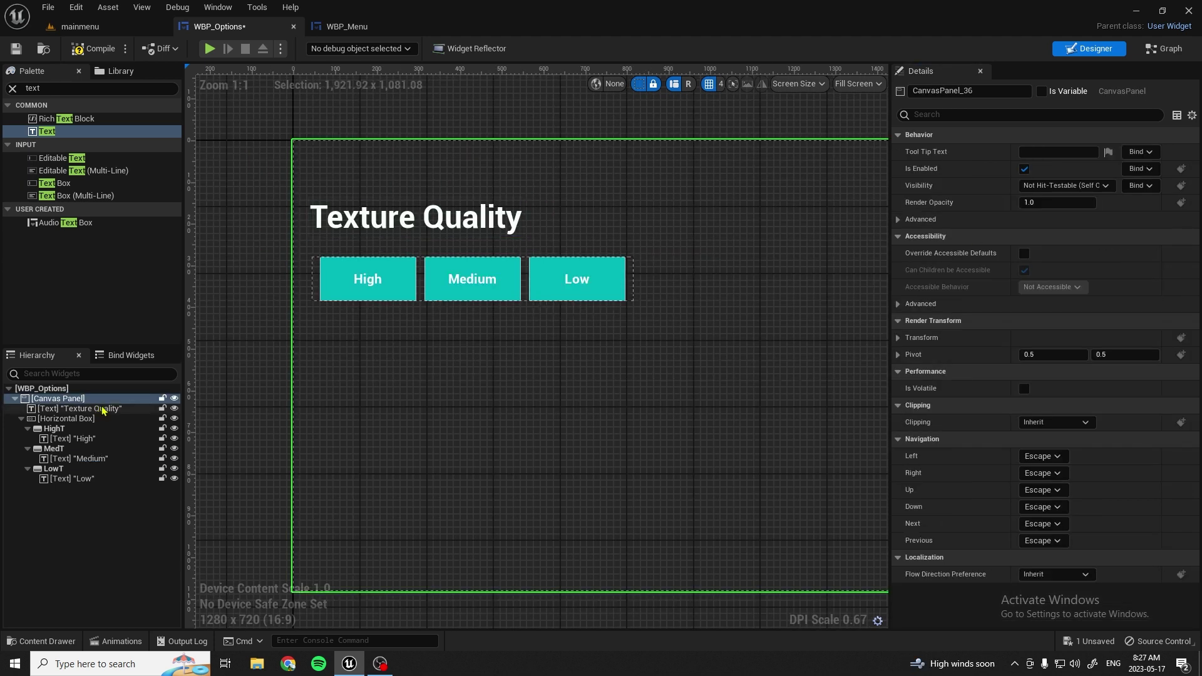
Step: Copy and paste the Texture Quality heading and button row, moving the copy below
click(103, 410)
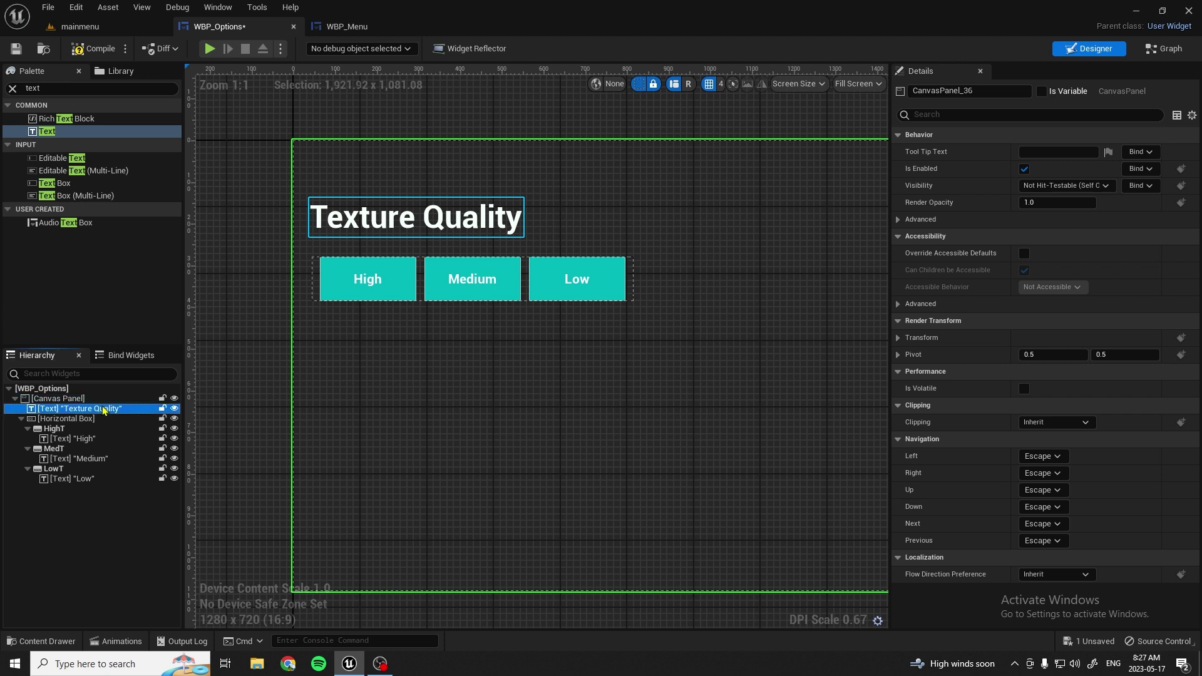
click(91, 421)
ctrl+click(100, 410)
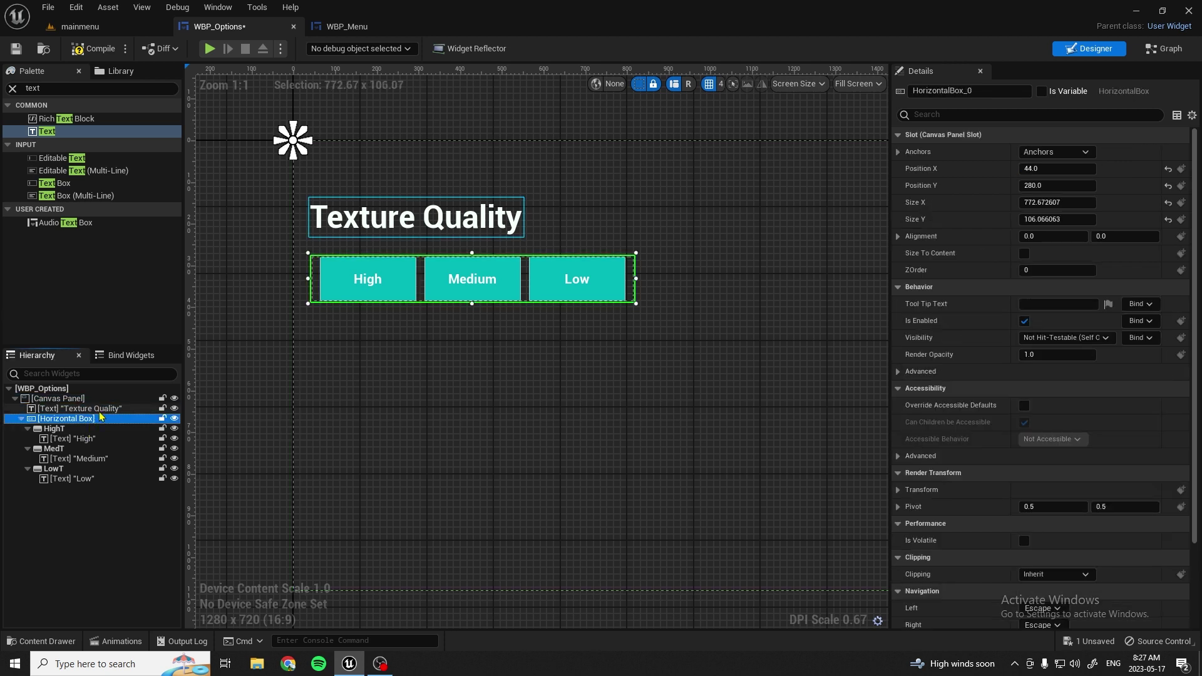
right_click(100, 417)
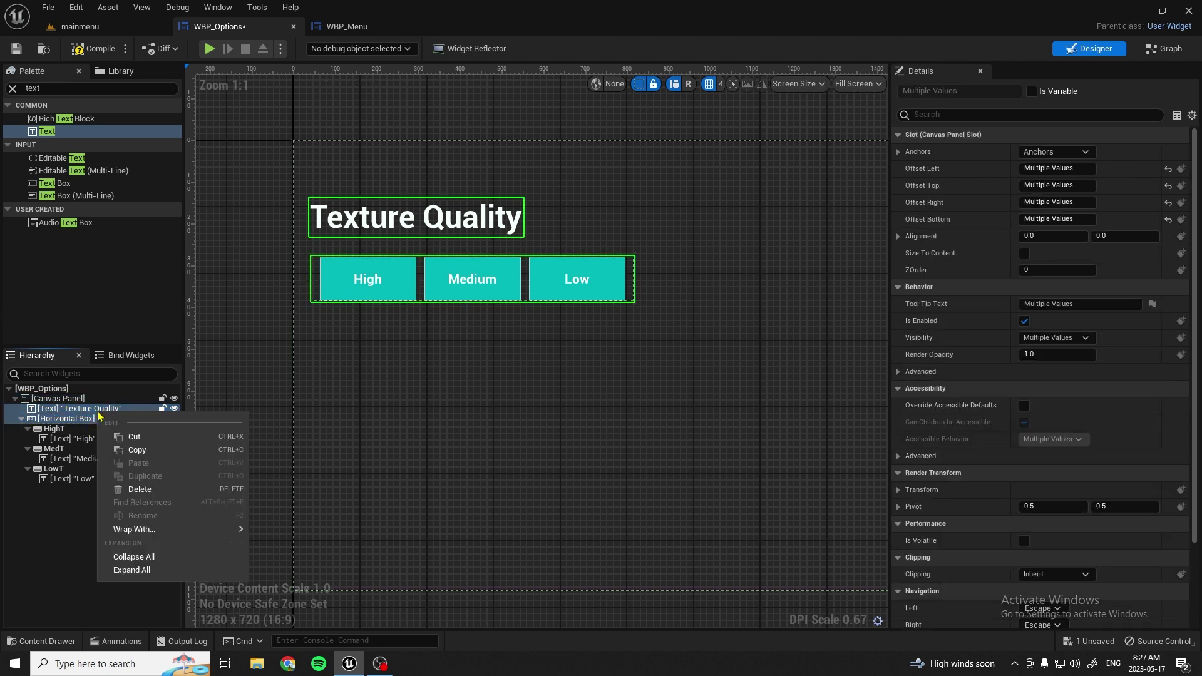
click(127, 449)
right_click(387, 449)
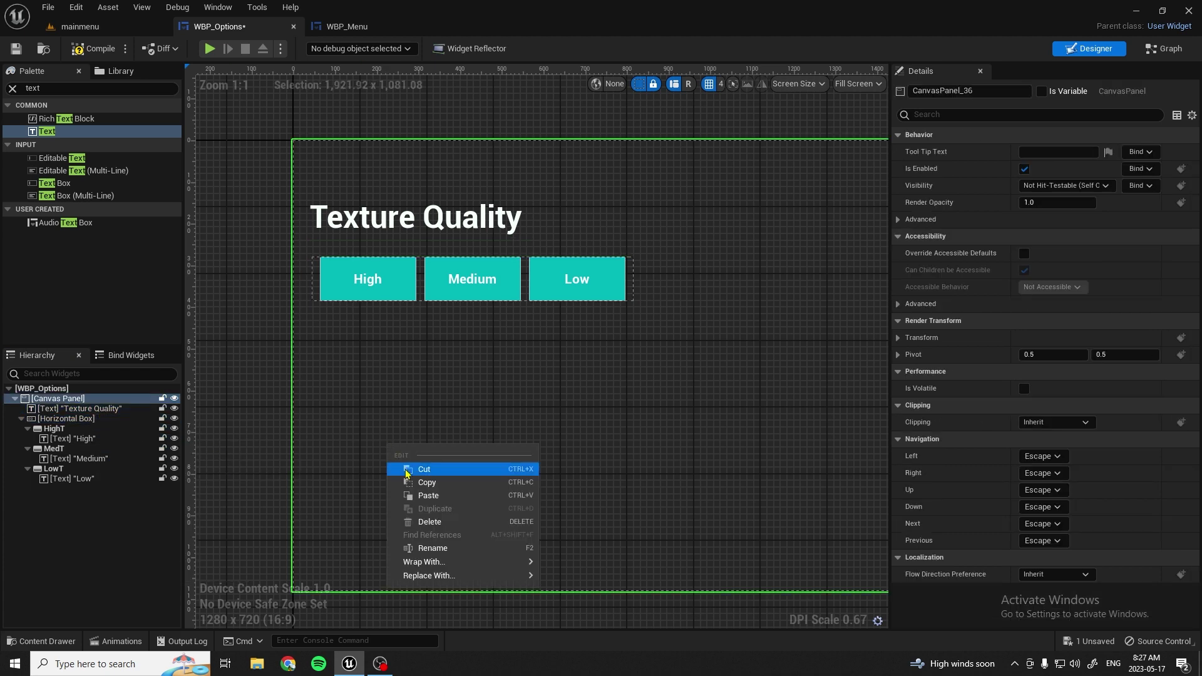
click(423, 498)
scroll(424, 462, up, 1)
scroll(413, 462, down, 2)
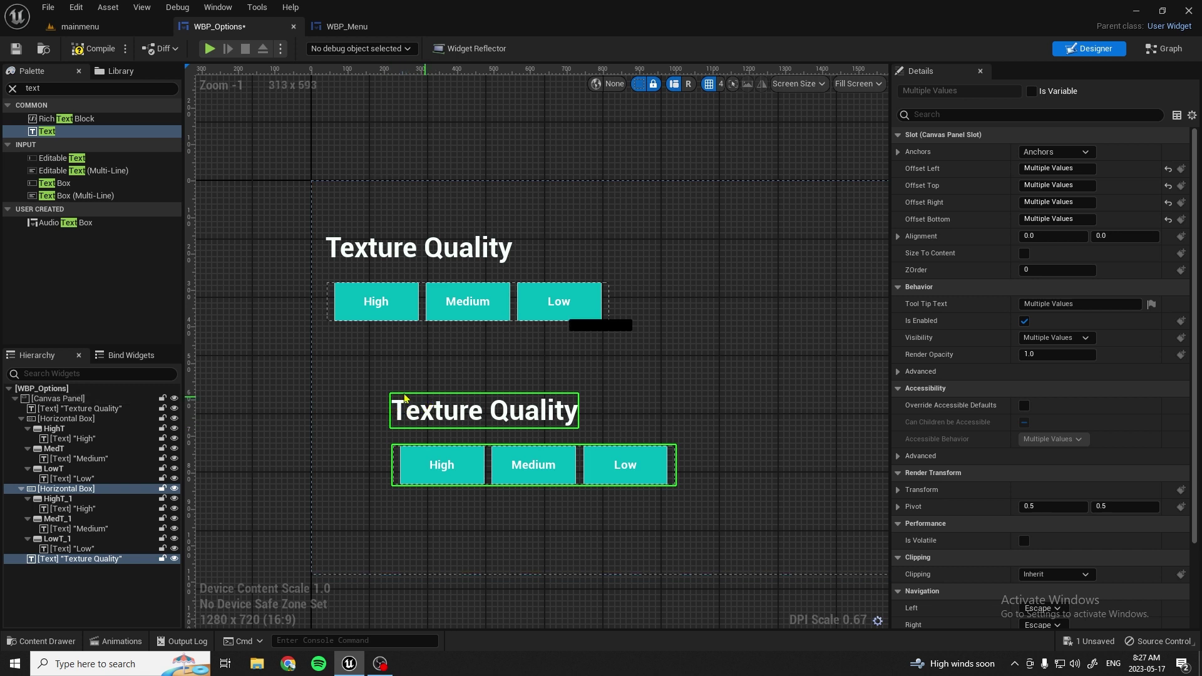
drag(440, 409, 379, 379)
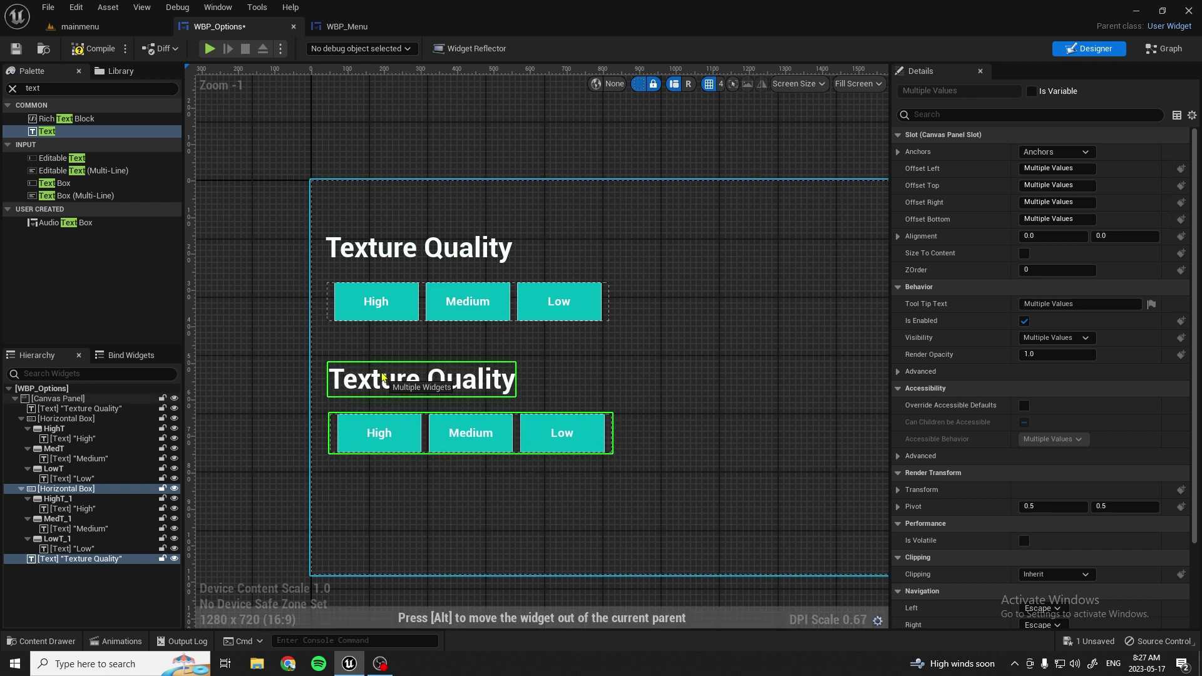
scroll(377, 380, up, 1)
scroll(375, 380, down, 1)
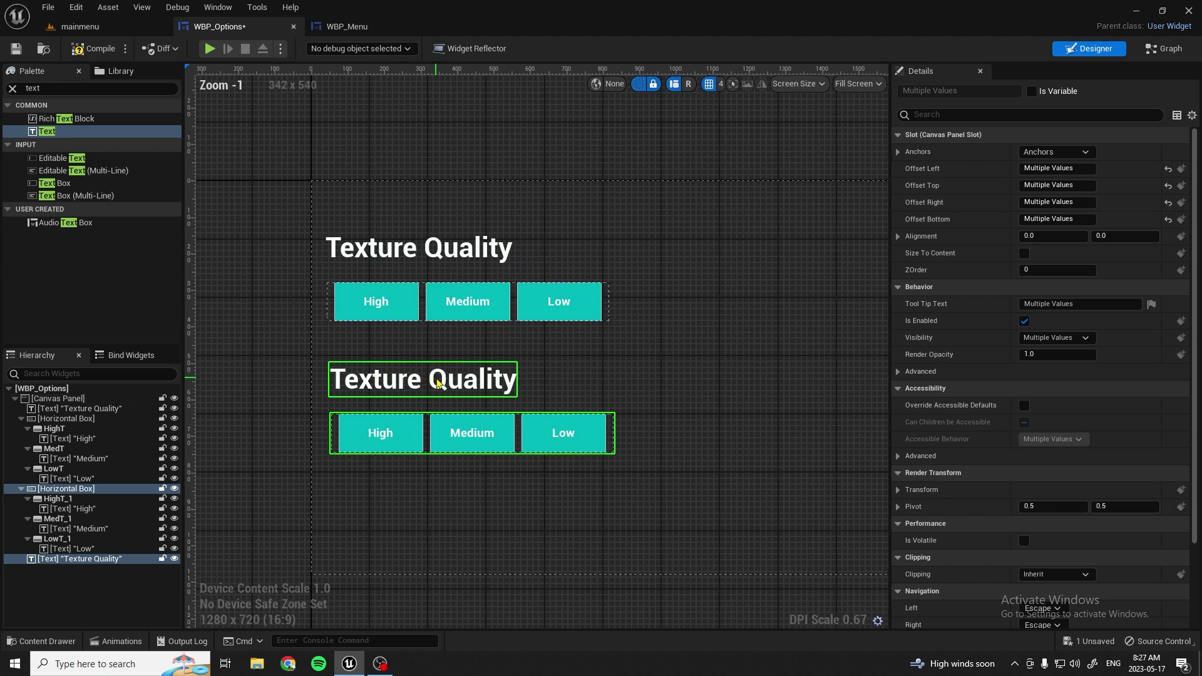
Step: Rename the copied row's buttons HighS, MedS and LowS
click(405, 437)
click(946, 91)
text(High)
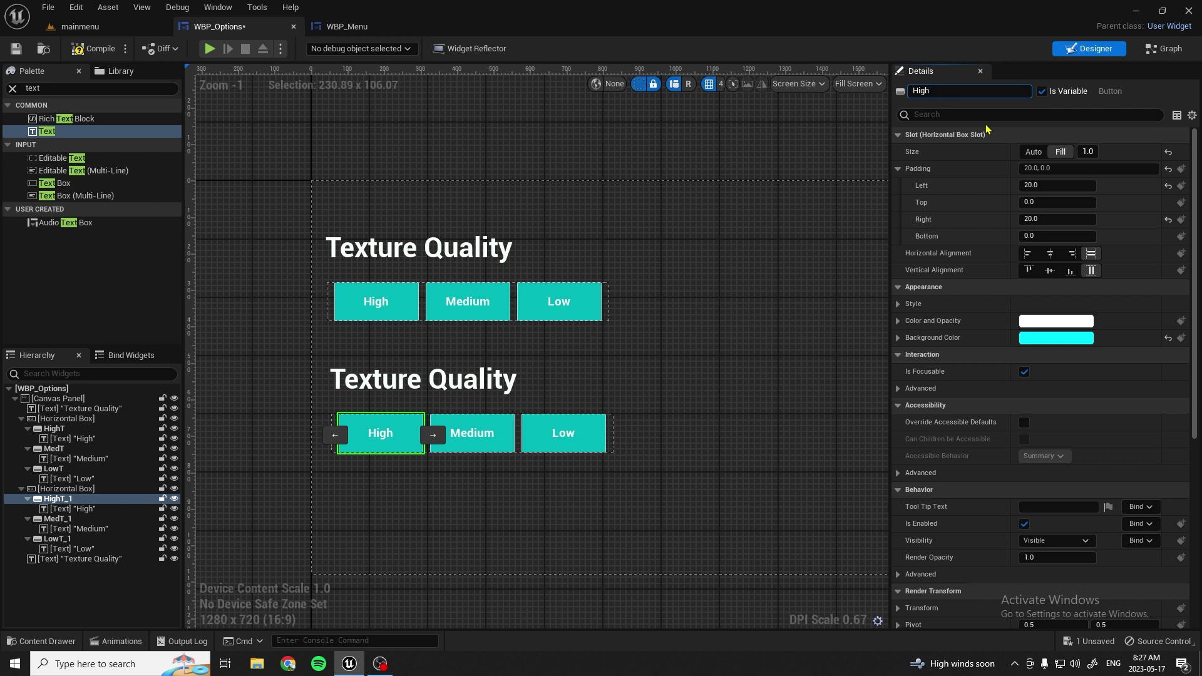
text(S)
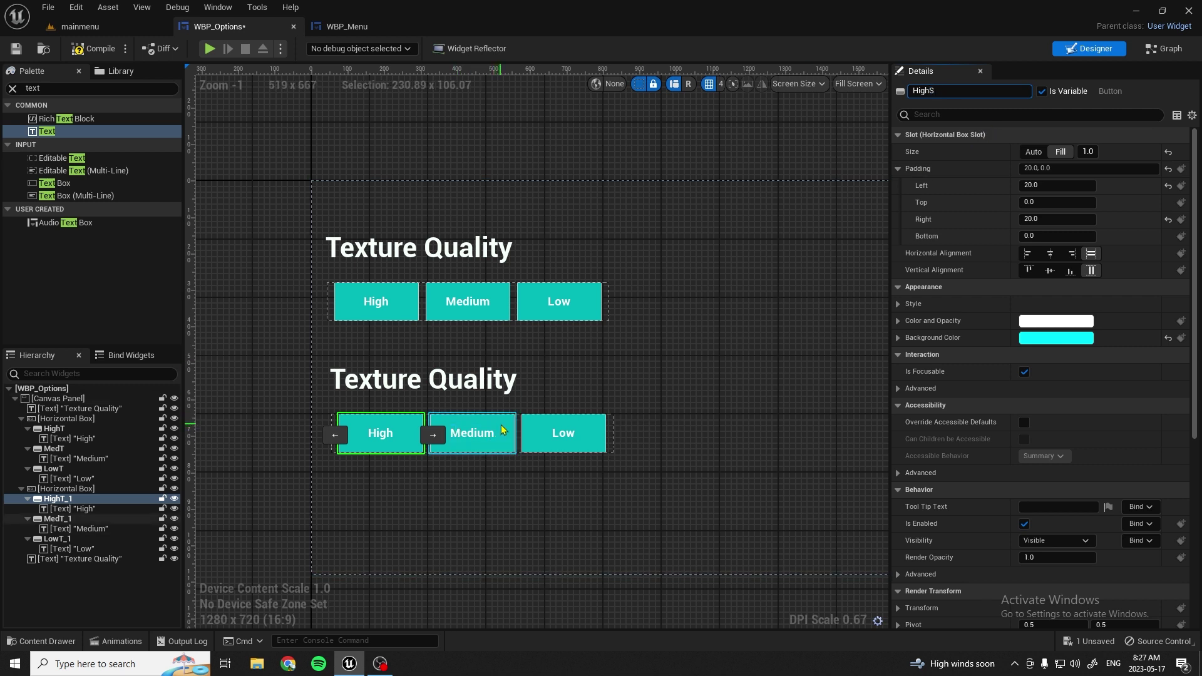
click(503, 431)
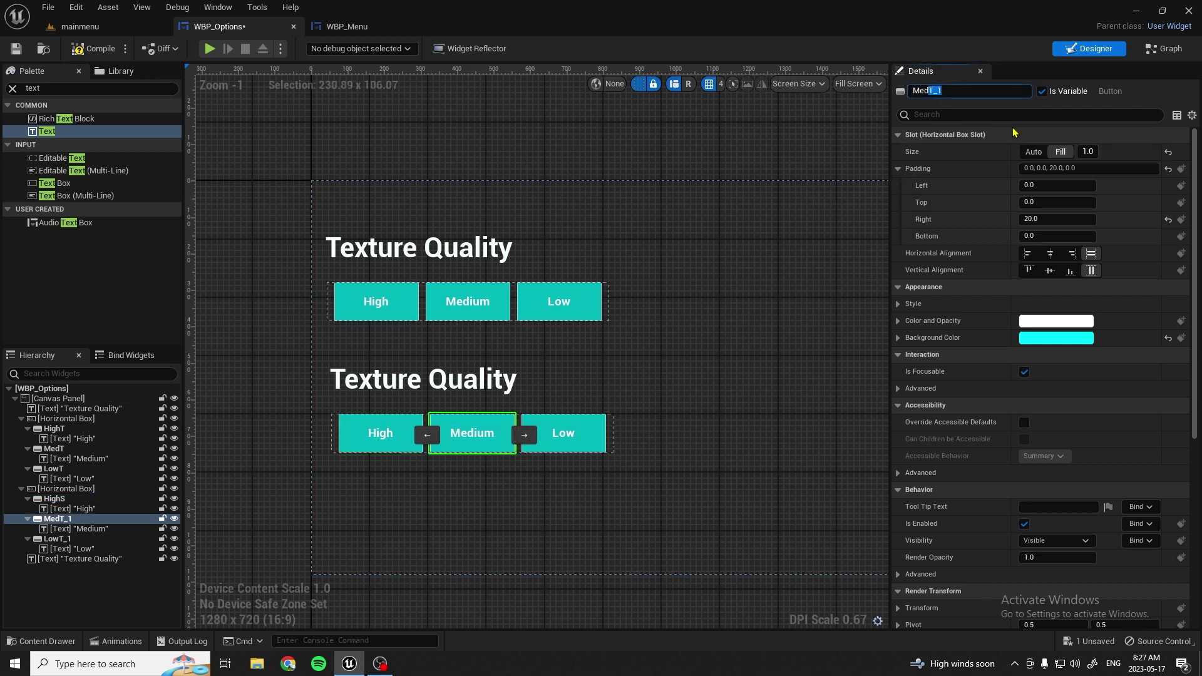
text(S)
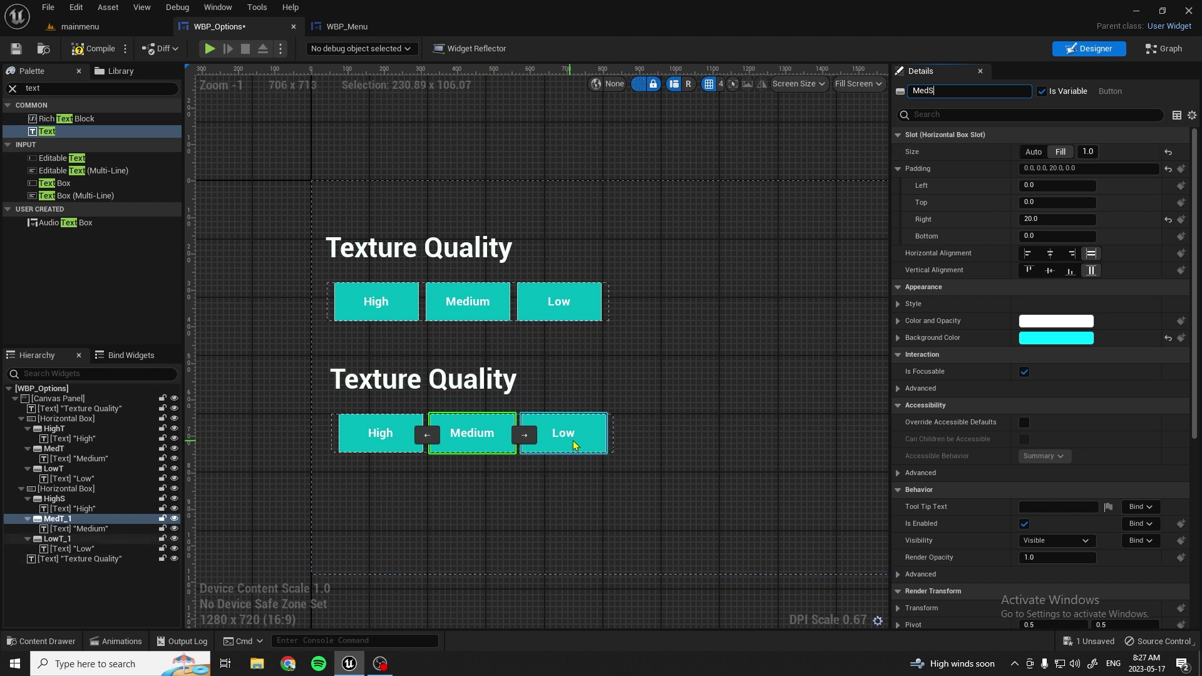
click(564, 434)
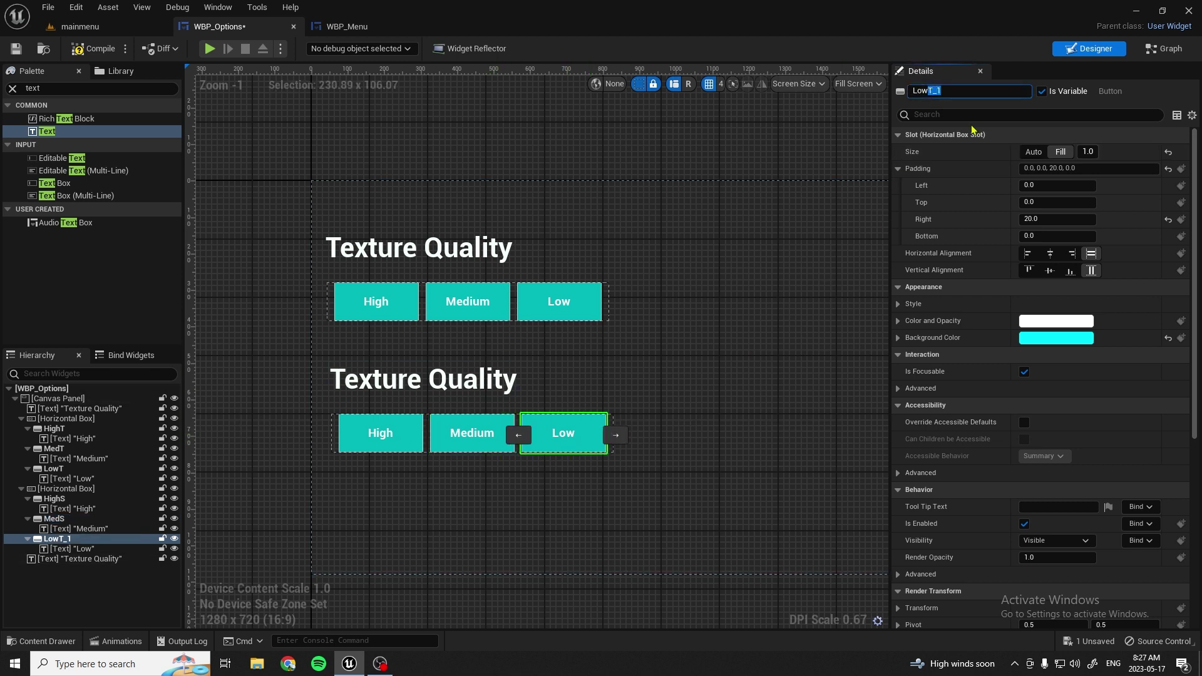
text(S)
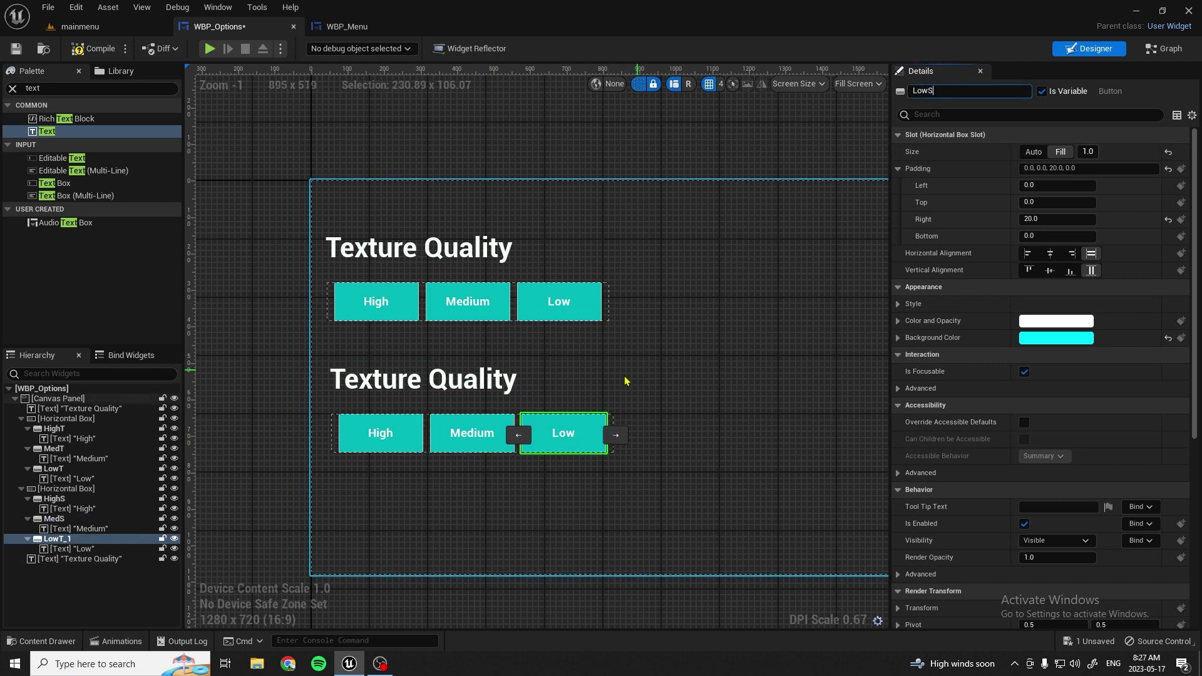
click(626, 380)
scroll(461, 411, up, 3)
click(452, 346)
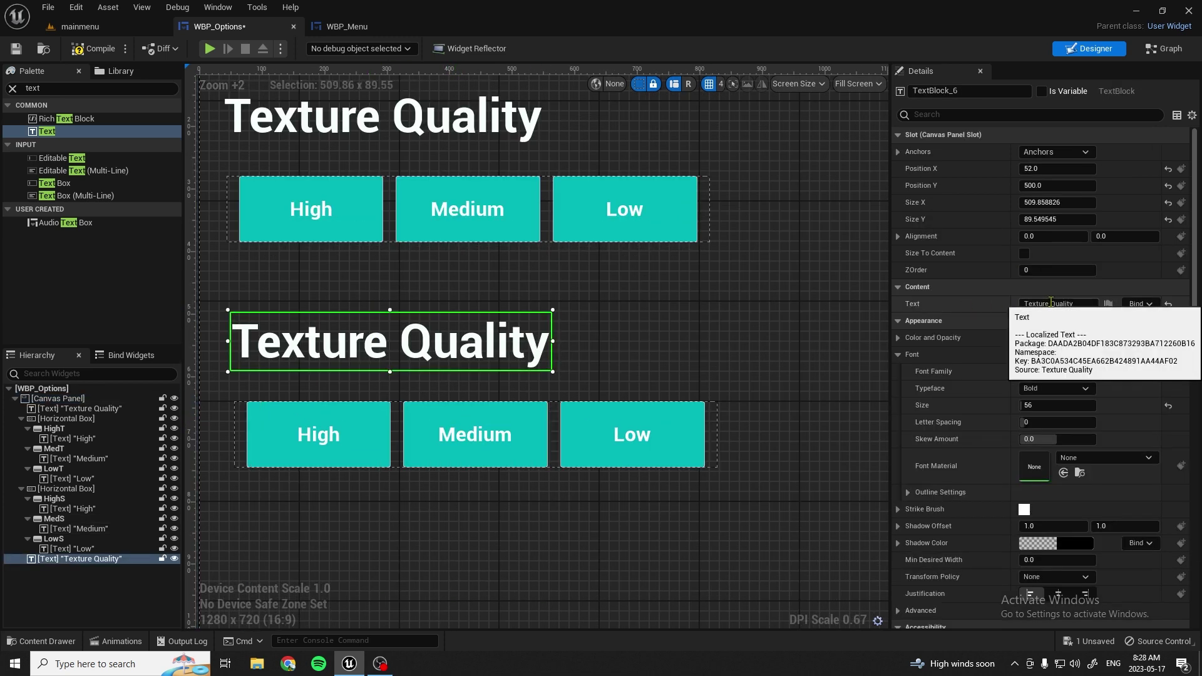
Step: Change the copied lower heading from Texture to 'Shadow Quality' and widen its text box
double_click(1051, 303)
text(Shadow)
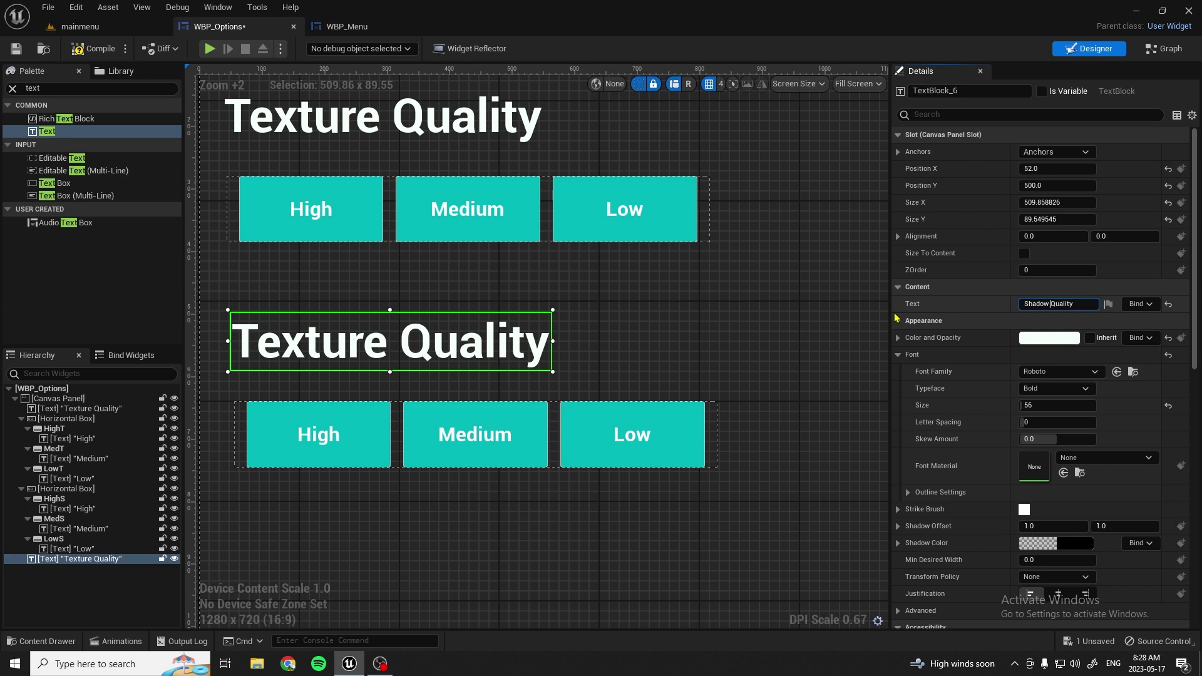
key(Return)
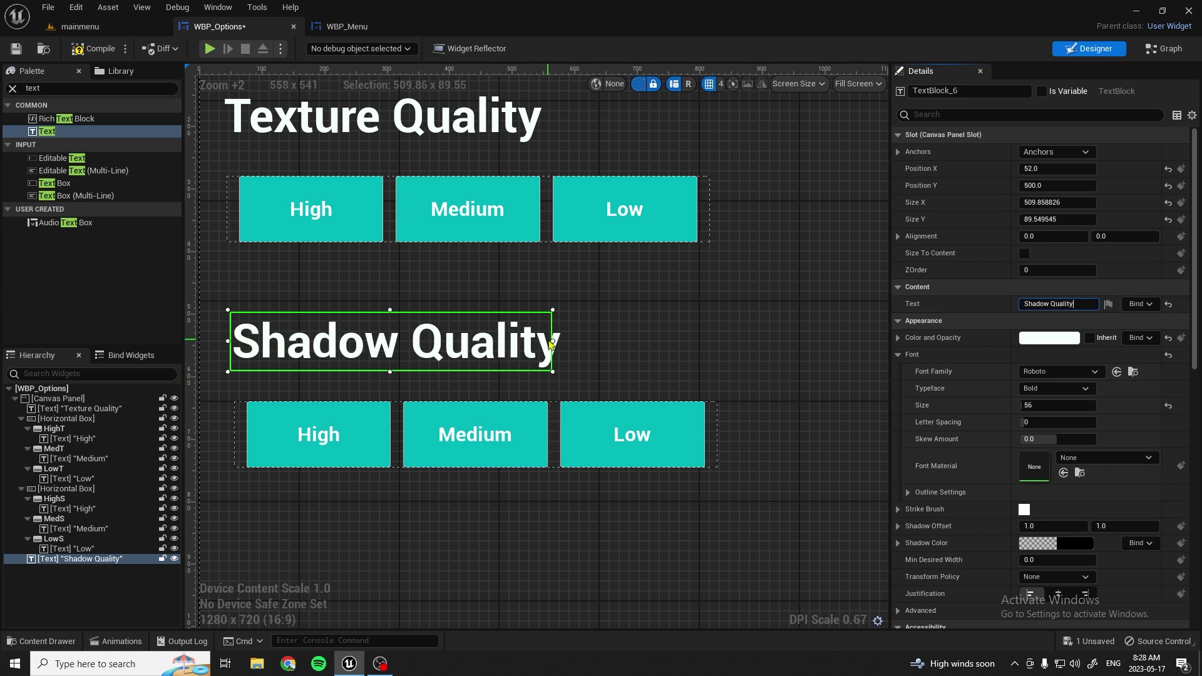
drag(552, 342, 567, 338)
click(652, 353)
scroll(640, 330, down, 4)
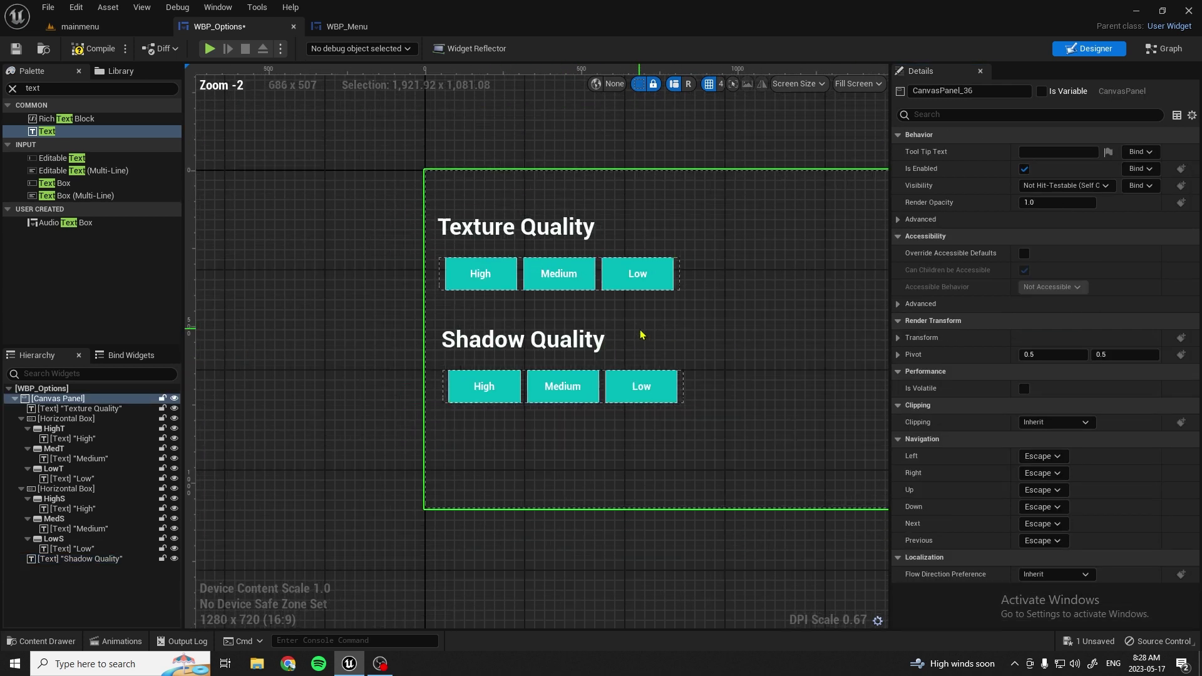
scroll(641, 332, up, 4)
scroll(642, 331, down, 5)
right_drag(693, 326, 550, 236)
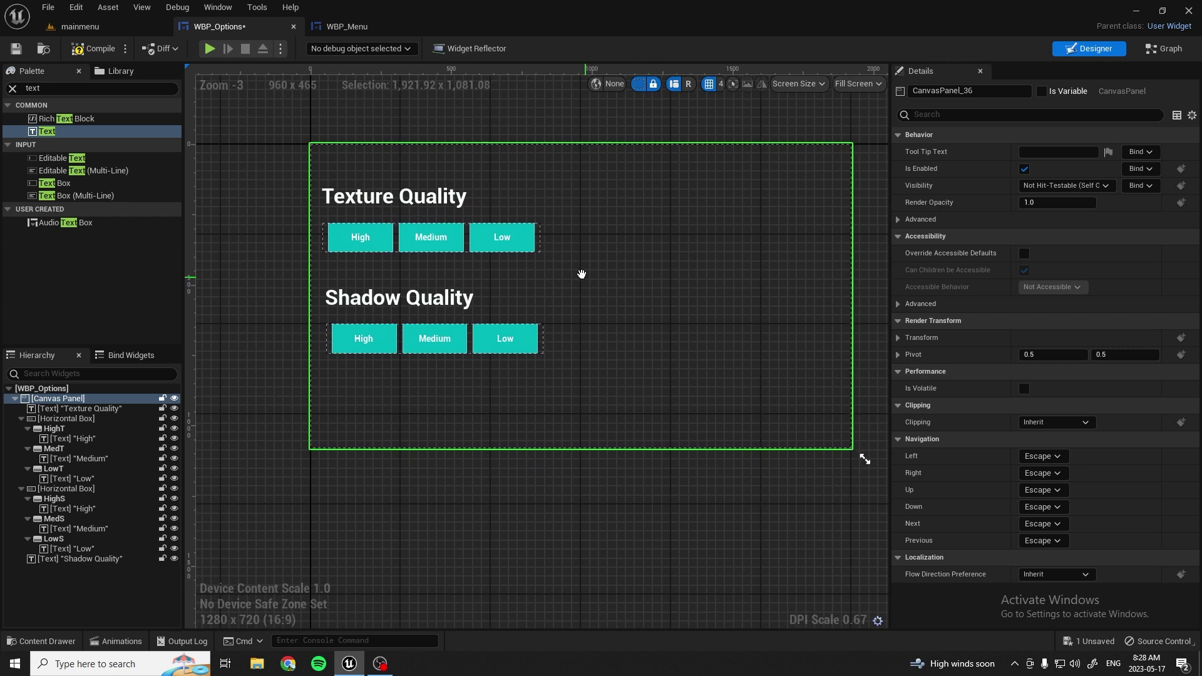
scroll(315, 387, up, 4)
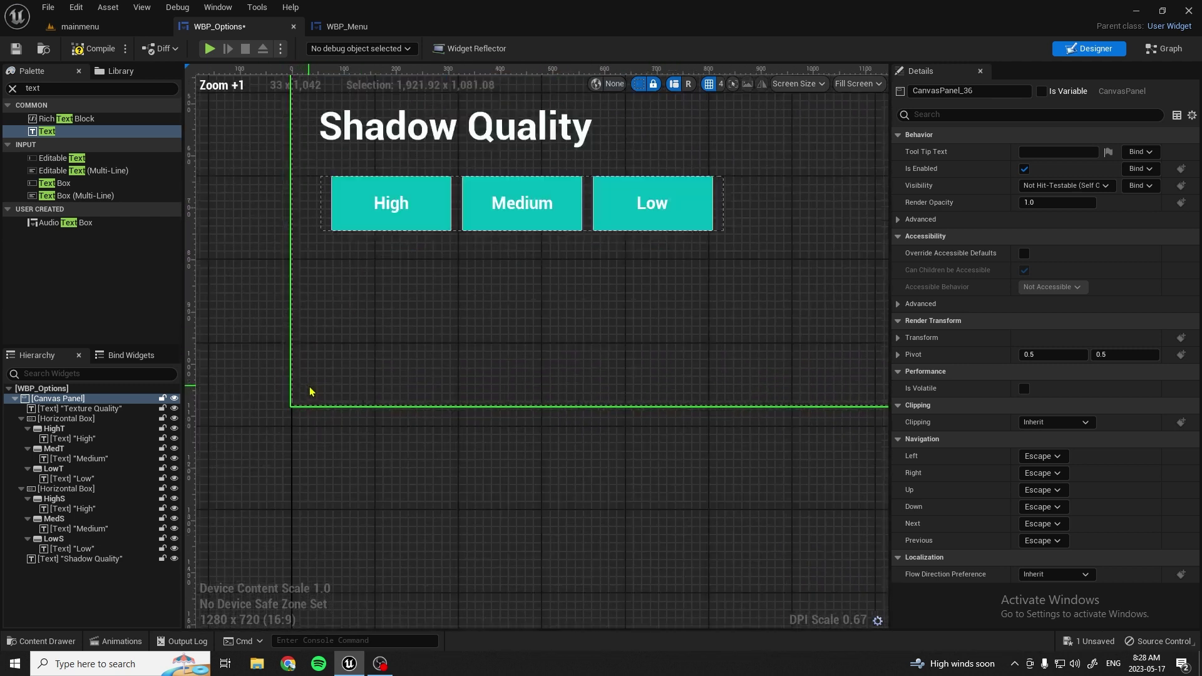
scroll(311, 392, up, 1)
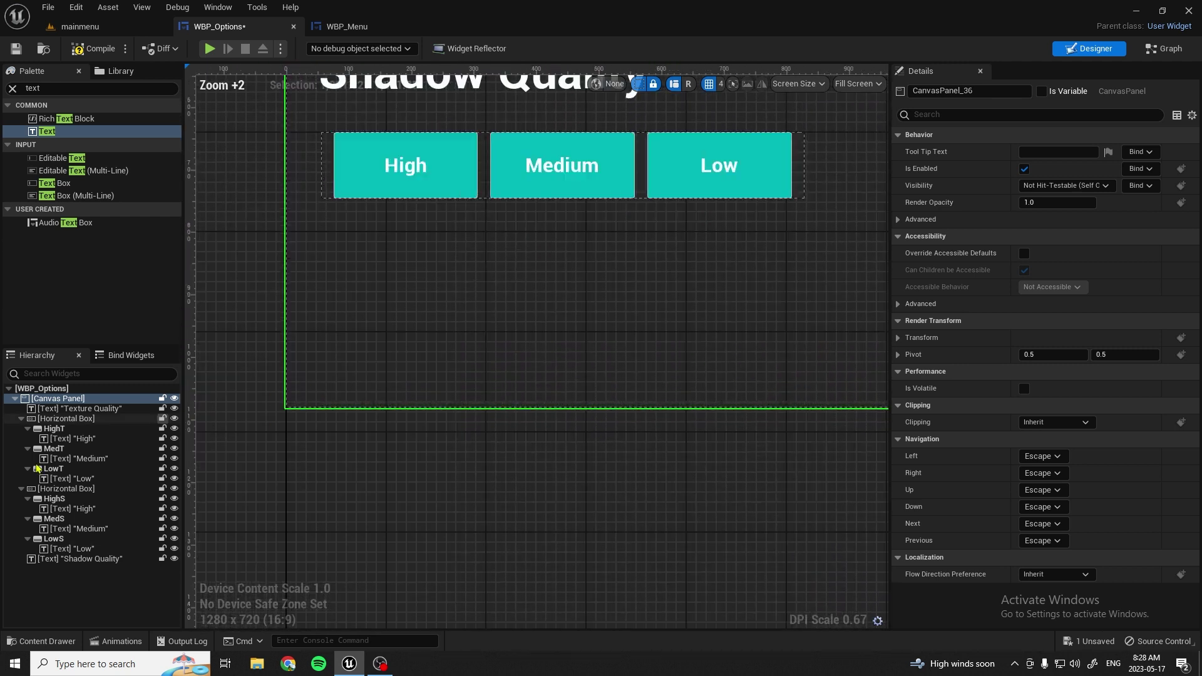
Step: Place a new Button at the options screen's bottom-left corner and enlarge it
click(13, 89)
text(uu)
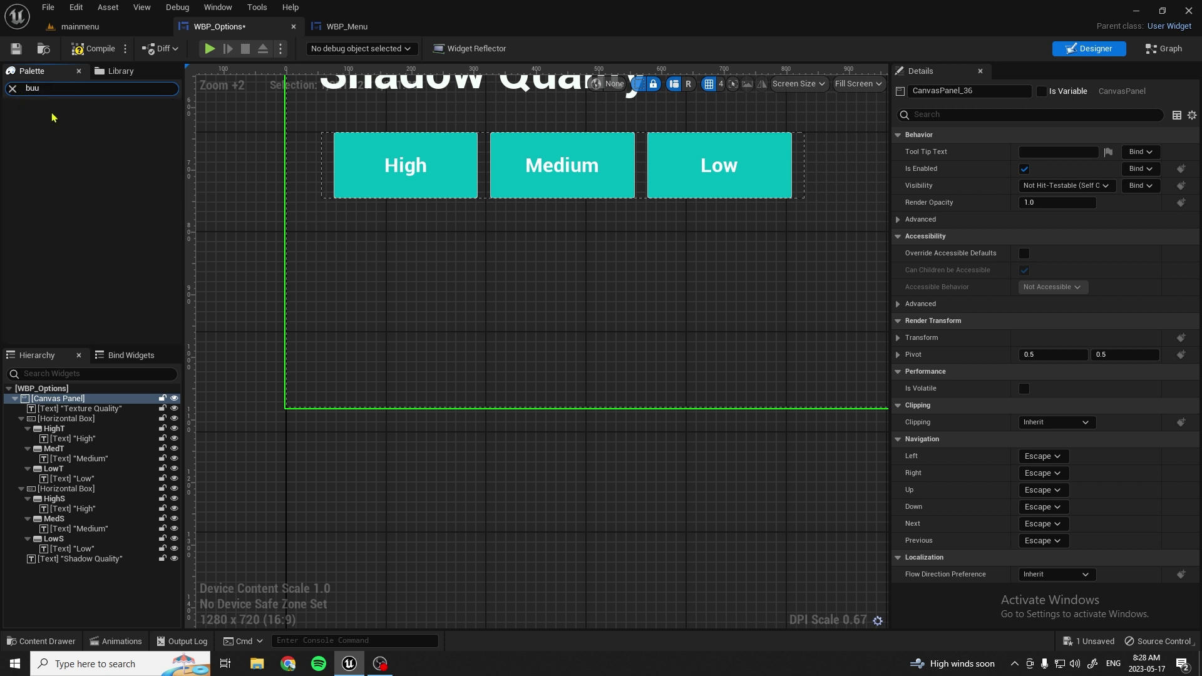
text(tt)
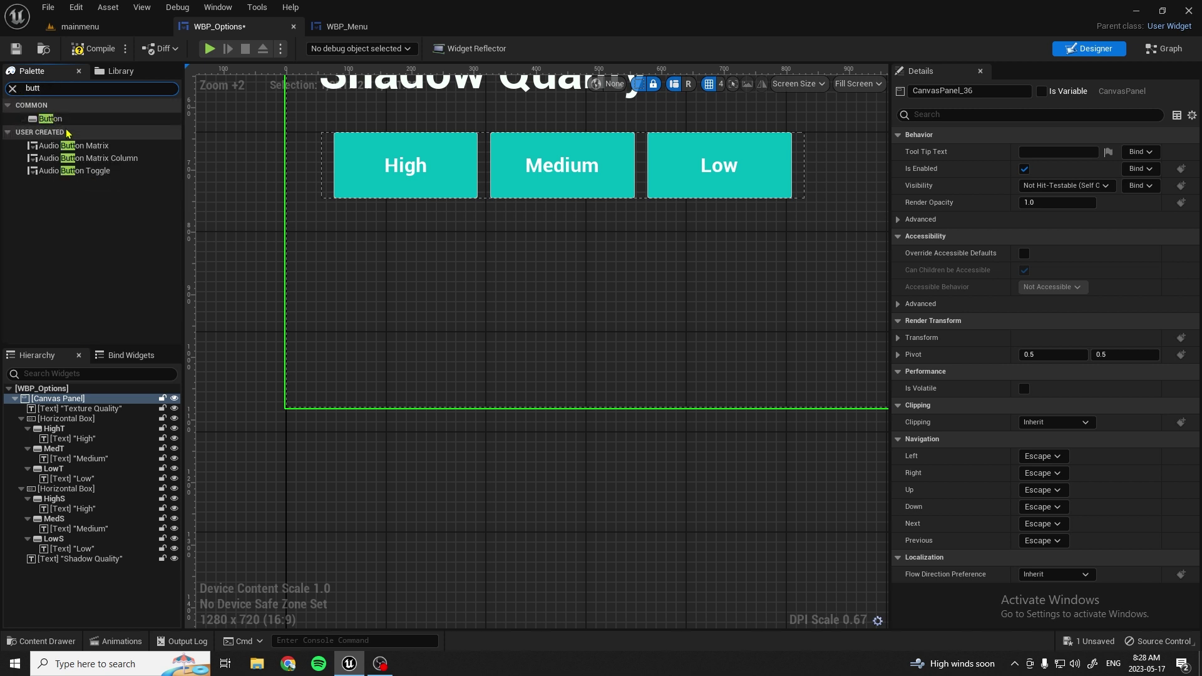
drag(54, 119, 287, 384)
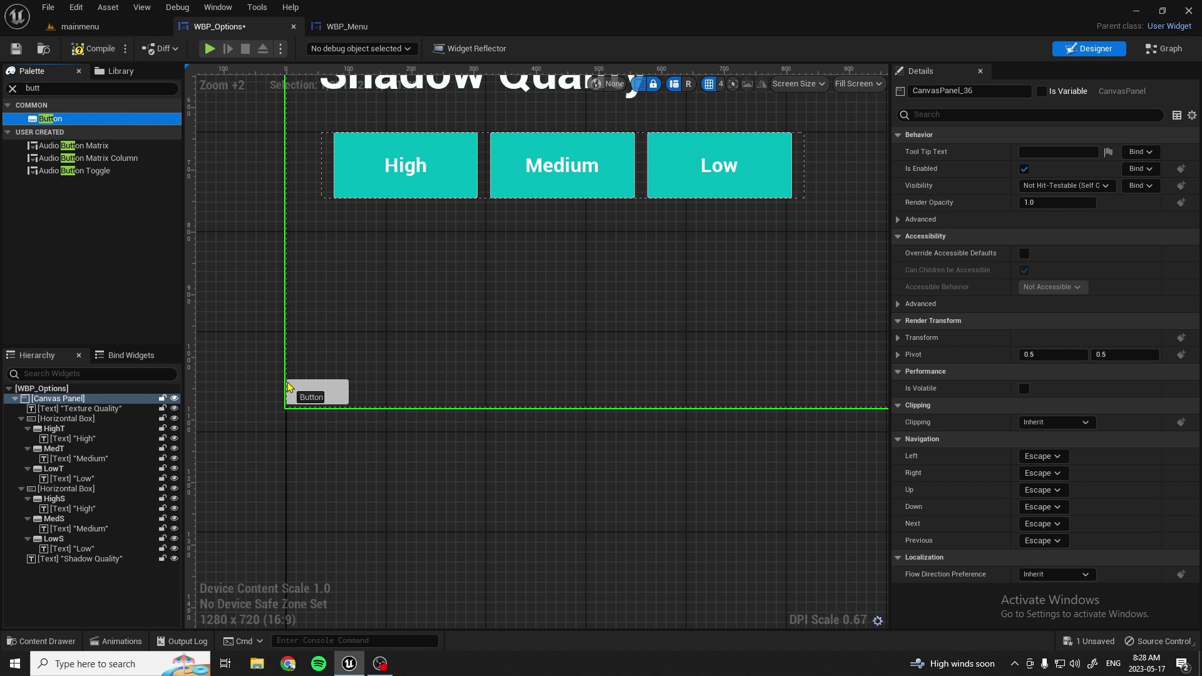
drag(288, 385, 288, 386)
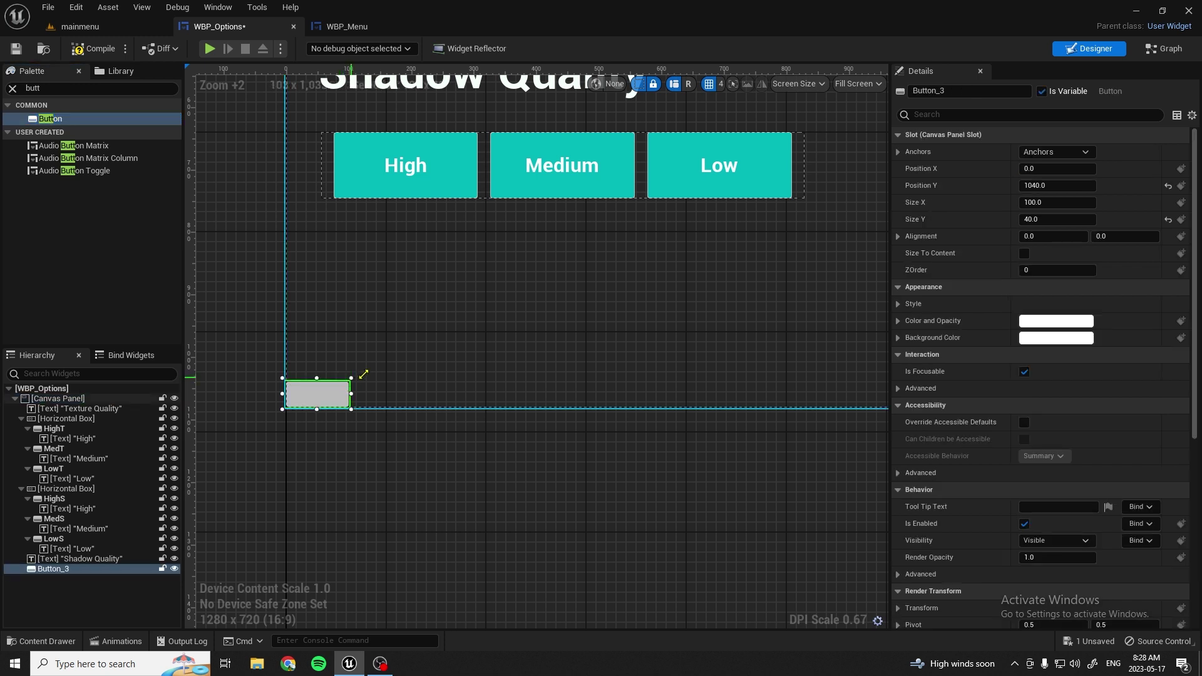
drag(364, 374, 437, 351)
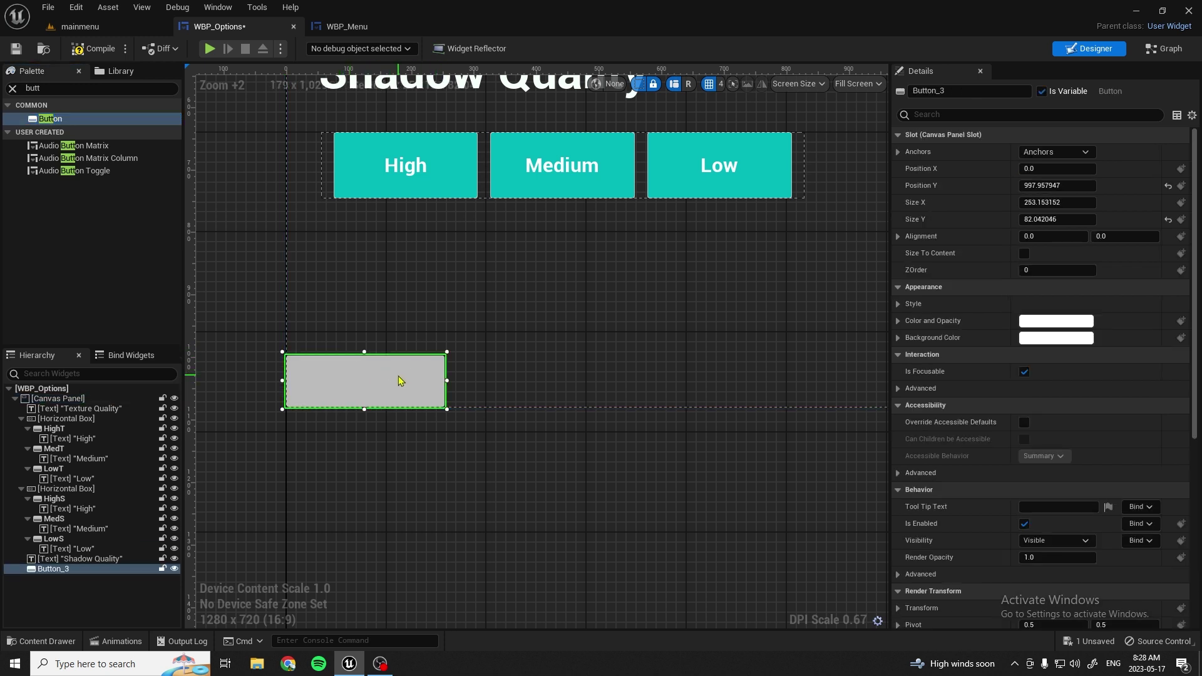
Step: Put a Text label inside the new button and make its background cyan
key(Escape)
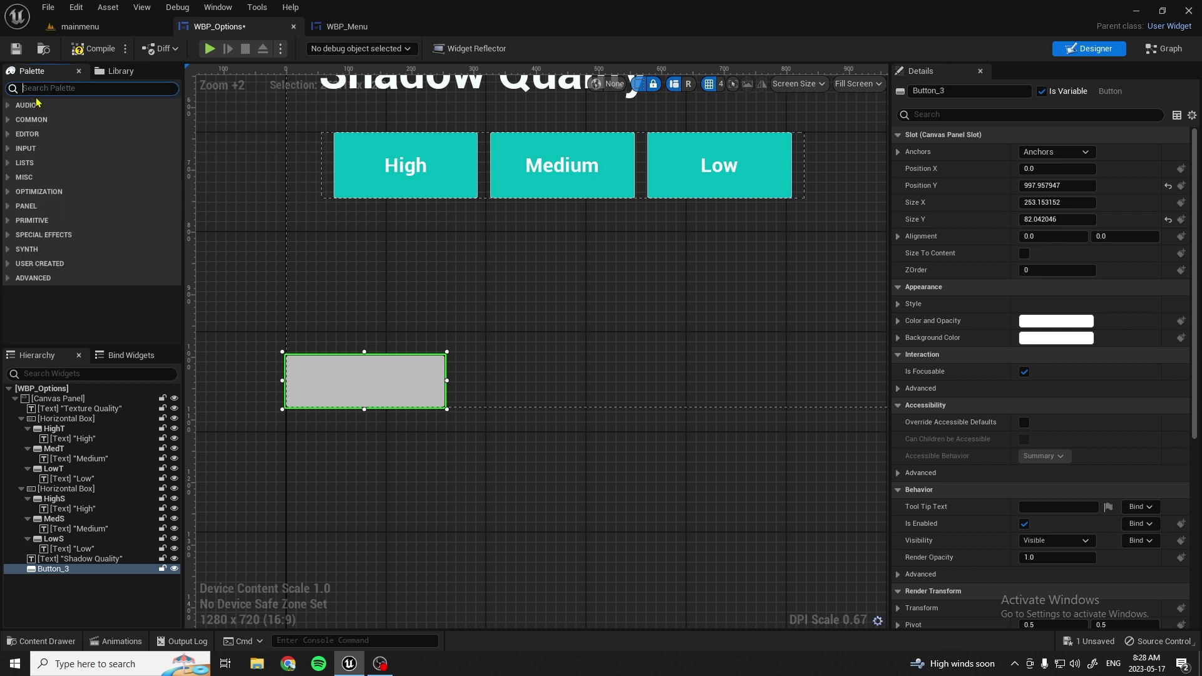
text(text)
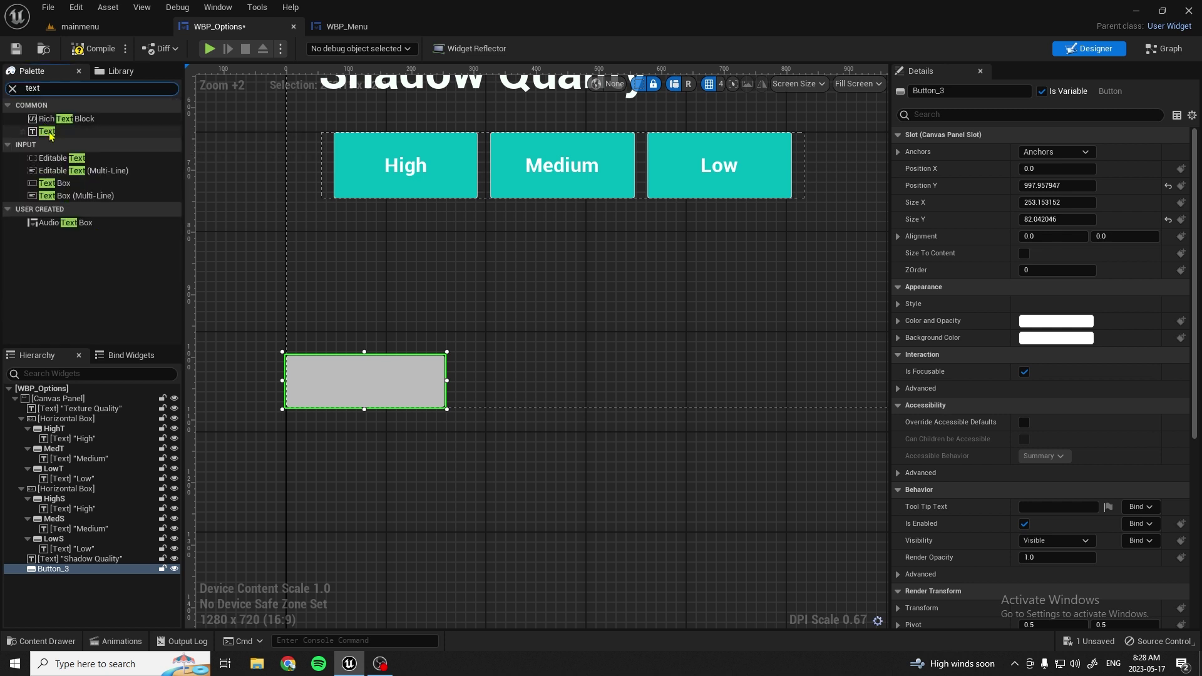
drag(45, 132, 352, 385)
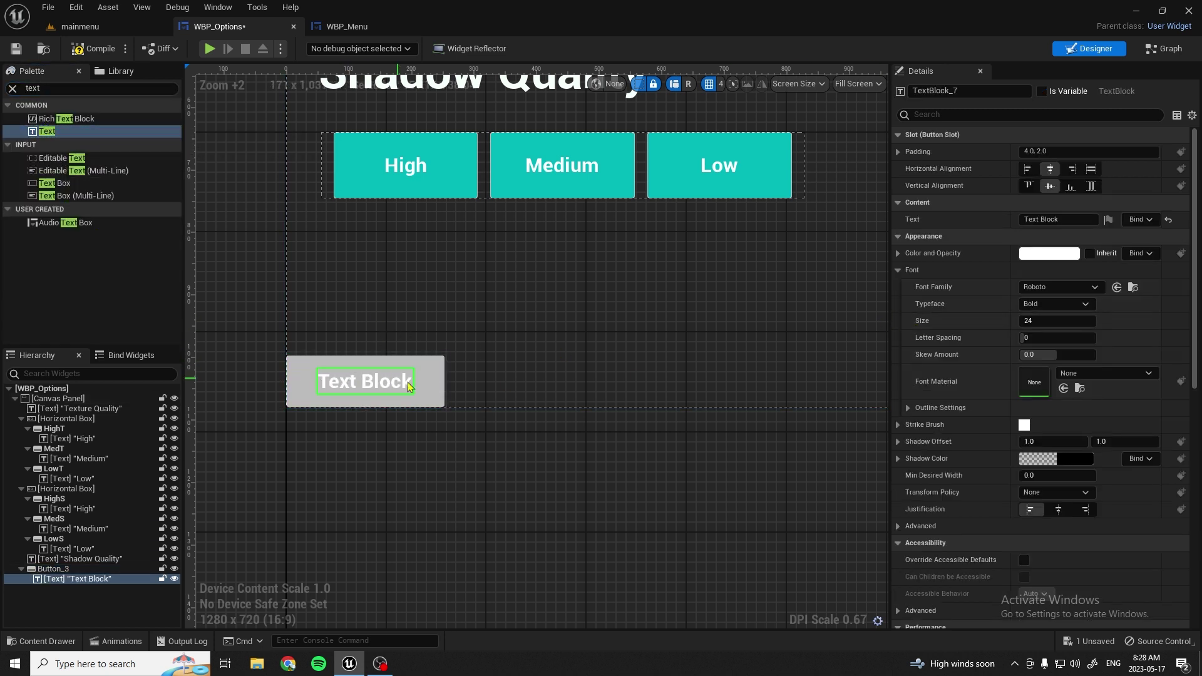
click(1056, 338)
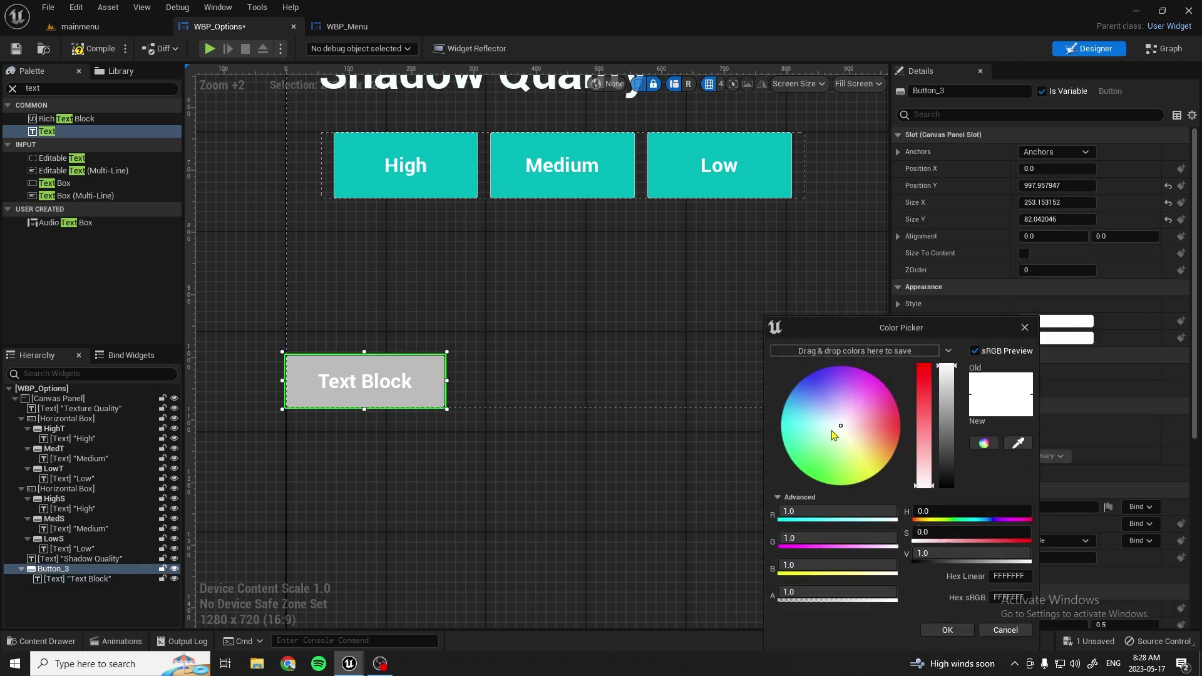
drag(800, 427, 751, 435)
click(947, 630)
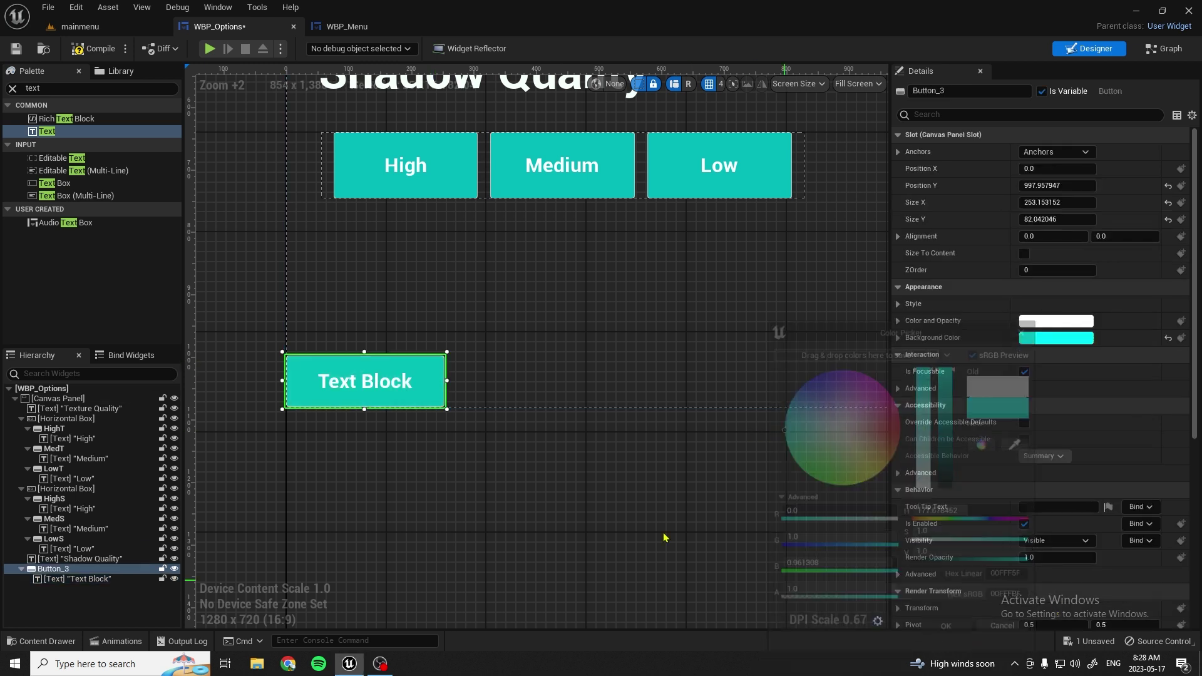
Step: Set the button's label text to 'Back'
click(75, 580)
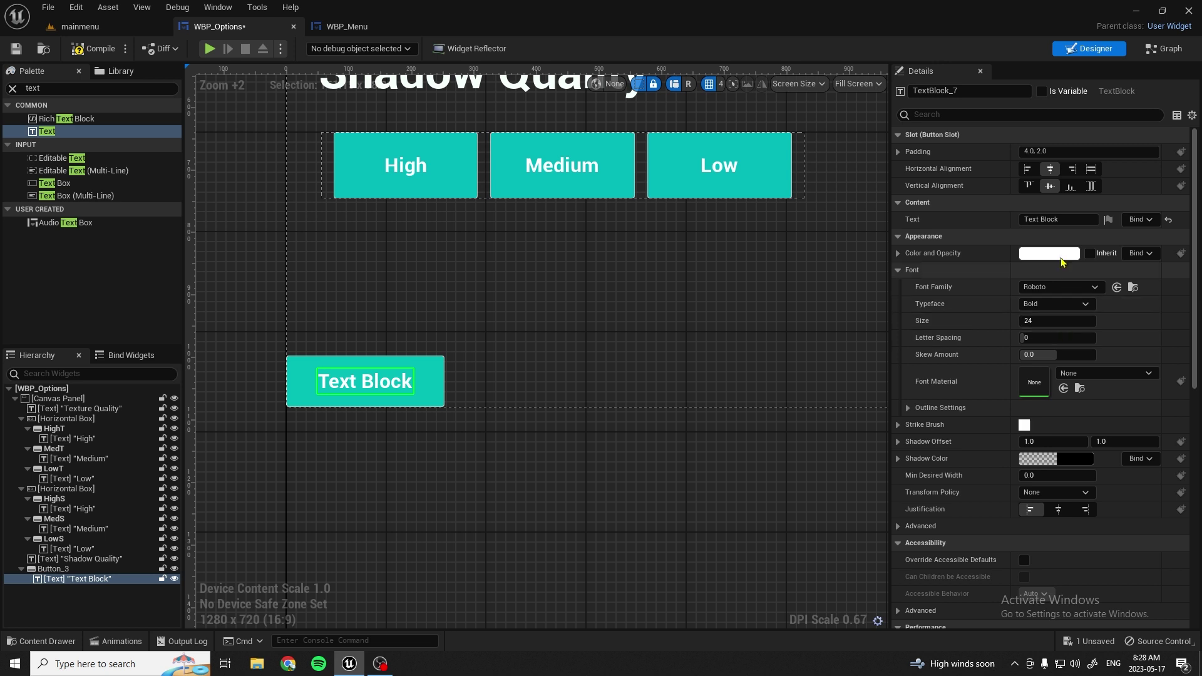
click(1043, 219)
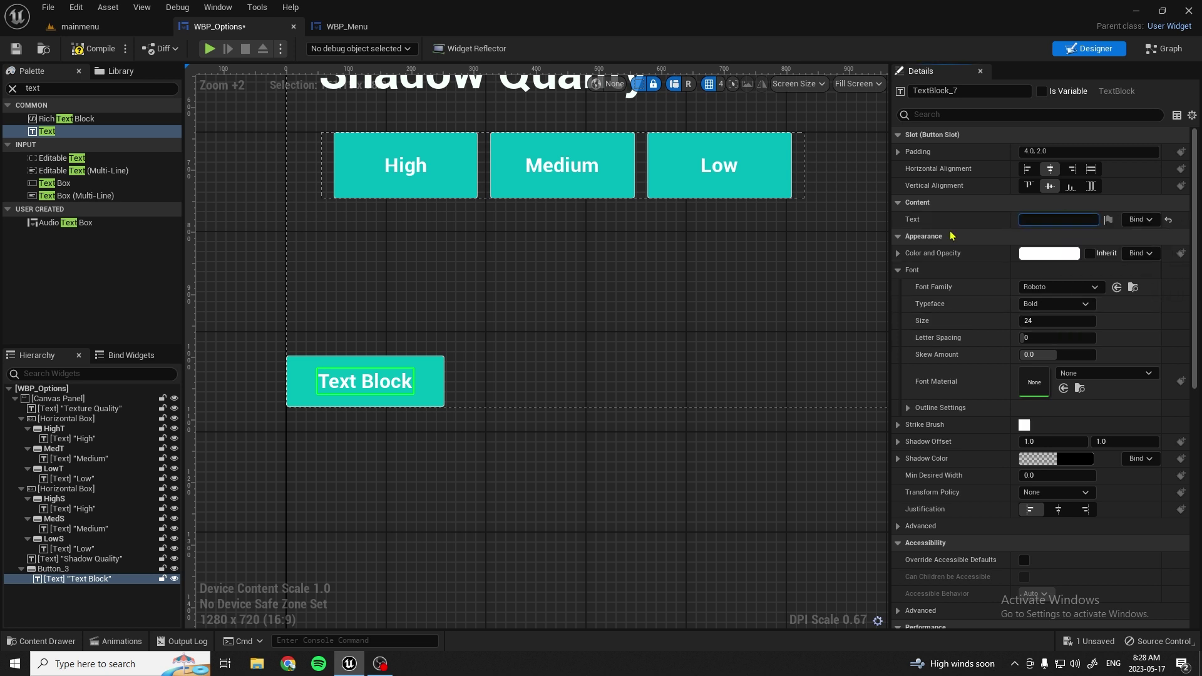
text(Back)
key(Return)
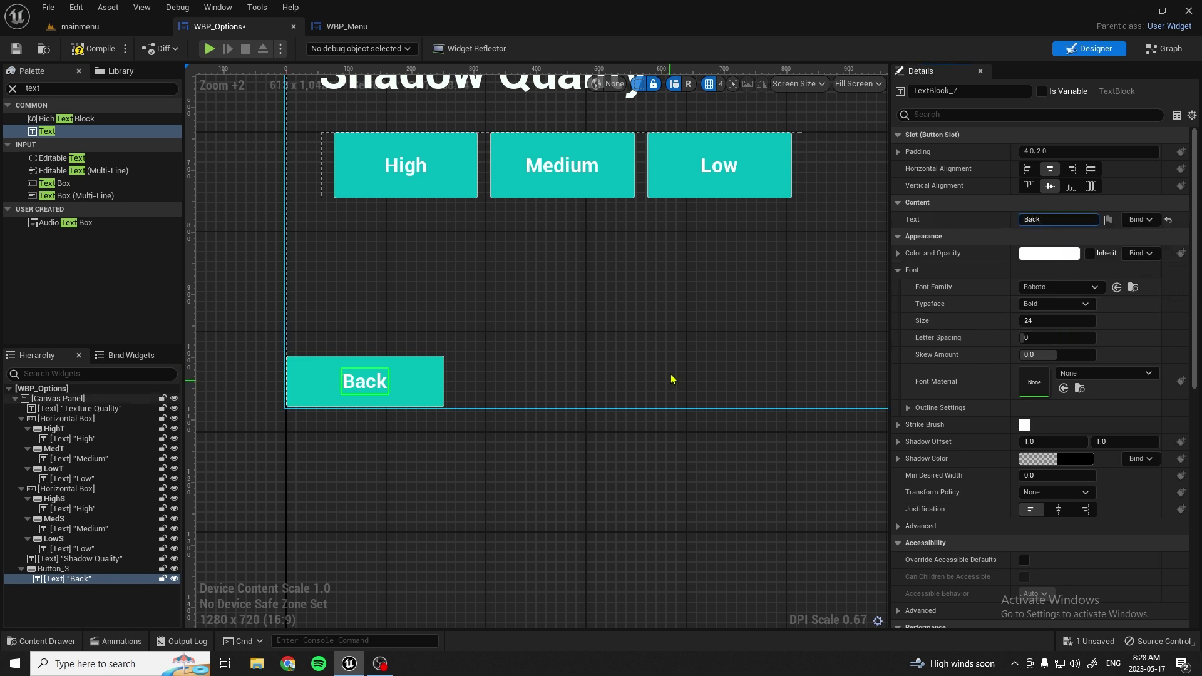
click(670, 378)
scroll(650, 312, down, 3)
scroll(692, 307, down, 3)
mouse_move(692, 307)
right_down()
mouse_move(542, 367)
mouse_move(663, 344)
right_up()
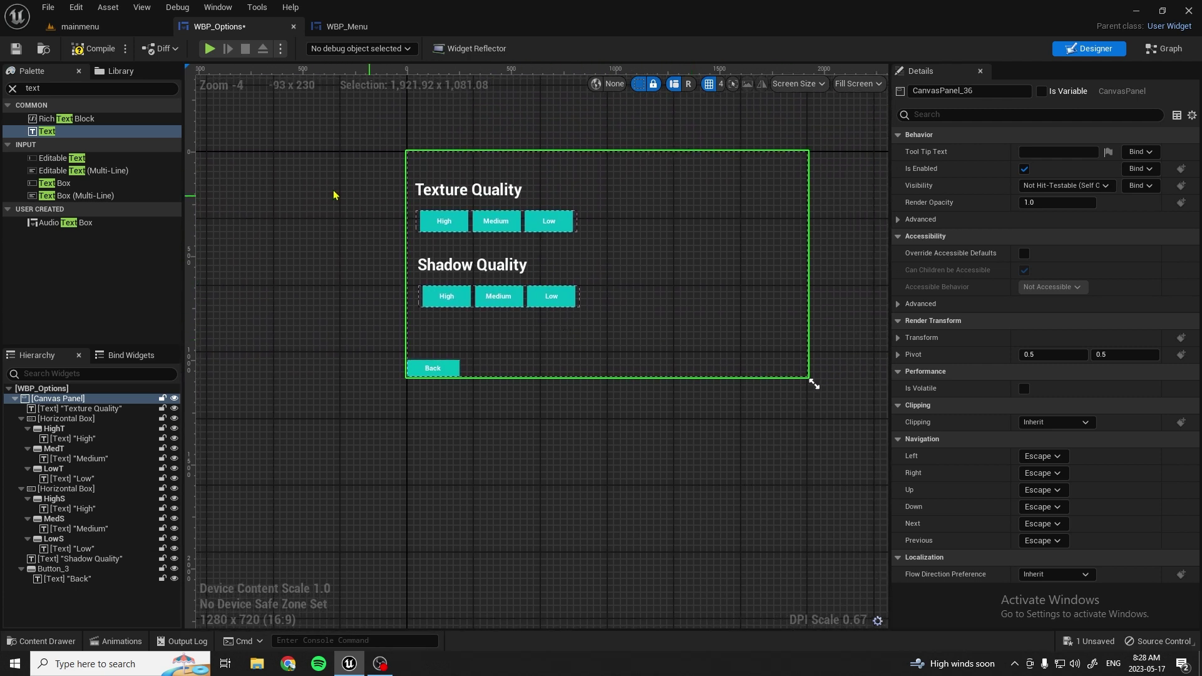
Step: Add an Image with full-stretch anchors and zero offsets so it fills the screen
click(12, 89)
text(ima)
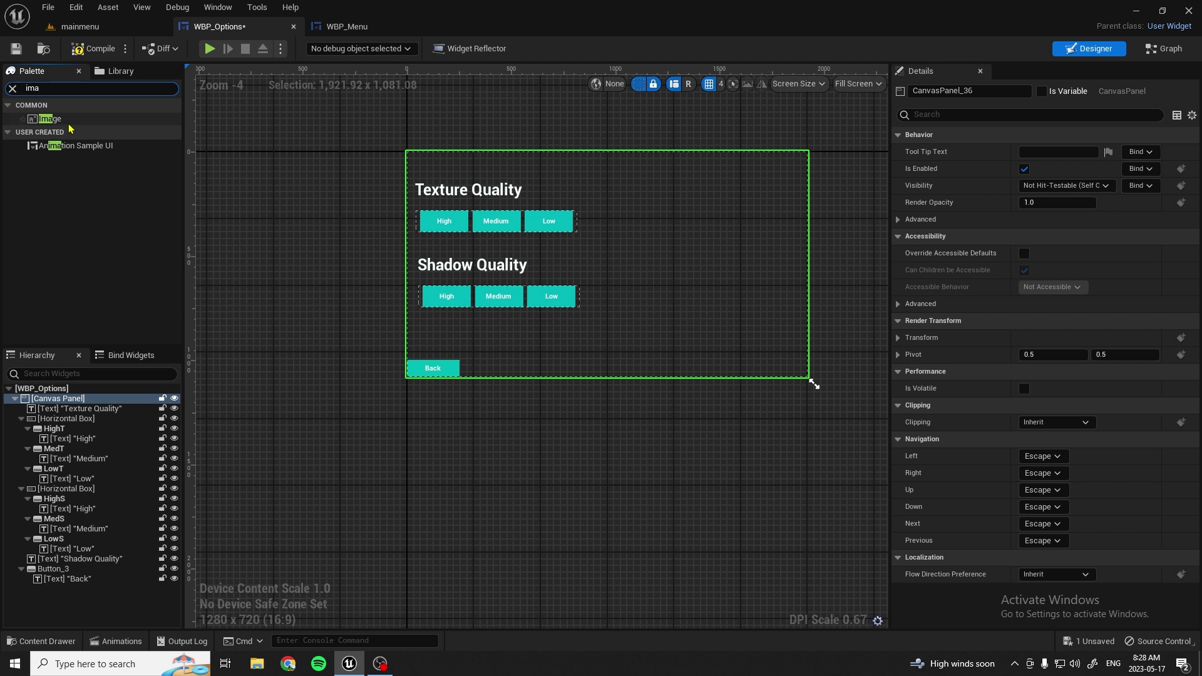
drag(66, 125, 641, 234)
click(1068, 152)
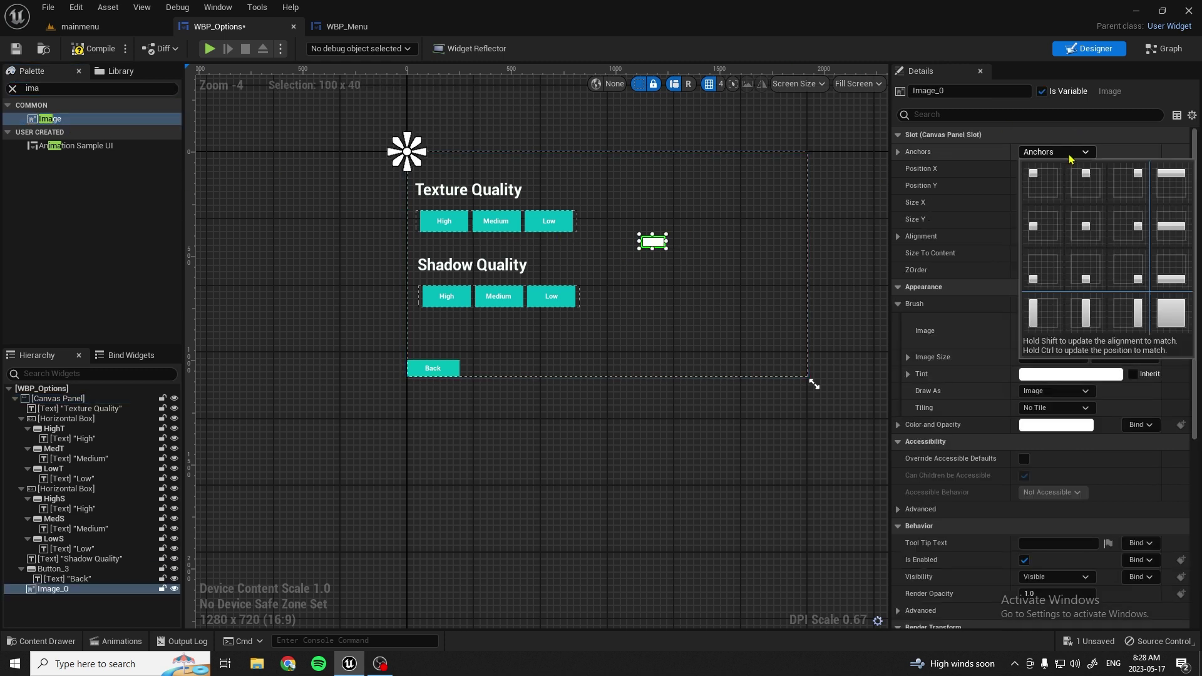
click(1177, 314)
drag(1081, 169, 1094, 185)
text(0)
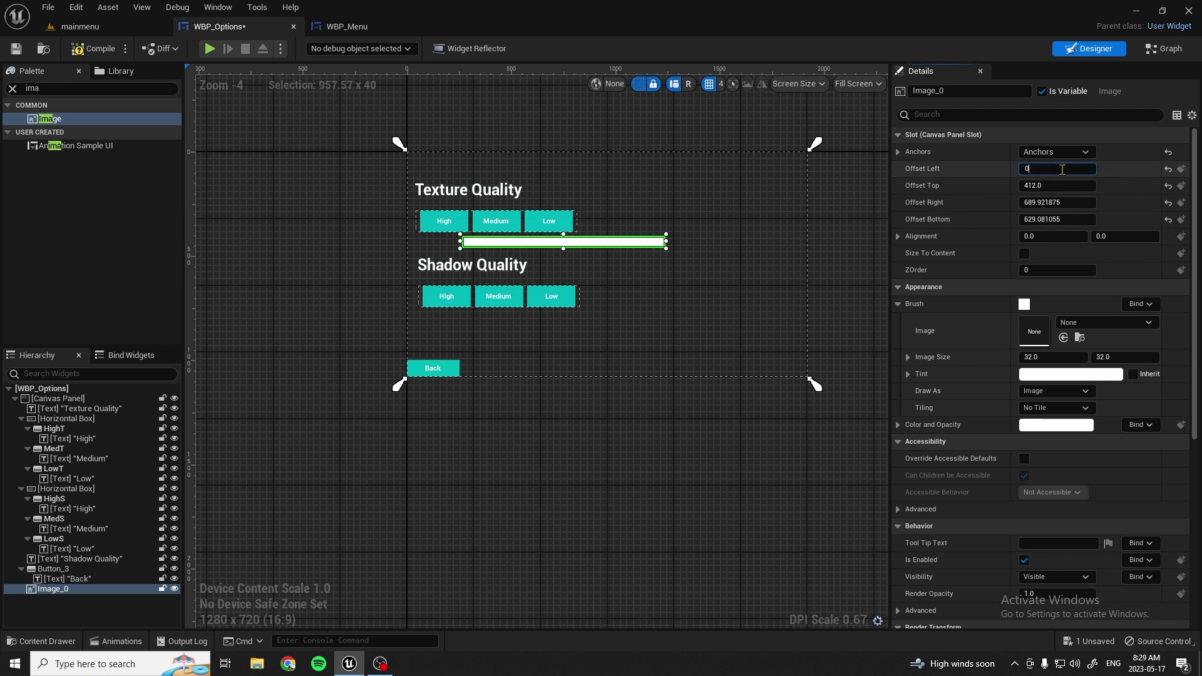
click(1072, 188)
text(0)
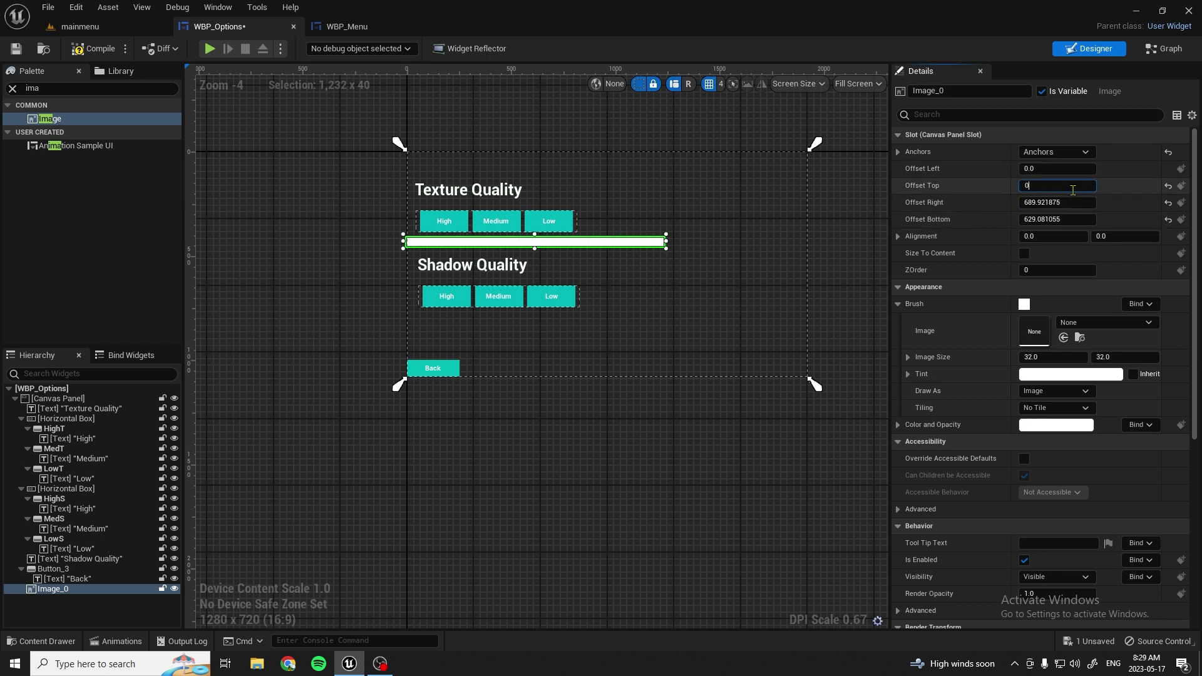
text(0)
key(Return)
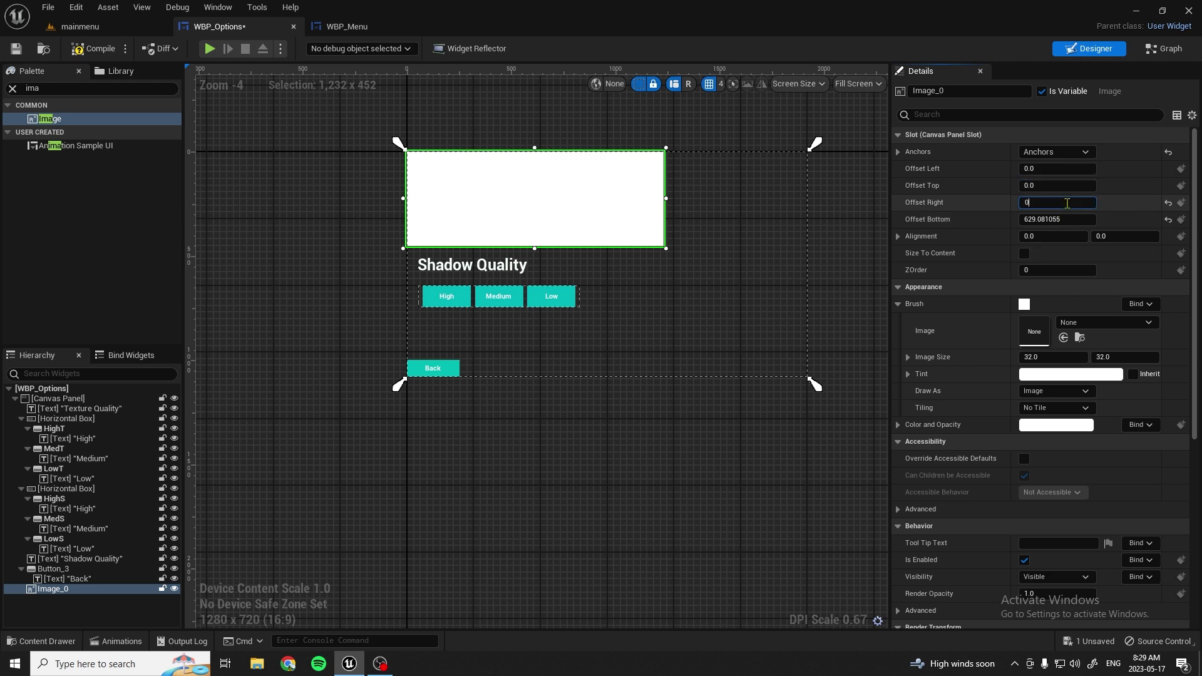
text(0)
key(Return)
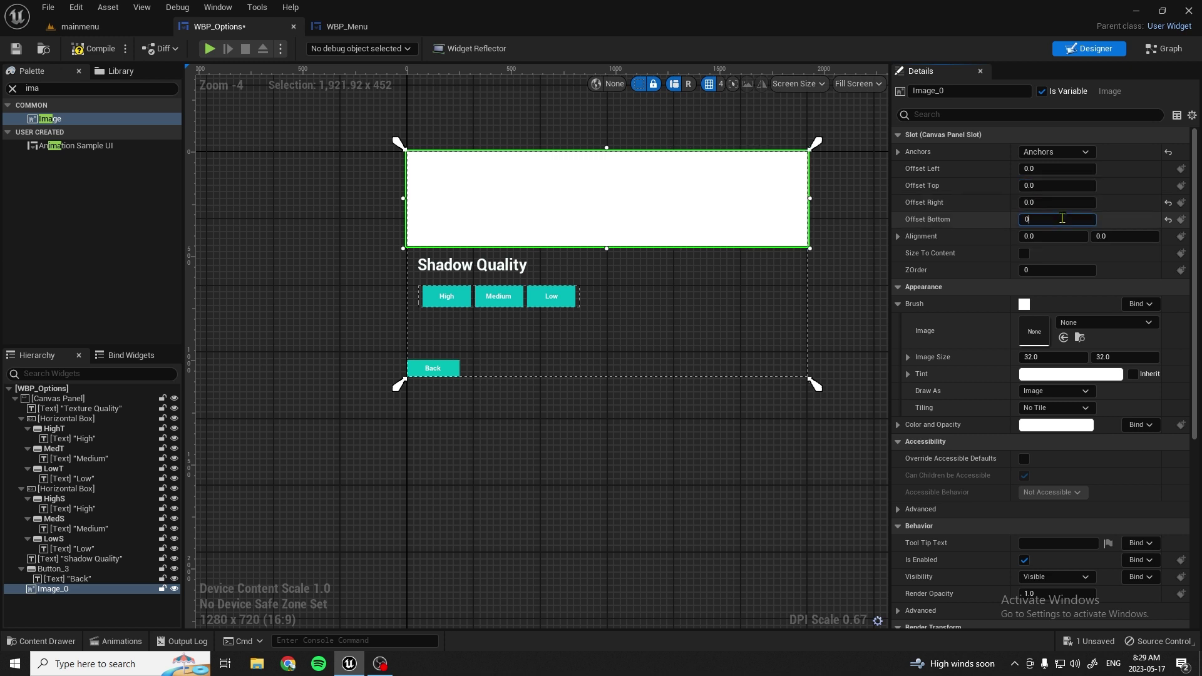
key(Return)
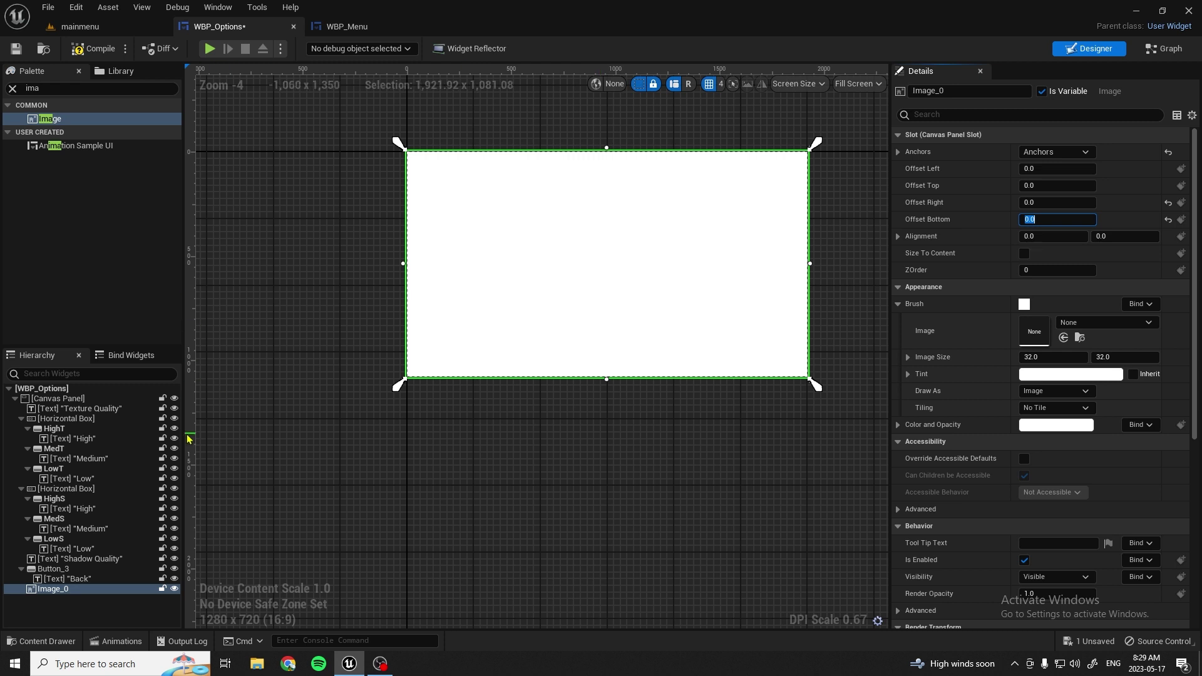
Step: Move the image first under Canvas Panel, set its brush to TimeGearArt, and save
drag(56, 594, 45, 402)
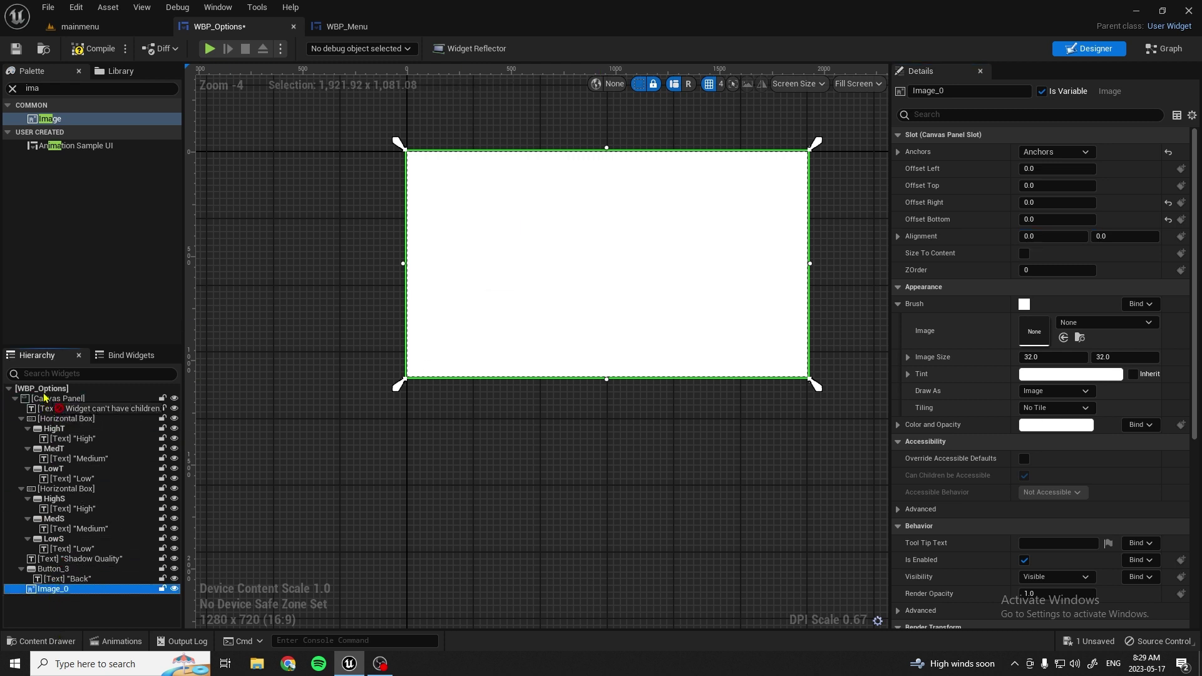
drag(45, 402, 50, 411)
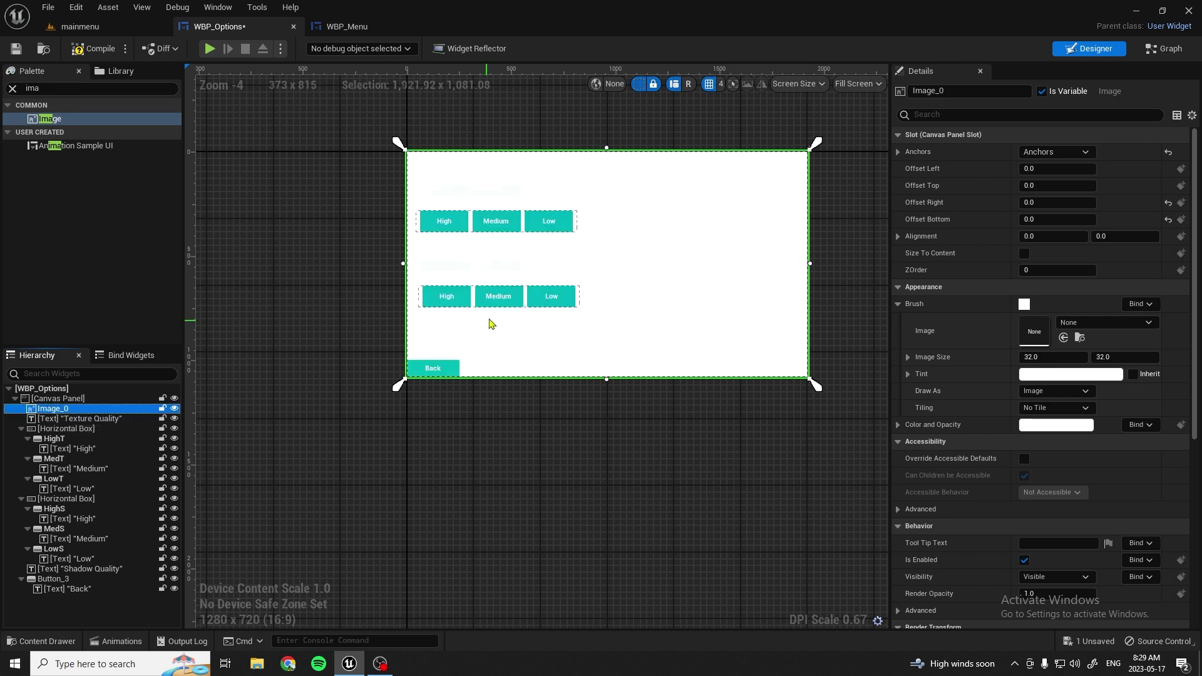
scroll(485, 287, up, 5)
scroll(485, 292, down, 1)
scroll(485, 311, down, 5)
scroll(485, 310, up, 2)
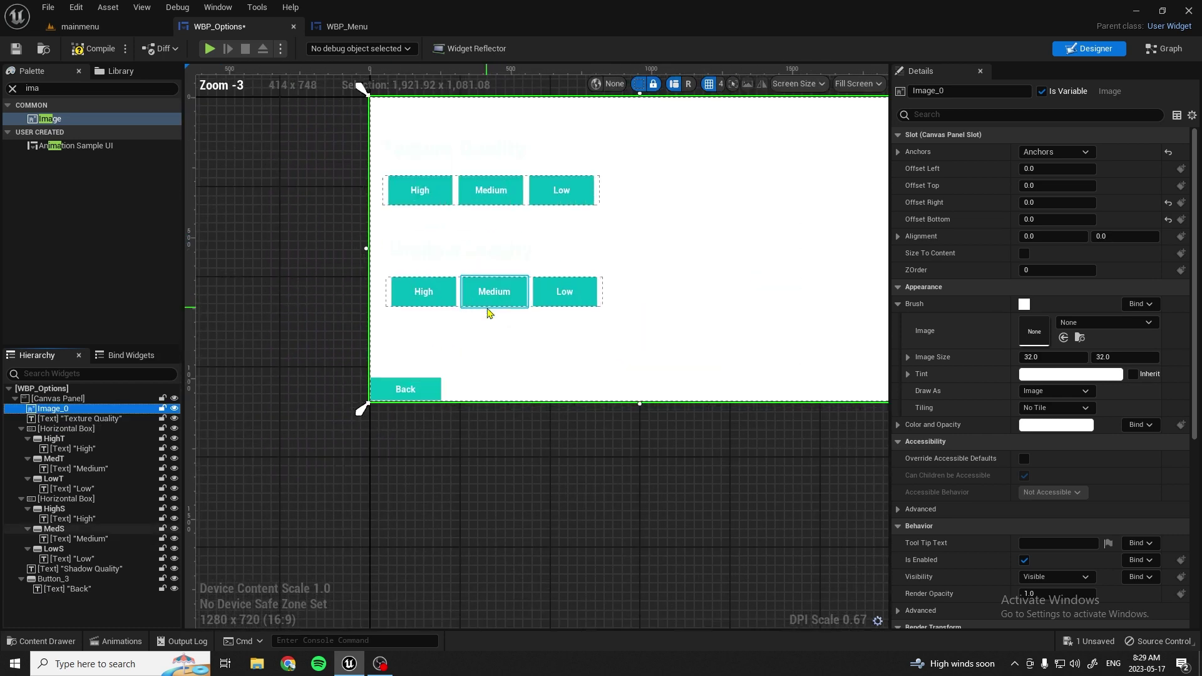
scroll(496, 311, down, 3)
scroll(503, 313, up, 3)
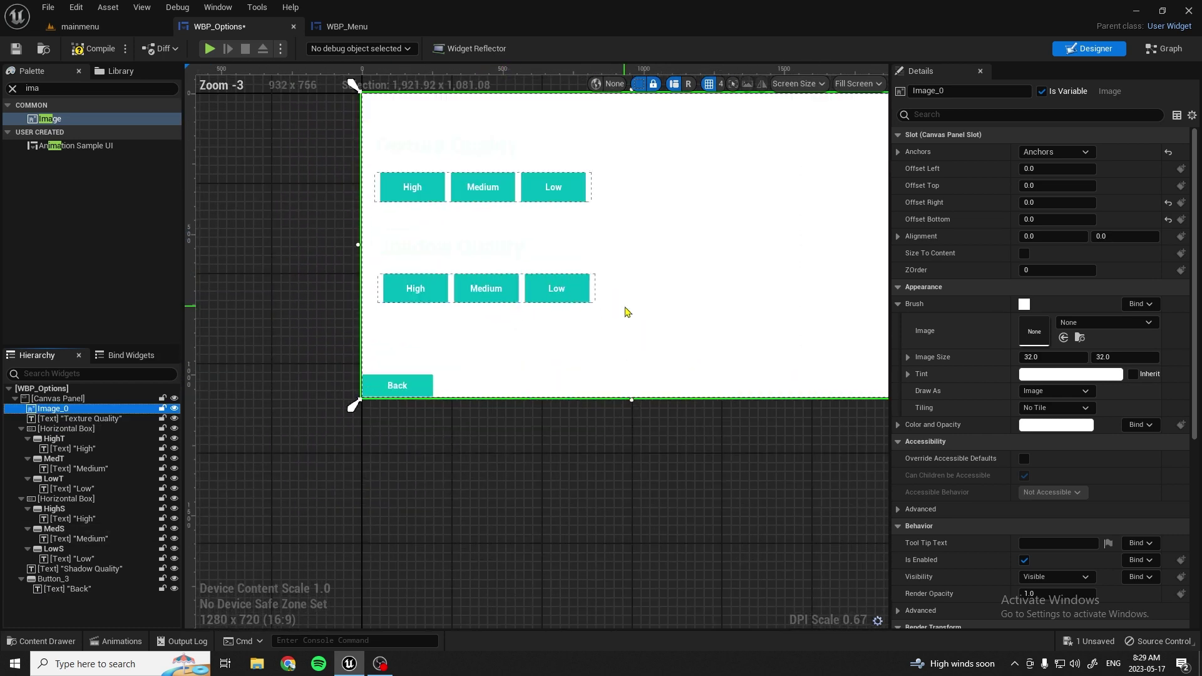
click(1064, 323)
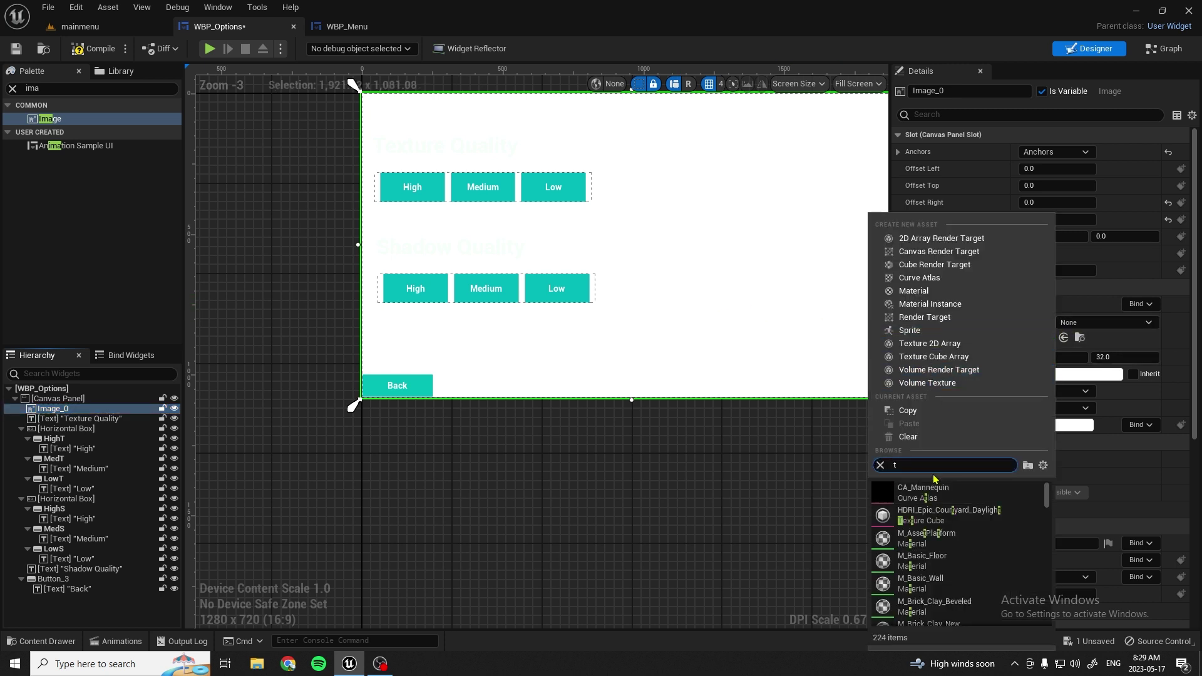
text(time)
click(919, 494)
key(ctrl+s)
scroll(610, 333, up, 1)
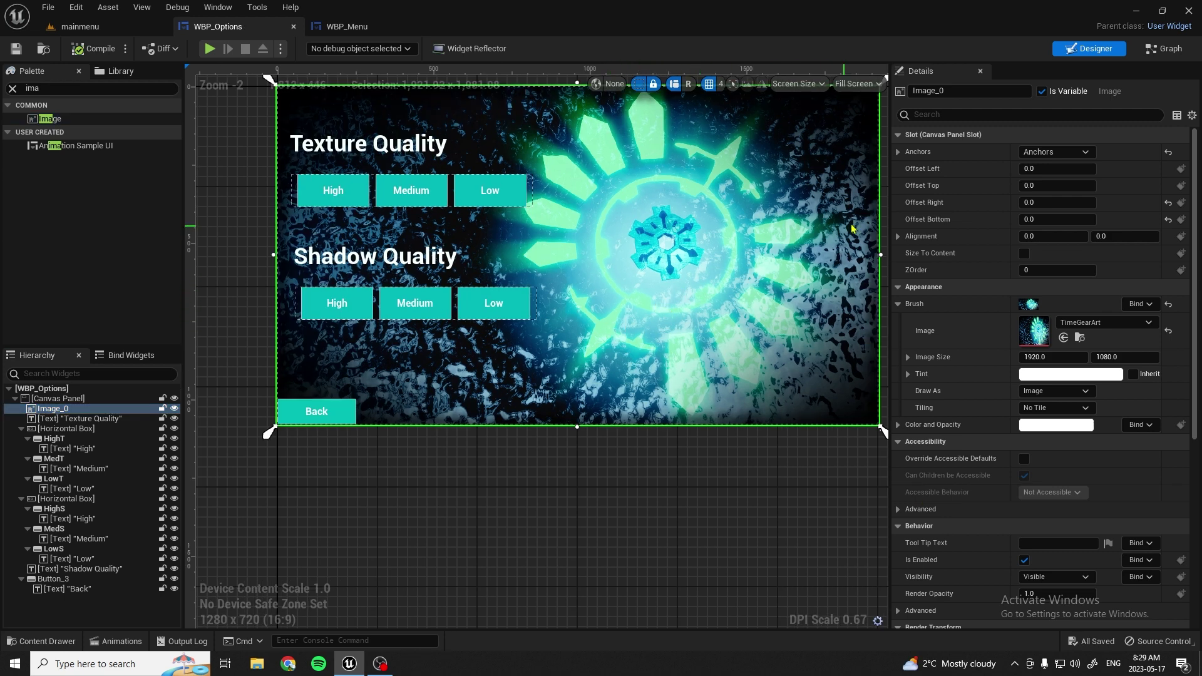
click(1165, 48)
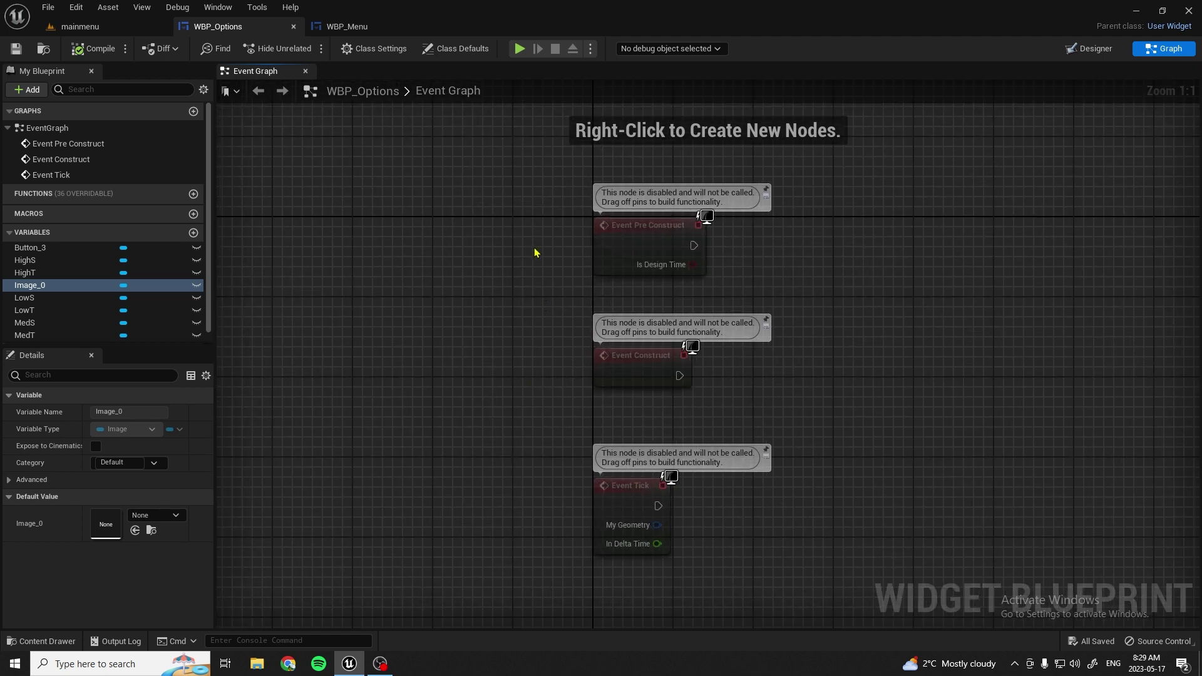
Step: Delete the default event nodes and add an On Clicked event for Button_3
drag(562, 250, 746, 564)
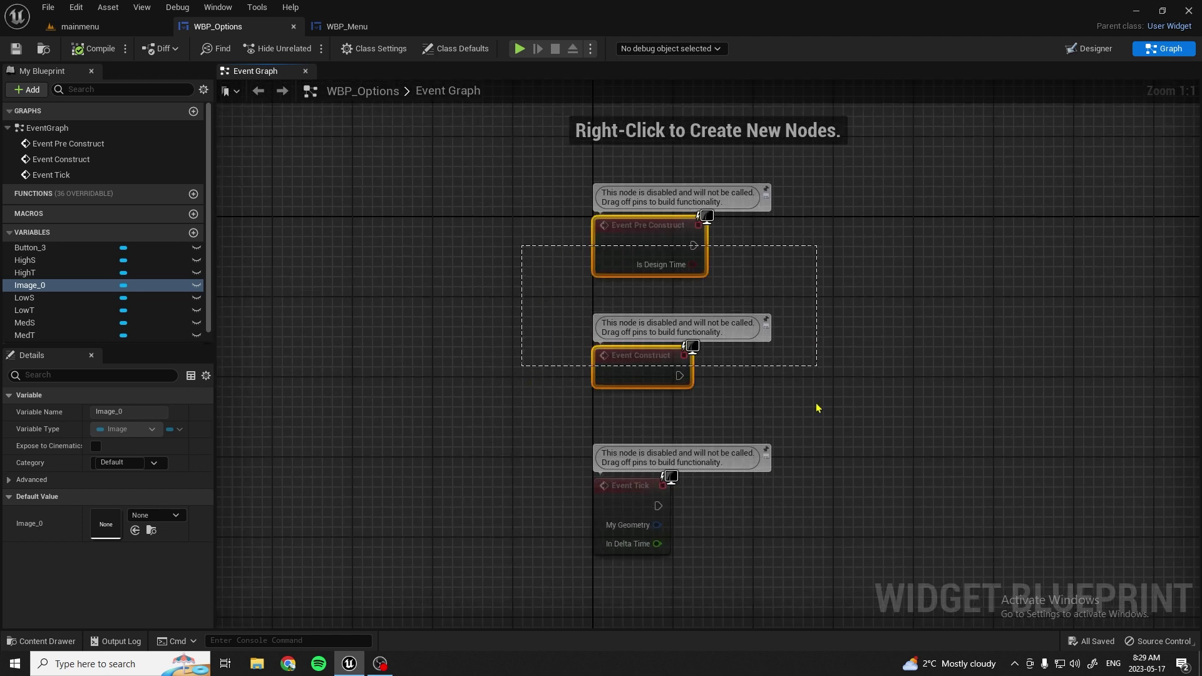
key(Delete)
right_drag(751, 521, 466, 441)
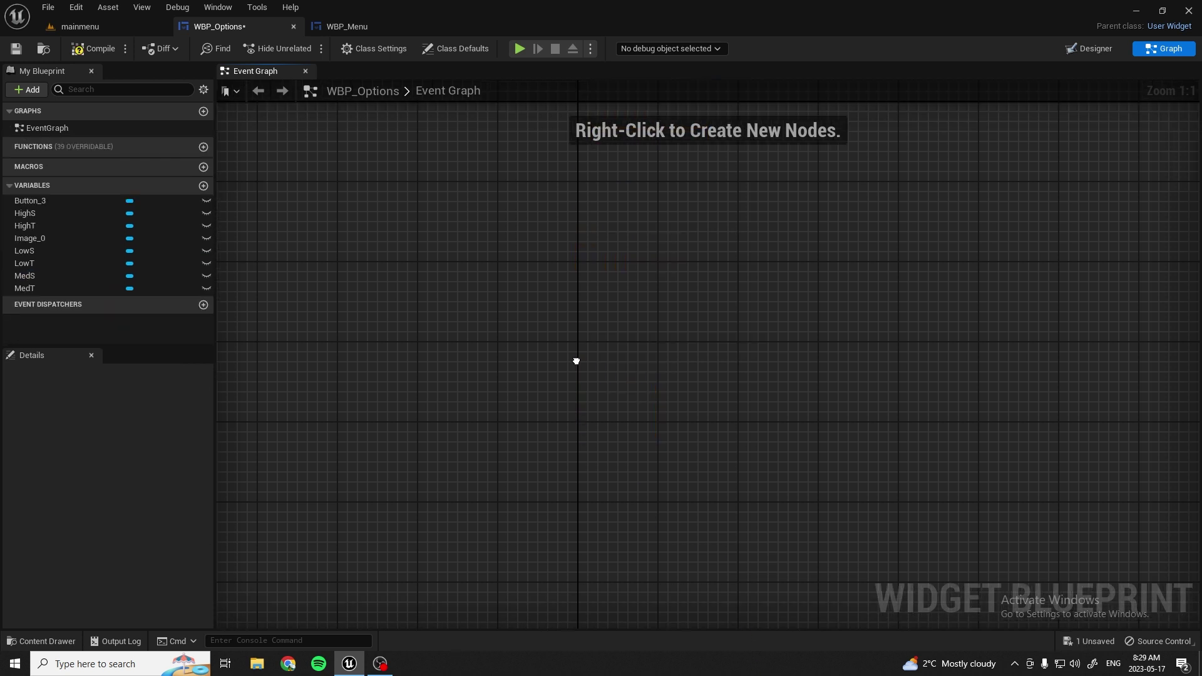
click(47, 202)
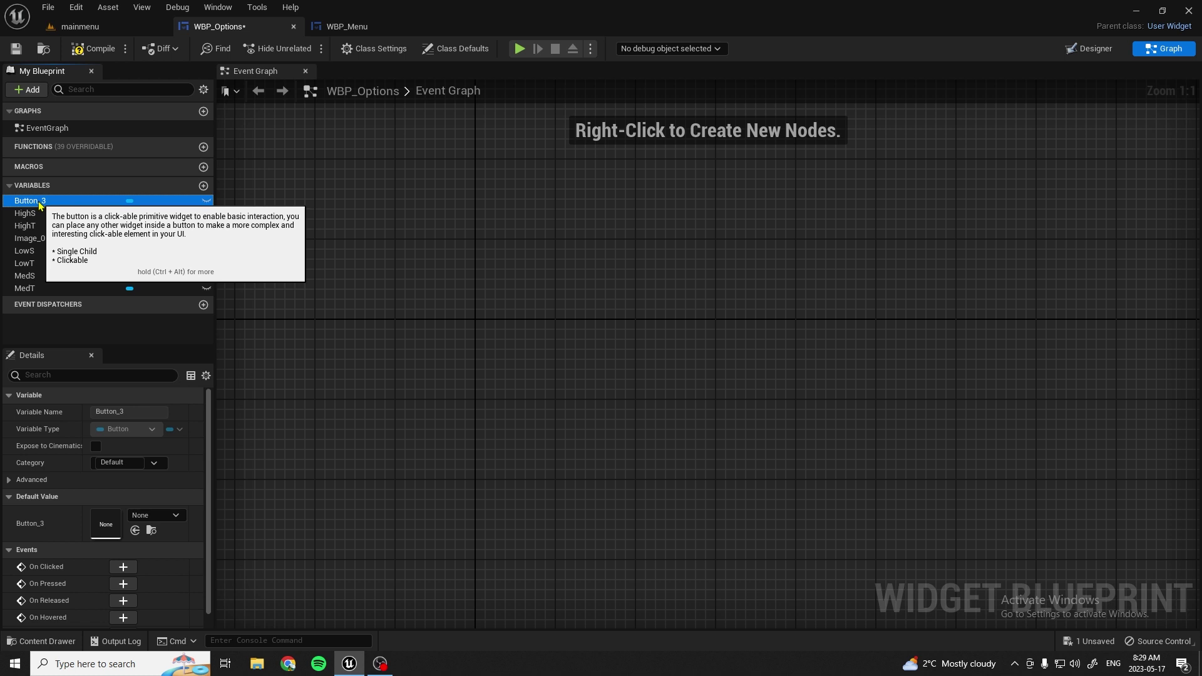
drag(39, 205, 381, 396)
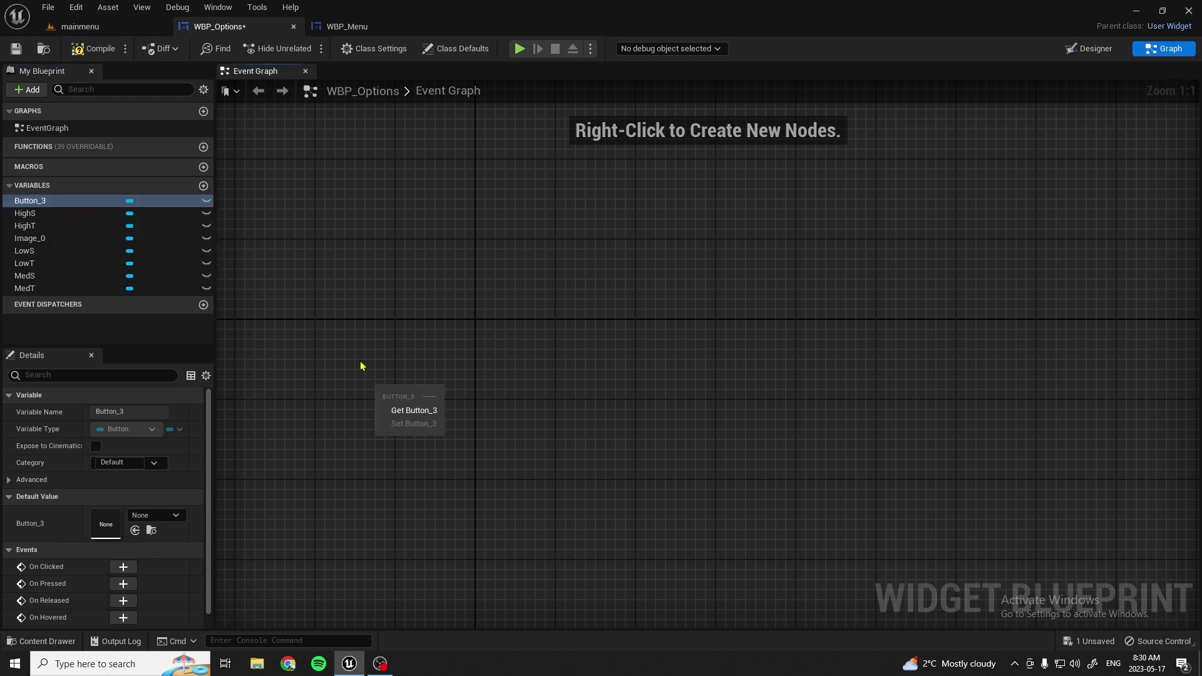
click(123, 567)
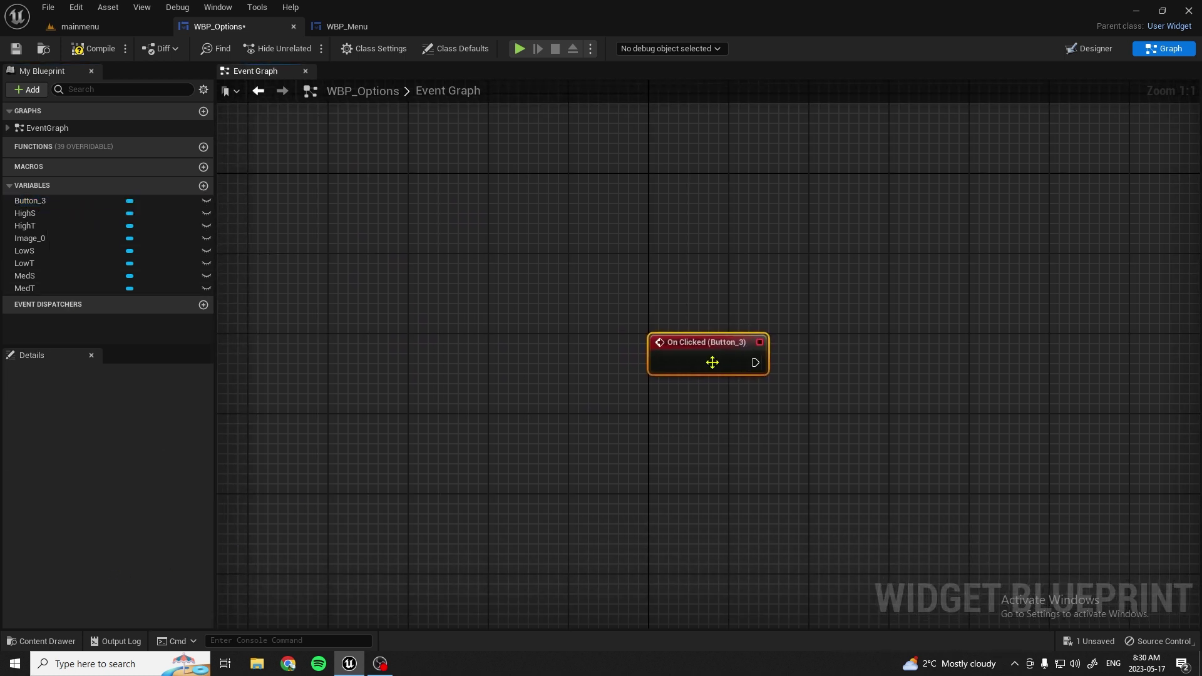
Step: Follow the Button_3 click with a Play Sound 2D node playing the Click sound
drag(497, 328, 566, 326)
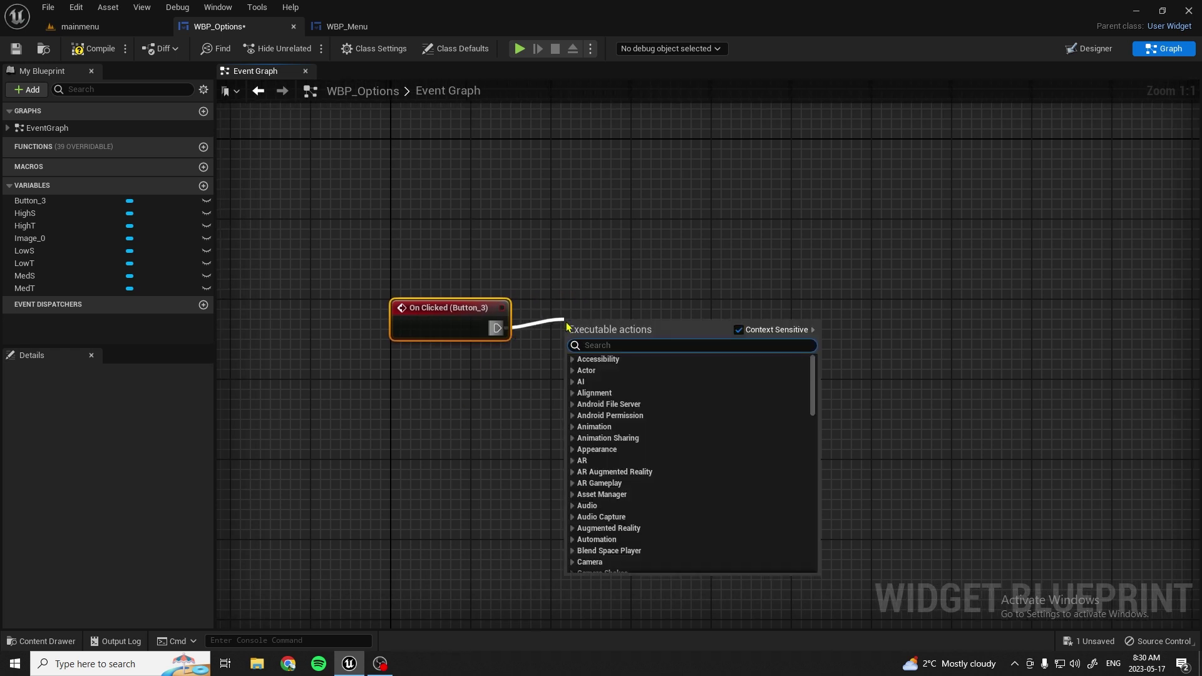
text(play soun)
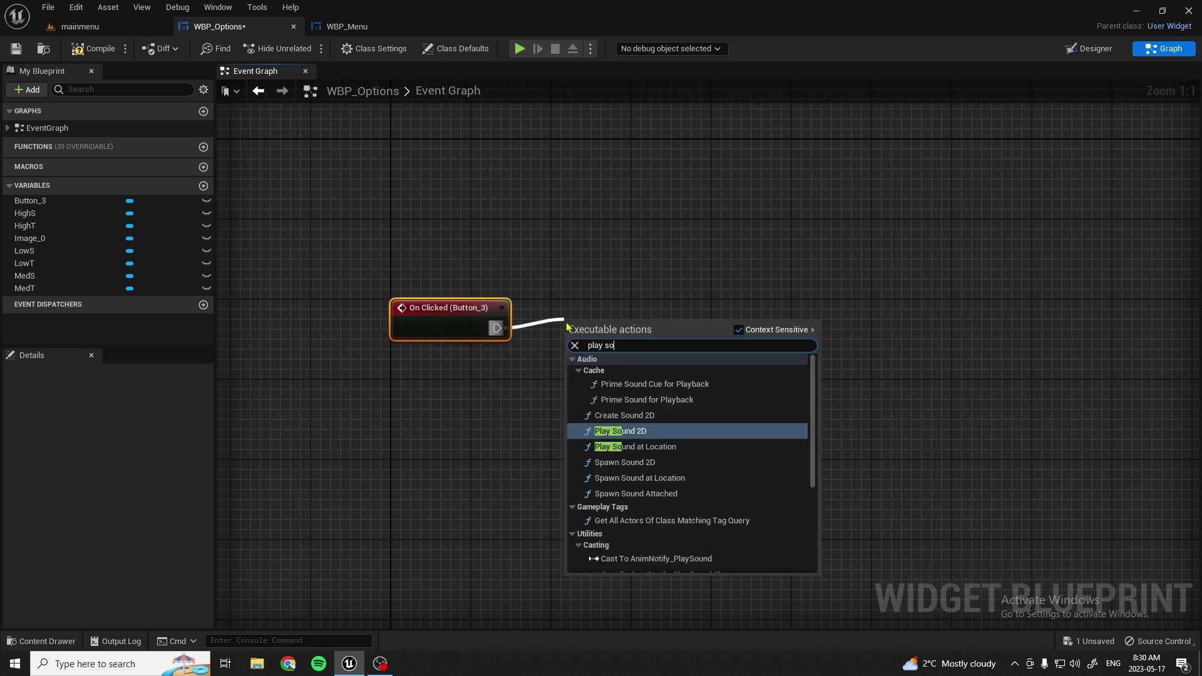
text(d)
click(659, 435)
right_drag(658, 439, 503, 418)
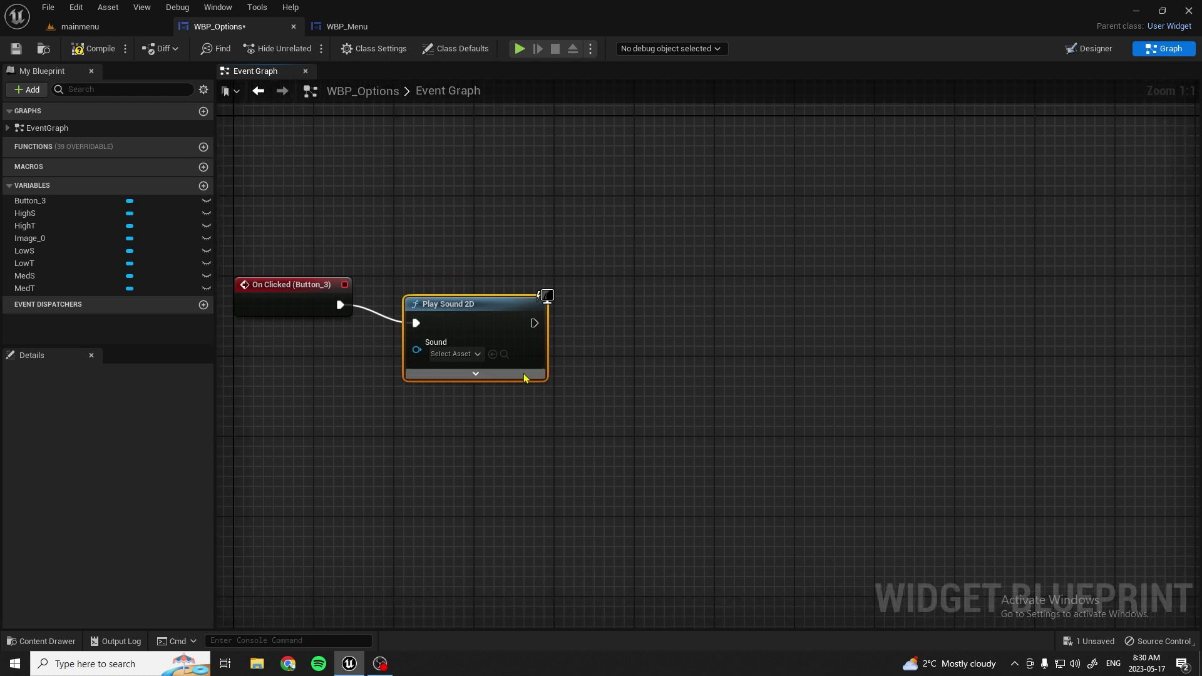
click(467, 354)
text(click)
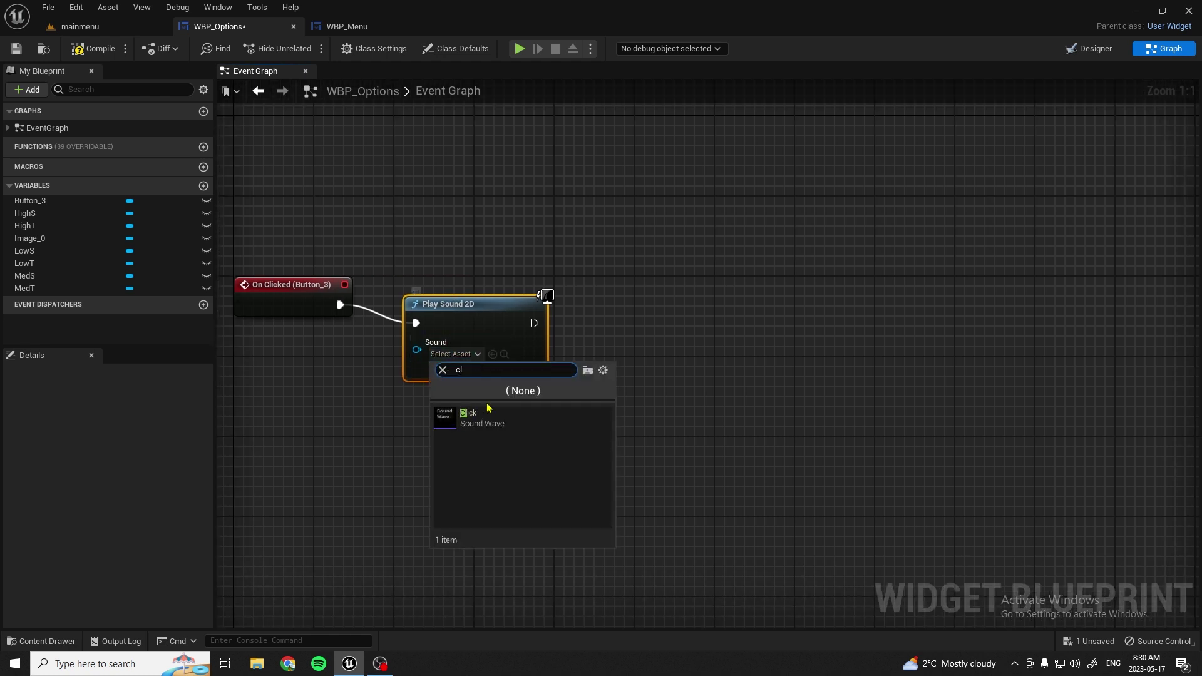
click(498, 414)
Step: Add a 0.5-second Delay after the sound, followed by Remove All Widgets
drag(532, 322, 617, 339)
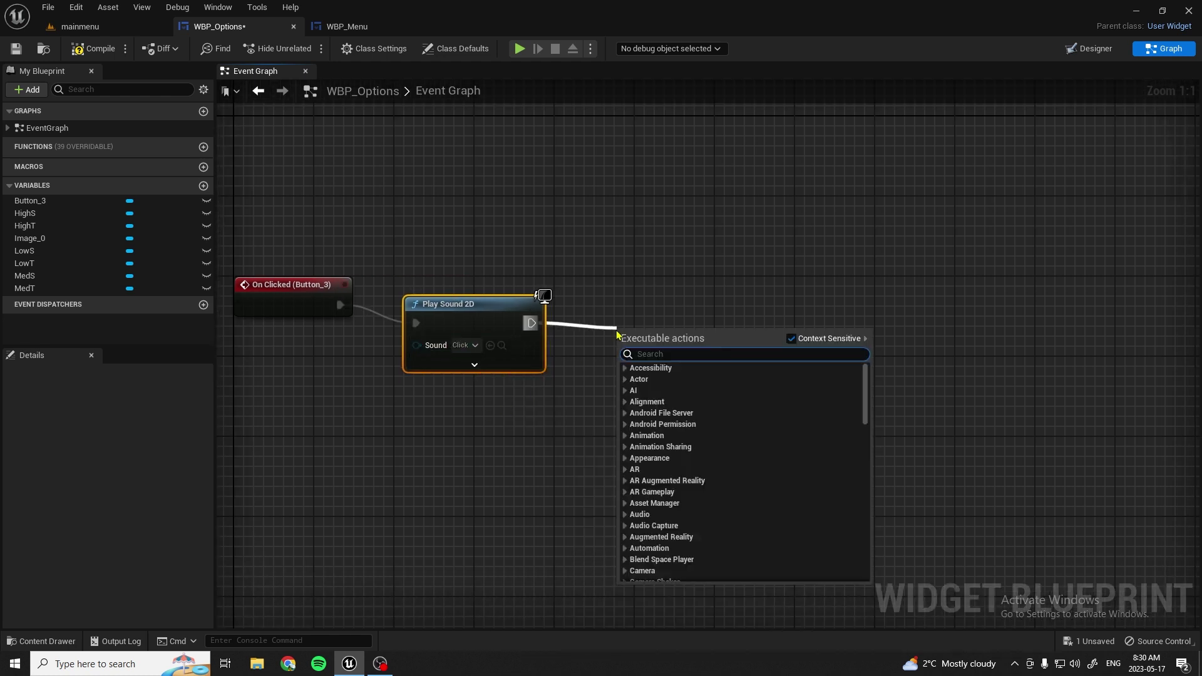
text(del)
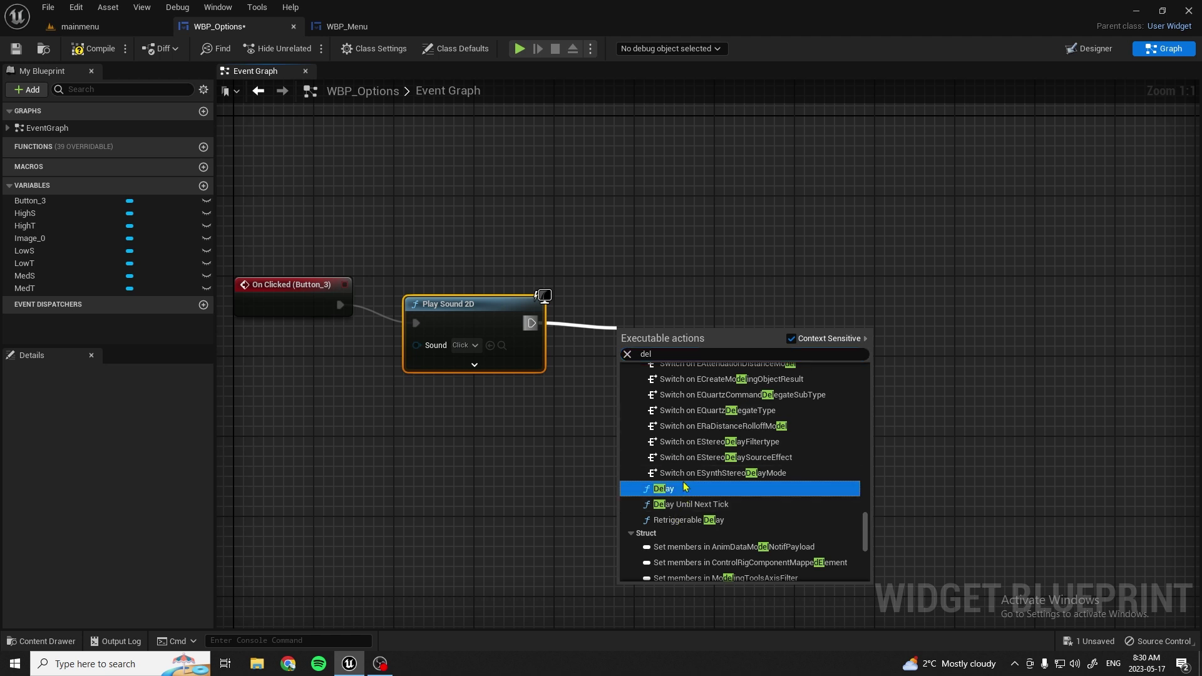
click(686, 489)
mouse_move(650, 374)
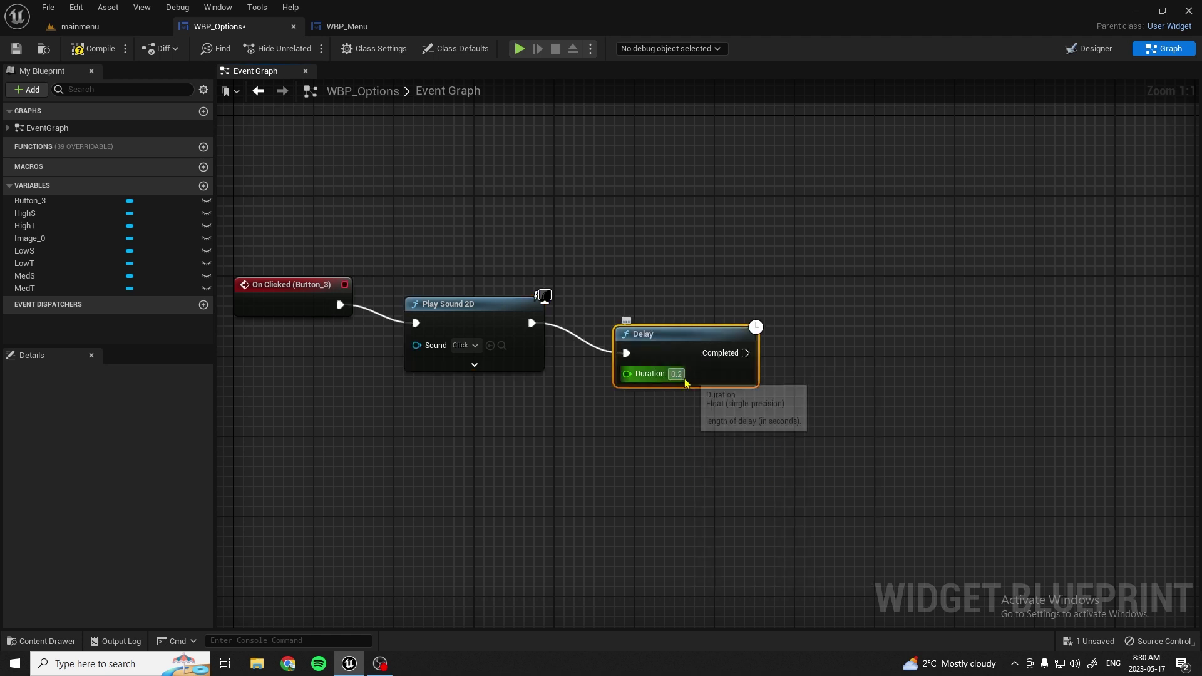
click(678, 375)
text(0.5)
mouse_move(687, 408)
right_down()
mouse_move(479, 300)
mouse_move(451, 421)
mouse_move(628, 422)
right_up()
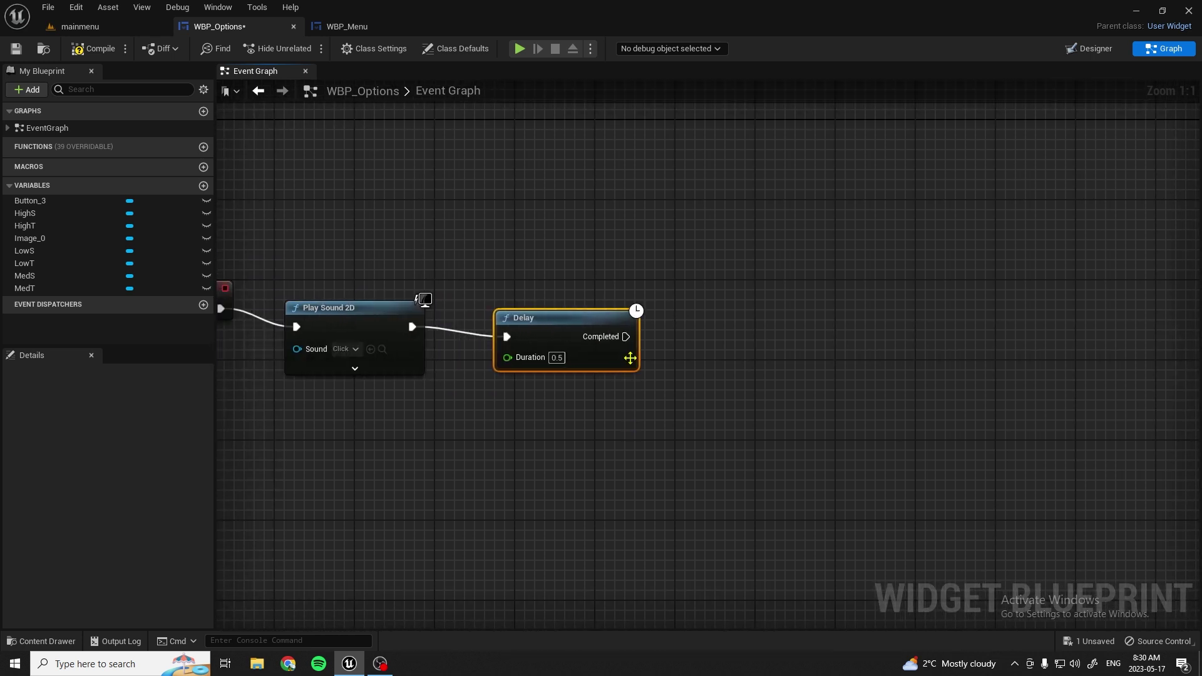
drag(627, 337, 729, 329)
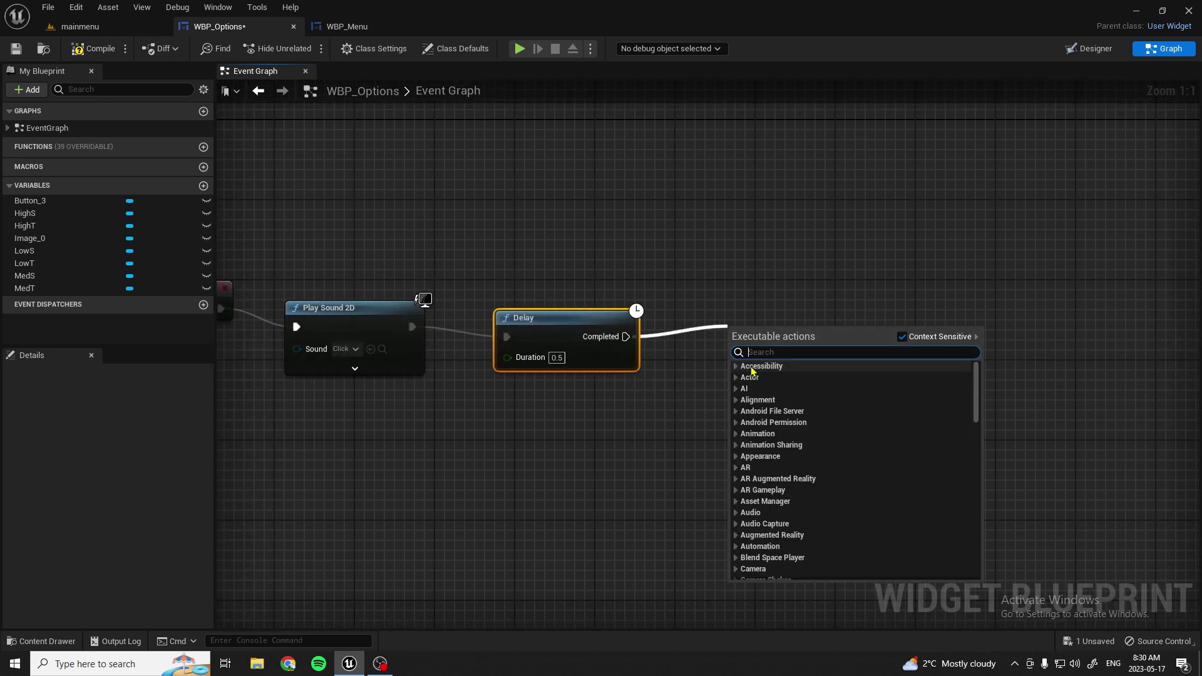
text(remove)
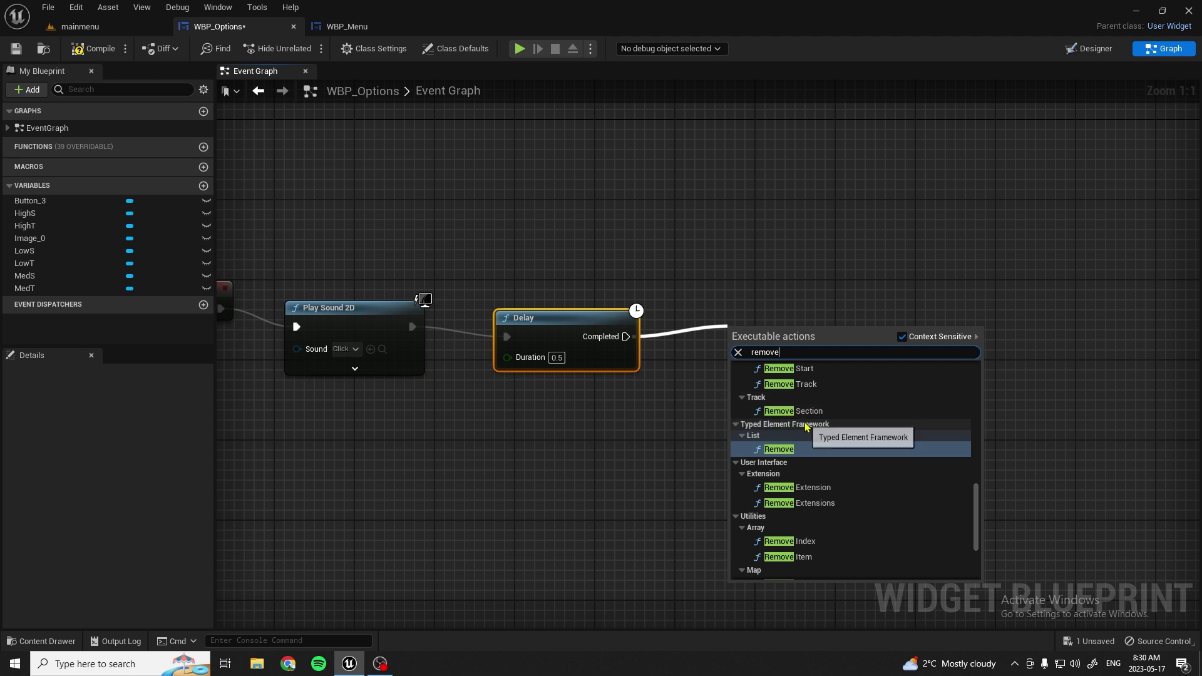
text( all)
click(805, 428)
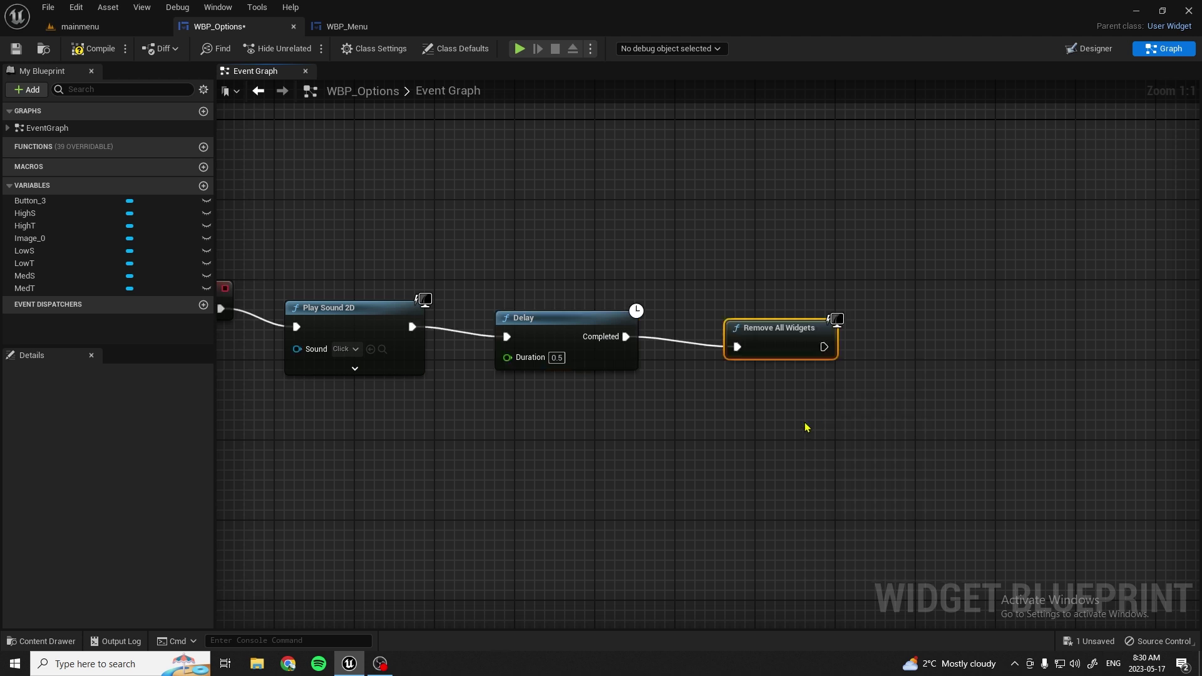
right_drag(804, 423, 682, 534)
mouse_move(575, 507)
right_down()
mouse_move(818, 423)
mouse_move(645, 437)
right_up()
Step: Add a Create Widget node after Remove All Widgets with class WBP_Menu
drag(816, 368, 914, 373)
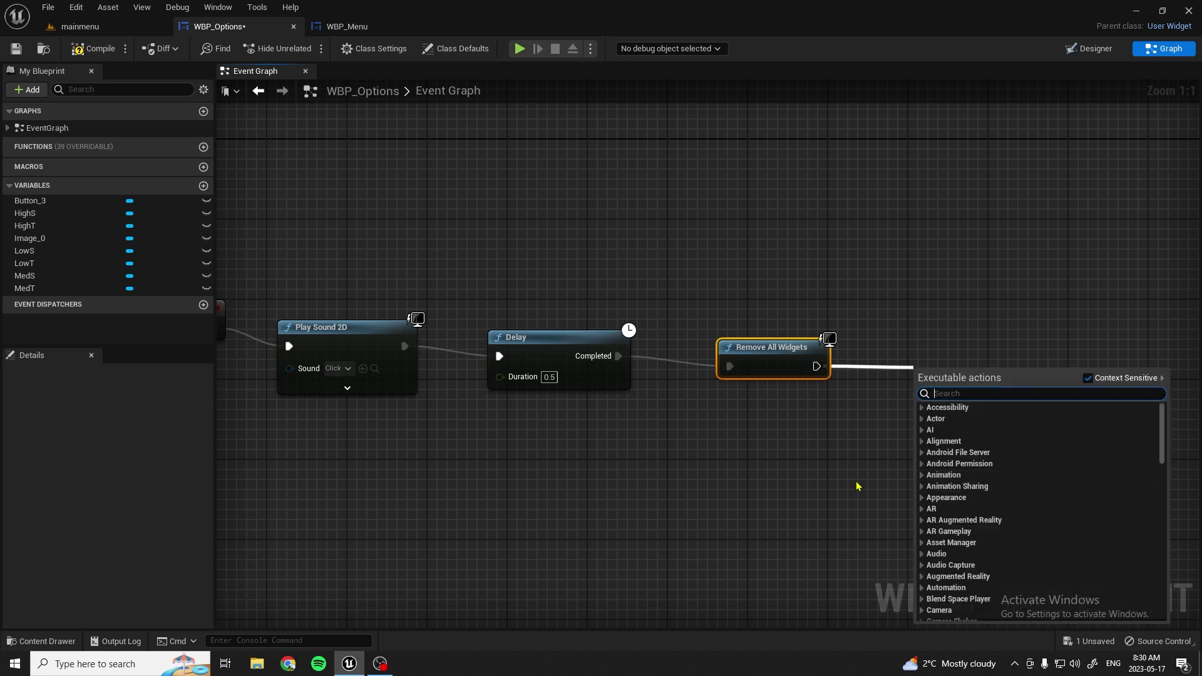
text(create)
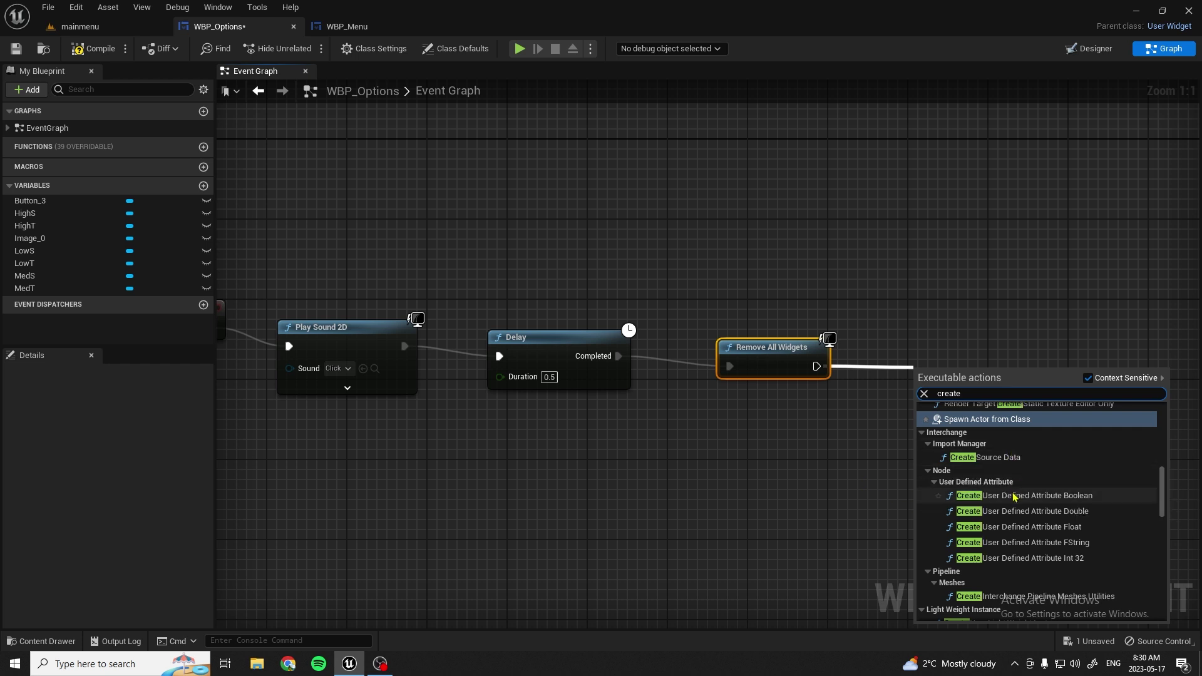
scroll(1015, 496, up, 3)
scroll(1005, 470, up, 2)
click(986, 447)
click(968, 418)
text(ma)
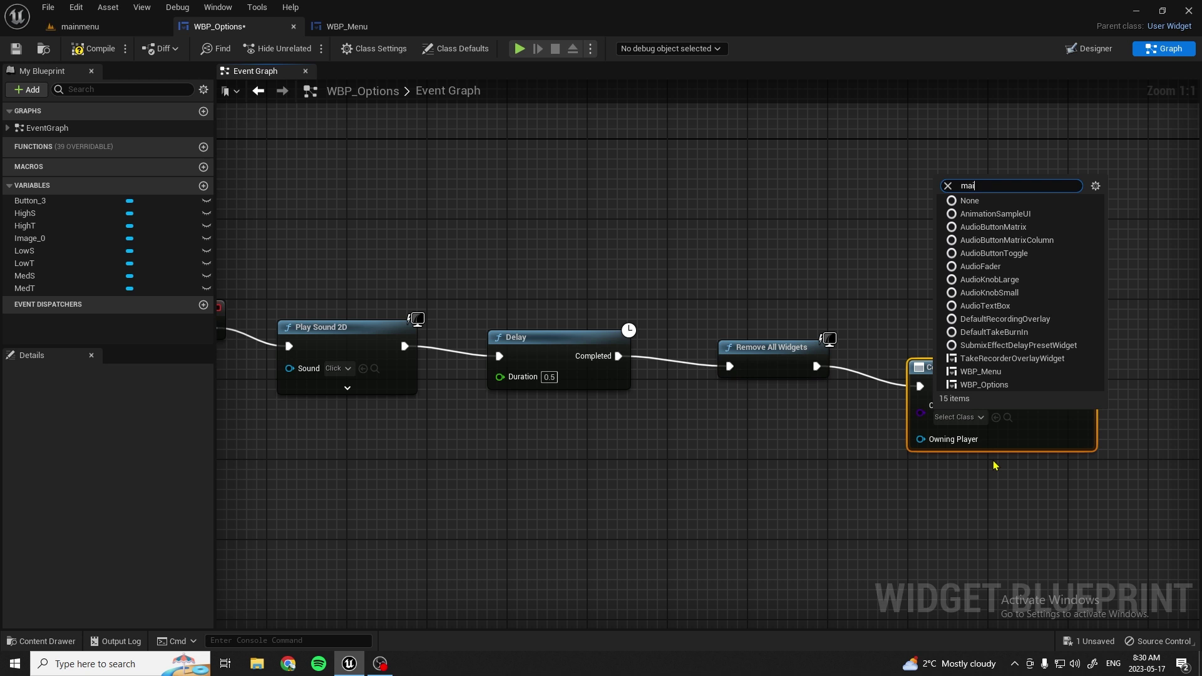
text(n)
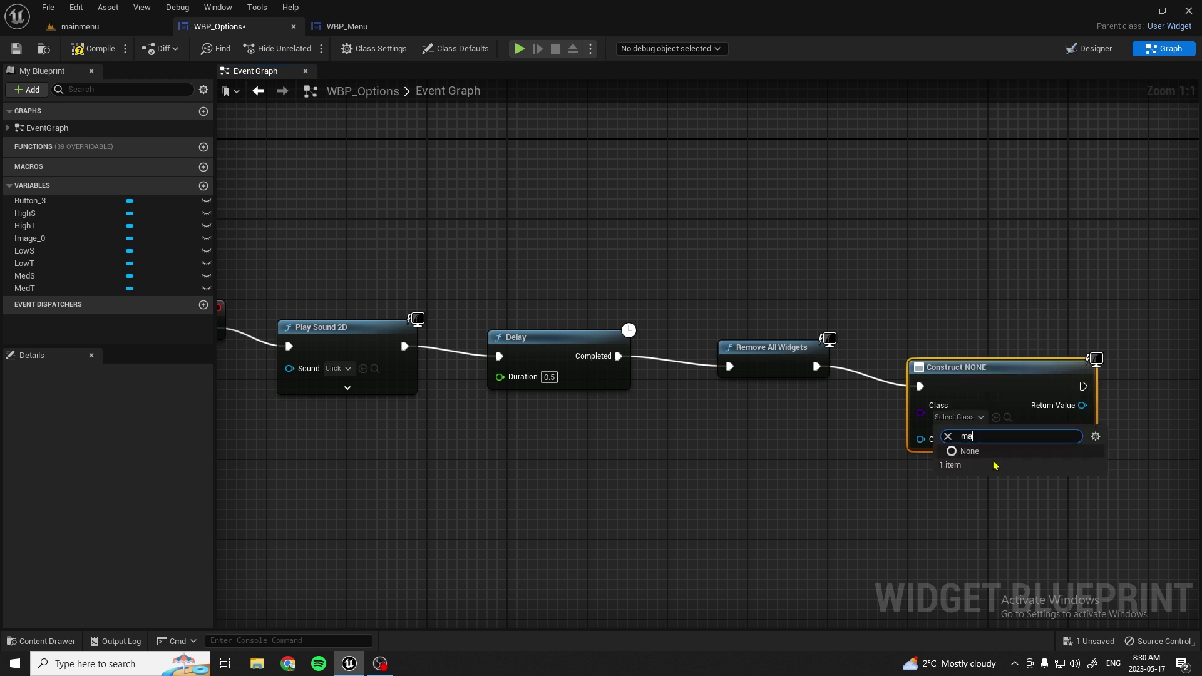
key(BackSpace)
text(u)
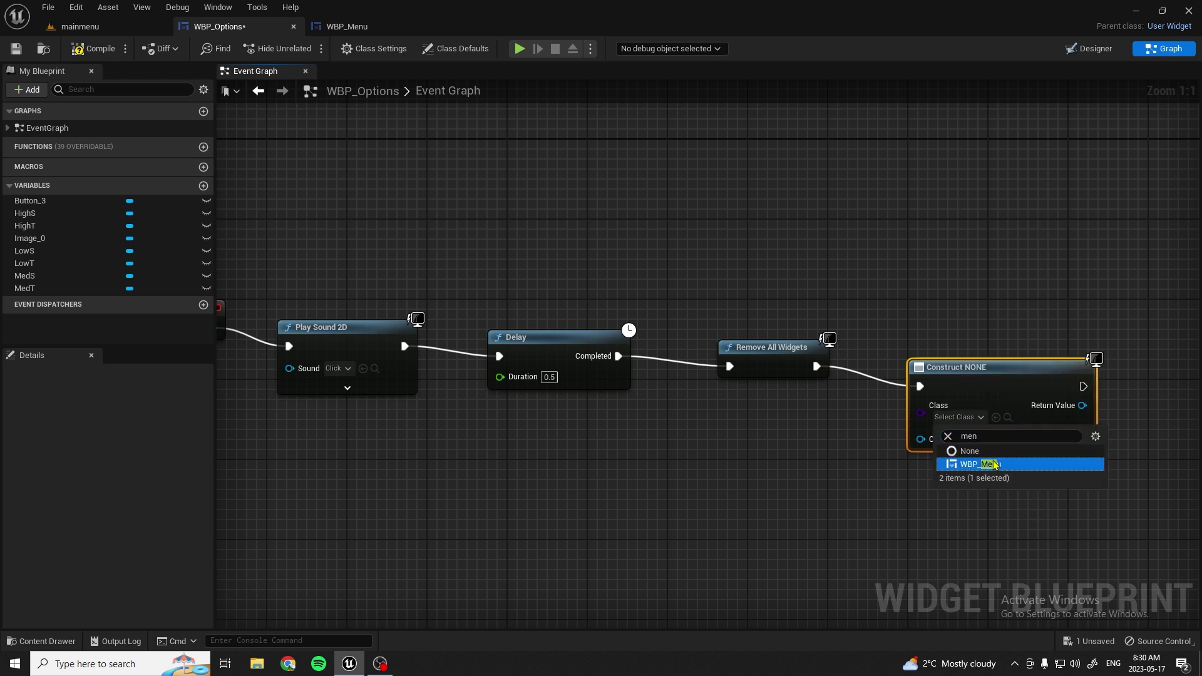
click(994, 464)
Step: Add Add to Viewport, wire the created widget into its Target, and compile
right_drag(1083, 391, 856, 392)
drag(852, 387, 970, 389)
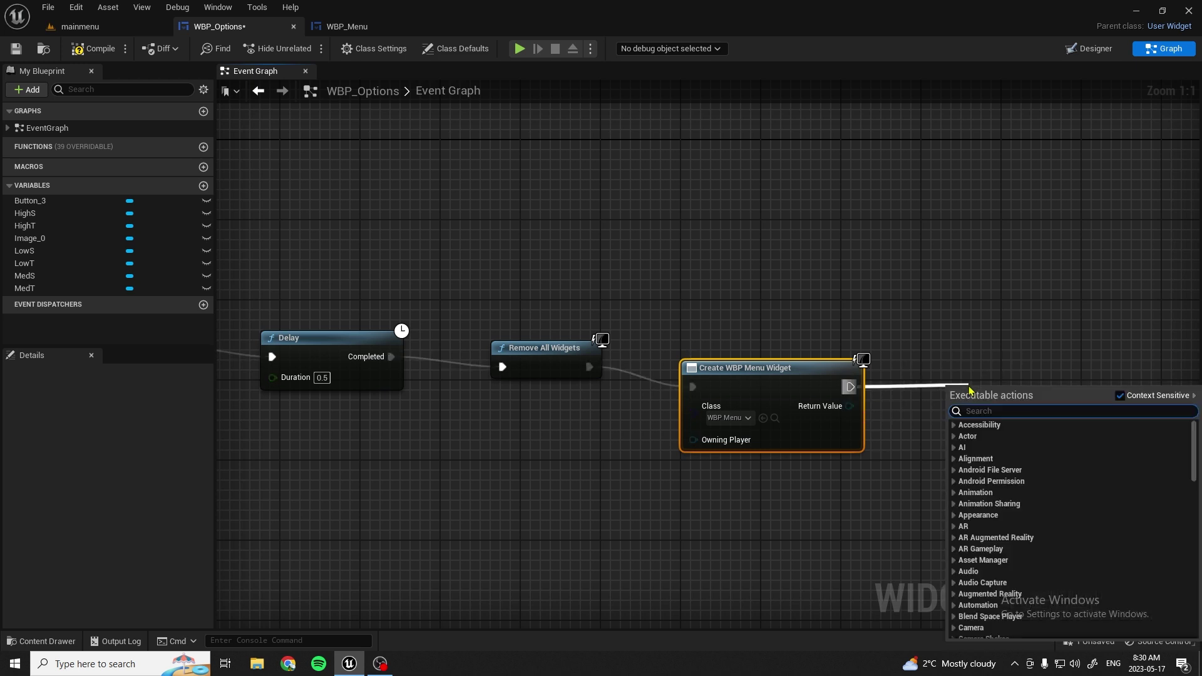
text(add)
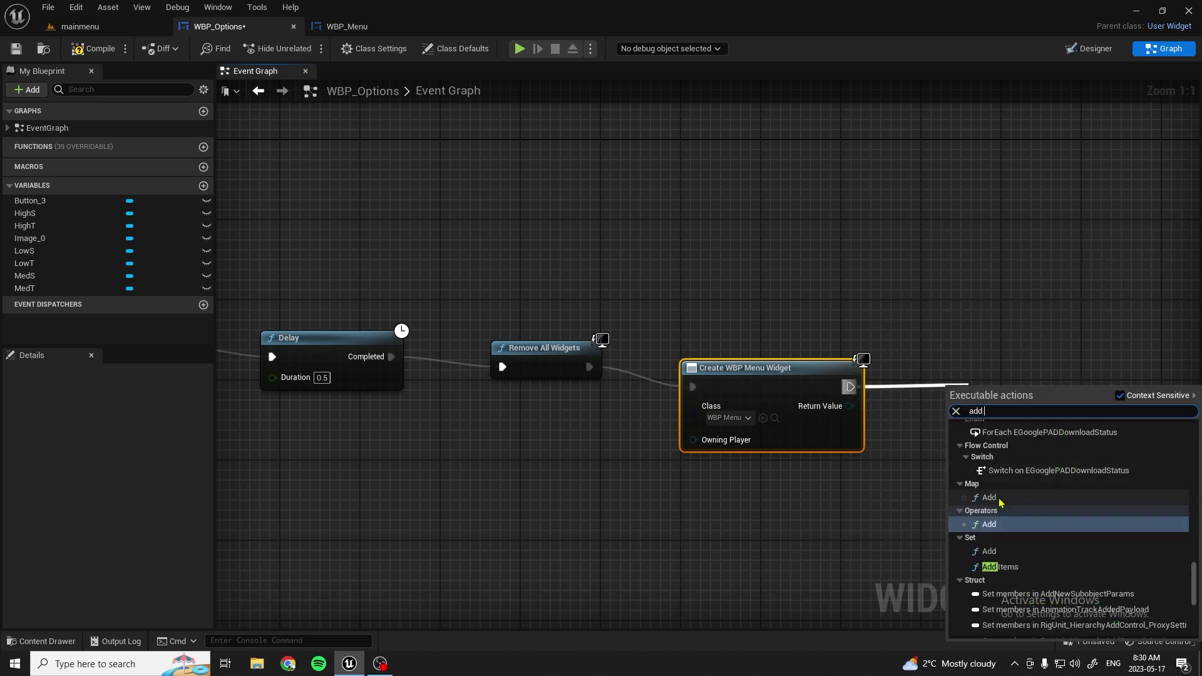
text( to v)
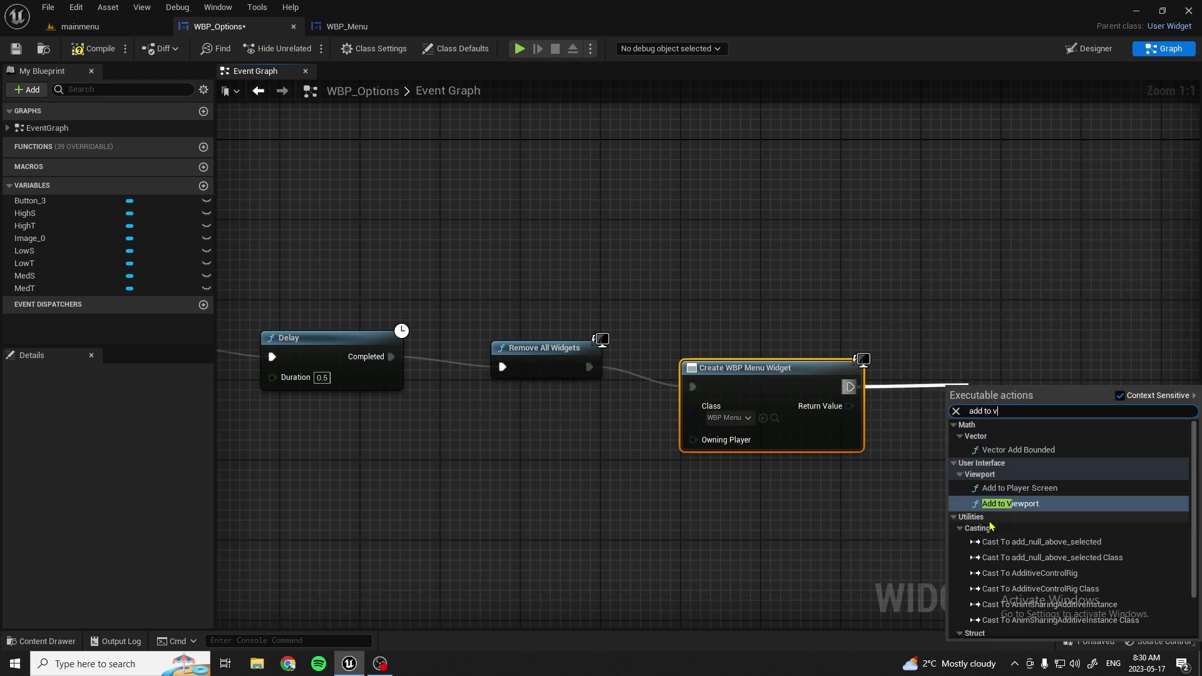
text(i)
click(1002, 466)
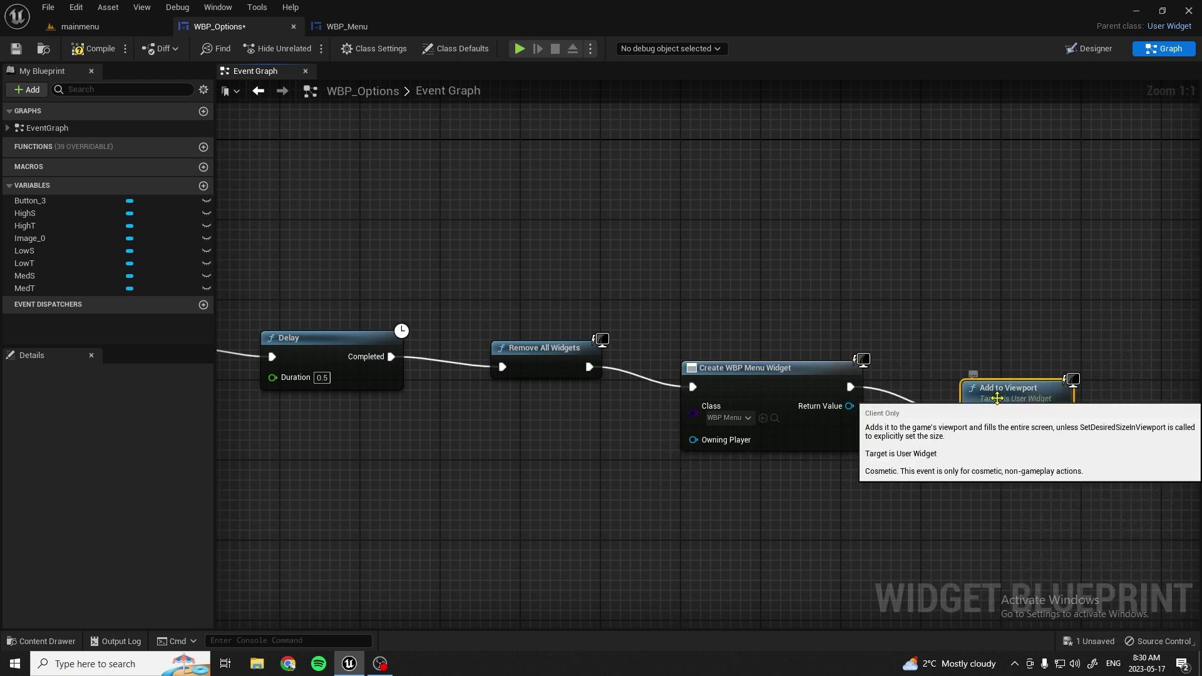
drag(850, 406, 974, 417)
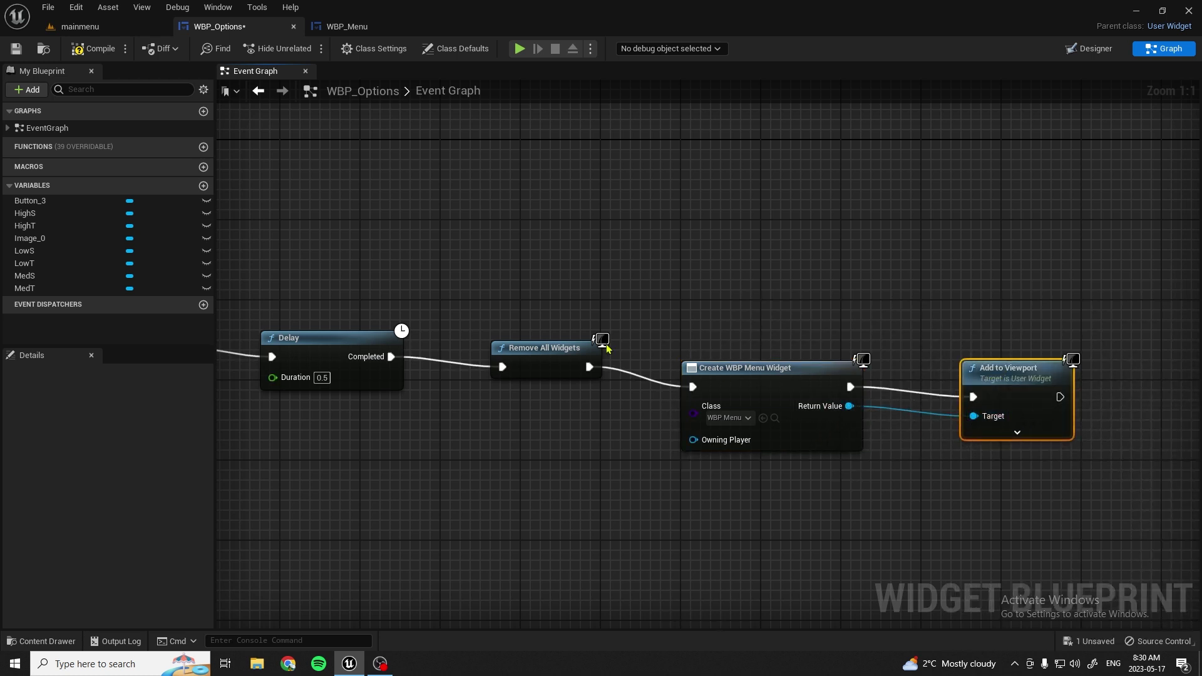
click(48, 50)
scroll(411, 276, down, 5)
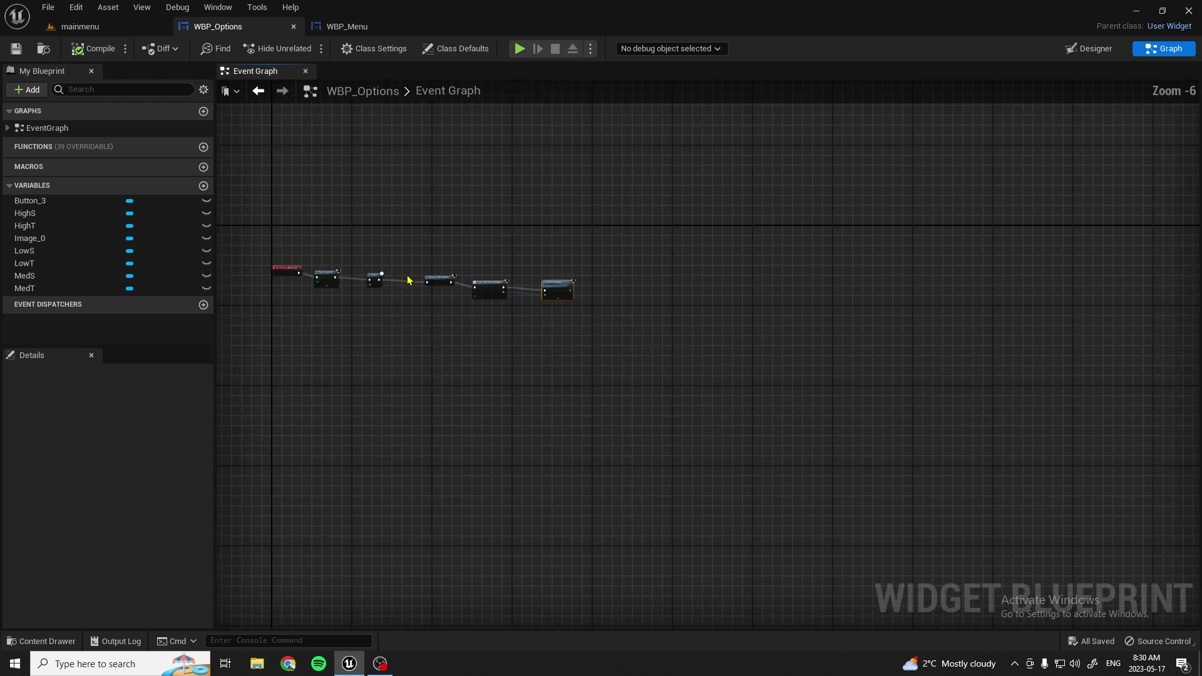
Step: Nudge the Delay, Remove All Widgets, Create Widget and Add to Viewport nodes into one line
right_drag(410, 277, 607, 389)
scroll(570, 354, up, 3)
mouse_move(571, 354)
right_down()
mouse_move(325, 411)
mouse_move(518, 411)
right_up()
scroll(485, 291, down, 2)
drag(485, 291, 995, 366)
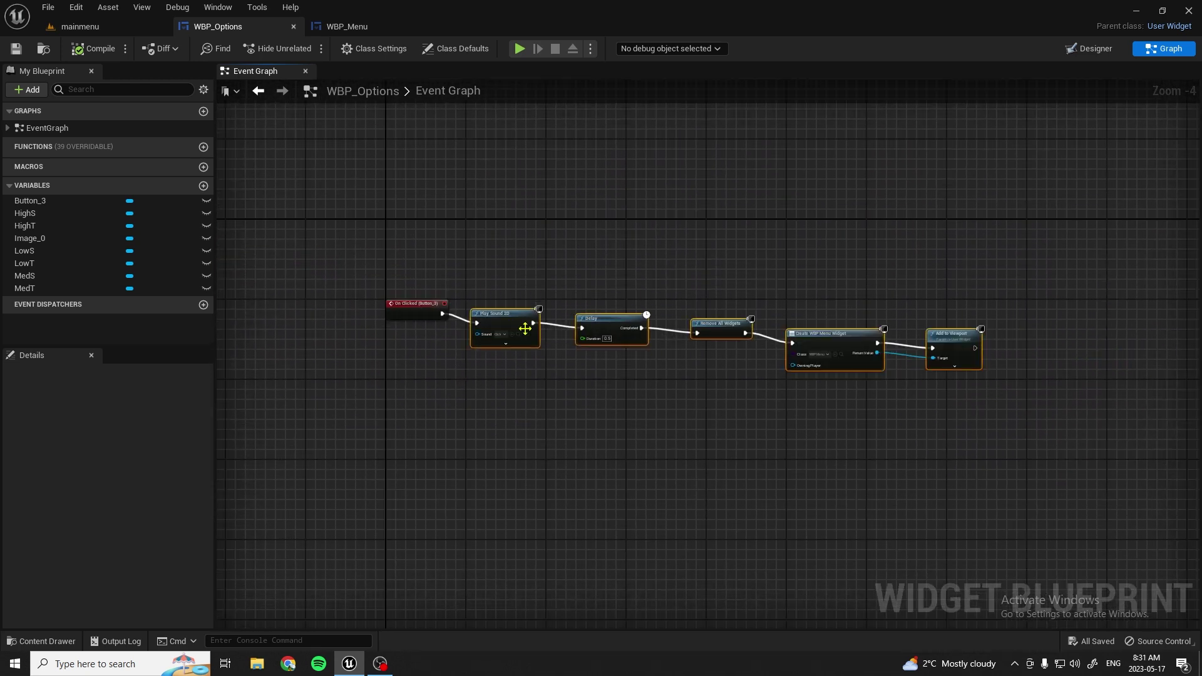
drag(525, 328, 525, 324)
click(599, 326)
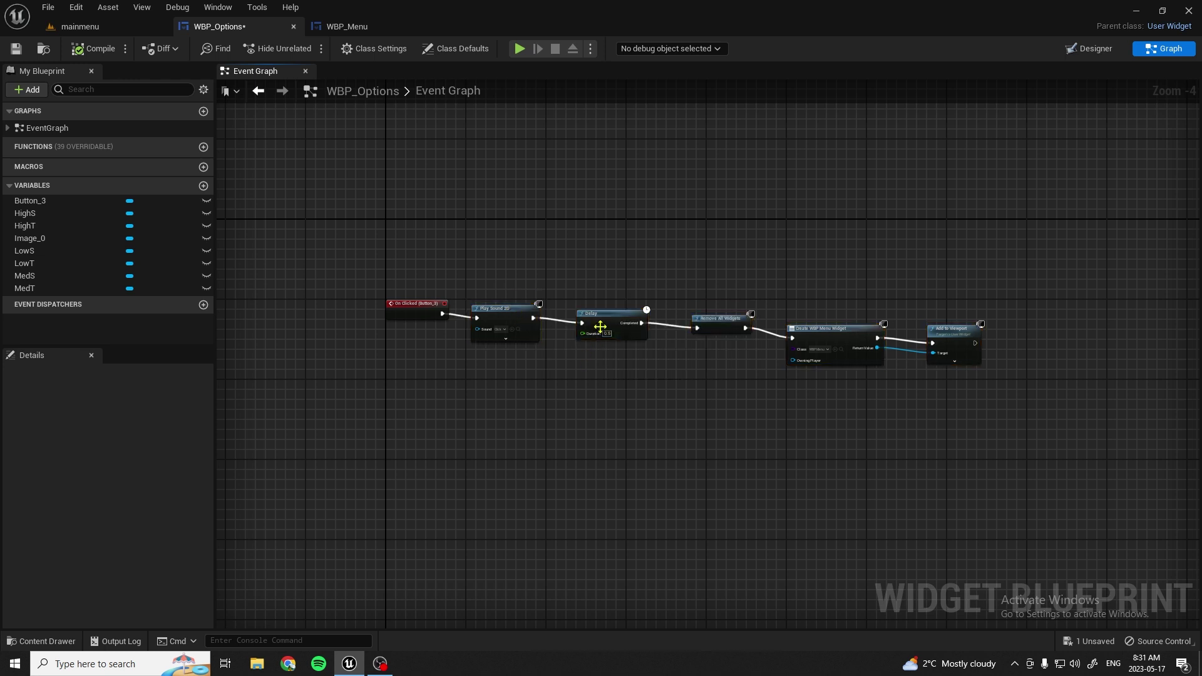
drag(599, 325, 599, 320)
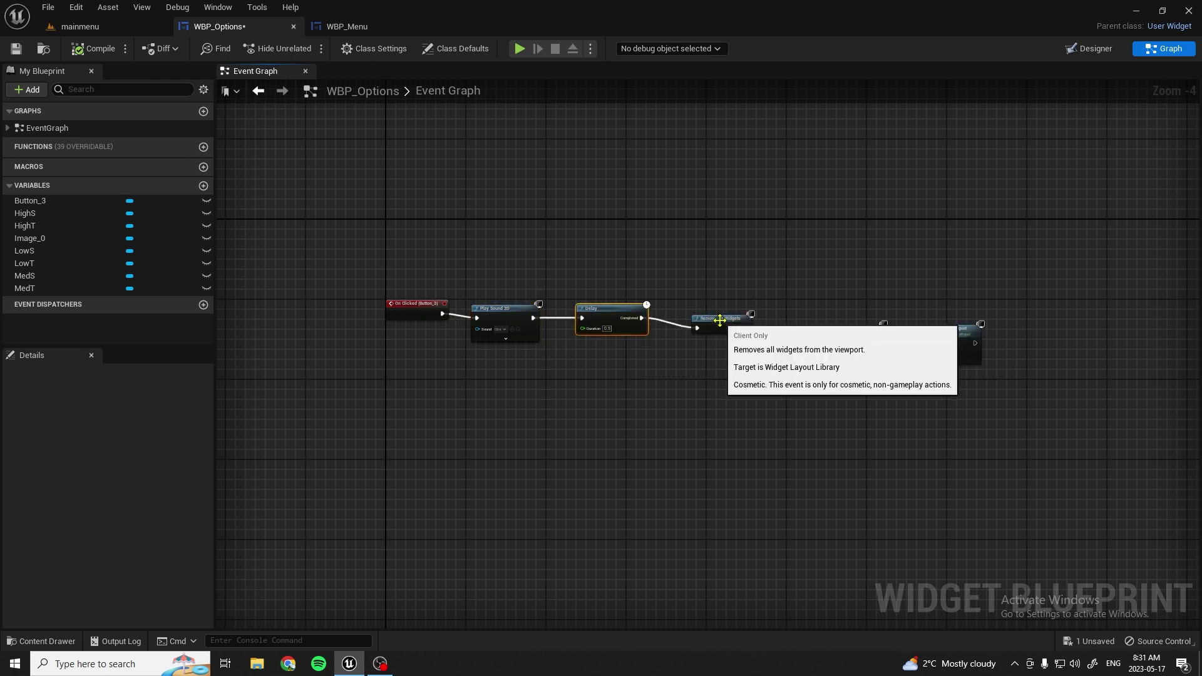
drag(721, 321, 719, 316)
drag(838, 343, 853, 328)
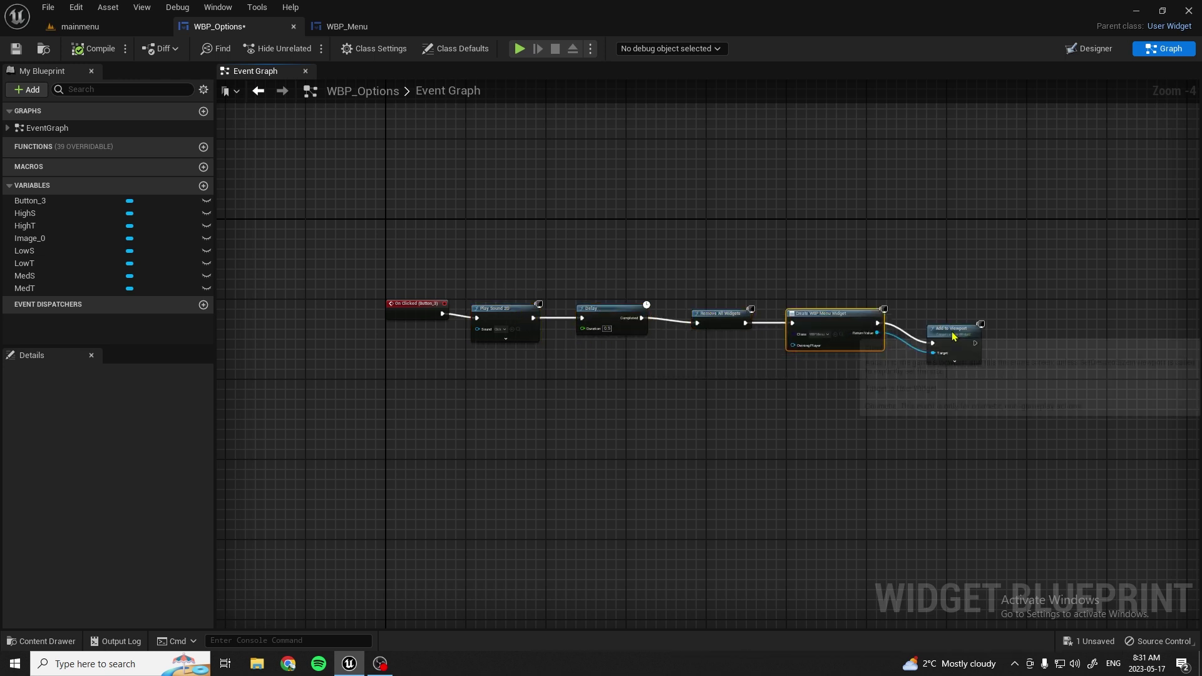
drag(954, 336, 954, 321)
scroll(835, 454, down, 3)
scroll(636, 480, up, 3)
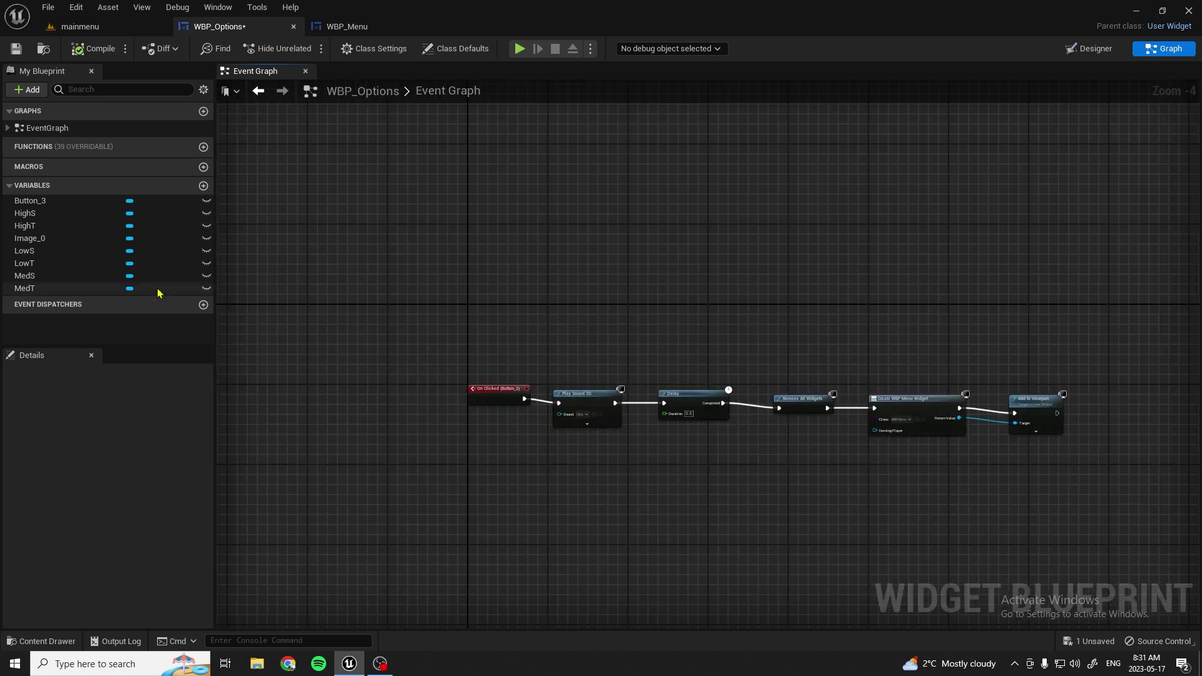
Step: Add On Clicked events for HighT and MedT, placing HighT above the Button_3 chain
click(65, 226)
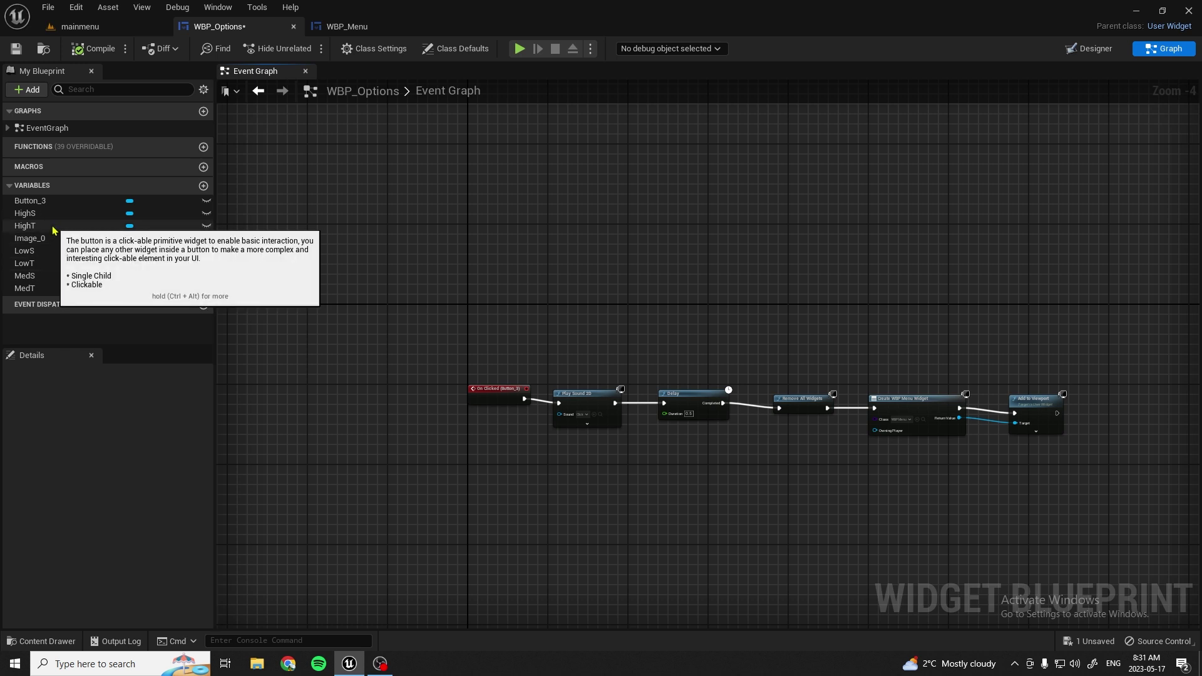
click(123, 566)
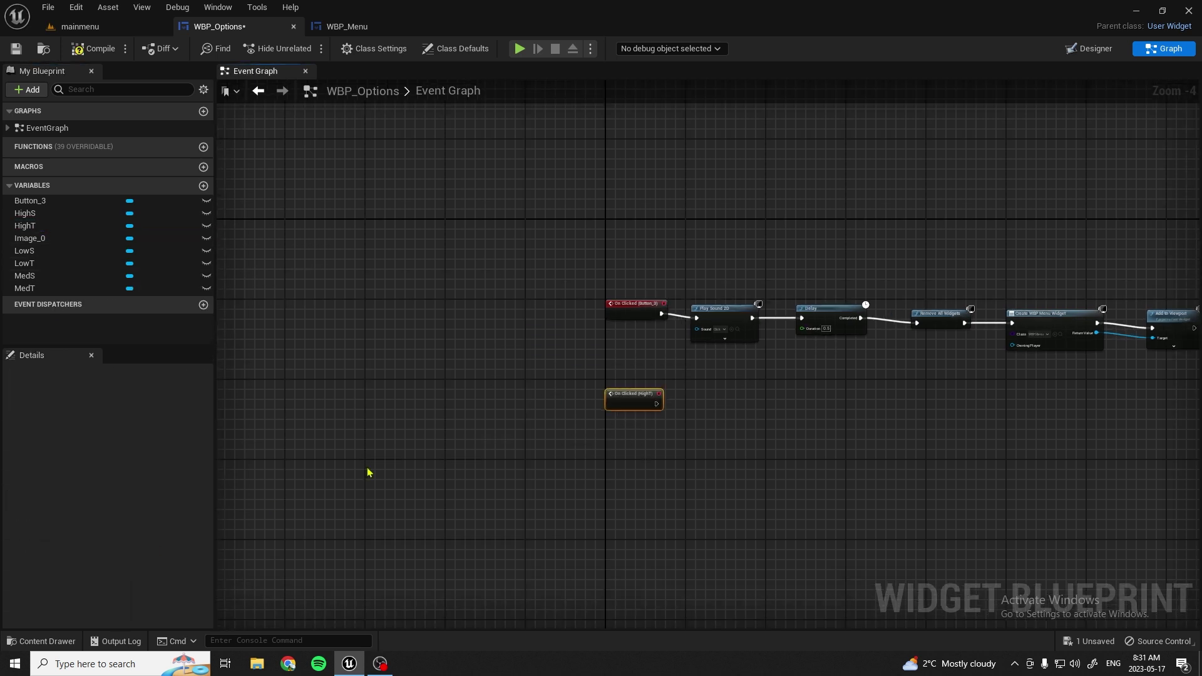
right_drag(630, 328, 502, 510)
drag(563, 545, 559, 206)
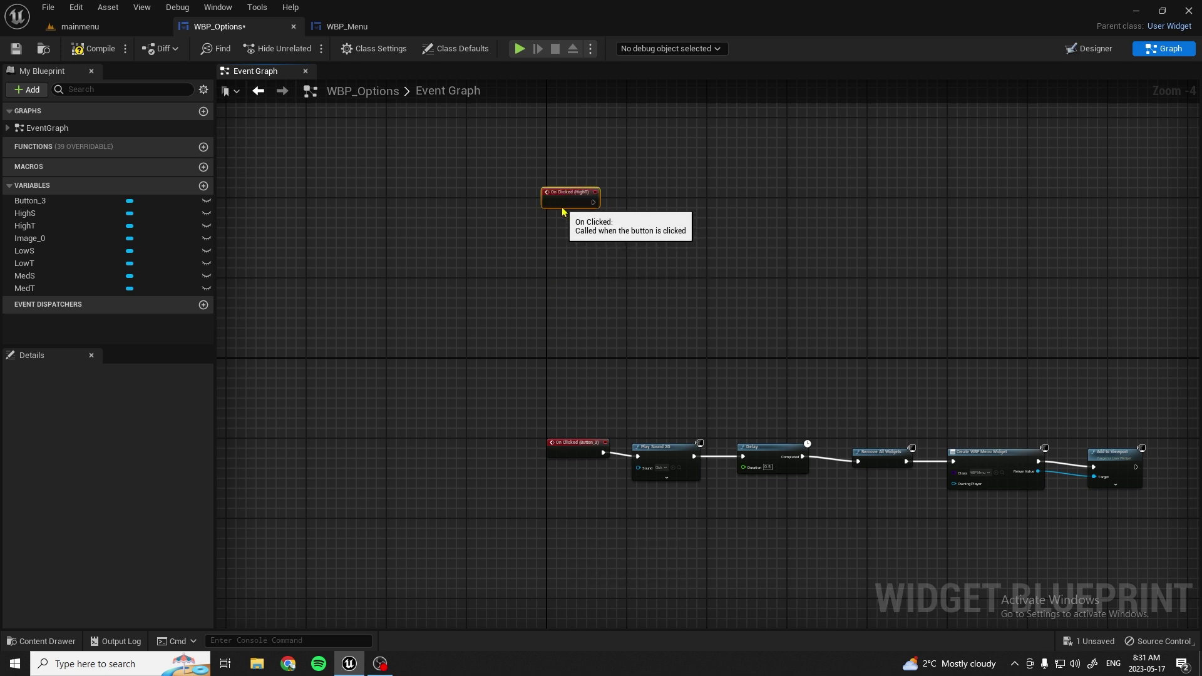
scroll(553, 288, up, 3)
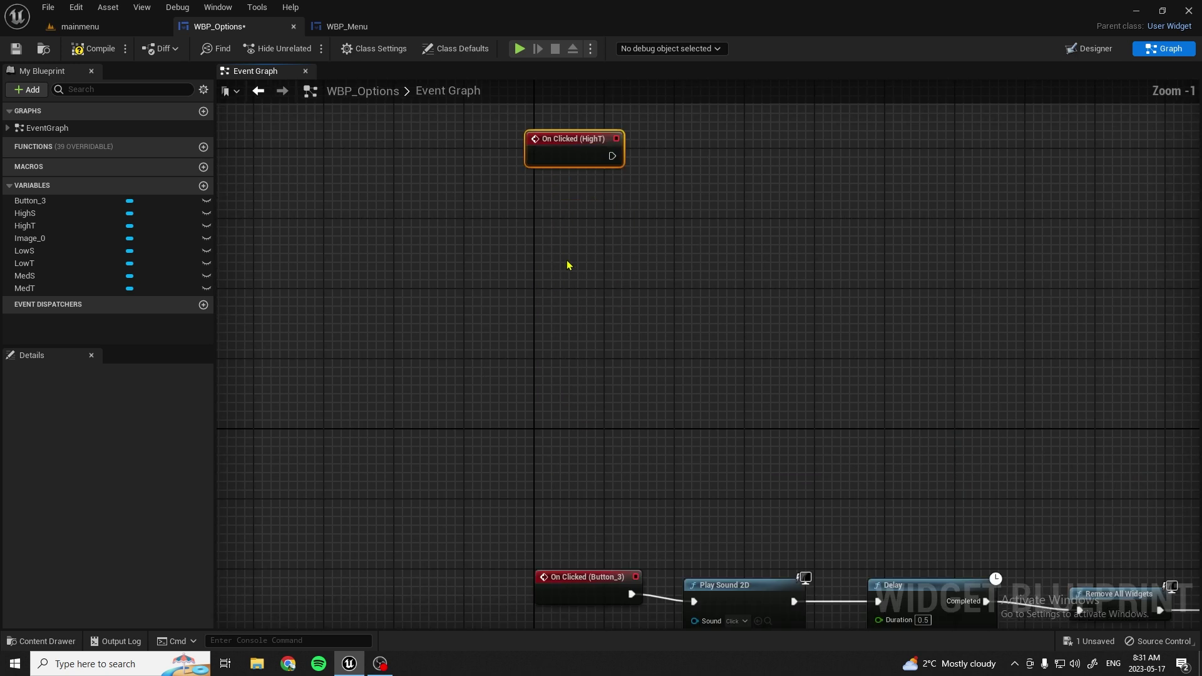
right_drag(566, 263, 570, 413)
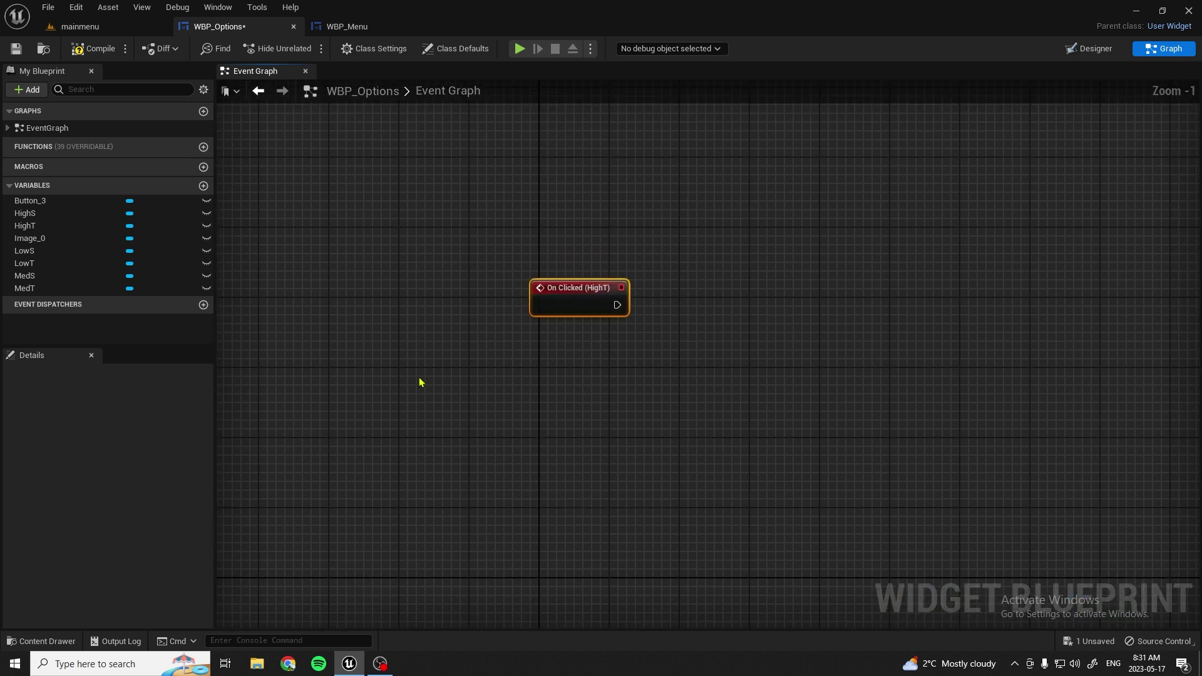
click(35, 293)
click(120, 567)
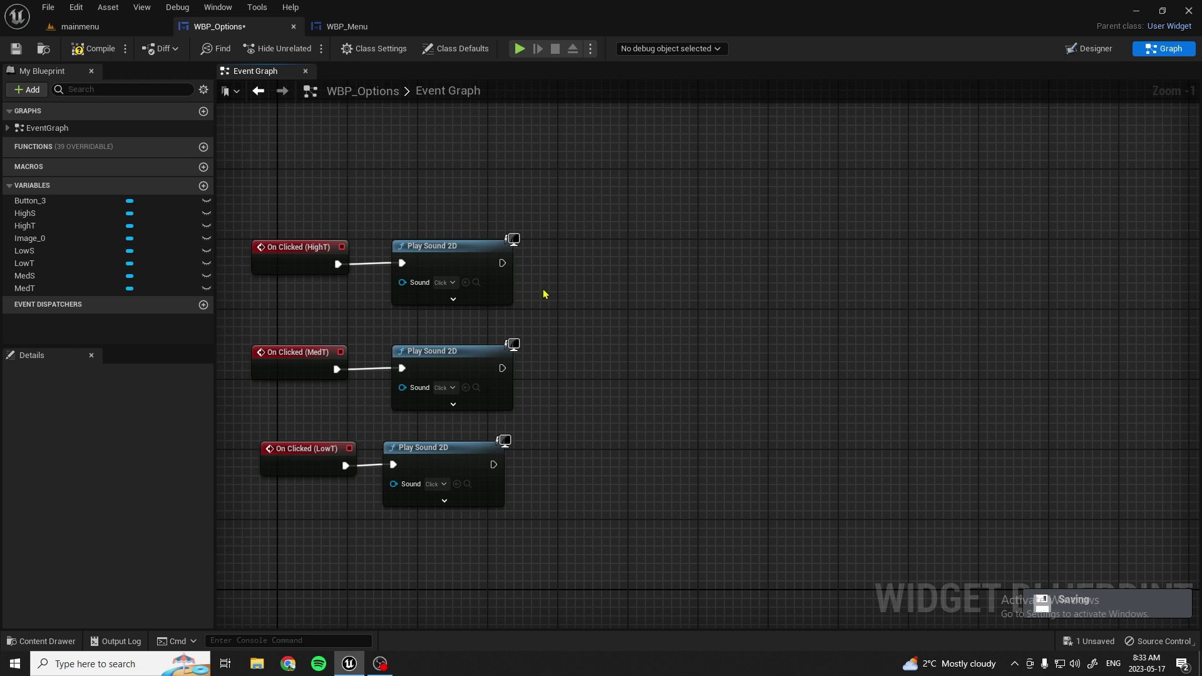
scroll(543, 295, up, 1)
Step: After HighT's click sound, add Get Game User Settings and Set Texture Quality with value 2
drag(496, 259, 626, 263)
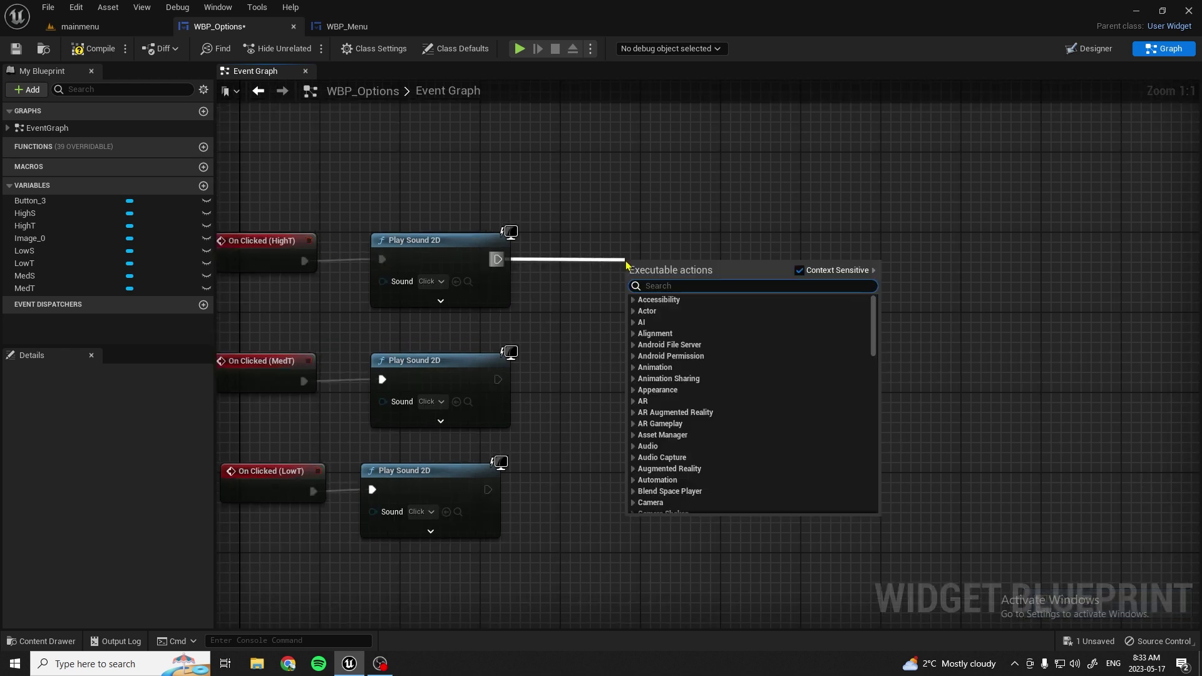
text(get)
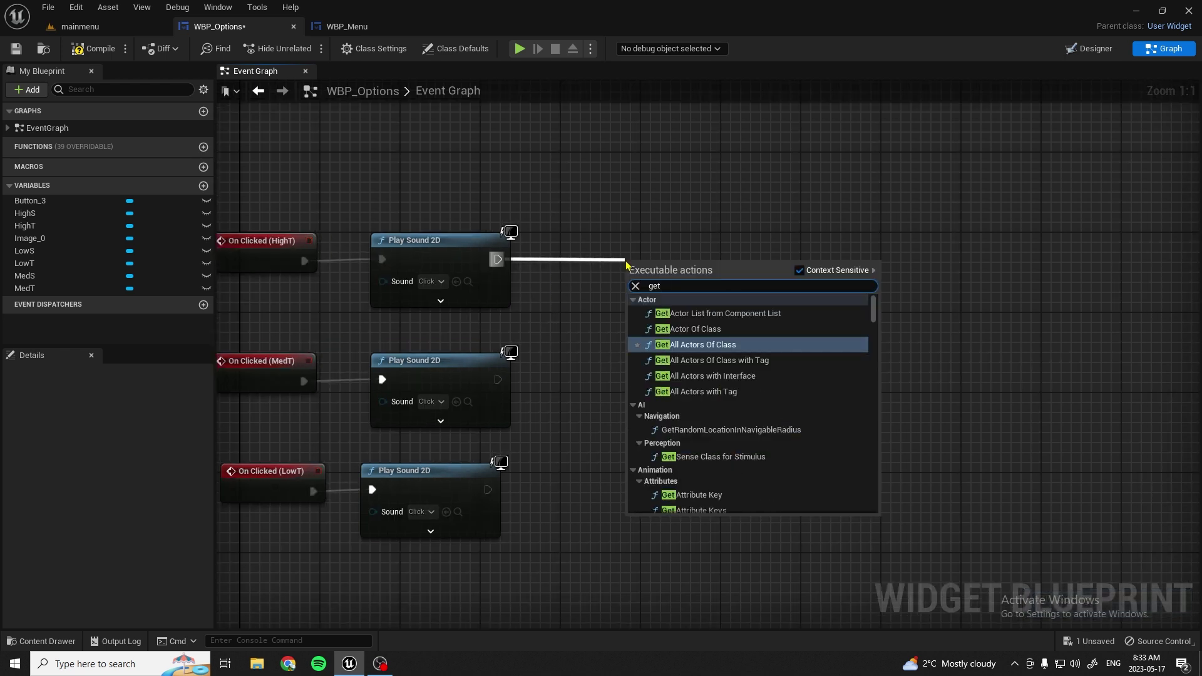
text( user)
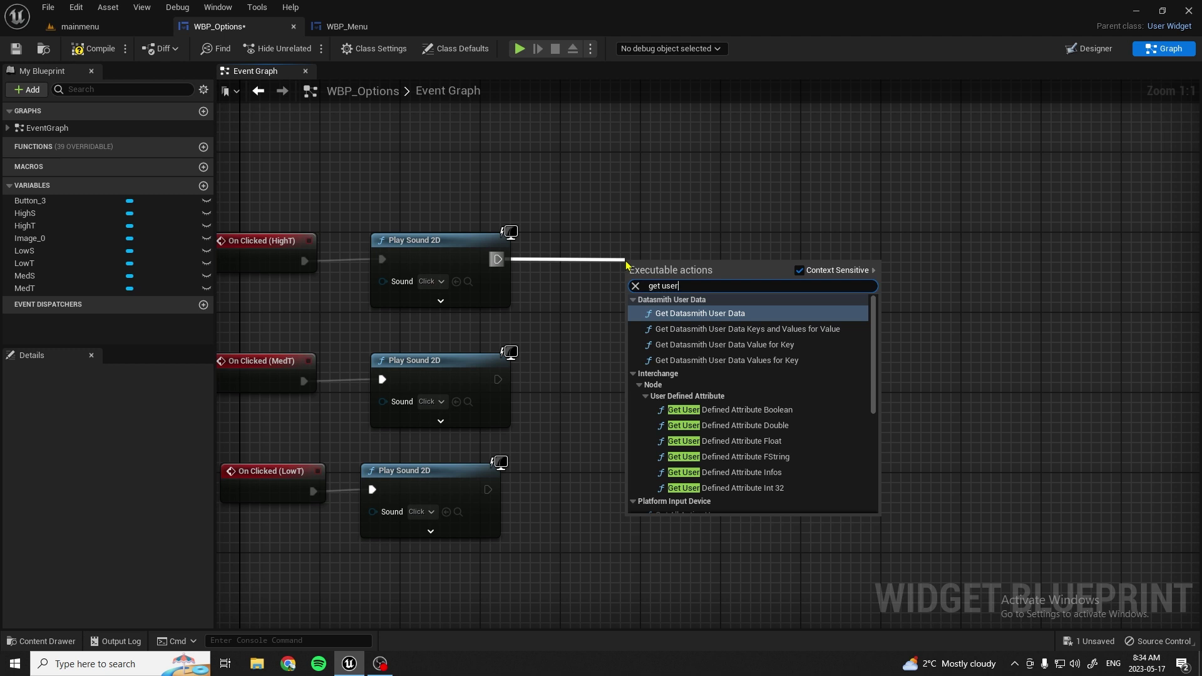
text( sett)
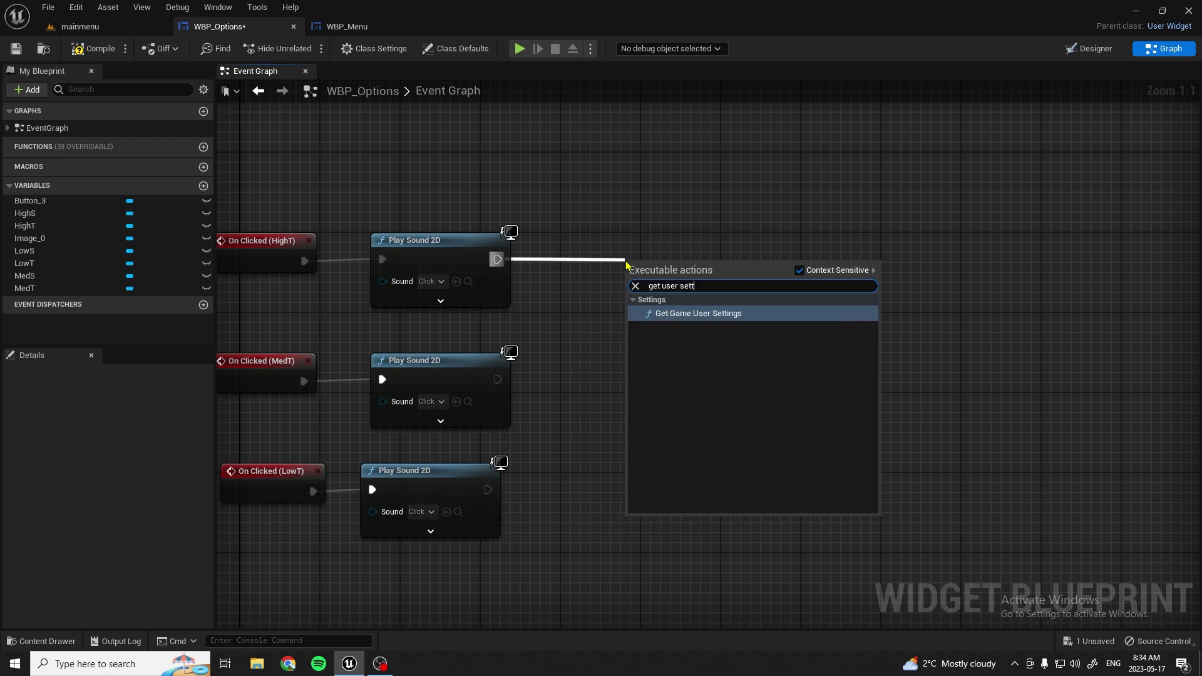
click(712, 314)
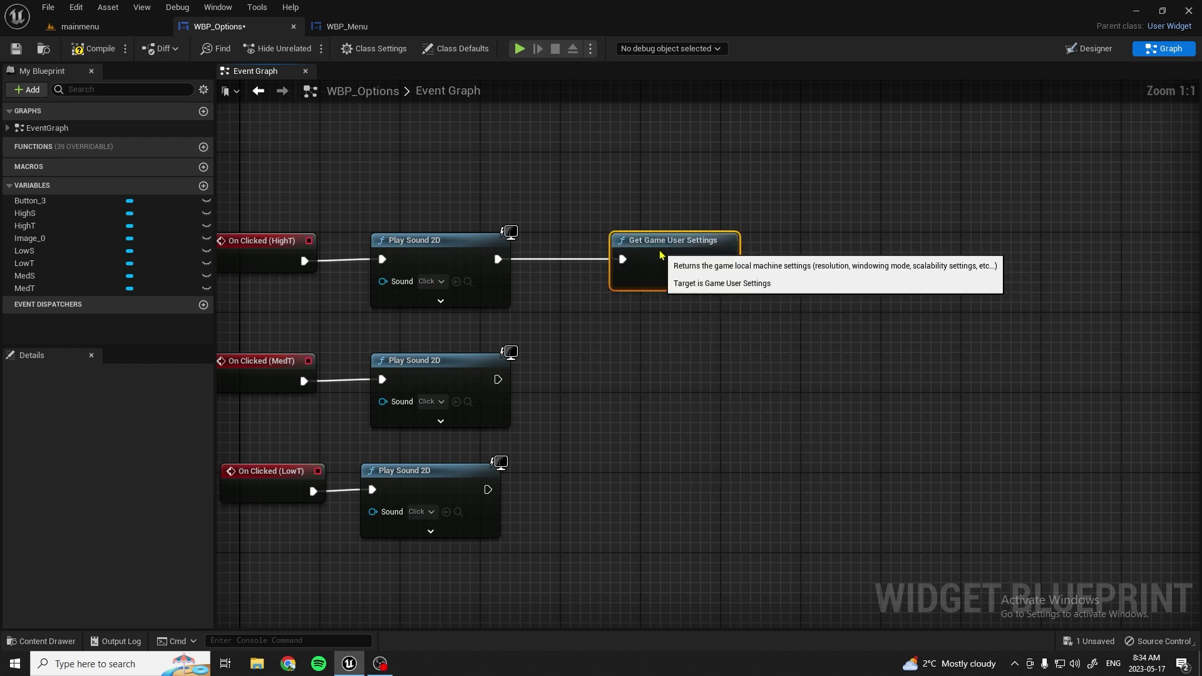
drag(685, 260, 787, 248)
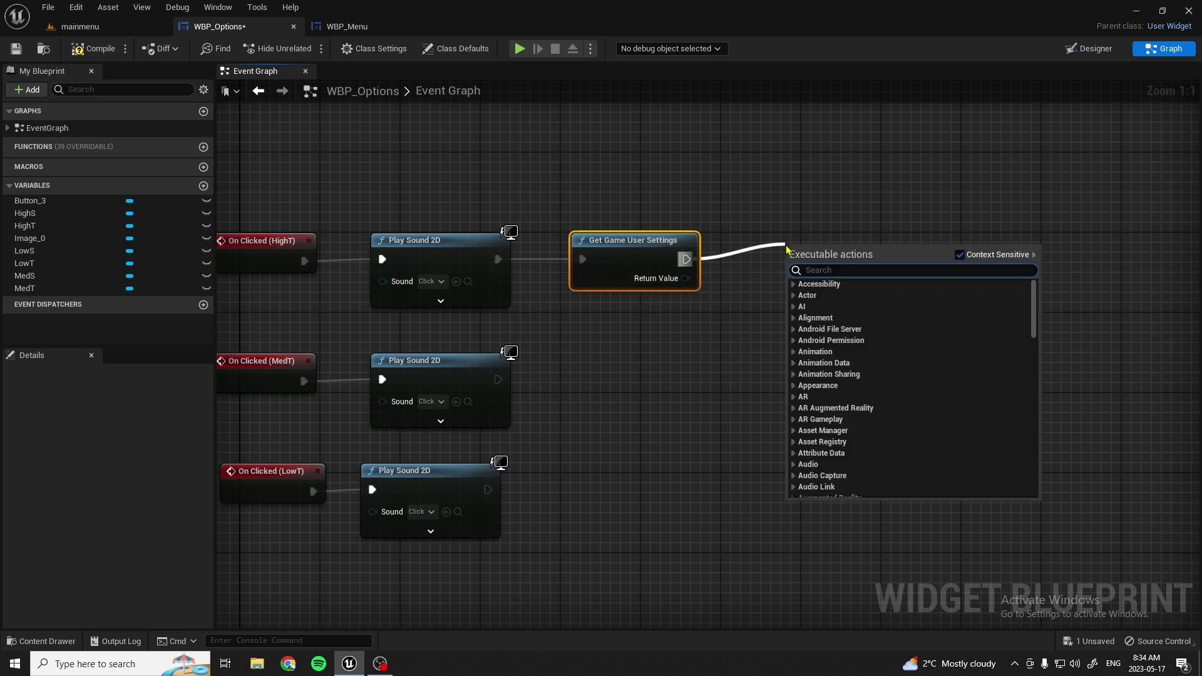
text(set tu)
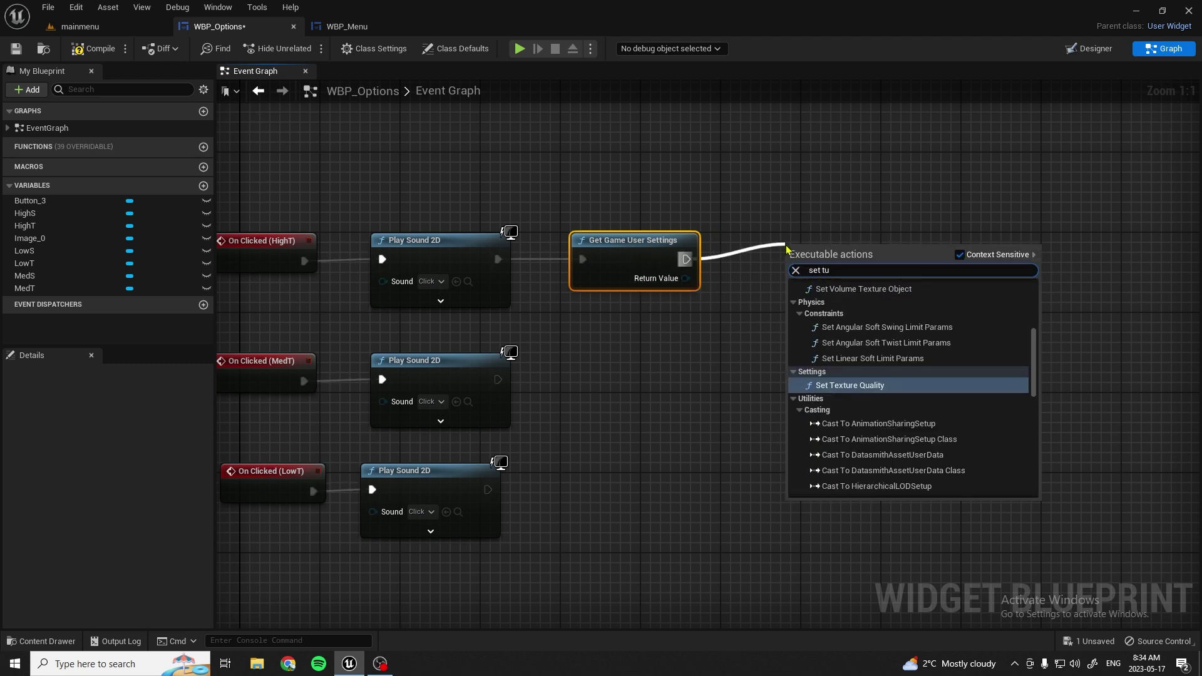
text(xture)
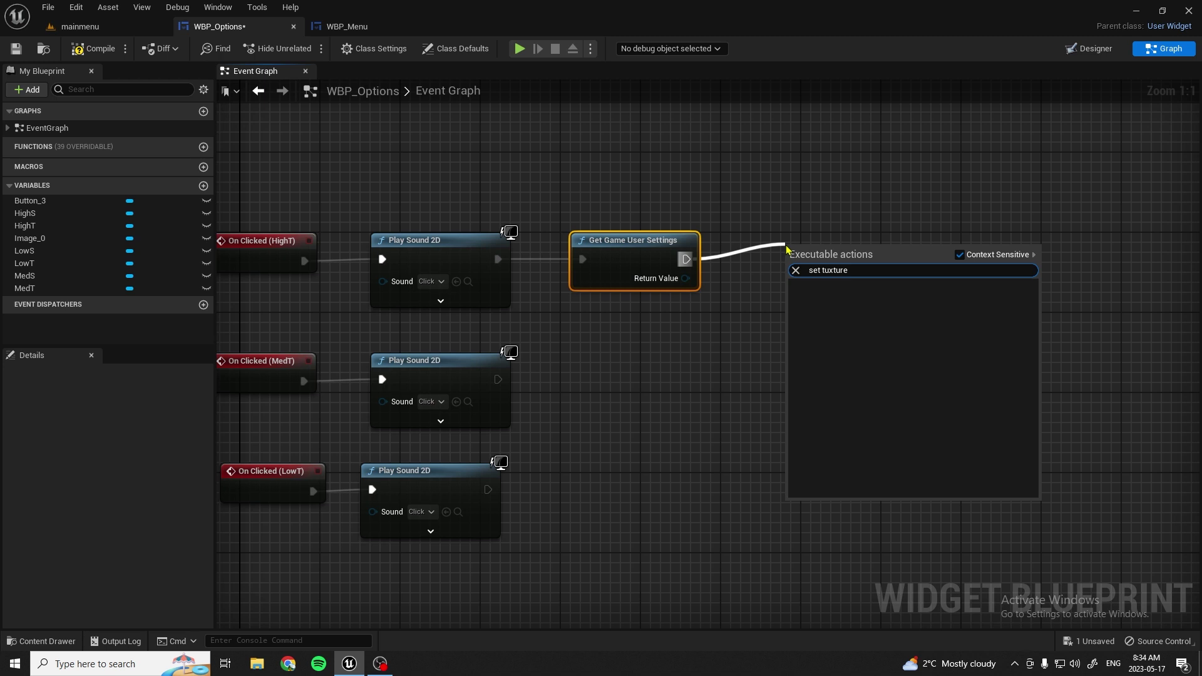
key(BackSpace)
key(BackSpace)
key(BackSpace)
key(BackSpace)
key(BackSpace)
key(BackSpace)
text(e)
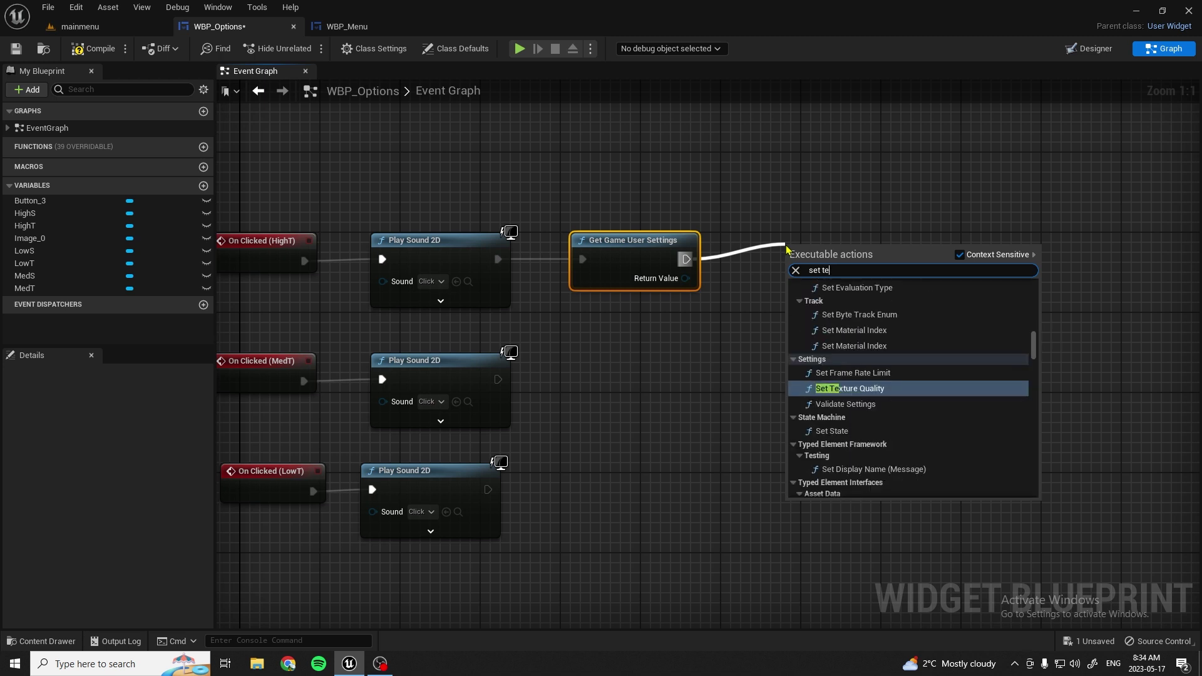
text(x)
click(892, 406)
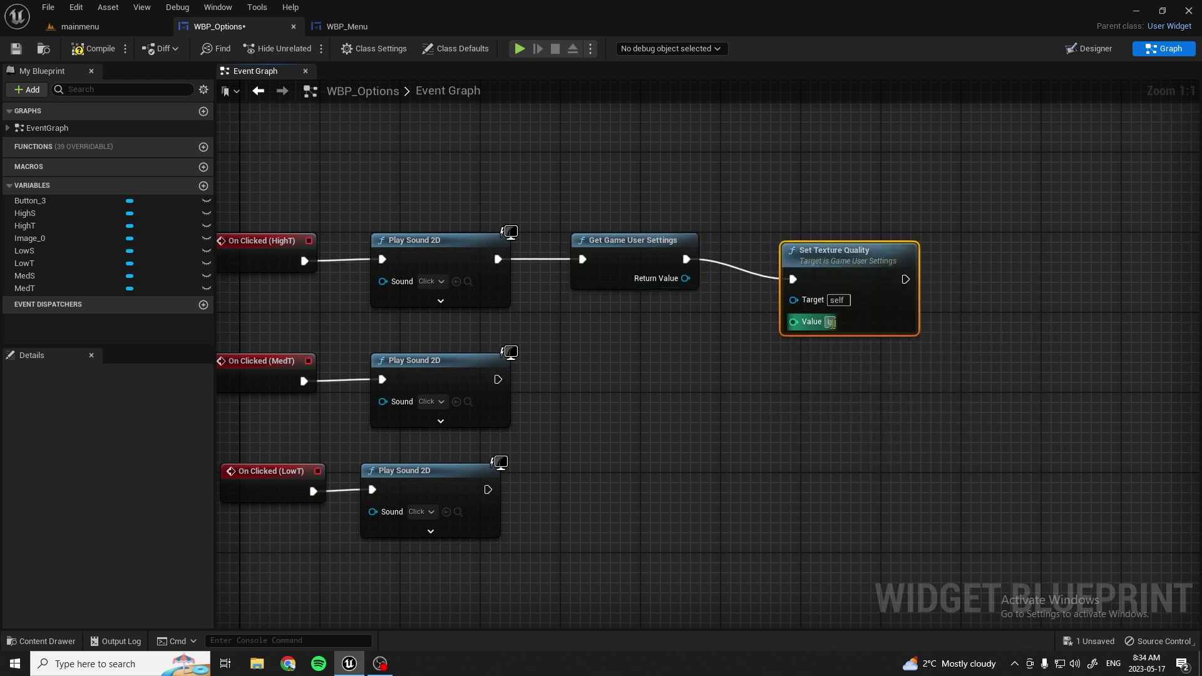
drag(829, 258, 806, 238)
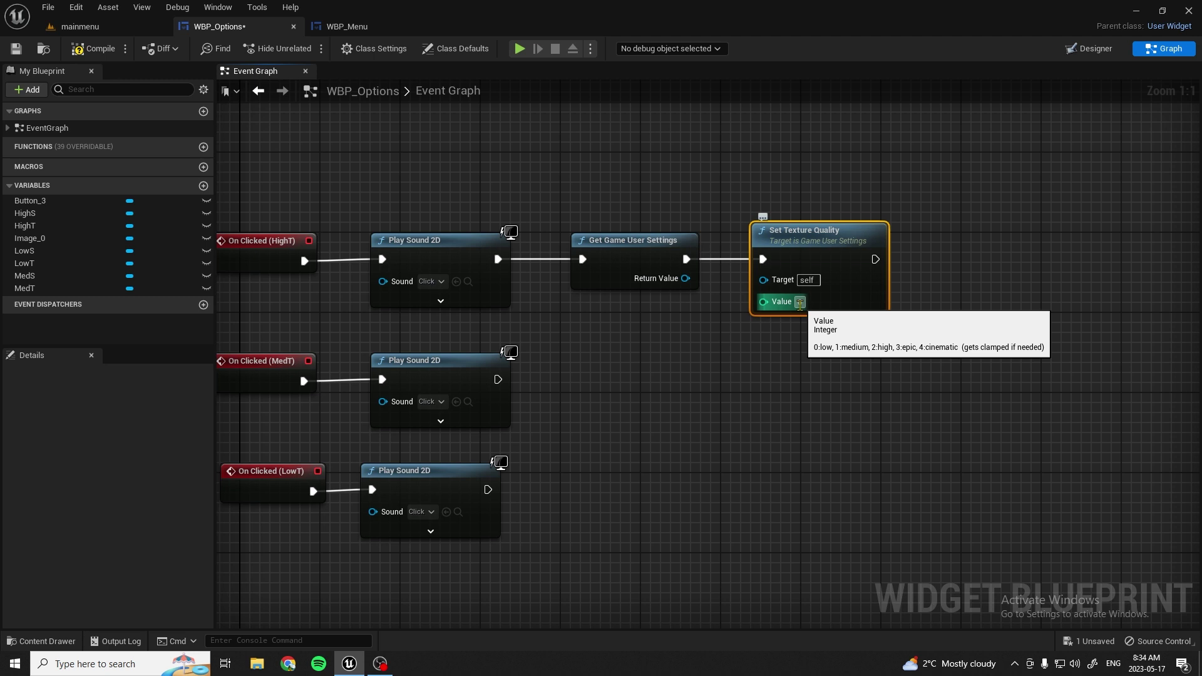
click(799, 301)
text(2)
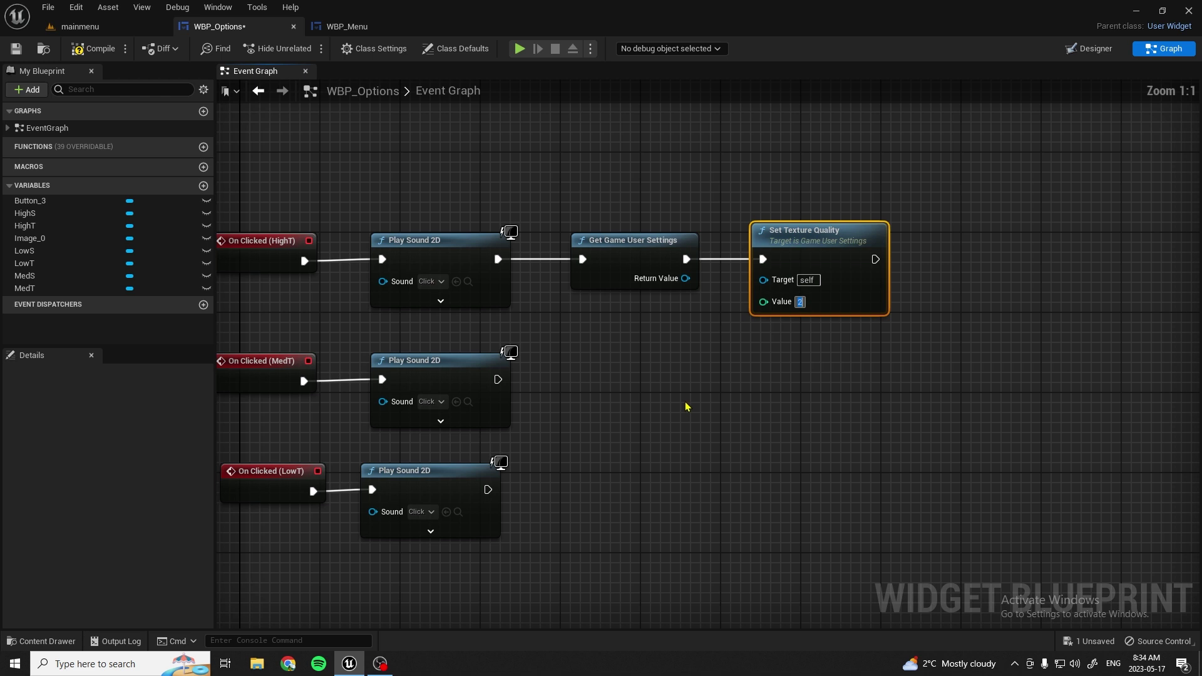
right_drag(686, 407, 581, 162)
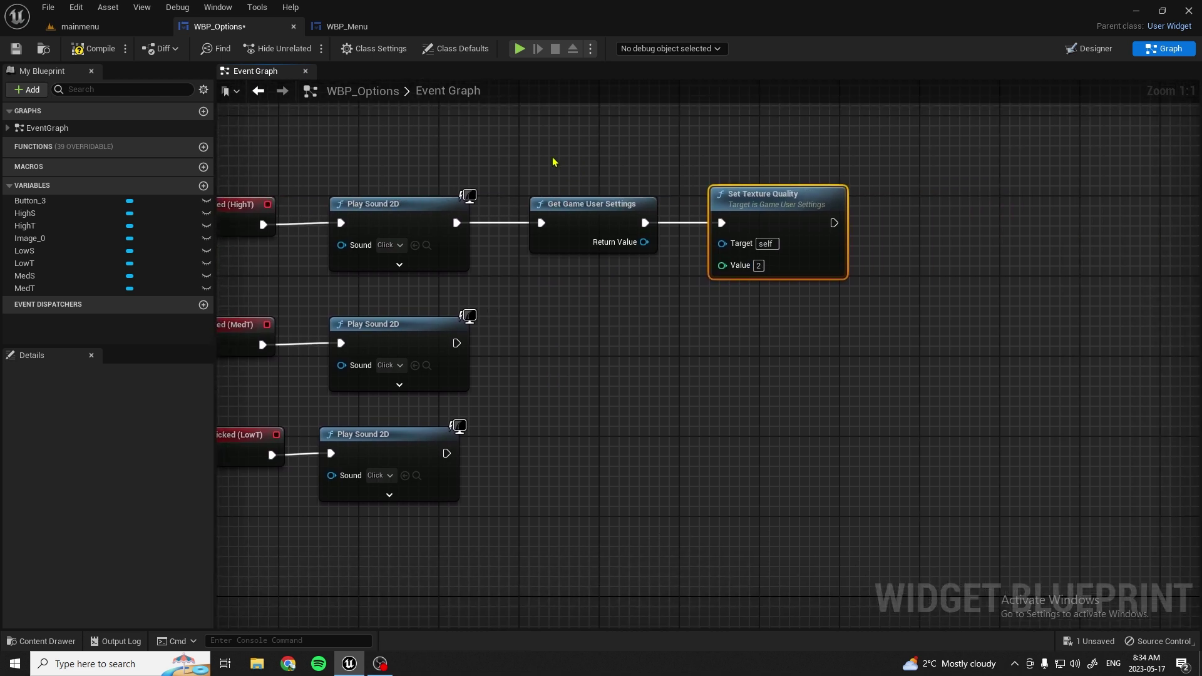
Step: Add Apply Settings, wire user settings to both Targets, and uncheck command-line overrides
drag(835, 223, 947, 219)
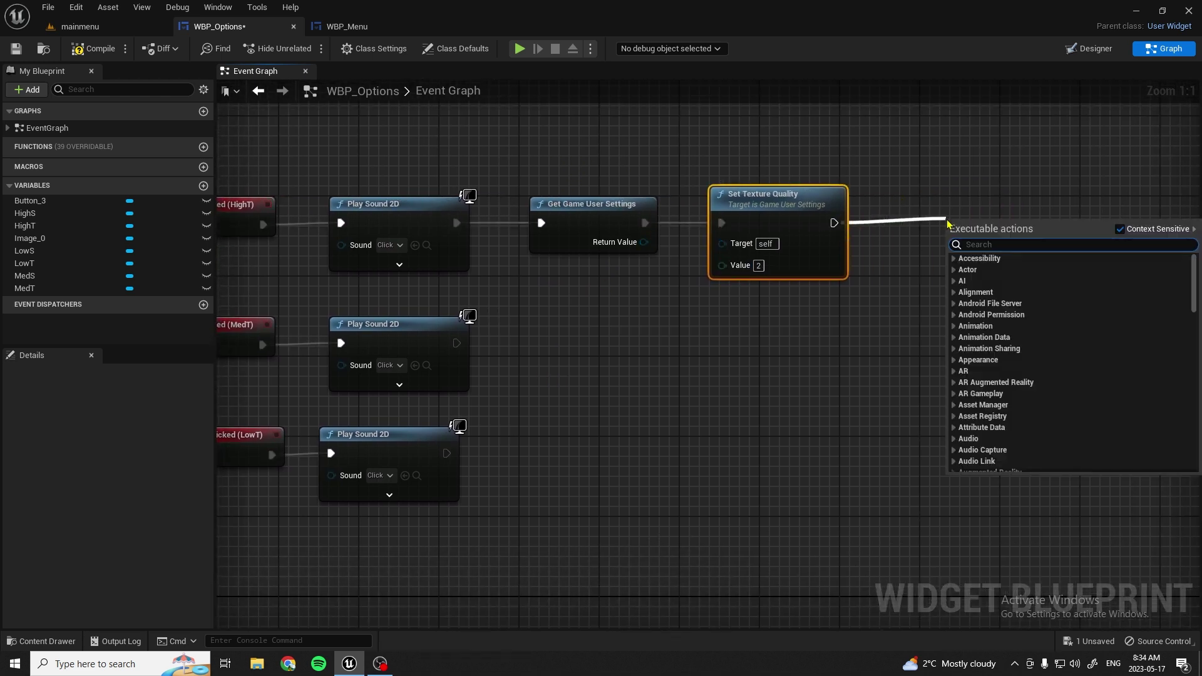
text(apply)
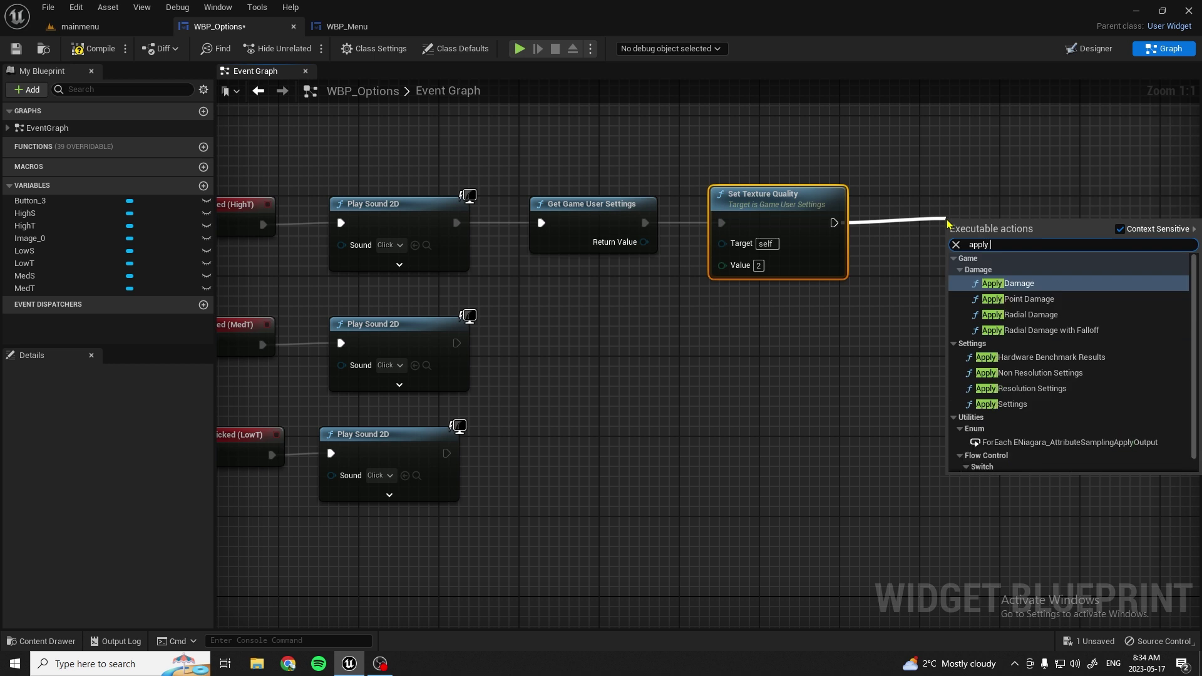
text( se)
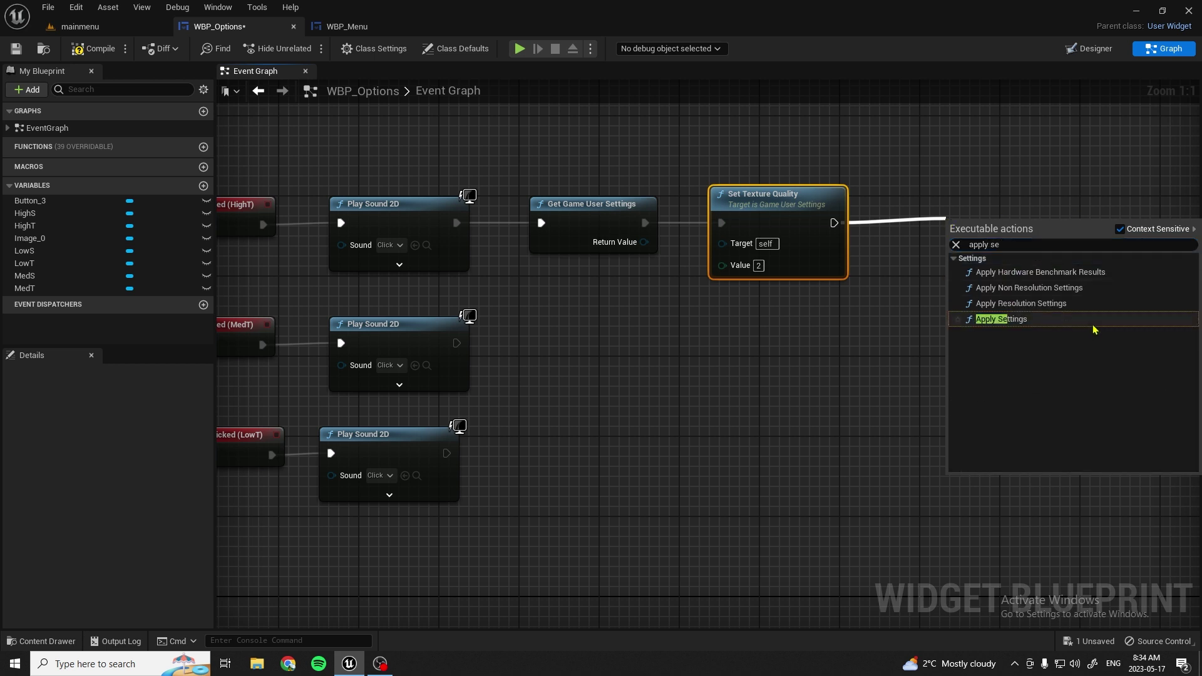
click(1104, 319)
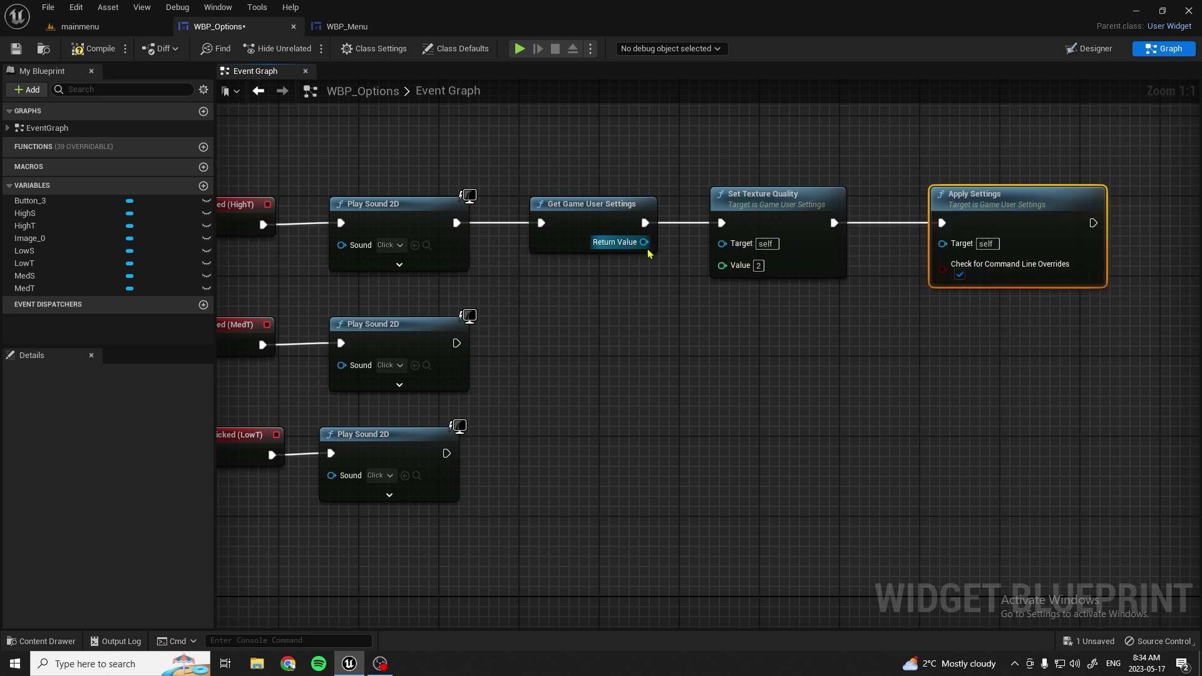
drag(721, 244, 643, 241)
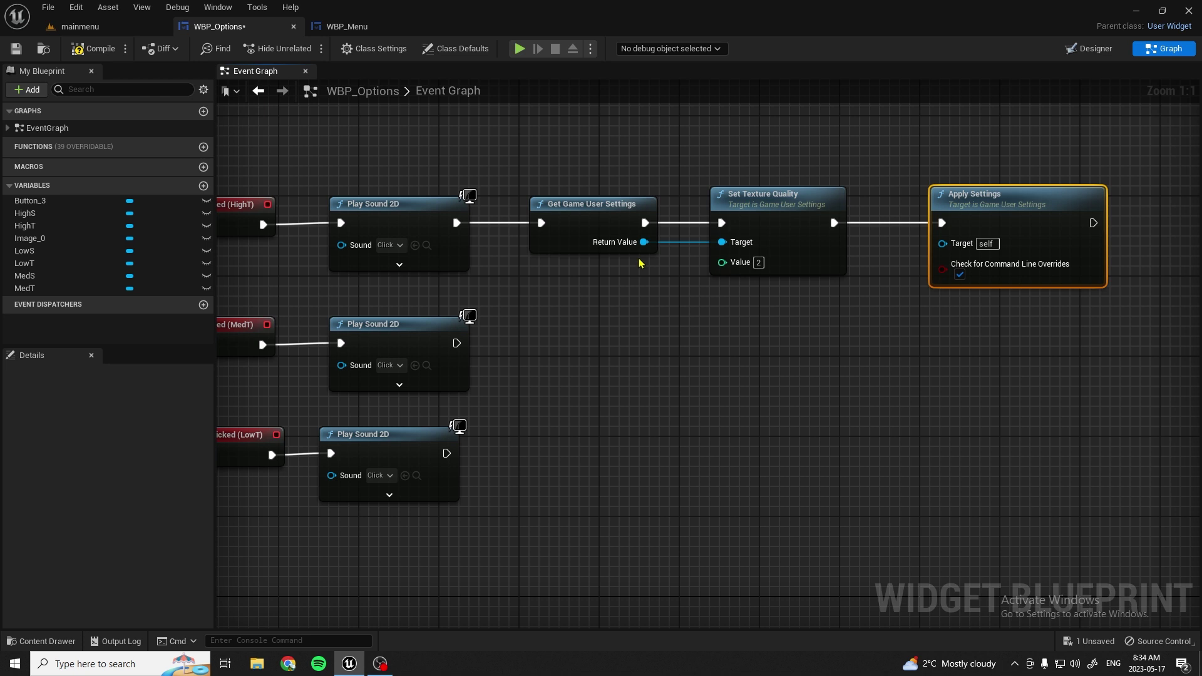
drag(643, 242, 943, 243)
click(959, 271)
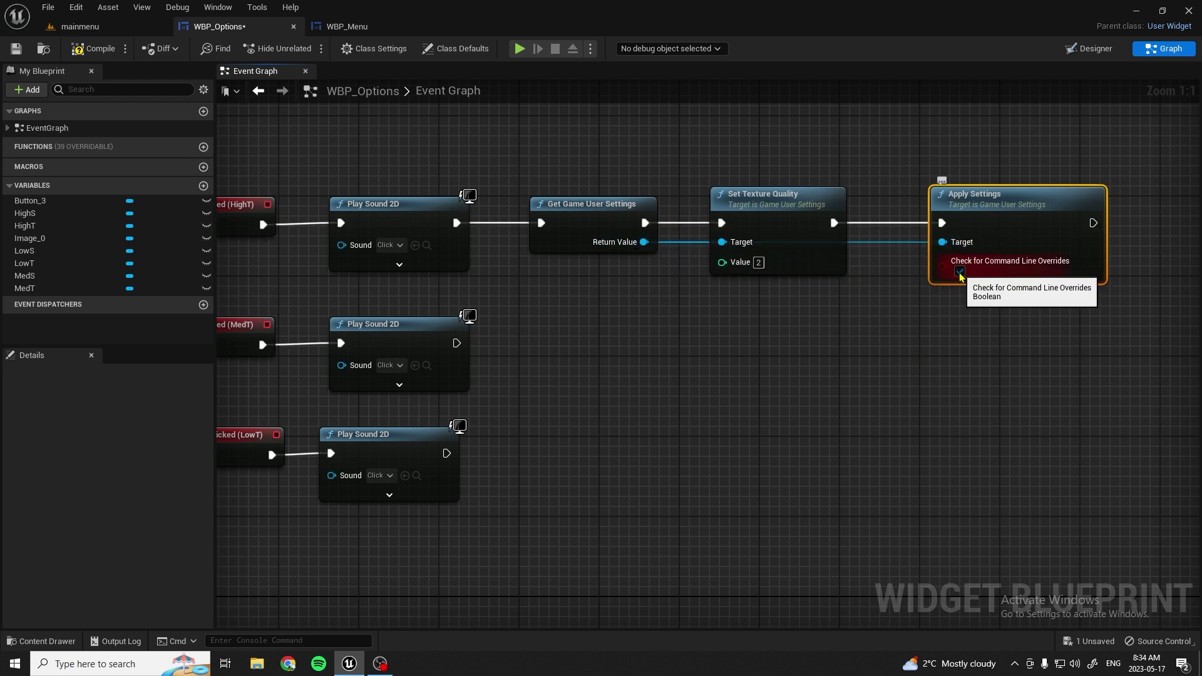
scroll(574, 421, down, 2)
scroll(572, 419, up, 2)
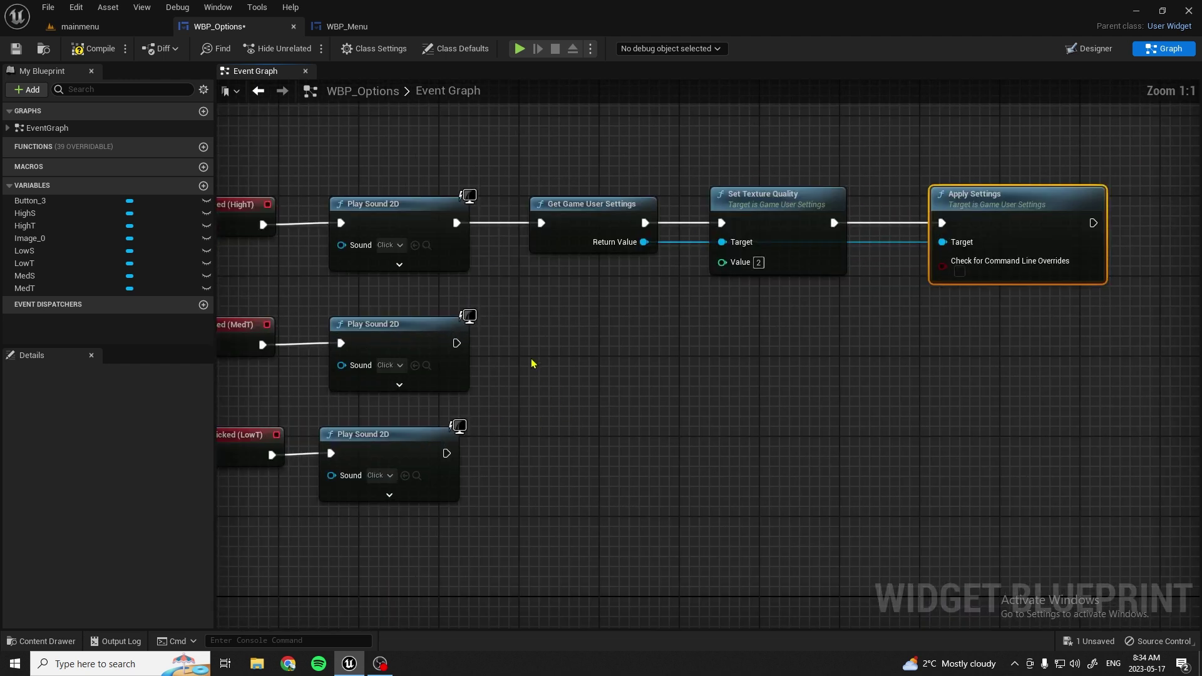
Step: Copy HighT's settings chain into the MedT row, wire its click sound, and set quality 1
drag(554, 170, 1079, 328)
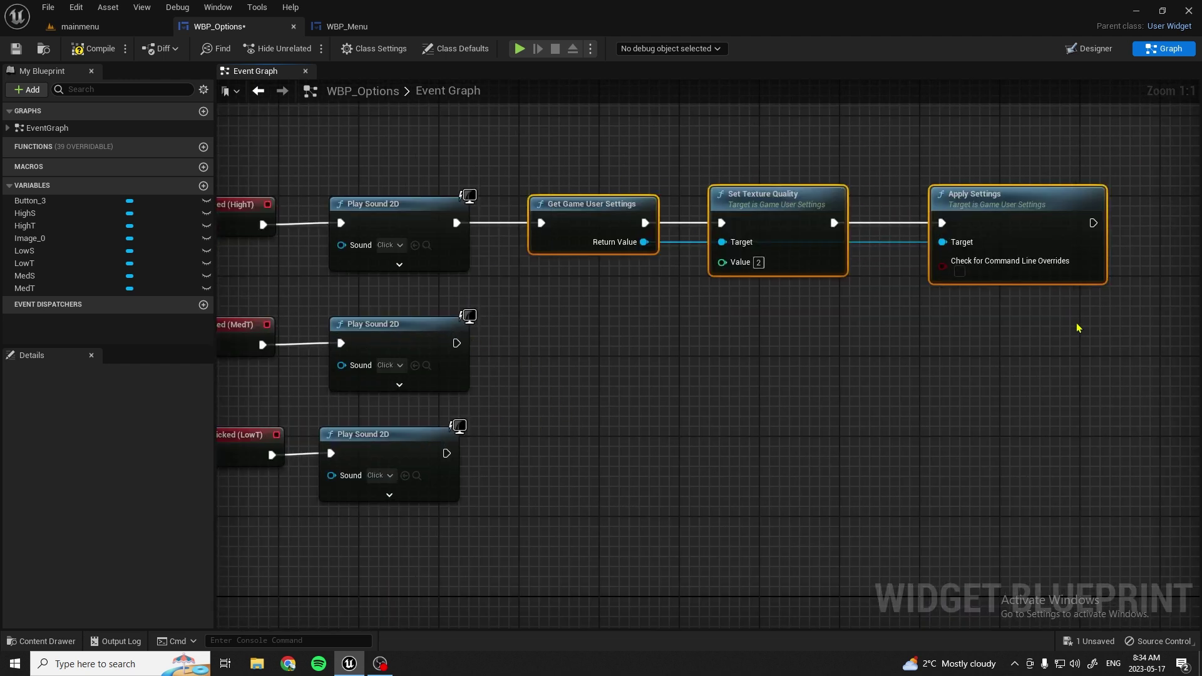
key(ctrl+v)
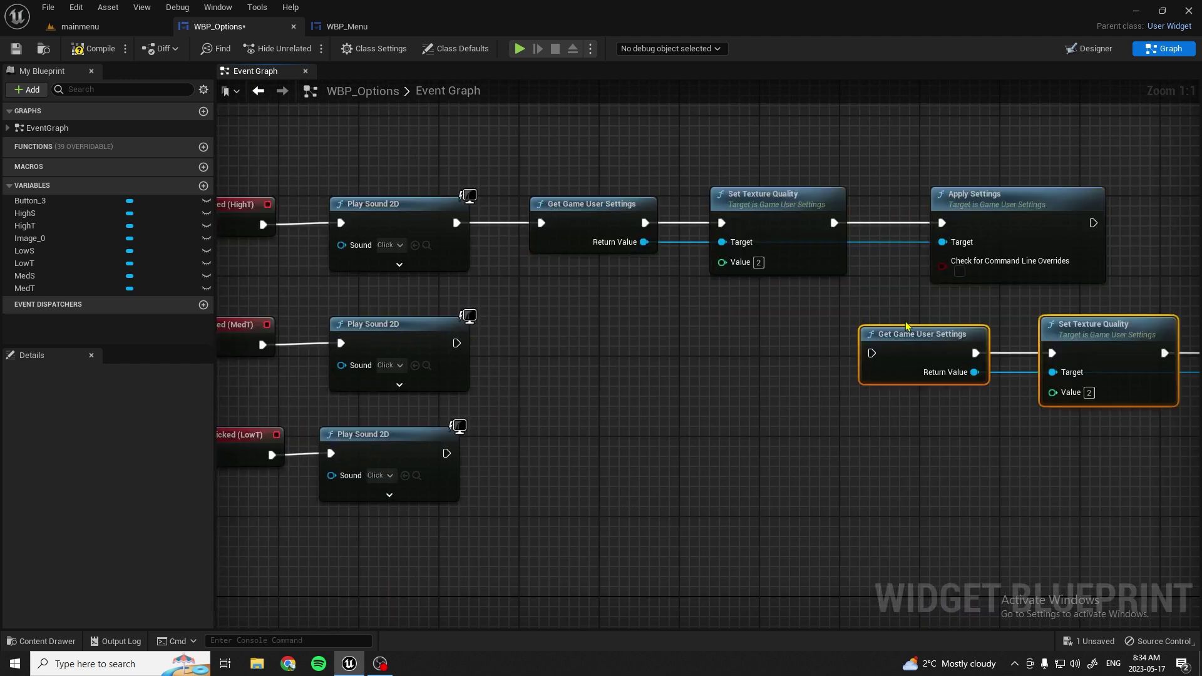
drag(921, 329, 549, 331)
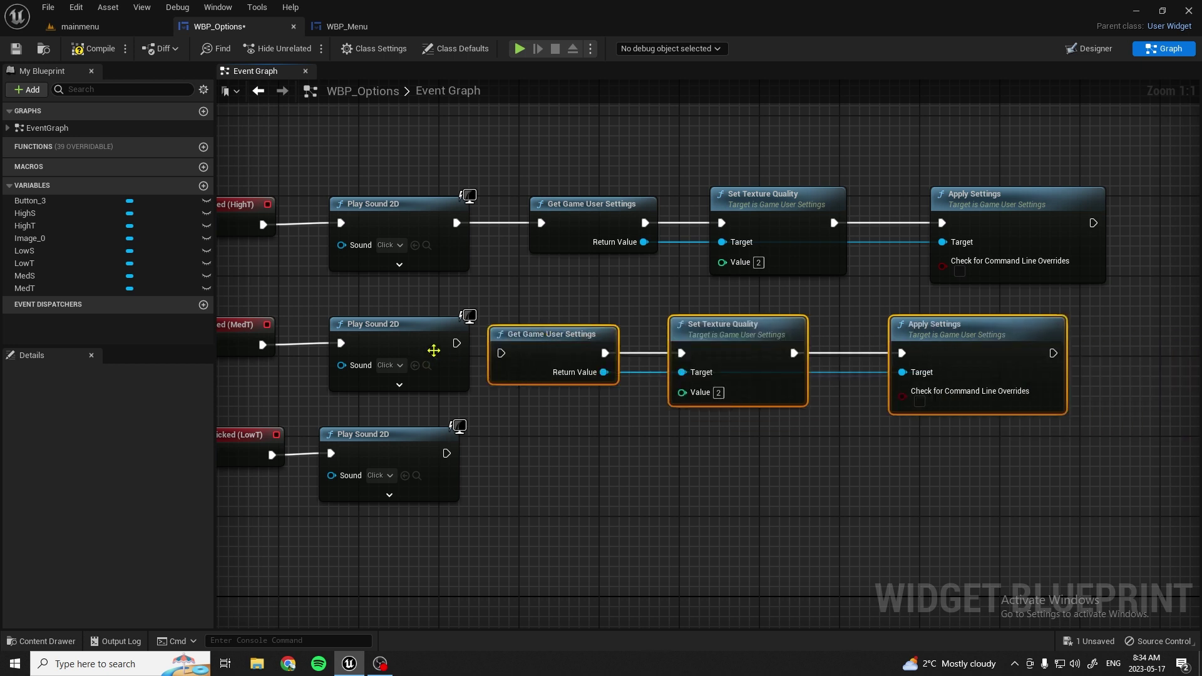
drag(457, 343, 501, 353)
click(719, 393)
key(ctrl+v)
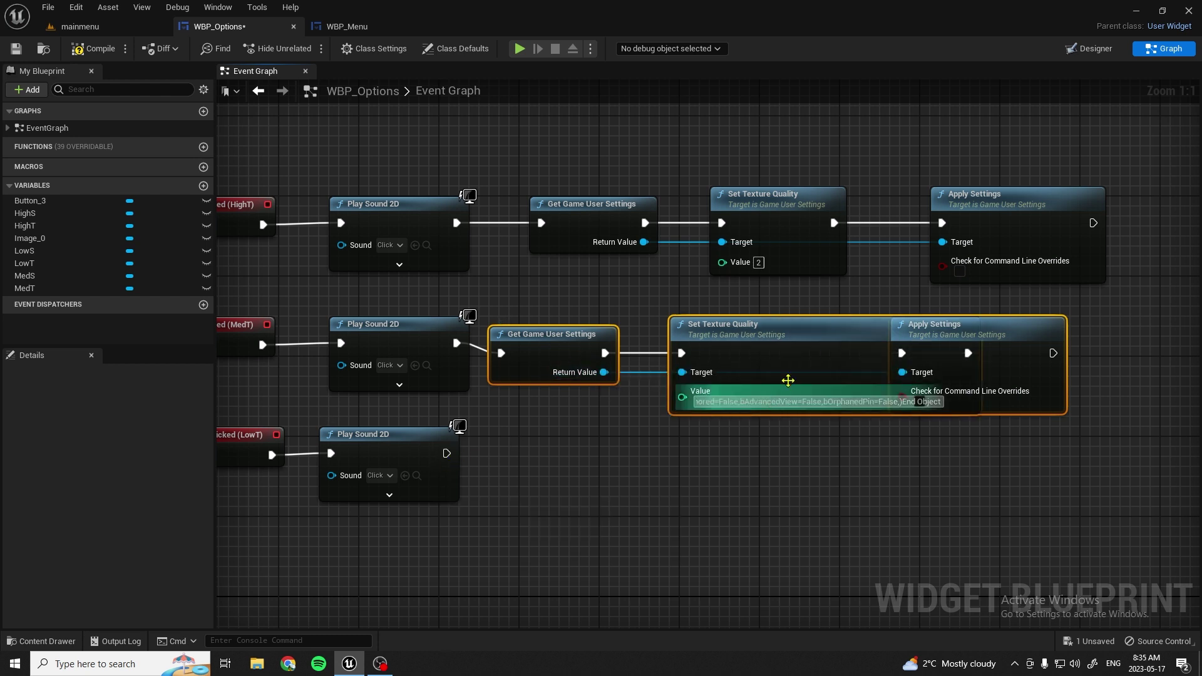
text(1)
key(Return)
drag(833, 411, 870, 346)
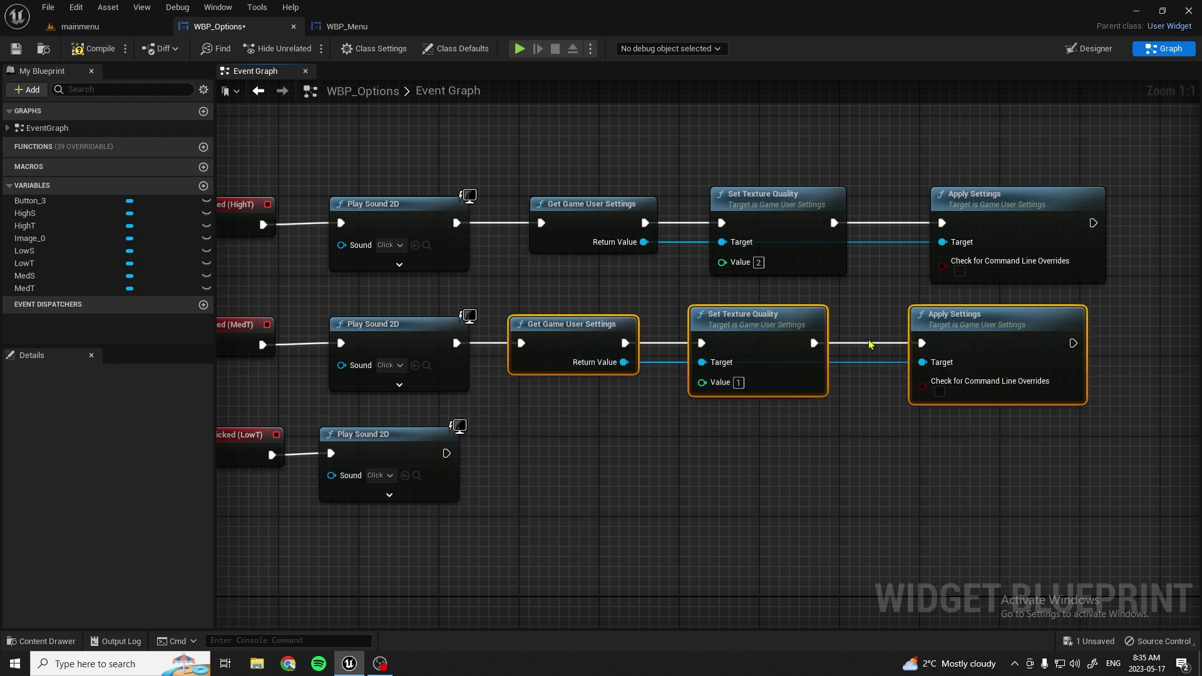
Step: Paste another copy into the LowT row, wire its click sound, and set quality 0
click(647, 519)
key(ctrl+v)
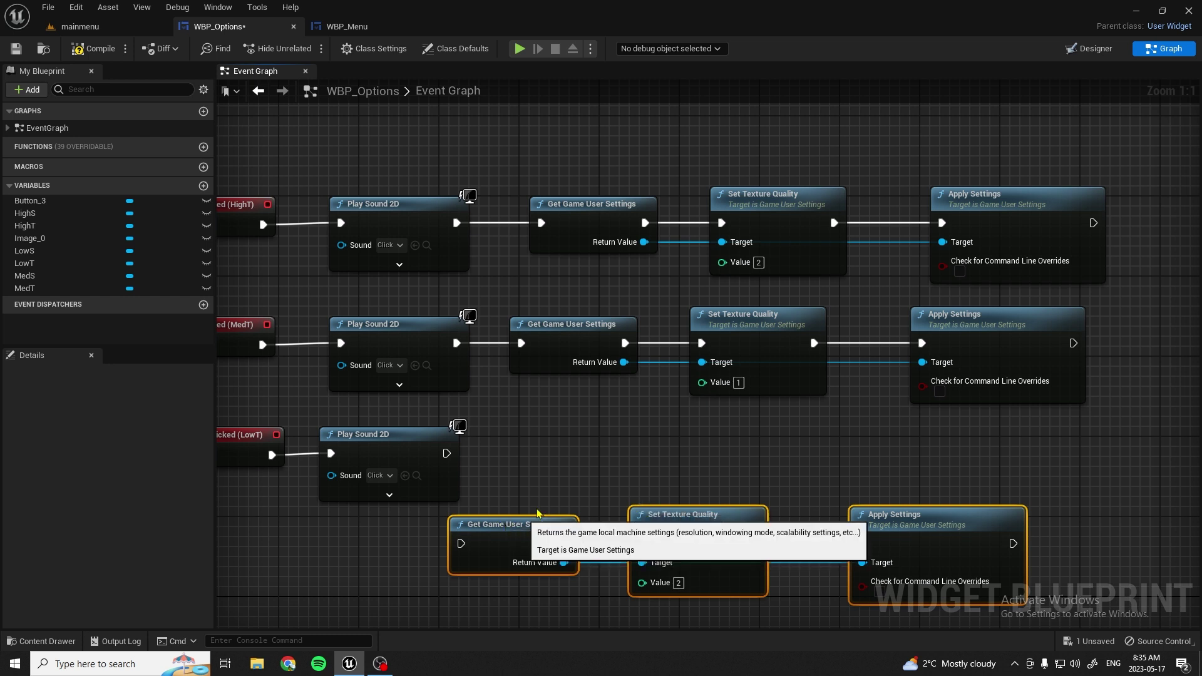
drag(510, 528, 558, 452)
drag(446, 454, 511, 464)
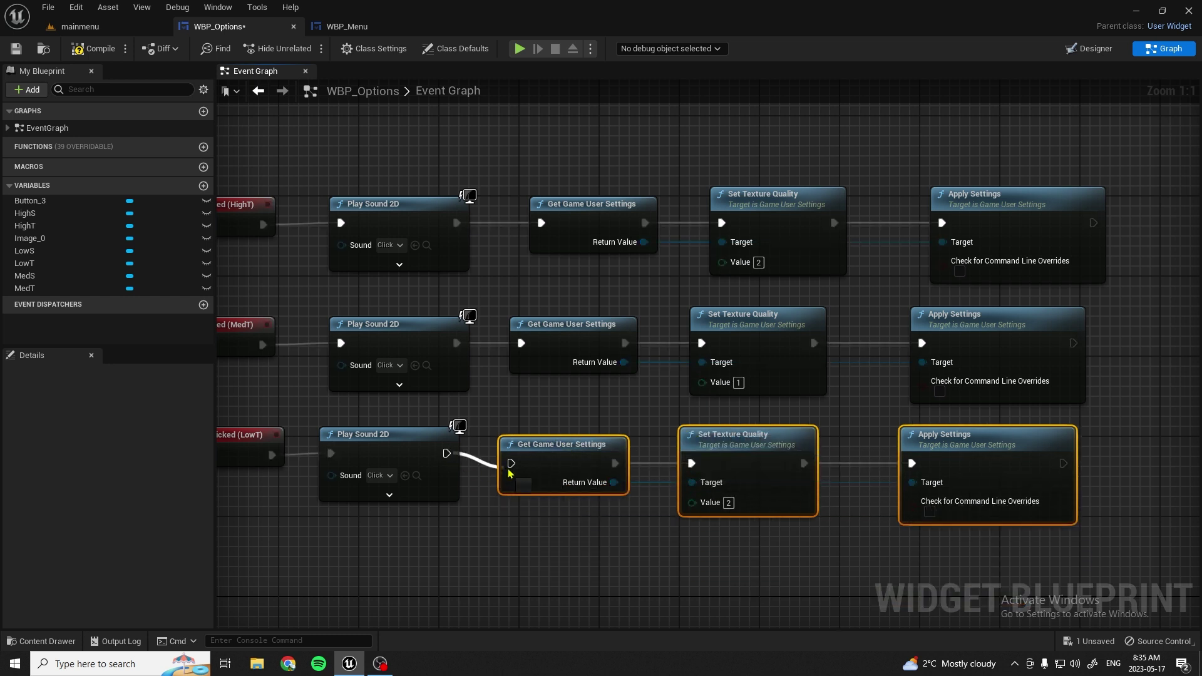
click(729, 503)
text(0)
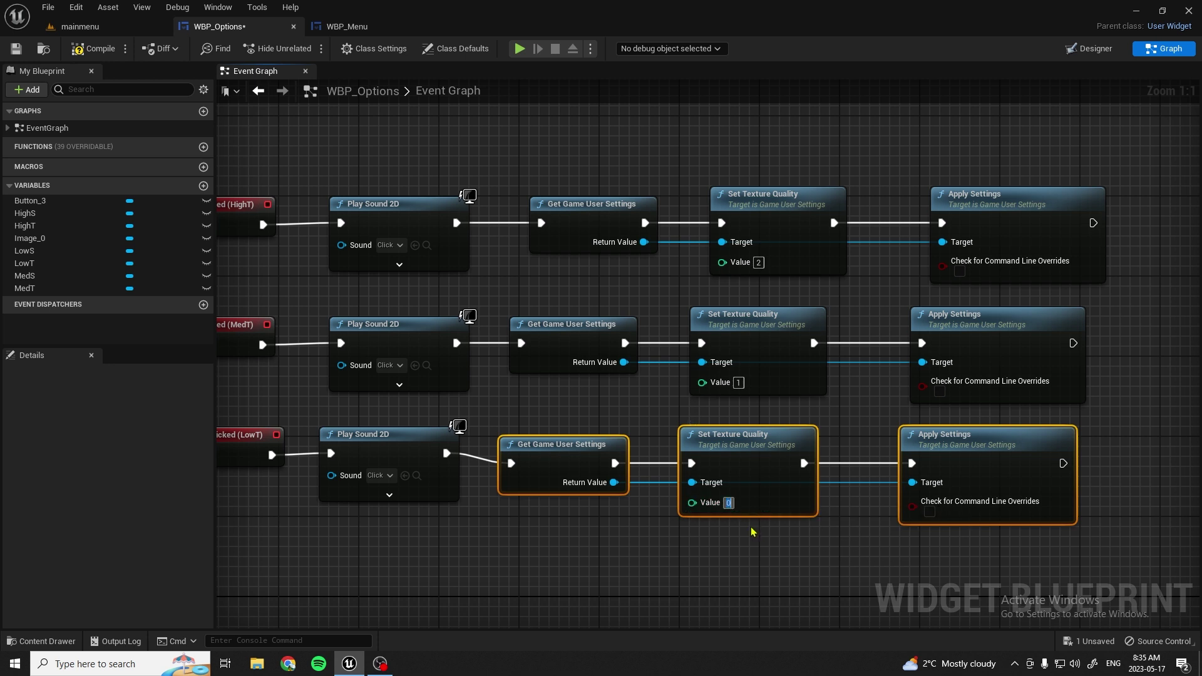
Step: Save, then wrap the HighT, MedT and LowT rows in a 'Texture Quality' comment and reposition it
click(15, 48)
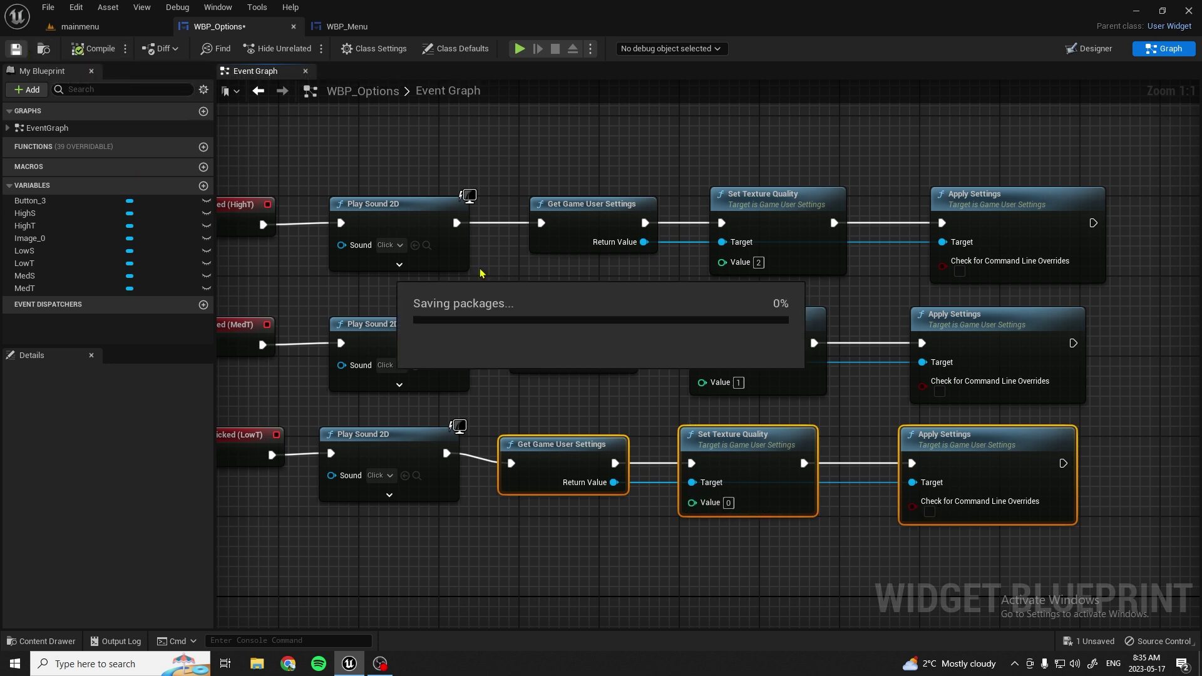
scroll(567, 317, down, 4)
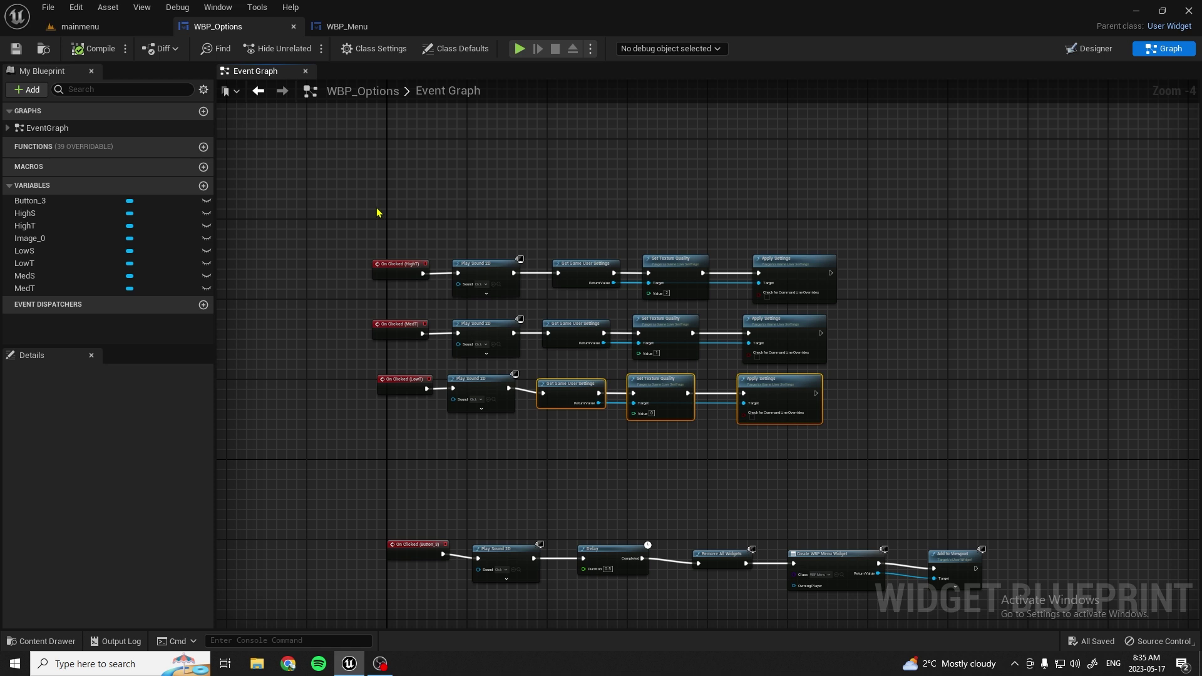
right_drag(503, 433, 545, 426)
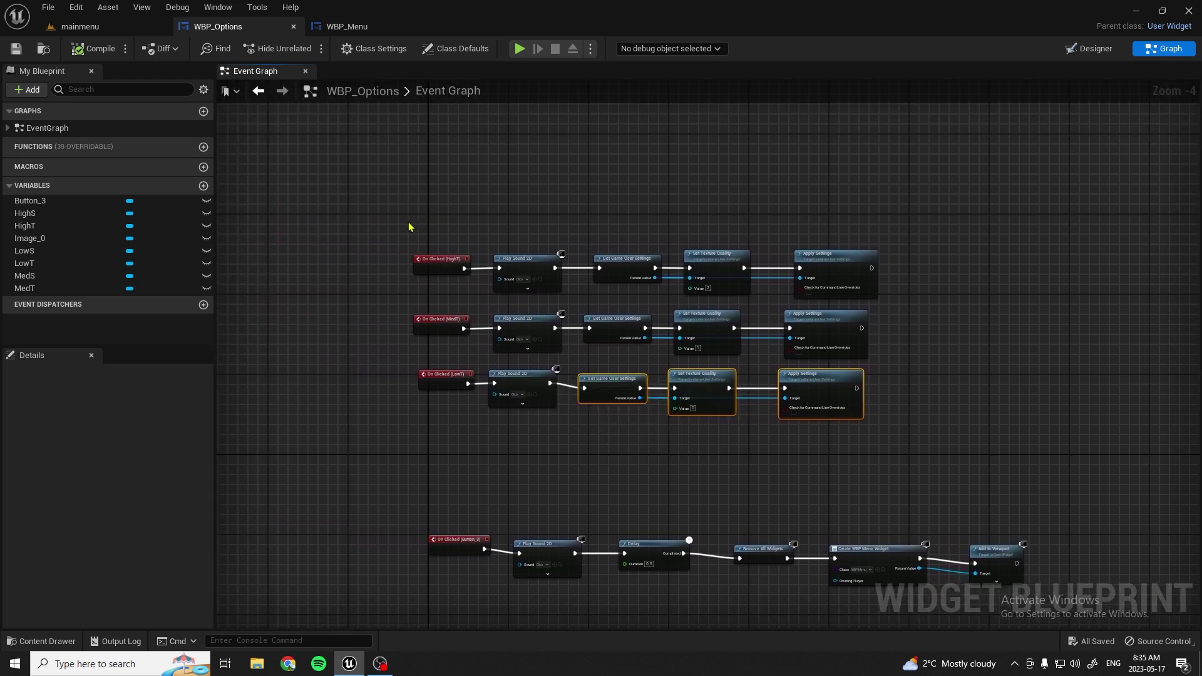
drag(409, 226, 908, 450)
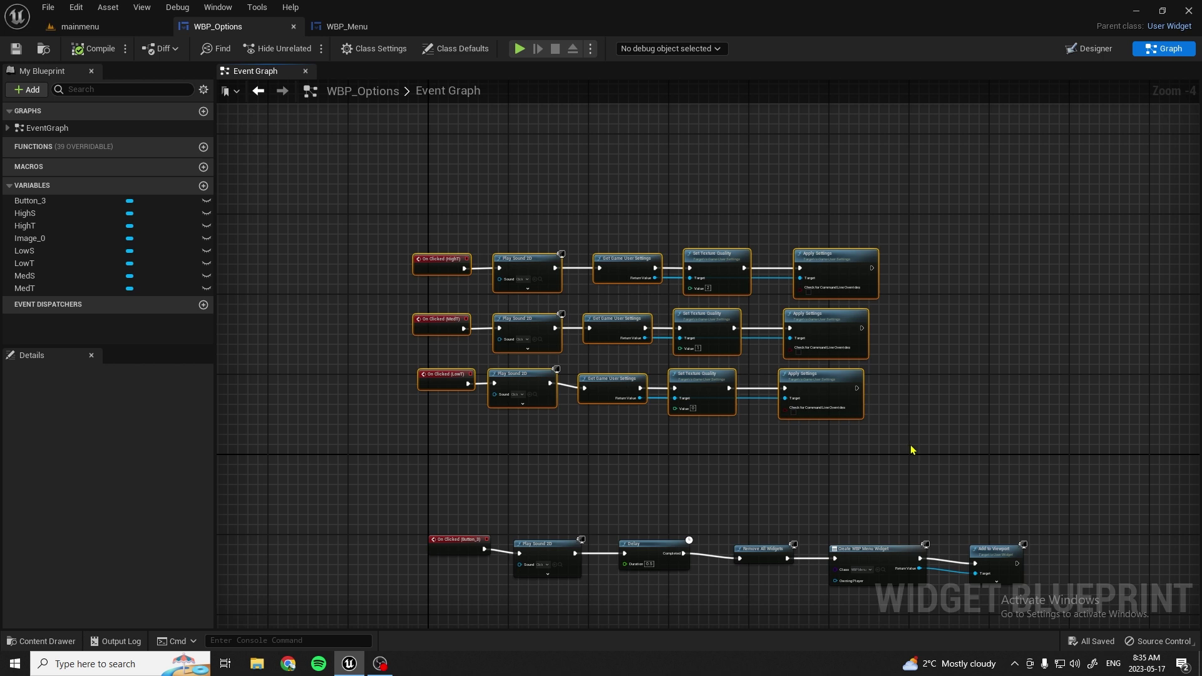
key(c)
text(Texture Quality)
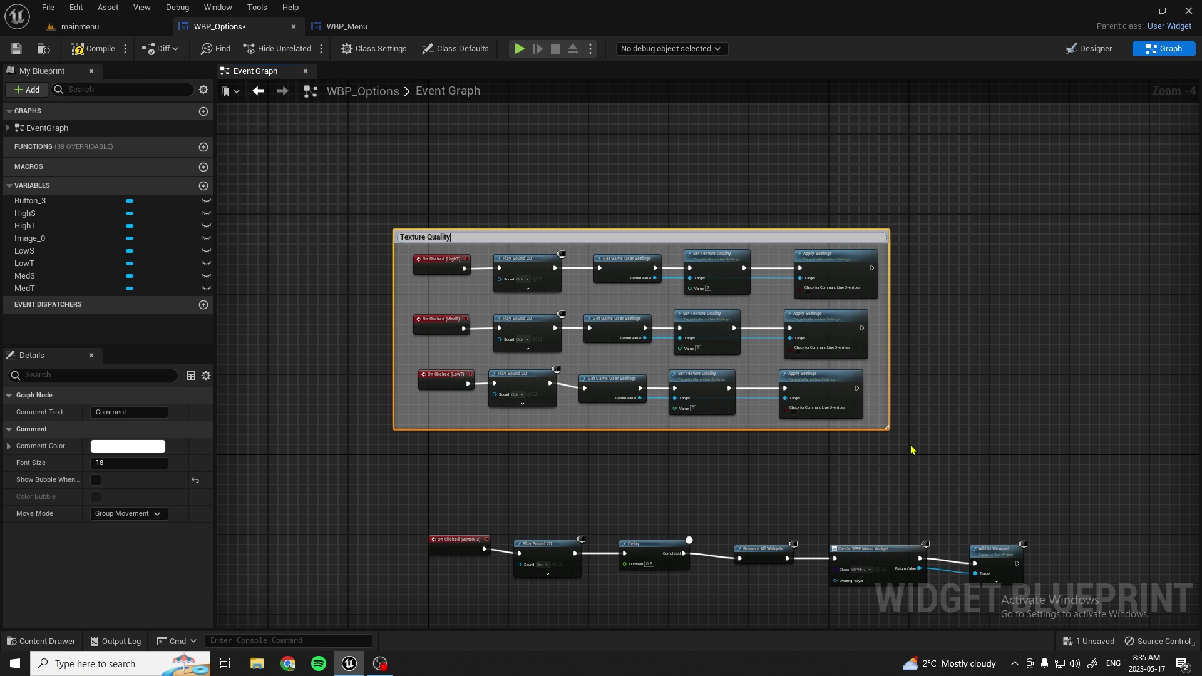
key(Return)
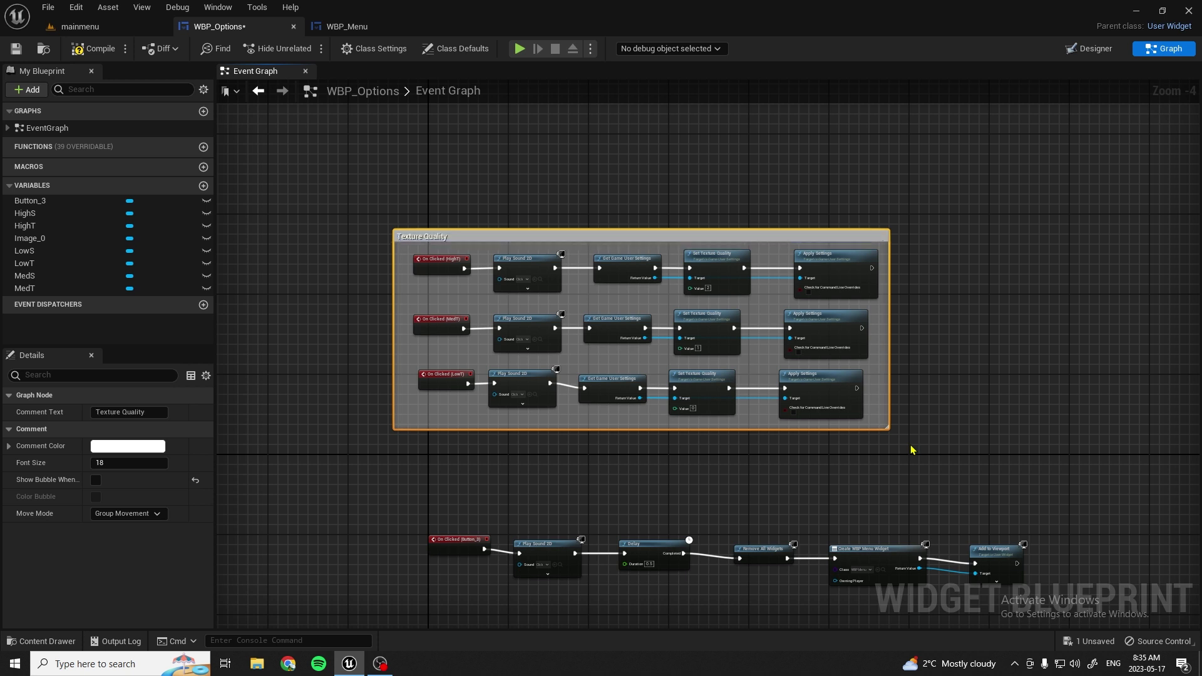
scroll(698, 403, down, 3)
scroll(665, 373, up, 2)
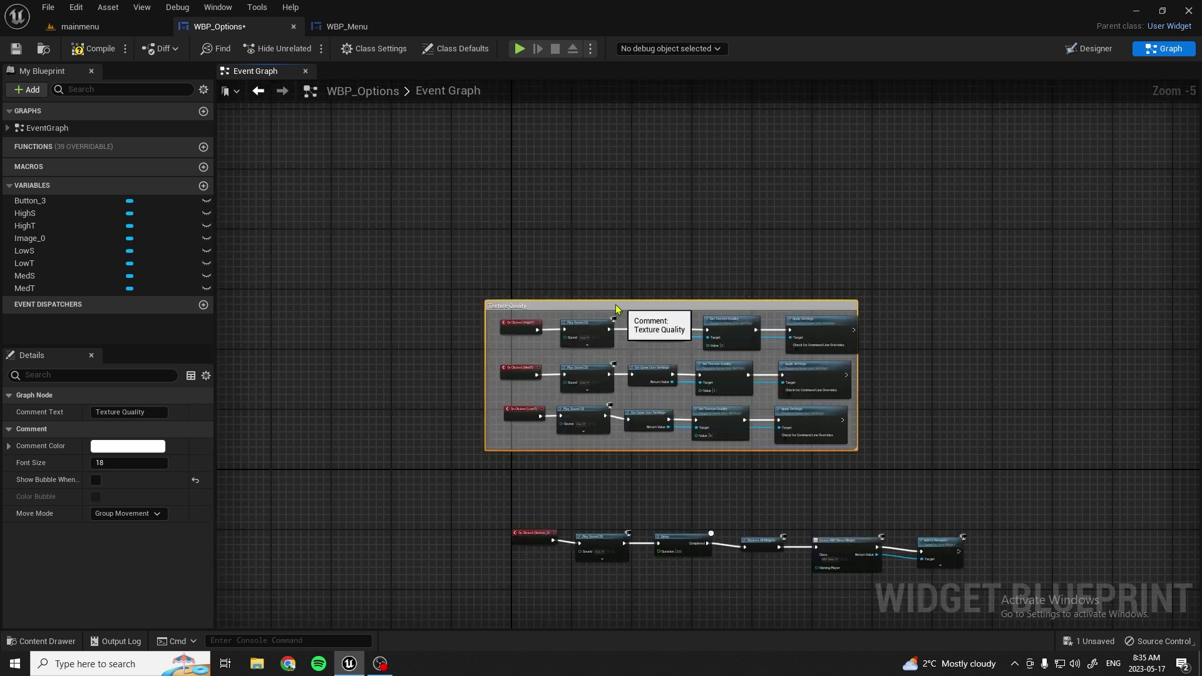
mouse_move(620, 310)
mouse_down()
mouse_move(499, 266)
mouse_move(668, 295)
mouse_move(636, 303)
mouse_up()
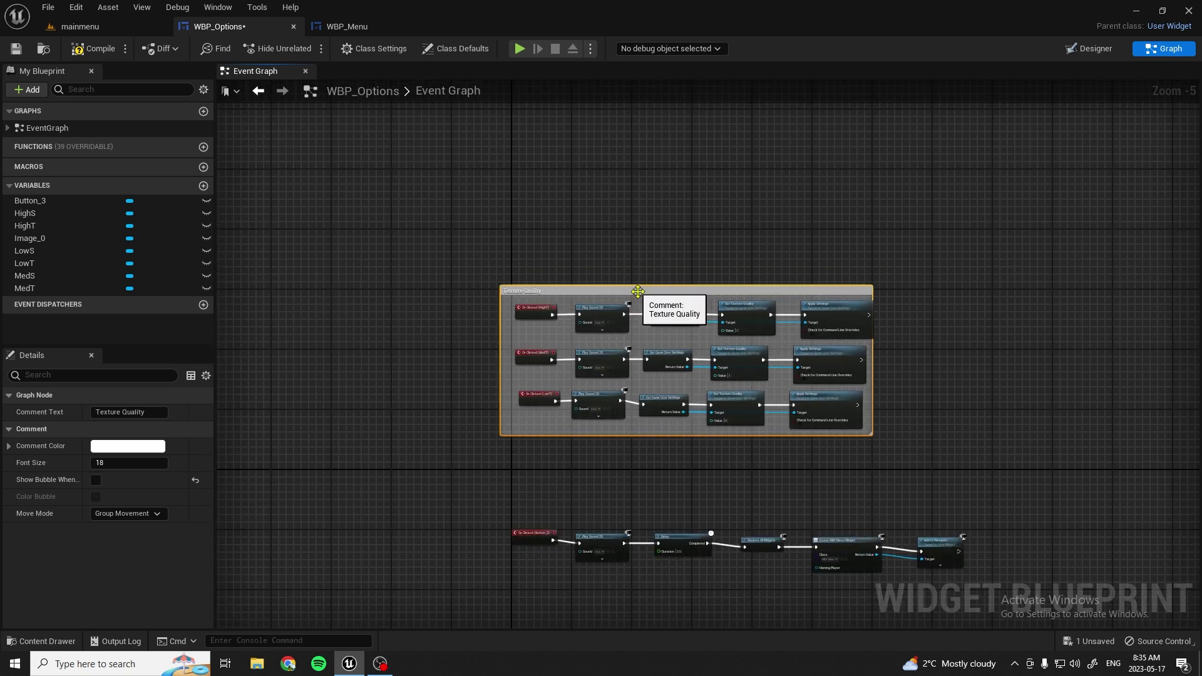
click(739, 479)
right_drag(739, 478, 493, 467)
scroll(657, 378, up, 4)
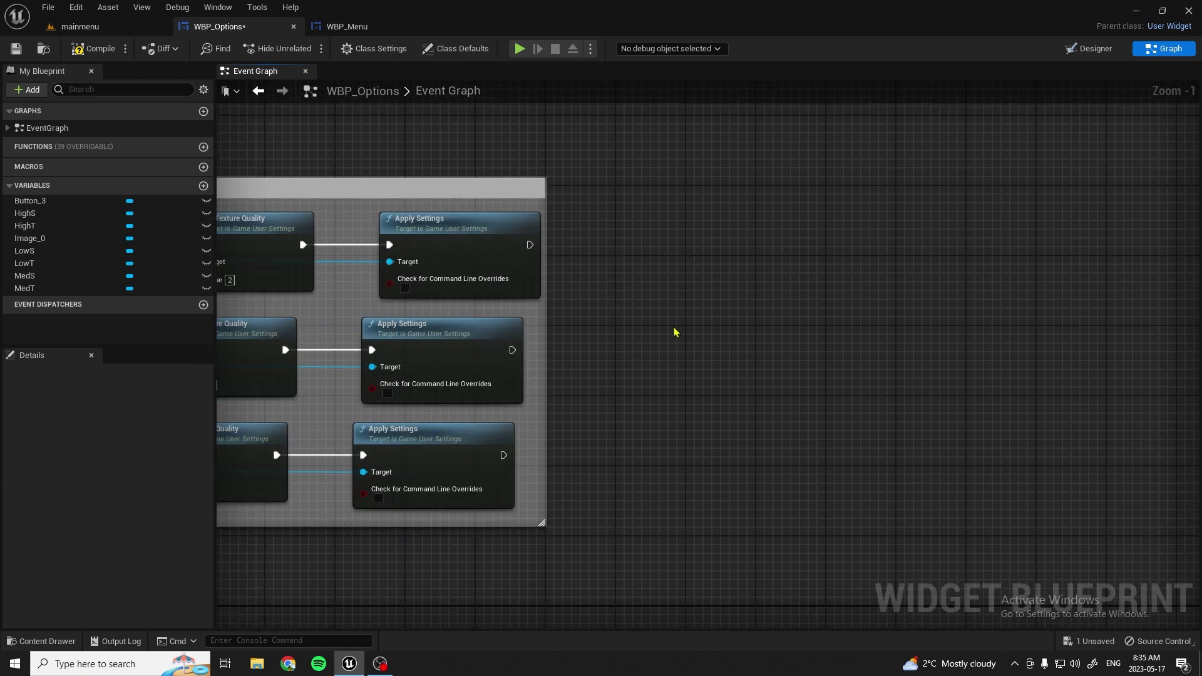
scroll(649, 354, down, 3)
right_drag(635, 394, 954, 367)
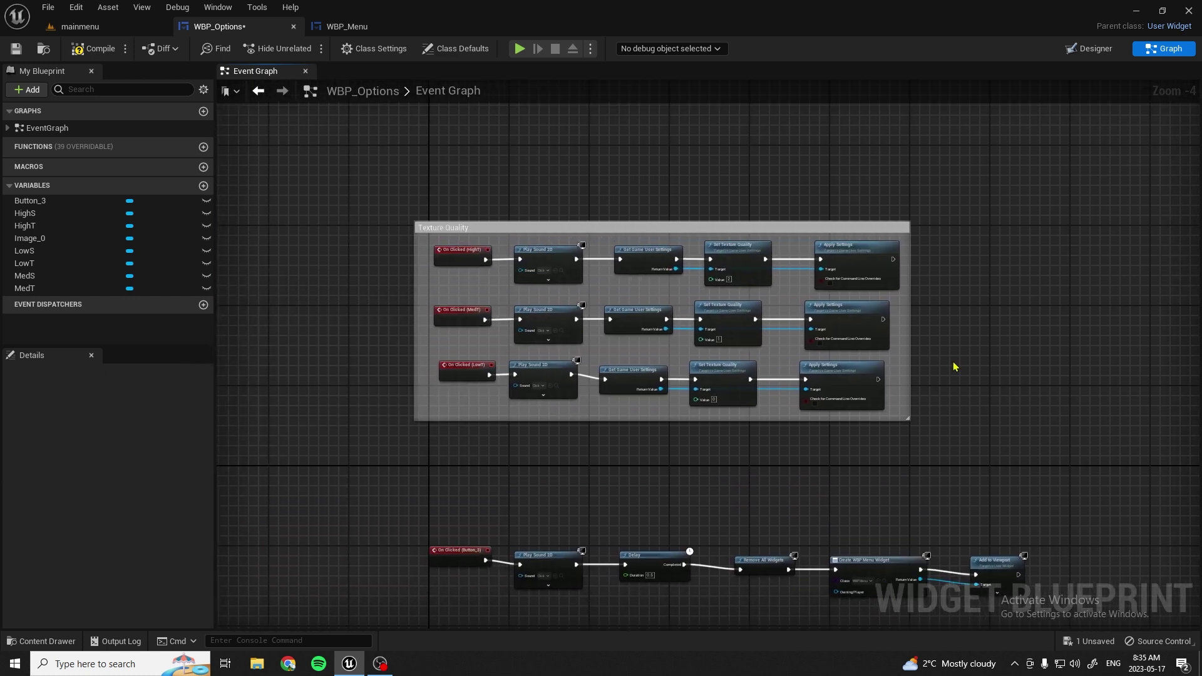
Step: Add On Clicked events for the HighS, MedS and LowS buttons, each feeding a Play Sound 2D
click(25, 214)
click(115, 570)
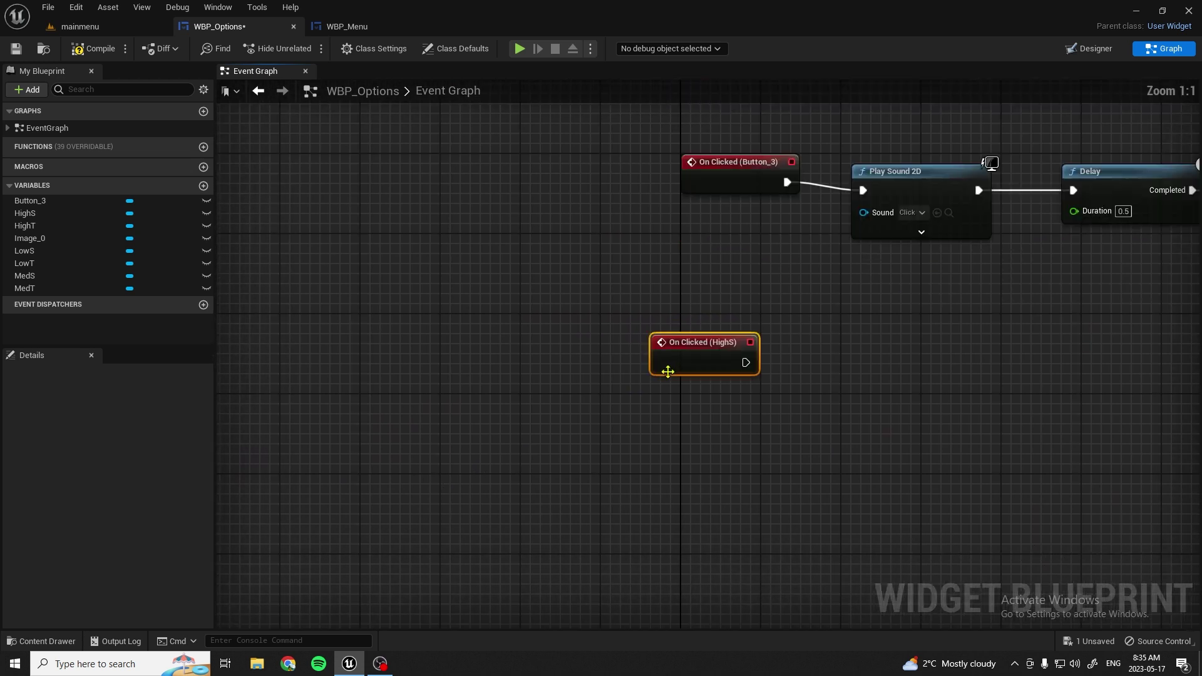
click(63, 285)
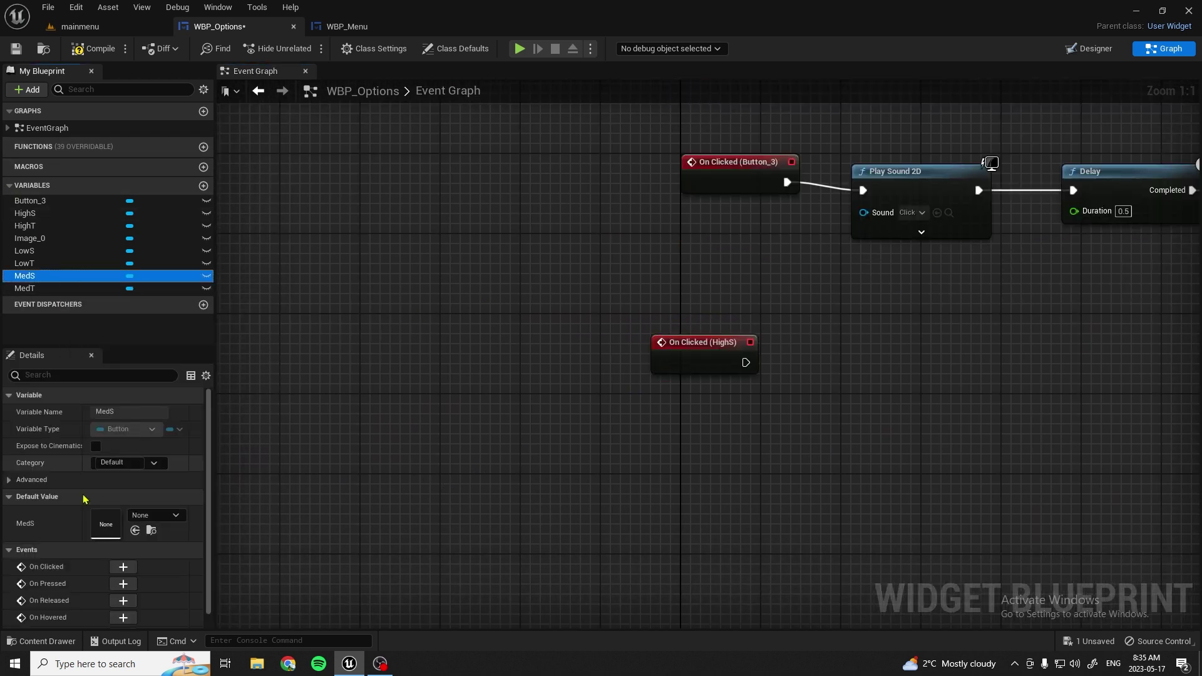
click(133, 571)
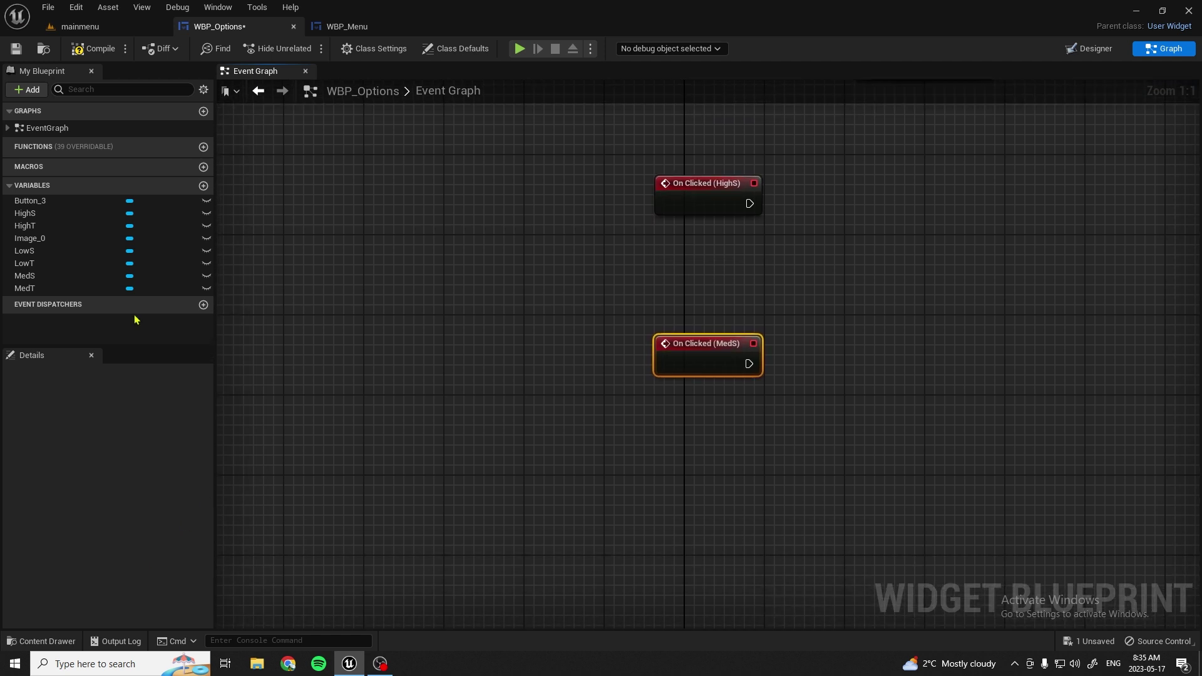
click(28, 251)
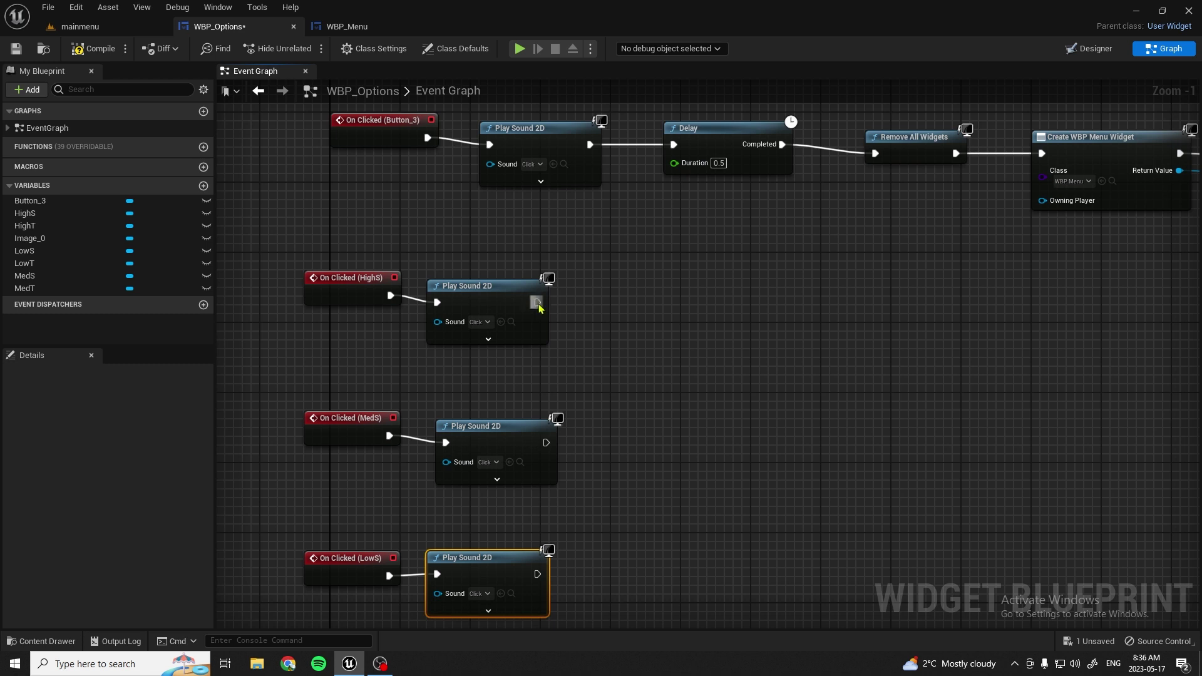
drag(537, 303, 626, 307)
text(get game)
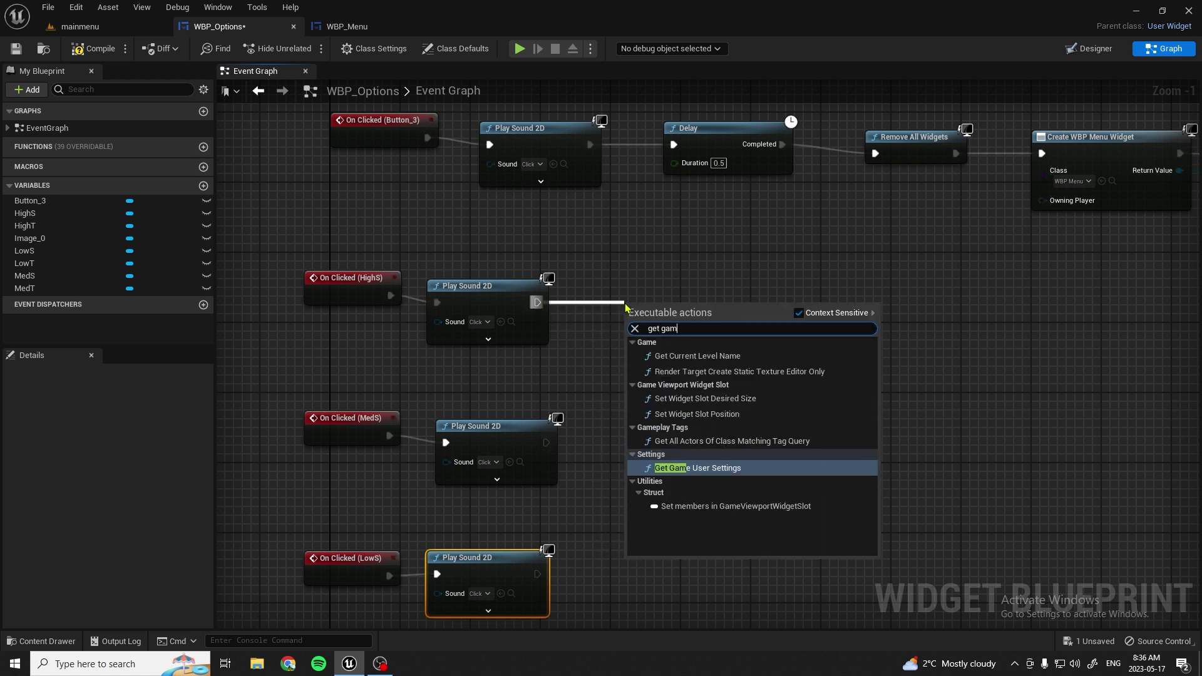
text( use)
Step: After HighS's click sound, add Get Game User Settings and Set Shadow Quality with value 2
click(705, 357)
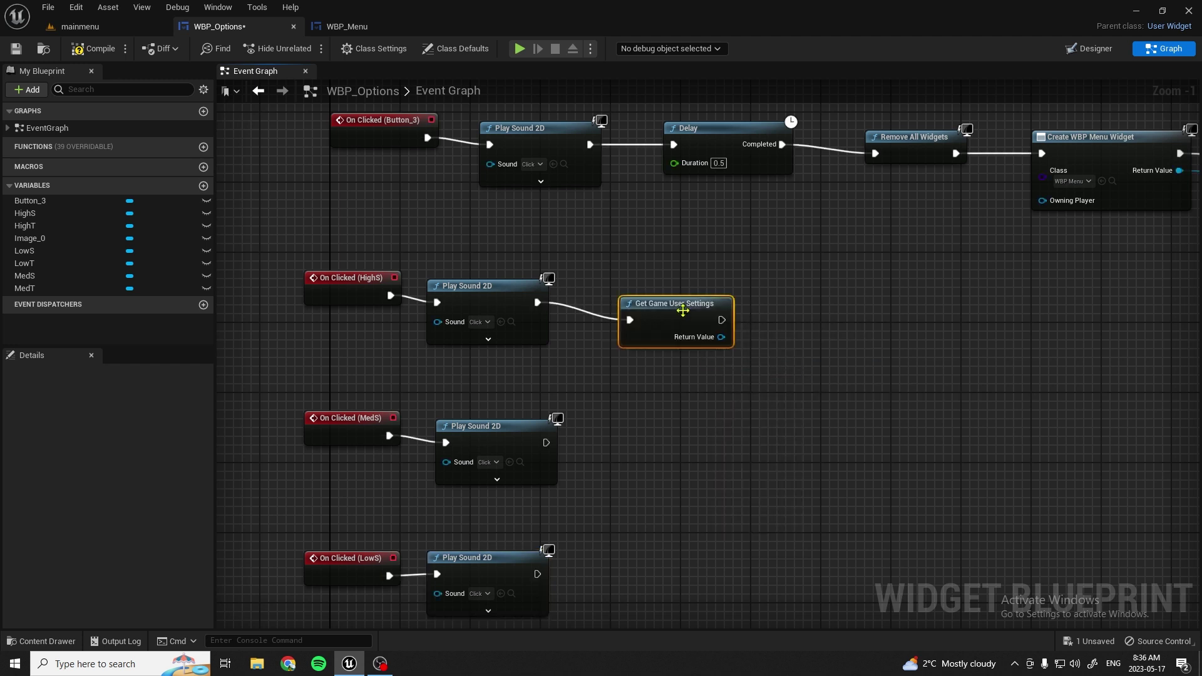
scroll(714, 338, up, 1)
right_drag(720, 340, 500, 366)
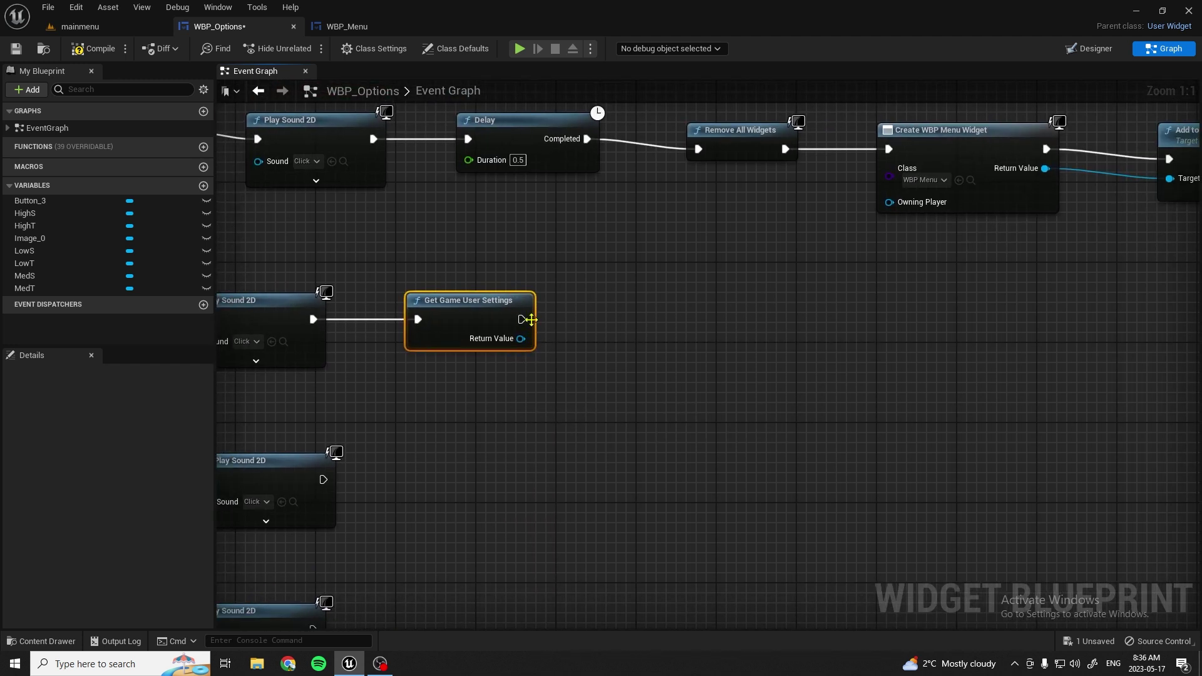
mouse_move(530, 320)
mouse_down()
mouse_move(622, 320)
mouse_move(510, 320)
mouse_move(628, 325)
mouse_up()
text(set)
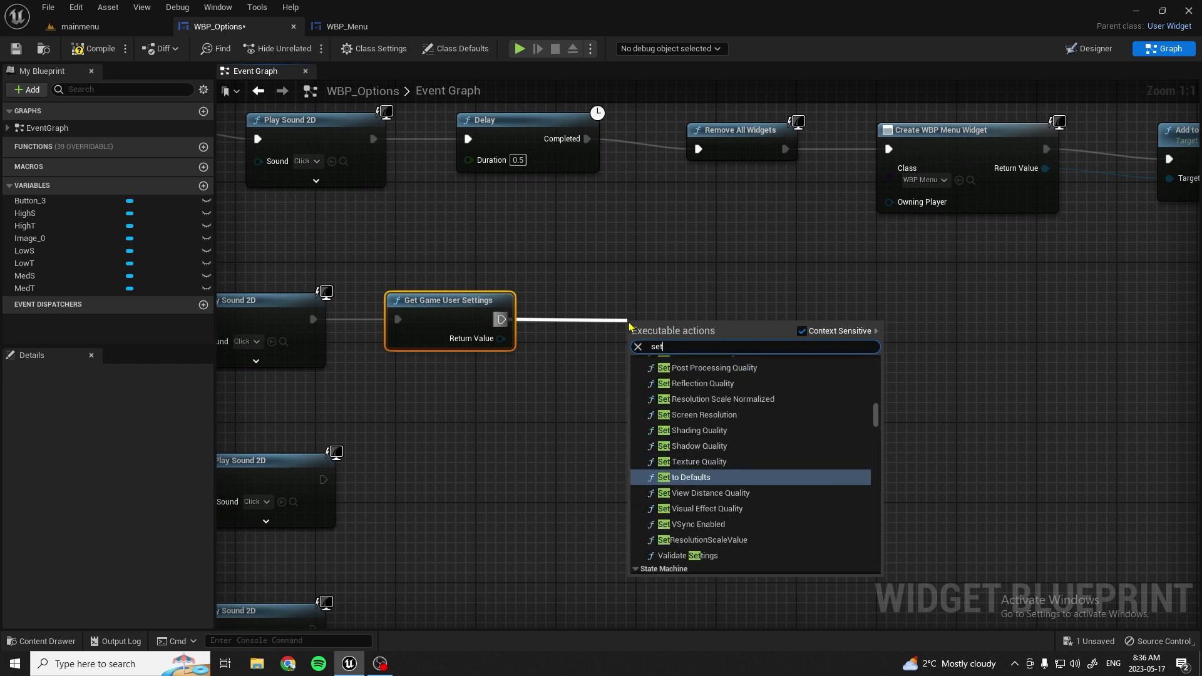
text( sha)
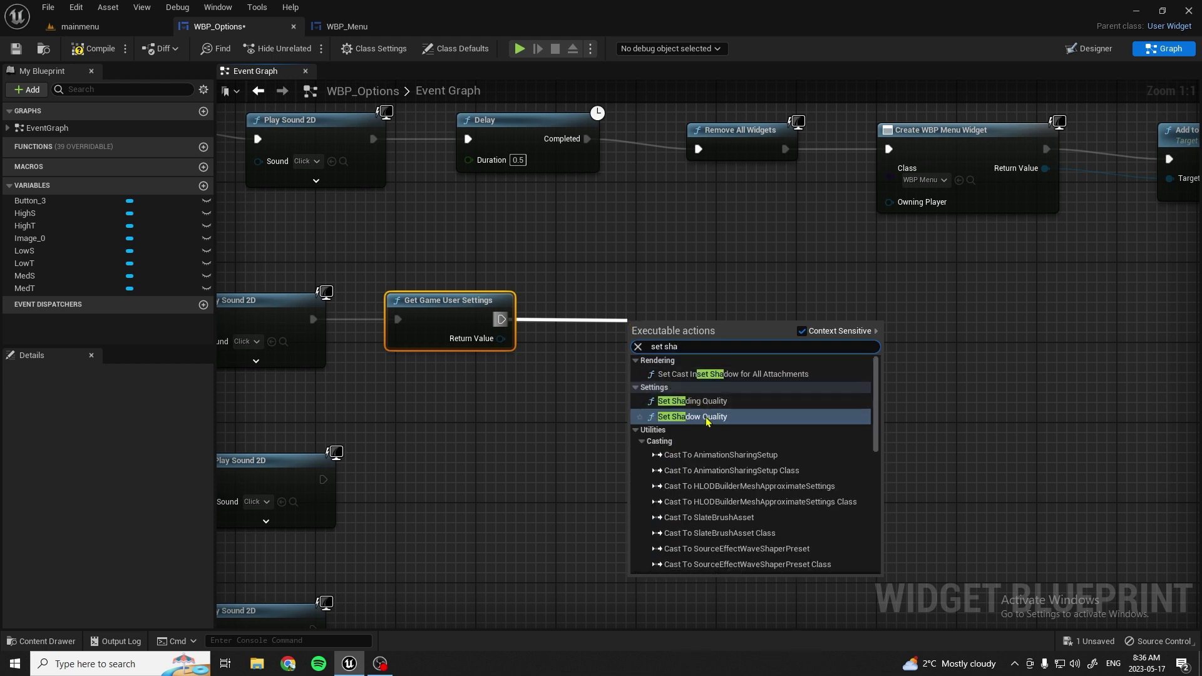
click(710, 417)
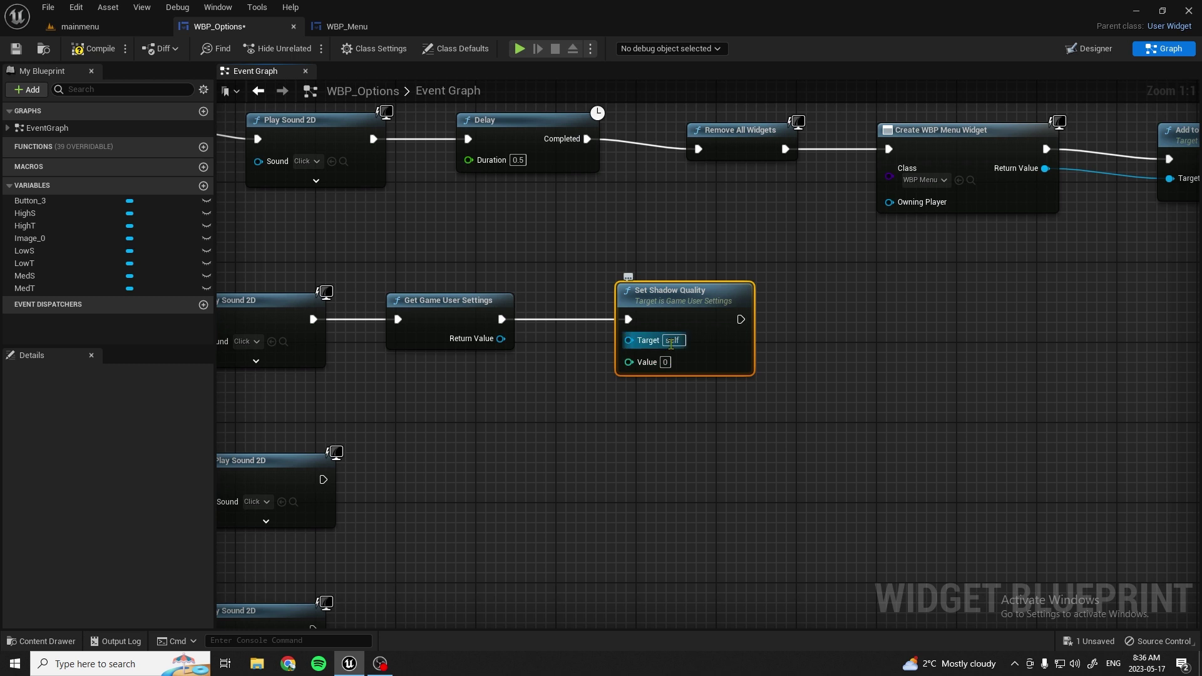
click(666, 362)
text(2)
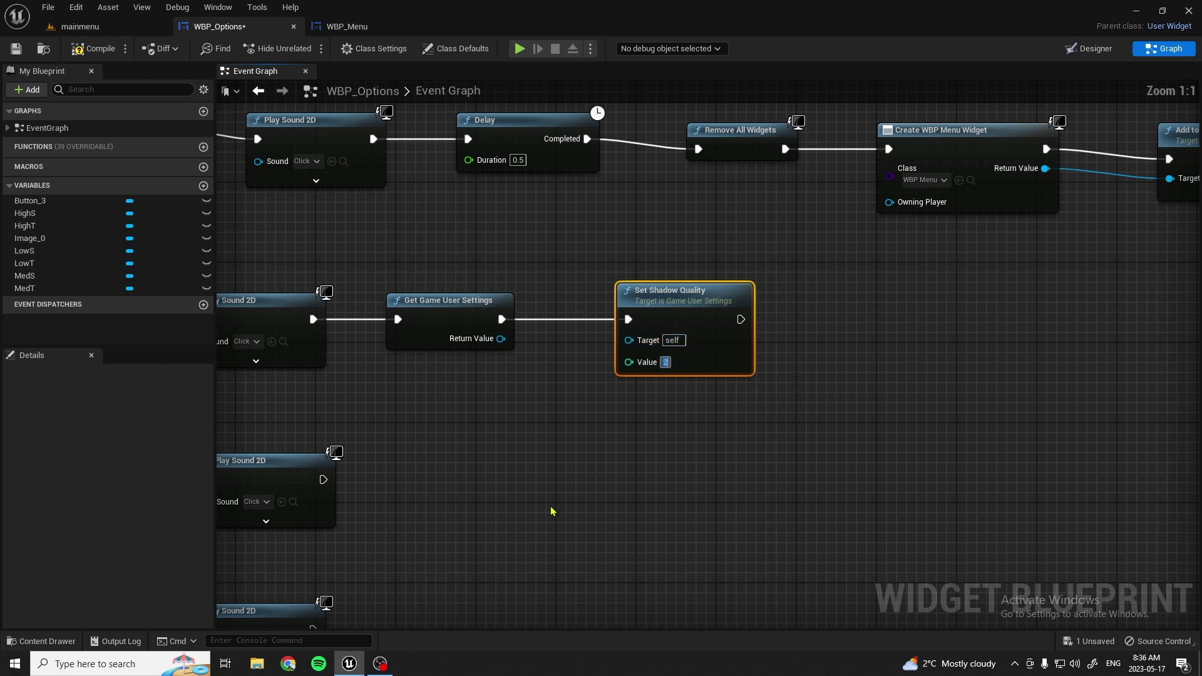
mouse_move(551, 511)
right_down()
mouse_move(771, 410)
mouse_move(432, 452)
right_up()
drag(407, 284, 547, 285)
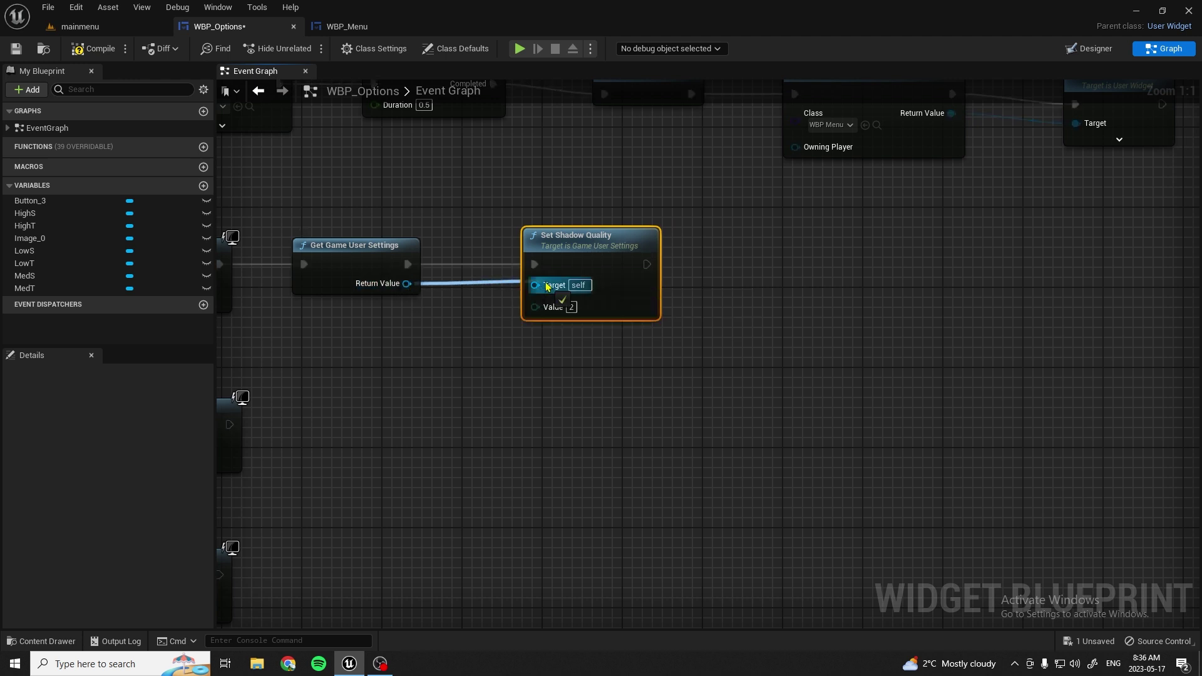
Step: Add Apply Settings after Set Shadow Quality, targeting the game user settings
right_drag(641, 363, 518, 349)
drag(536, 264, 667, 264)
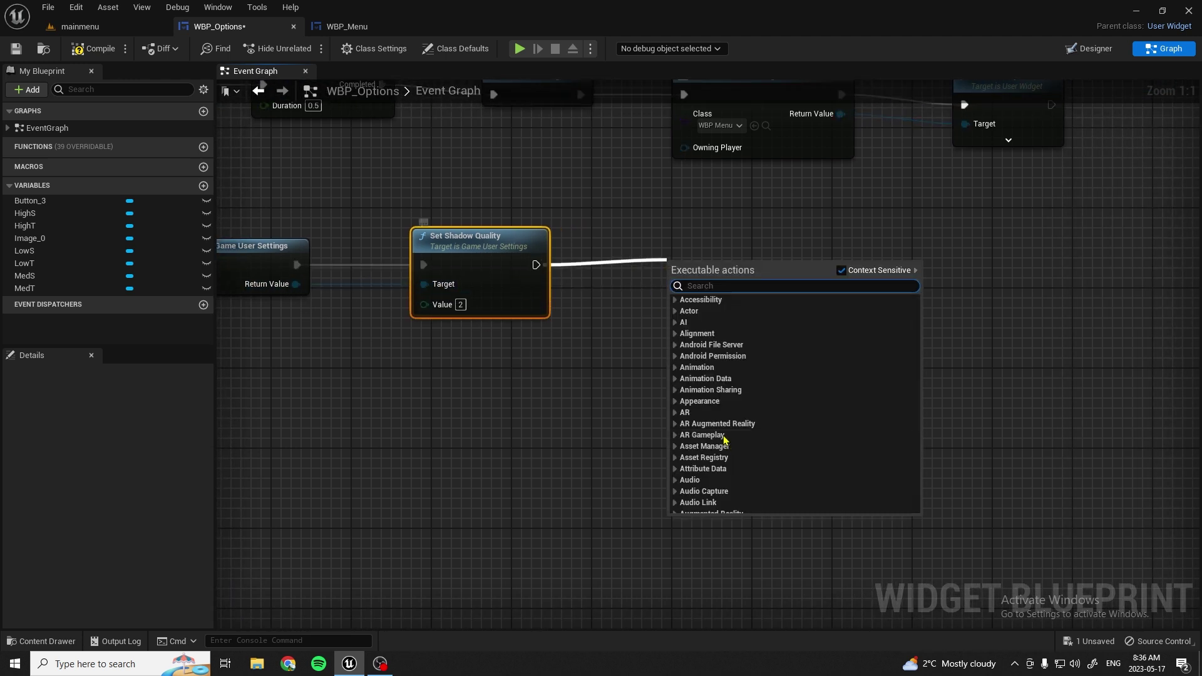
text(a)
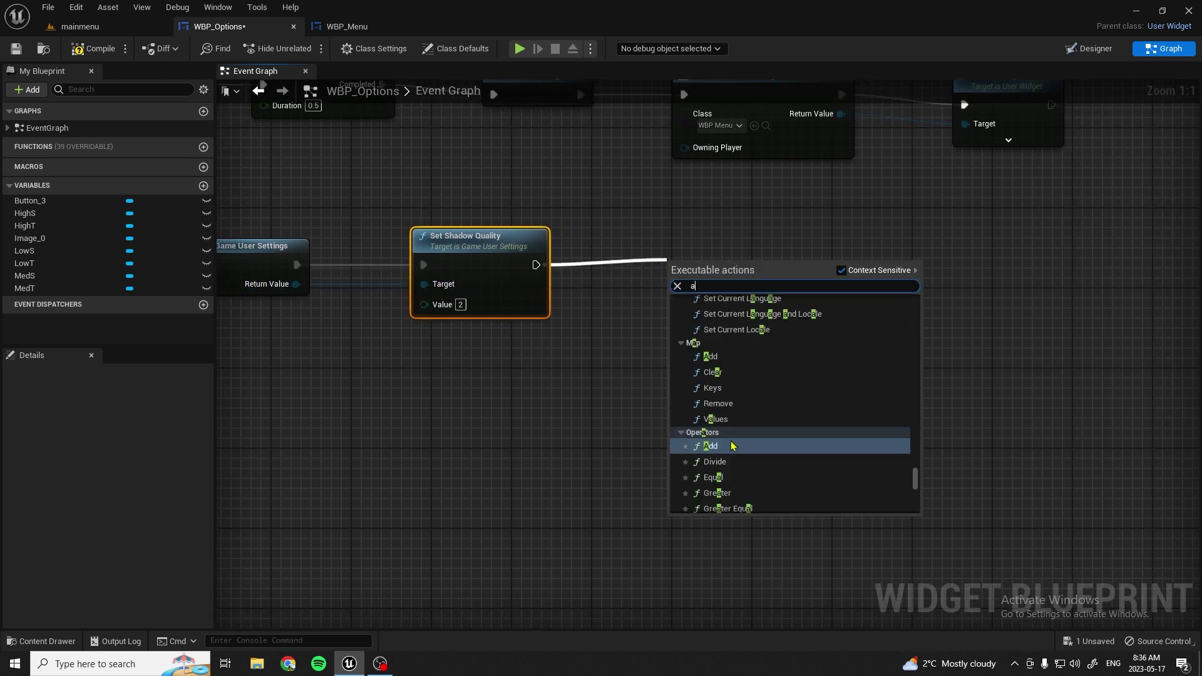
text(ppl)
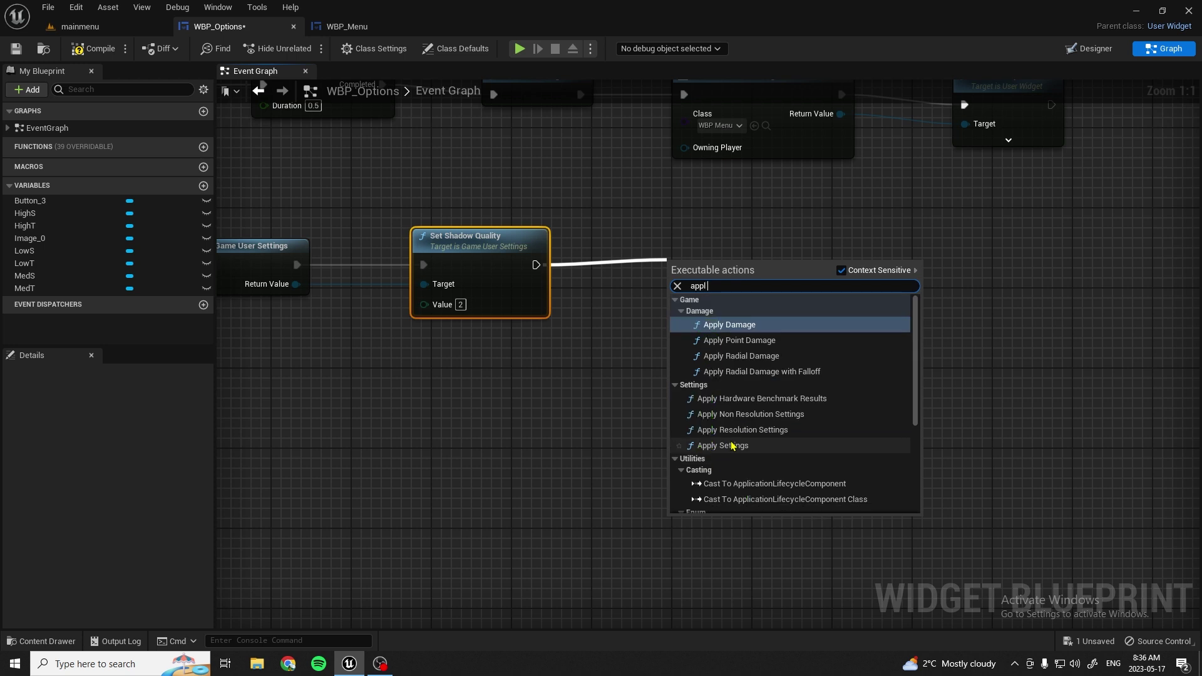
text( set)
key(Return)
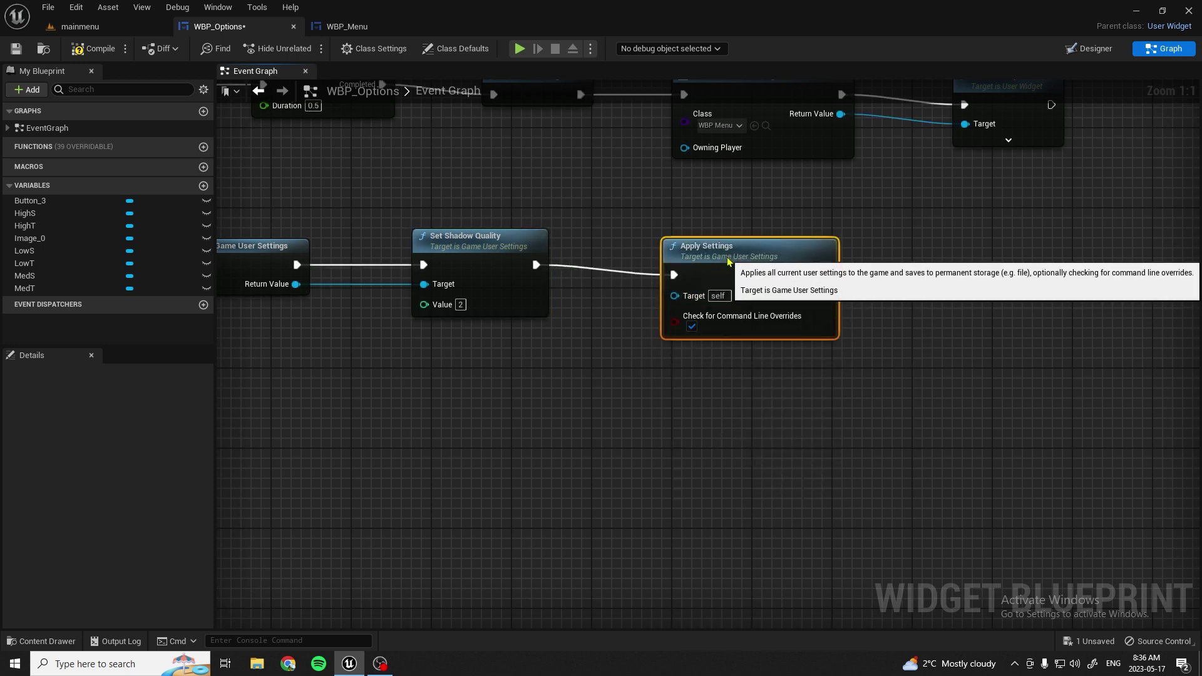
drag(296, 284, 675, 284)
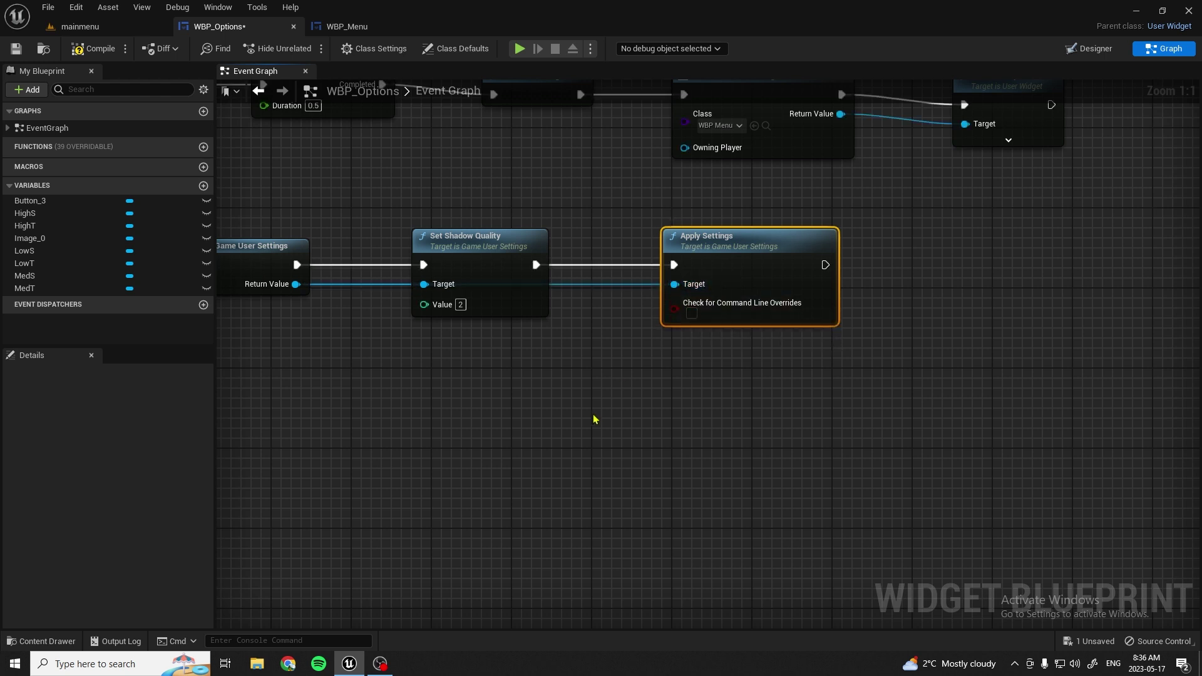
scroll(658, 395, down, 3)
Step: Copy the three settings nodes into the MedS row with shadow quality 1
drag(540, 230, 999, 317)
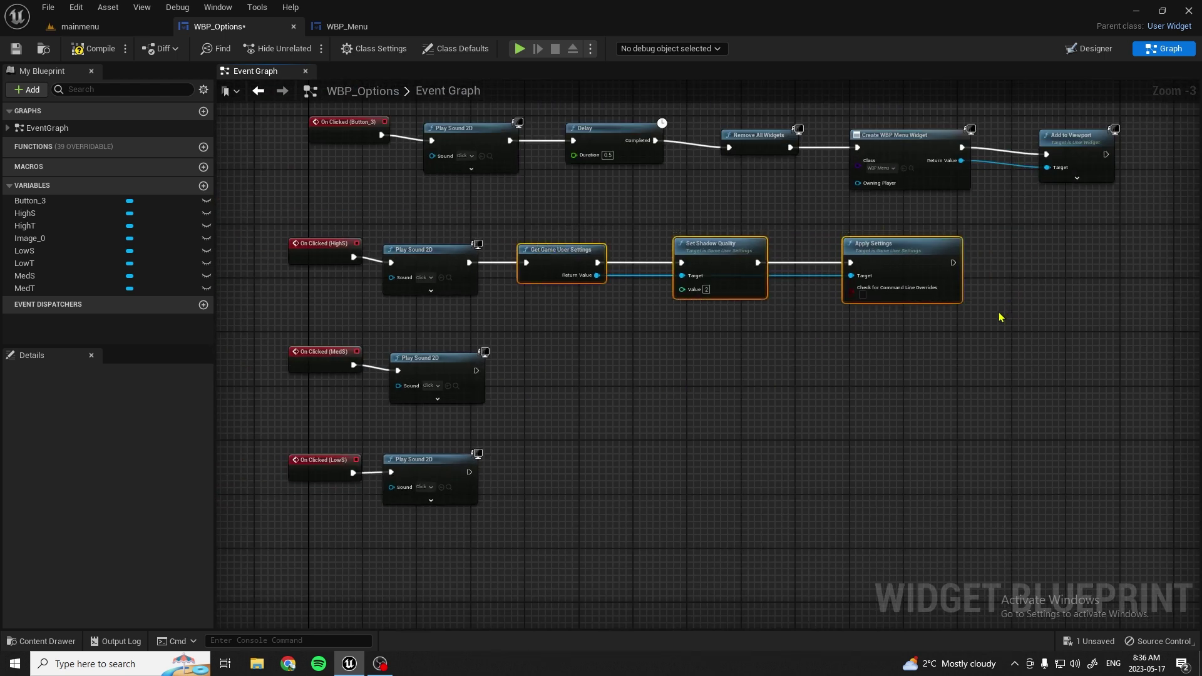
key(ctrl+c)
key(ctrl+v)
drag(846, 456, 695, 355)
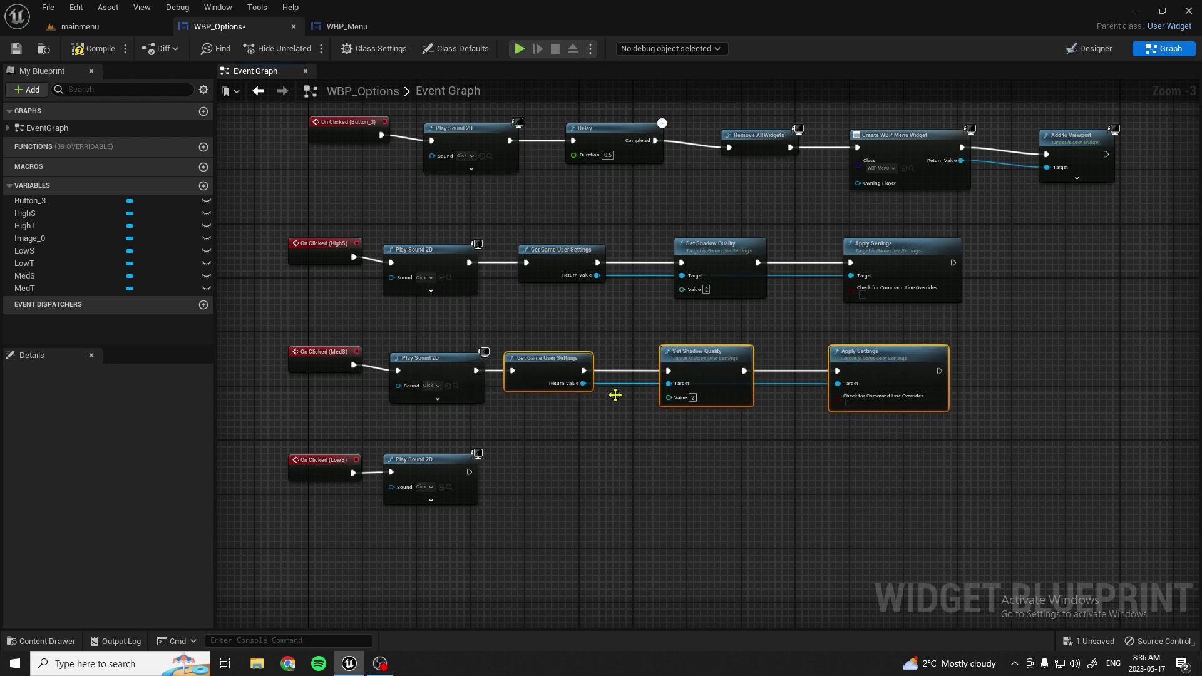
click(693, 397)
click(717, 426)
scroll(631, 458, up, 3)
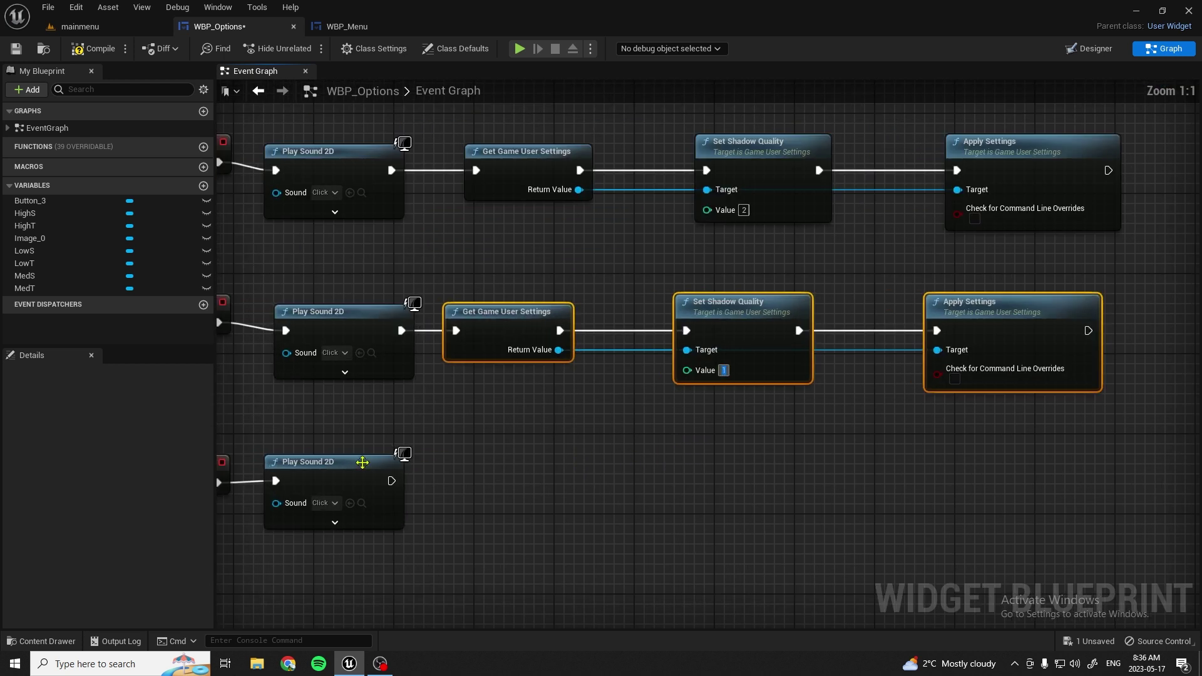
Step: Paste the settings chain into the LowS row, wired after its sound, with shadow quality 0
click(595, 532)
key(ctrl+v)
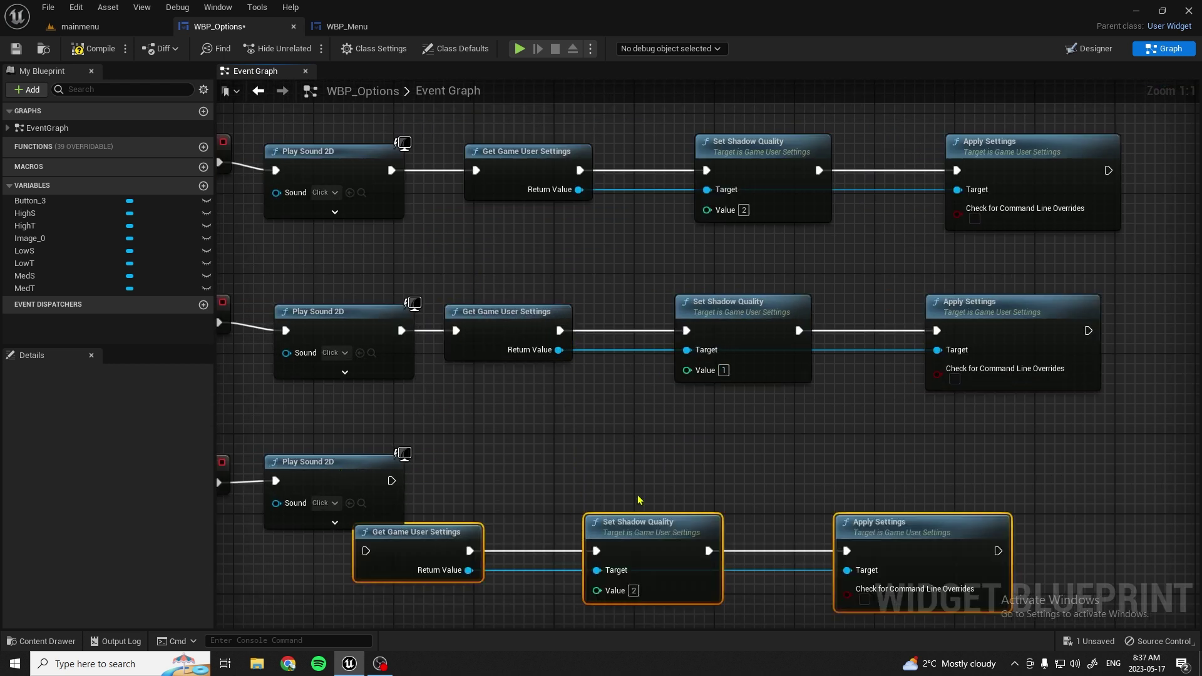
drag(606, 523, 684, 456)
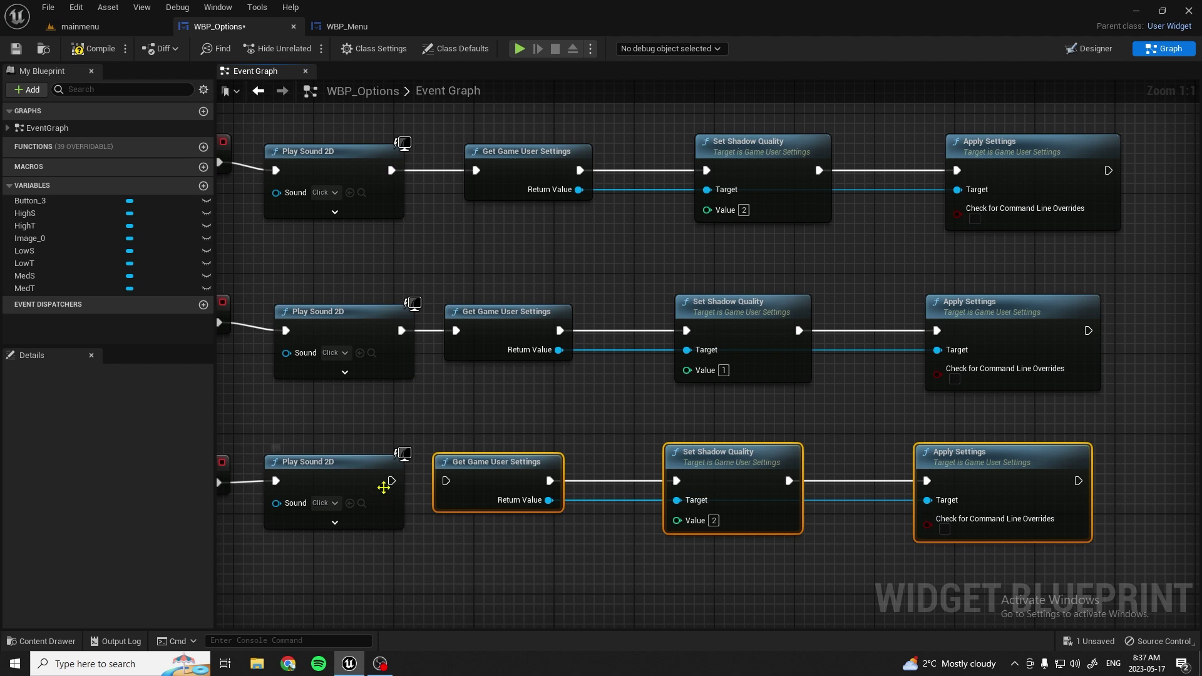
drag(392, 481, 446, 481)
click(714, 521)
scroll(678, 501, down, 4)
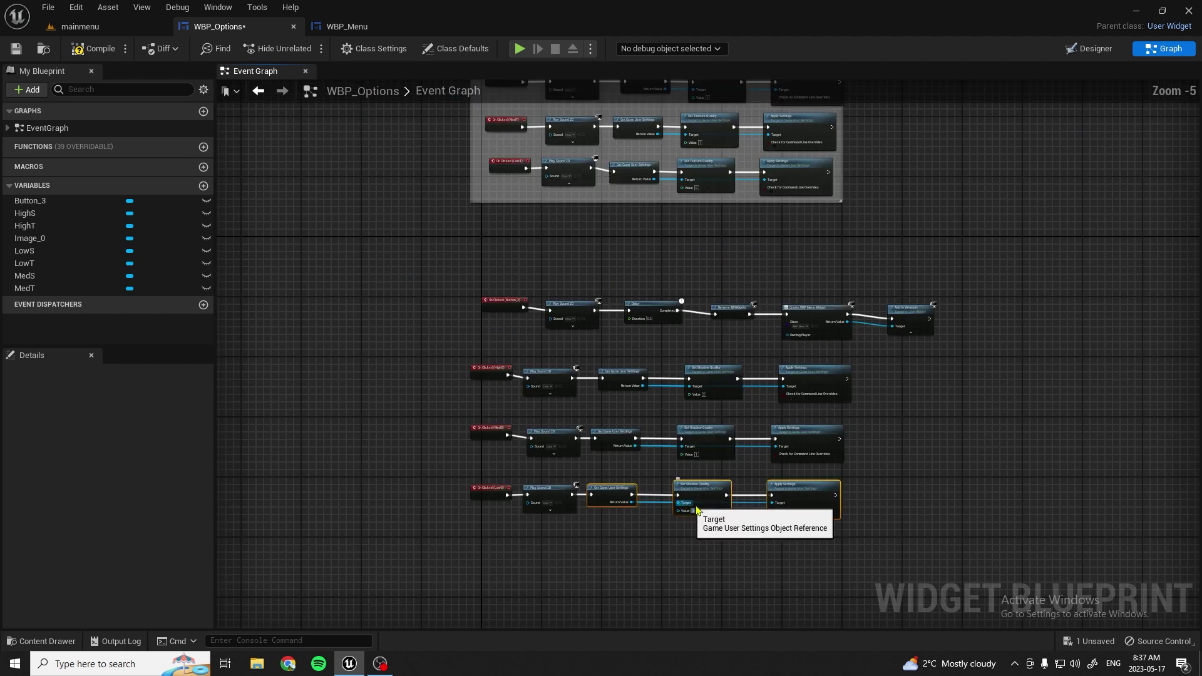
scroll(679, 501, up, 3)
Step: Check the wired button chains, then compile and save WBP_Options
right_drag(1004, 325, 610, 325)
scroll(656, 213, down, 2)
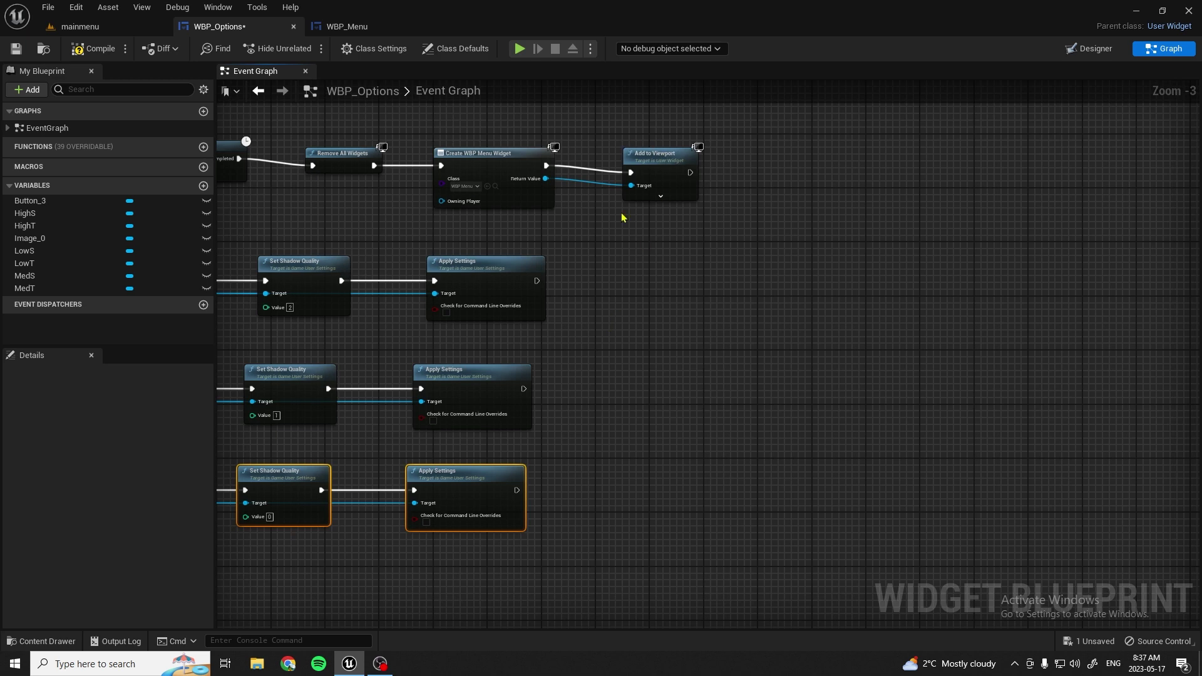
right_drag(621, 218, 944, 137)
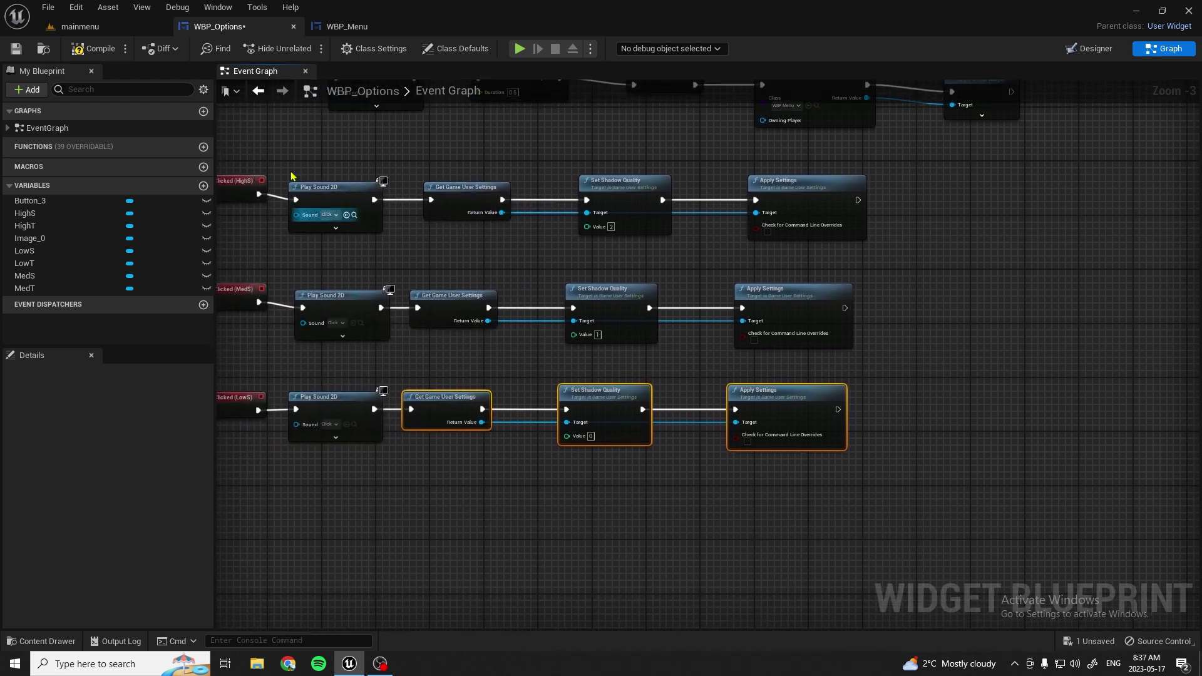
click(15, 48)
Step: Wrap the HighS, MedS and LowS rows in a 'Shadow Quality' comment and compile
right_drag(425, 394, 707, 364)
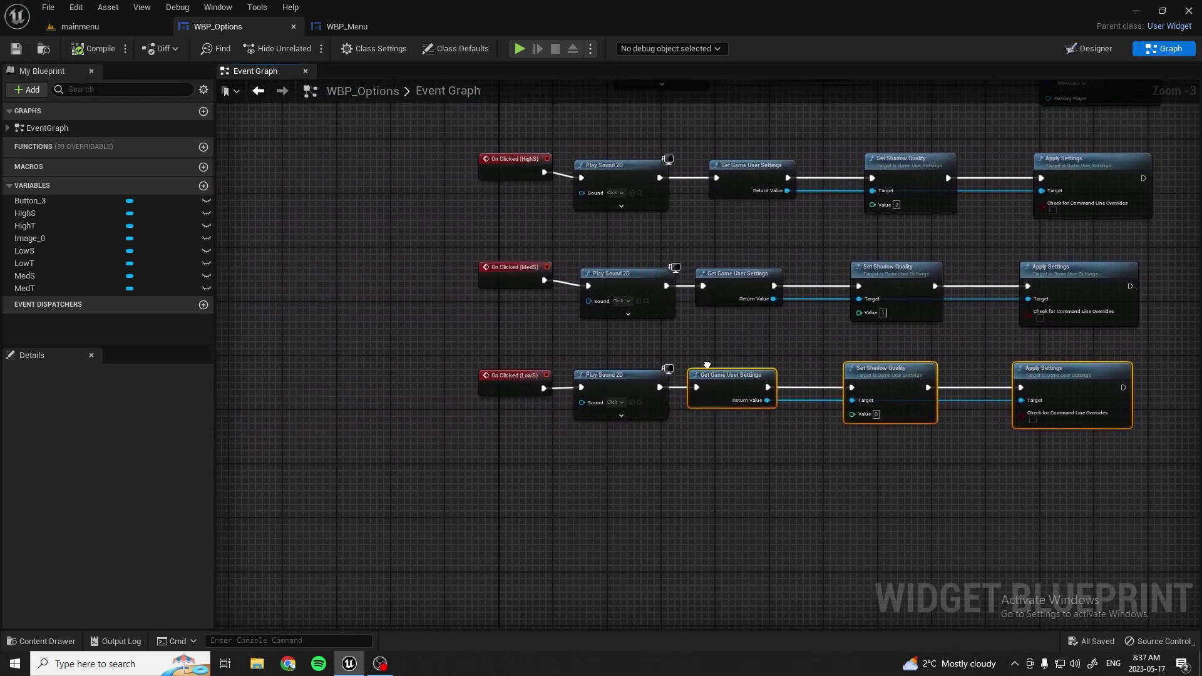
scroll(706, 365, down, 2)
scroll(438, 399, down, 1)
drag(438, 388, 743, 502)
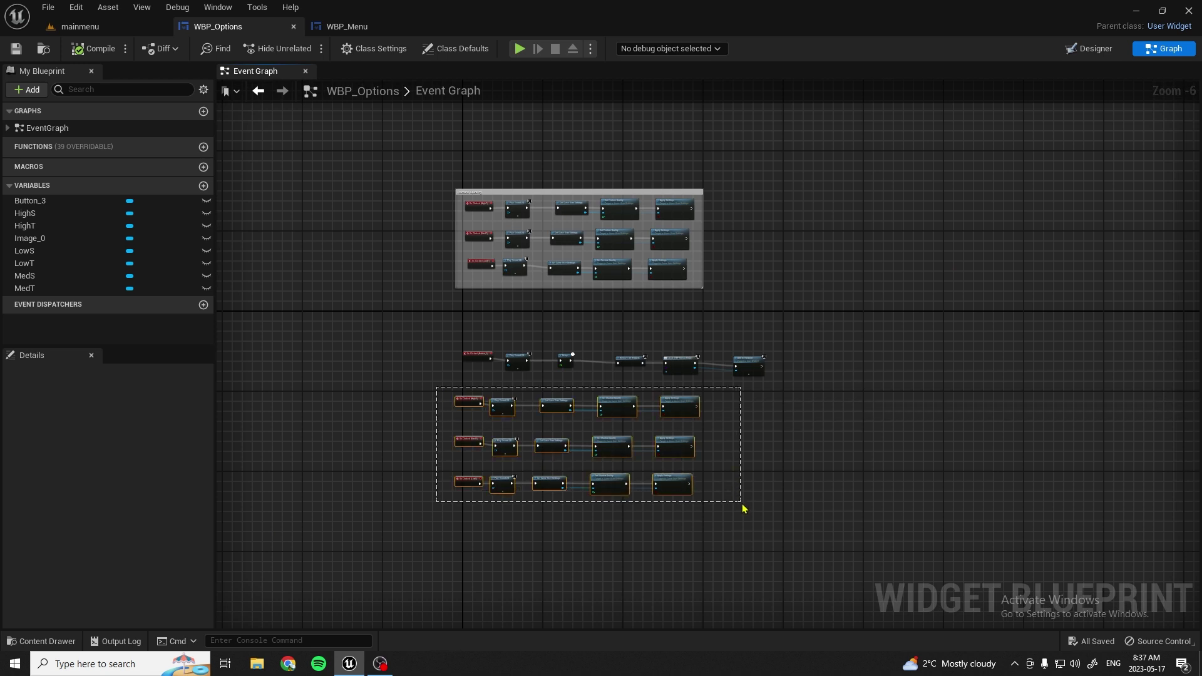
key(c)
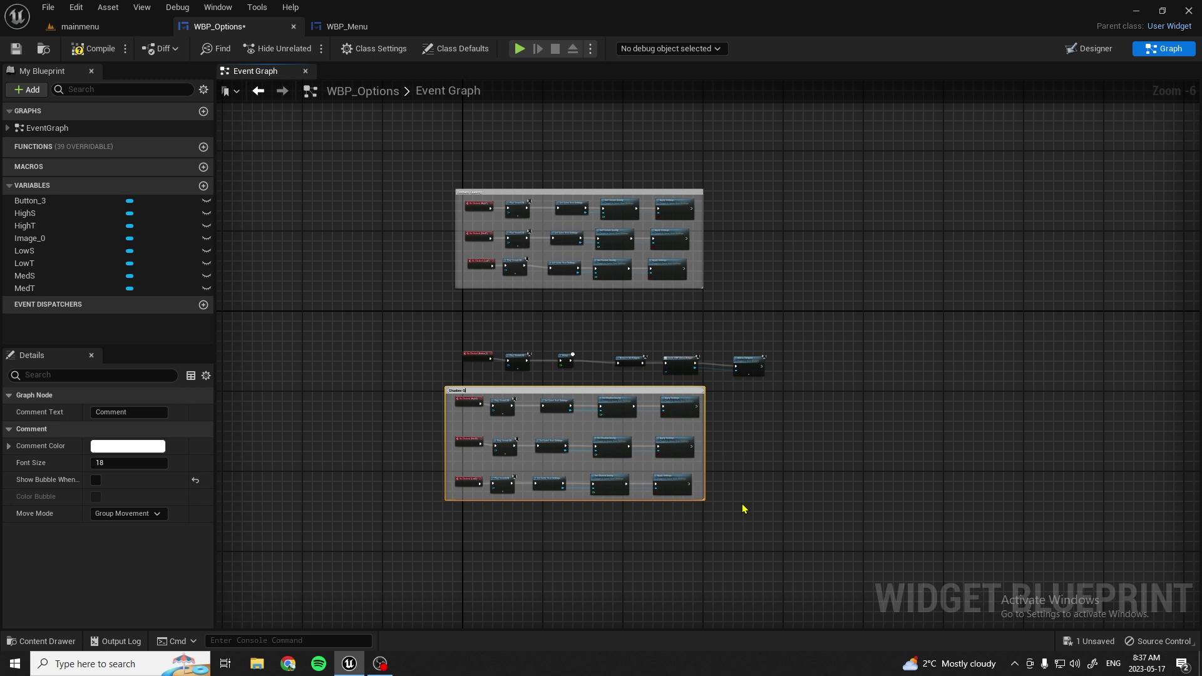
text(uality)
key(Return)
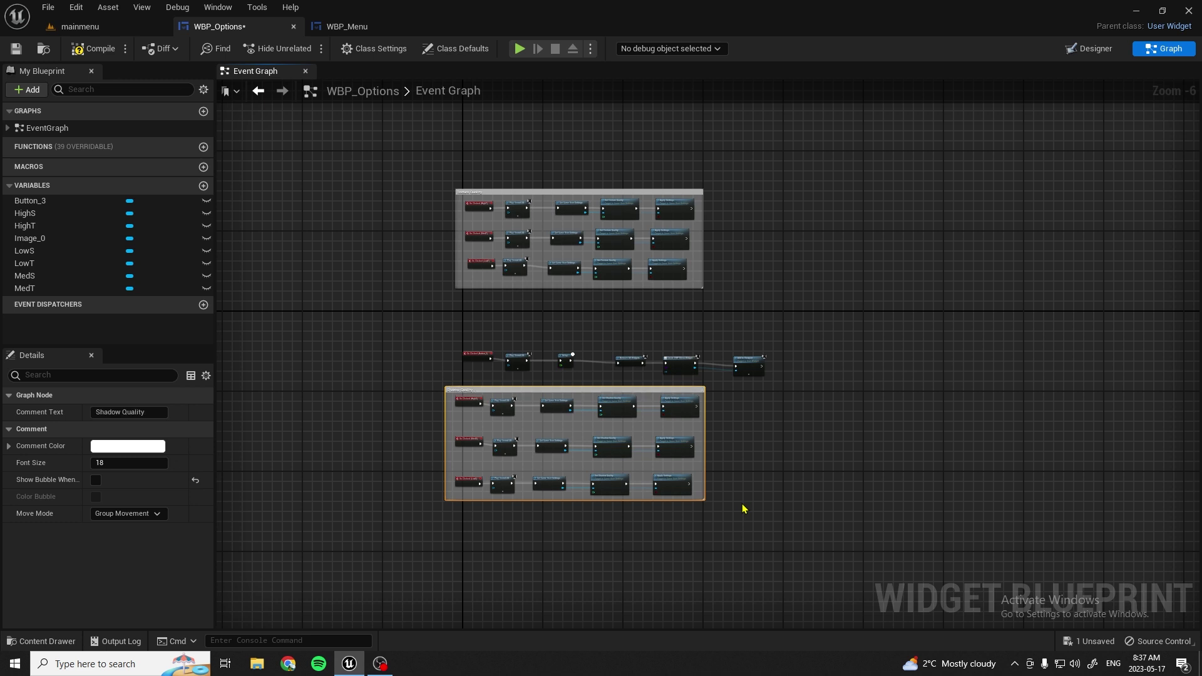
scroll(585, 495, down, 1)
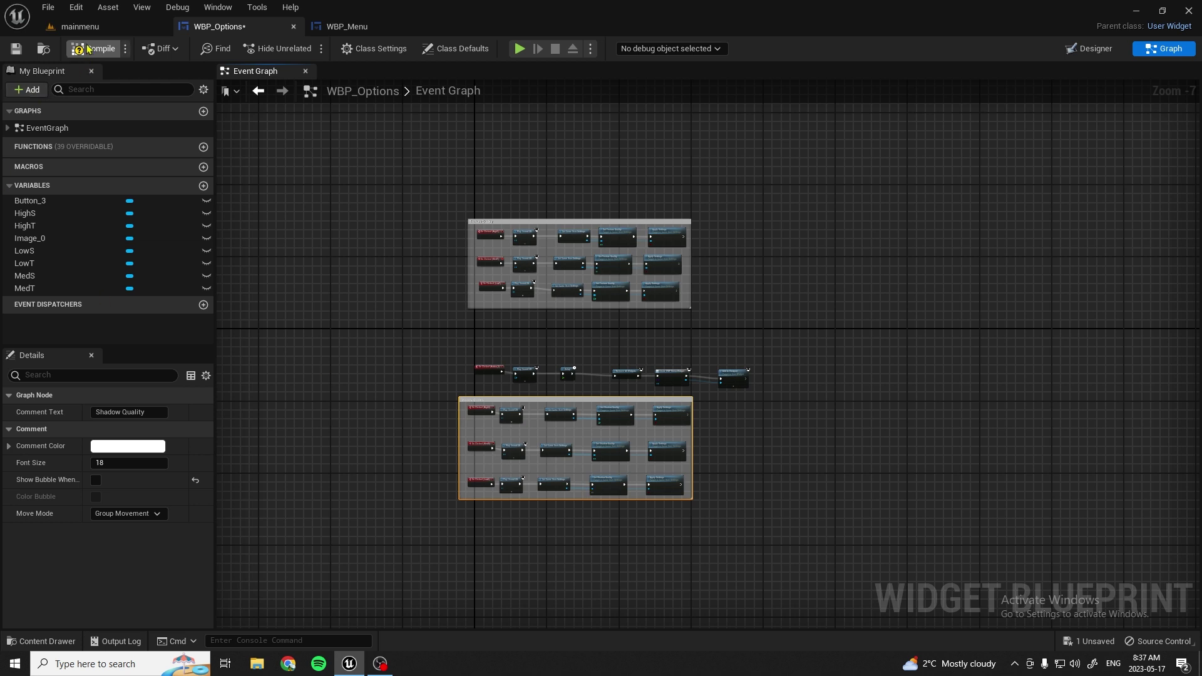
click(16, 47)
scroll(539, 463, up, 3)
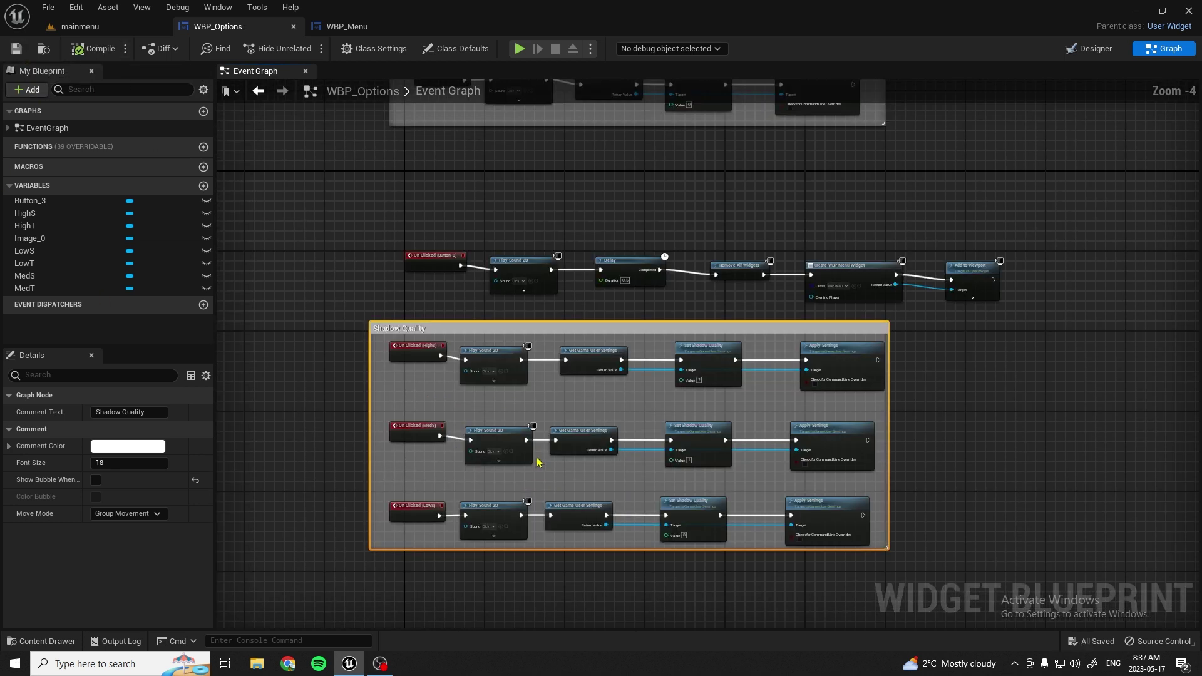
scroll(546, 463, down, 2)
scroll(550, 458, down, 1)
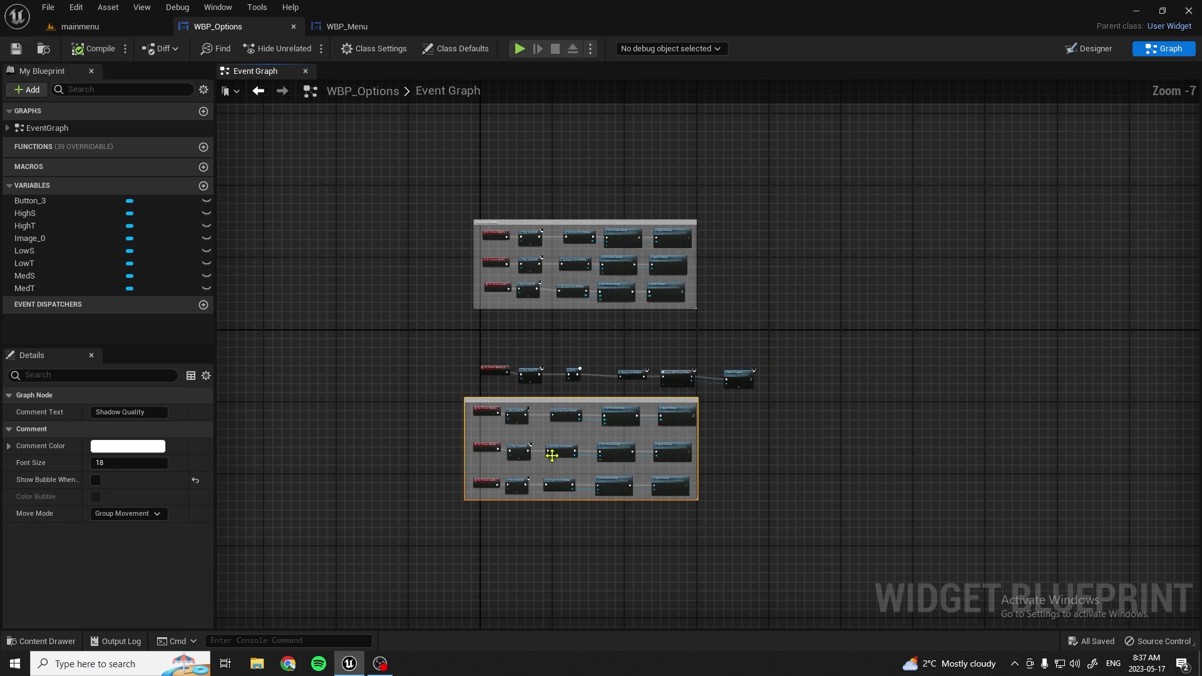
scroll(635, 444, up, 3)
Step: Move the Button_3 node row into place and save WBP_Options
mouse_move(311, 245)
mouse_down()
mouse_move(999, 298)
mouse_move(862, 232)
mouse_up()
click(567, 283)
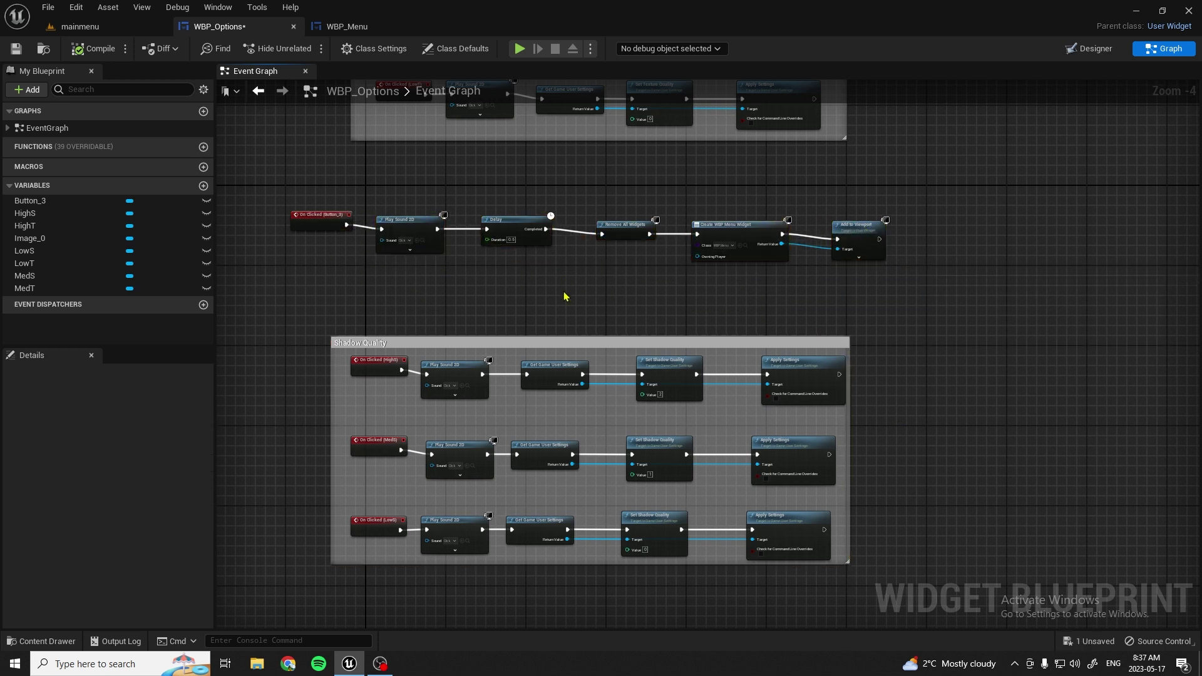
scroll(595, 320, down, 3)
scroll(584, 321, up, 3)
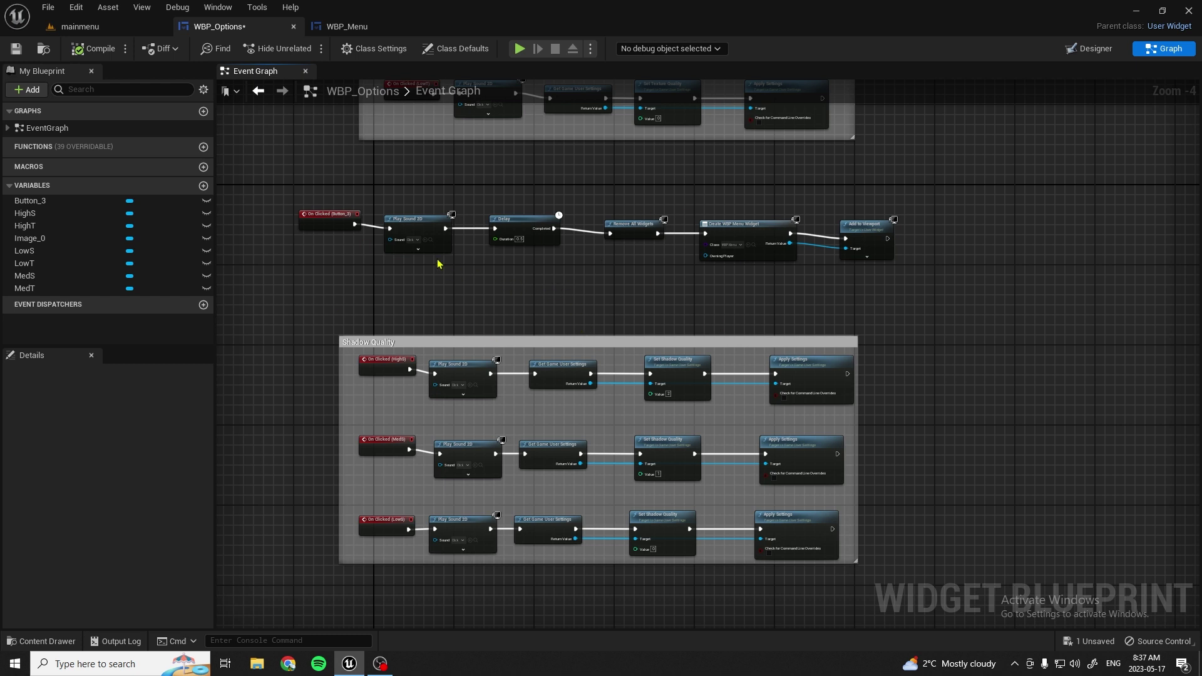
click(15, 48)
mouse_move(346, 26)
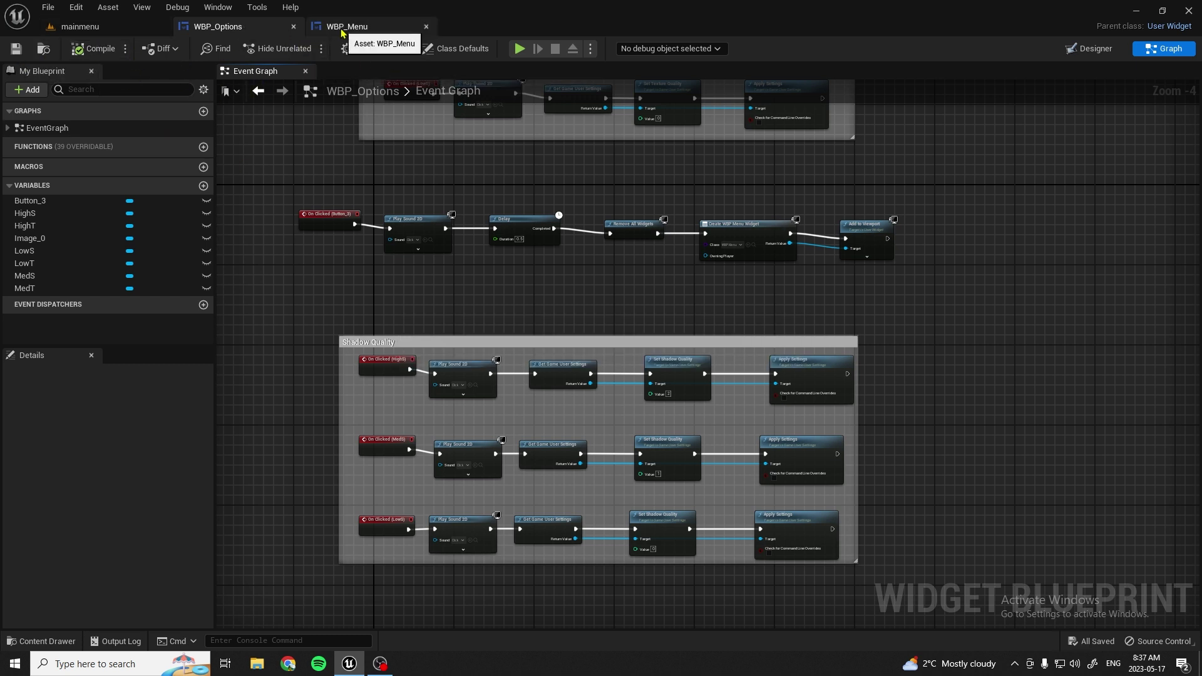
Step: In WBP_Menu's graph, add an On Clicked event for OPtions near the Quit chain
click(344, 29)
scroll(714, 345, down, 1)
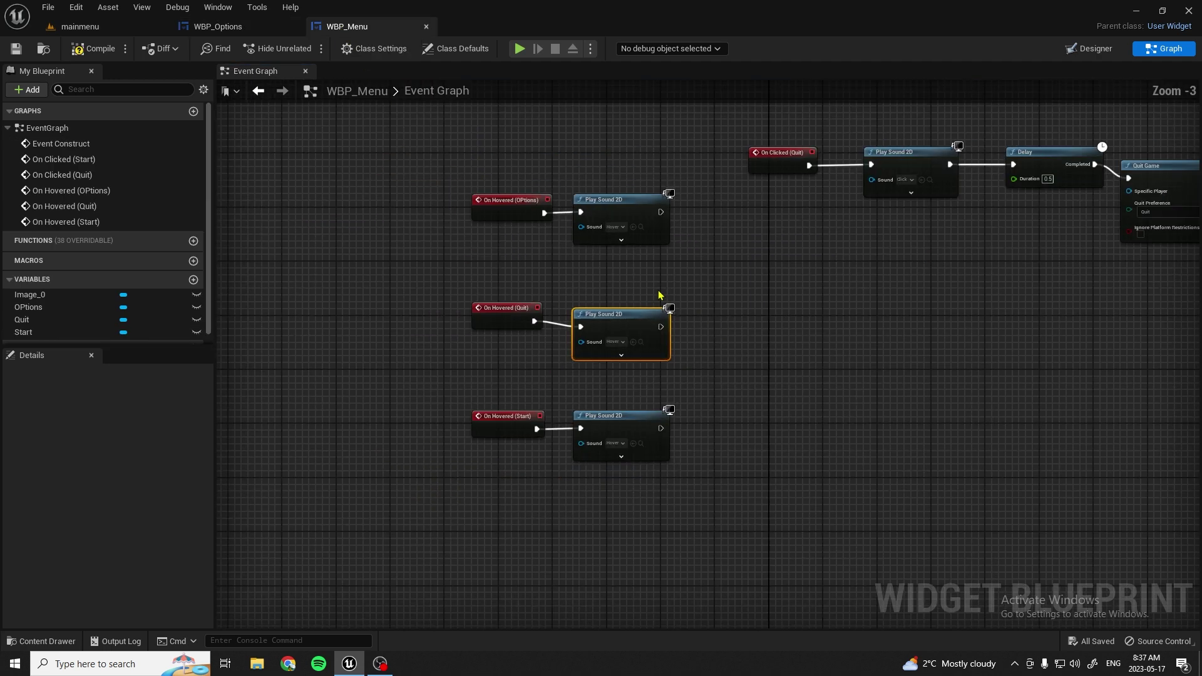
scroll(807, 323, down, 3)
scroll(513, 244, down, 4)
scroll(564, 499, up, 2)
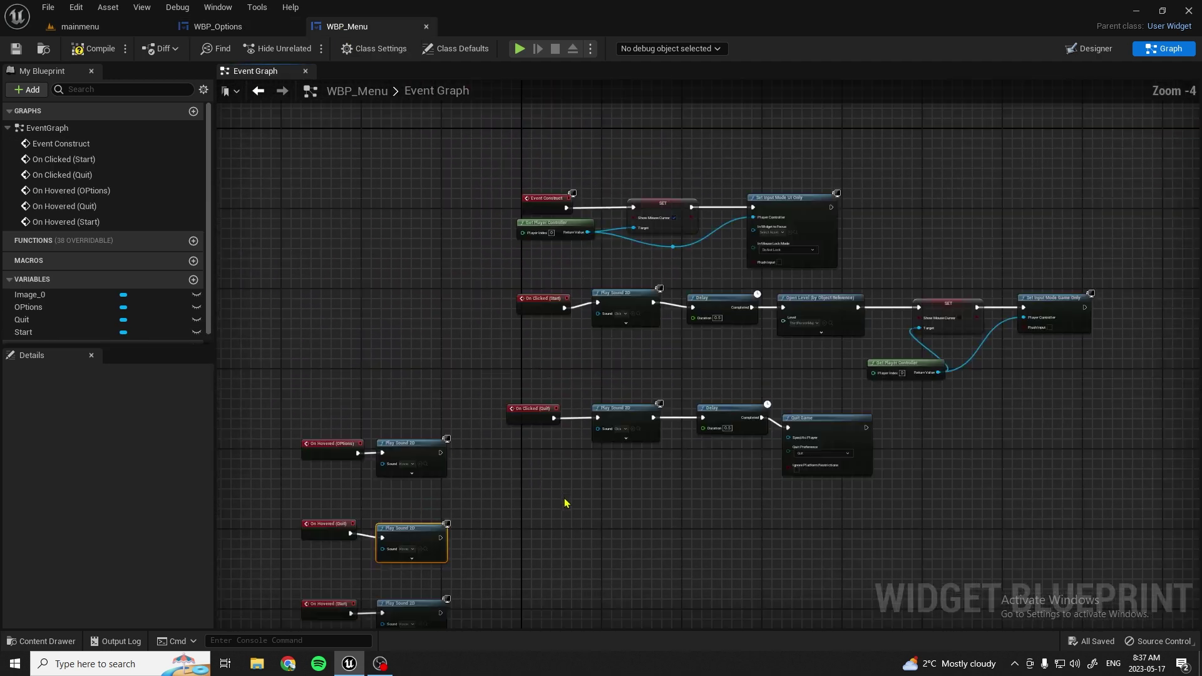
scroll(572, 499, up, 1)
scroll(567, 424, up, 2)
click(81, 309)
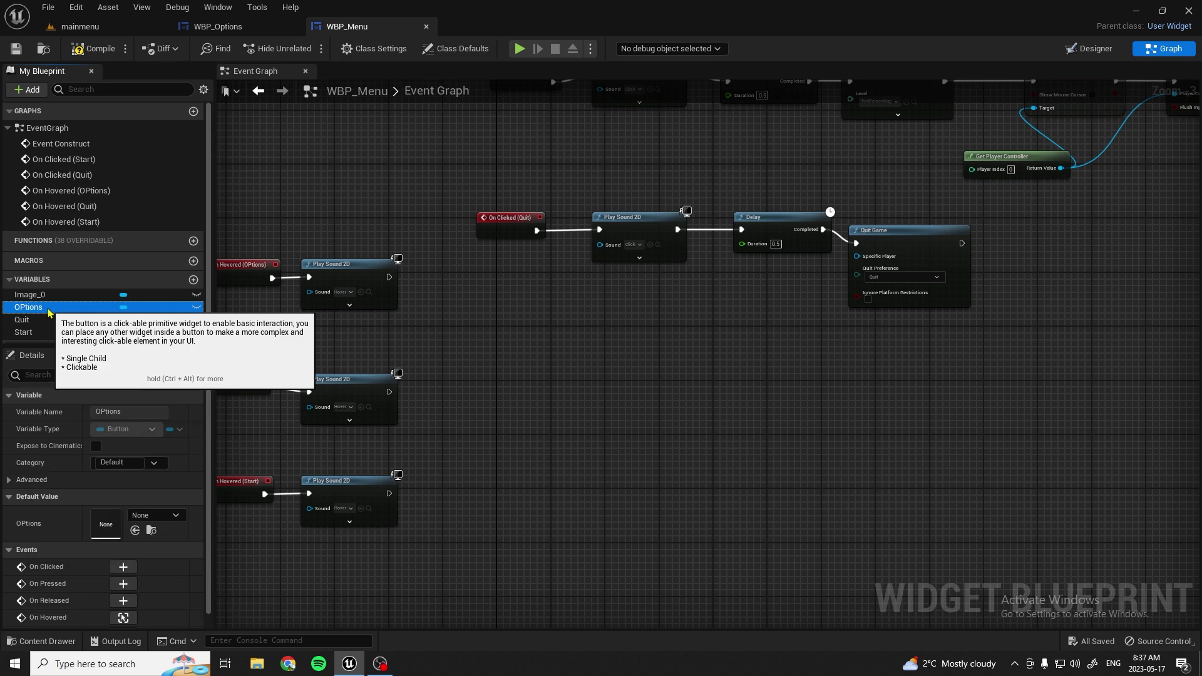
click(123, 568)
drag(283, 568, 580, 290)
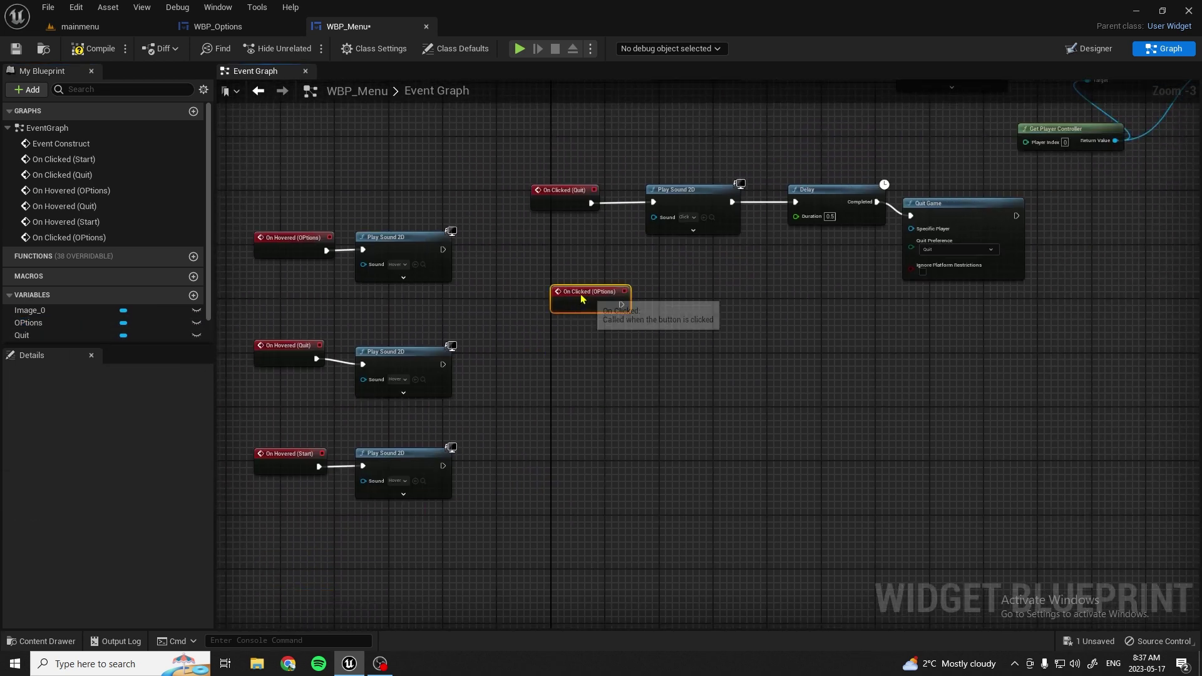
Step: Duplicate the Quit chain's click sound node and wire the OPtions event into it
click(710, 202)
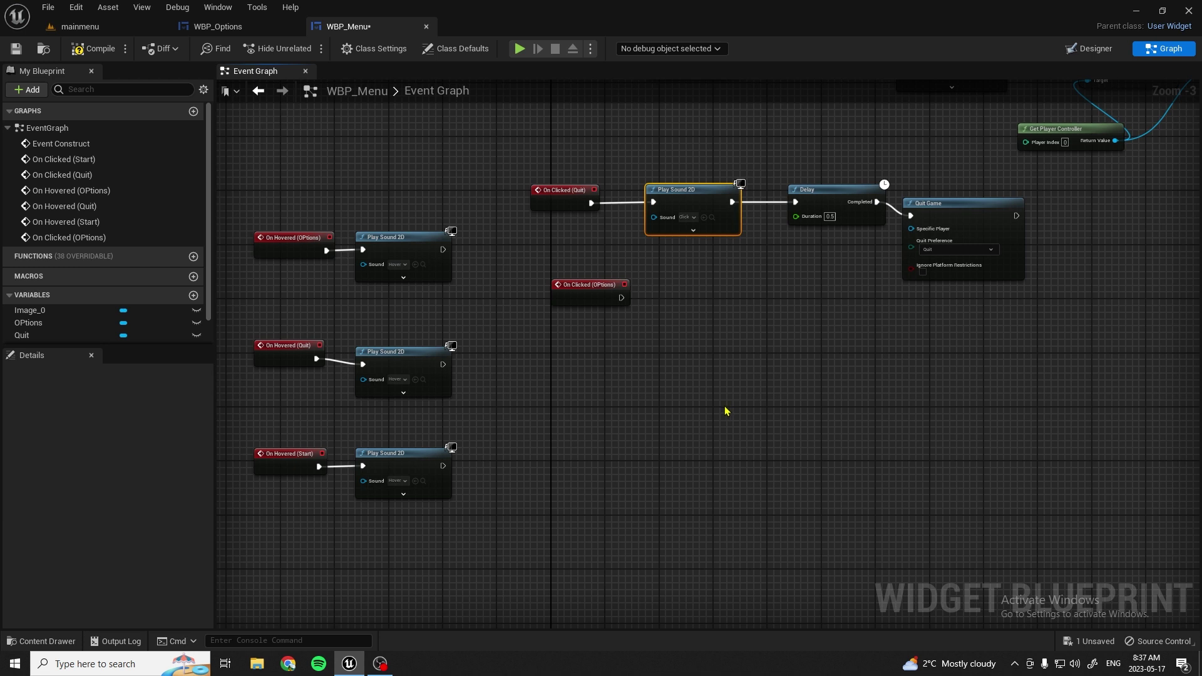
key(ctrl+c)
key(ctrl+v)
drag(775, 421, 703, 297)
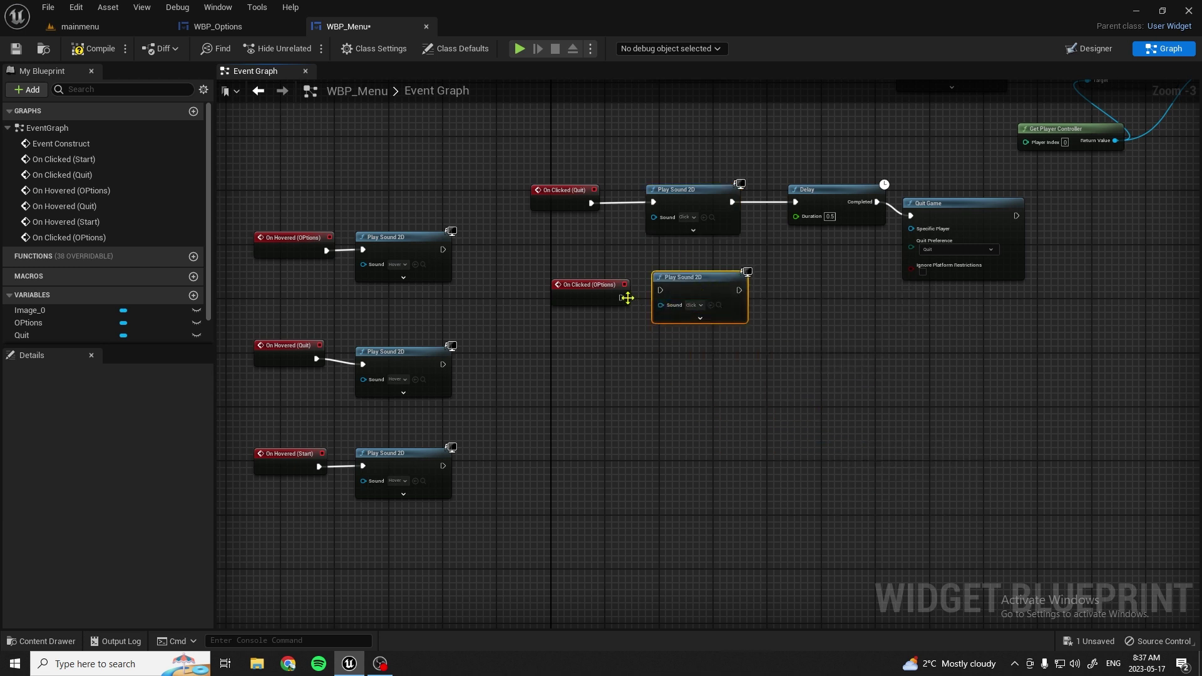
drag(601, 295, 662, 290)
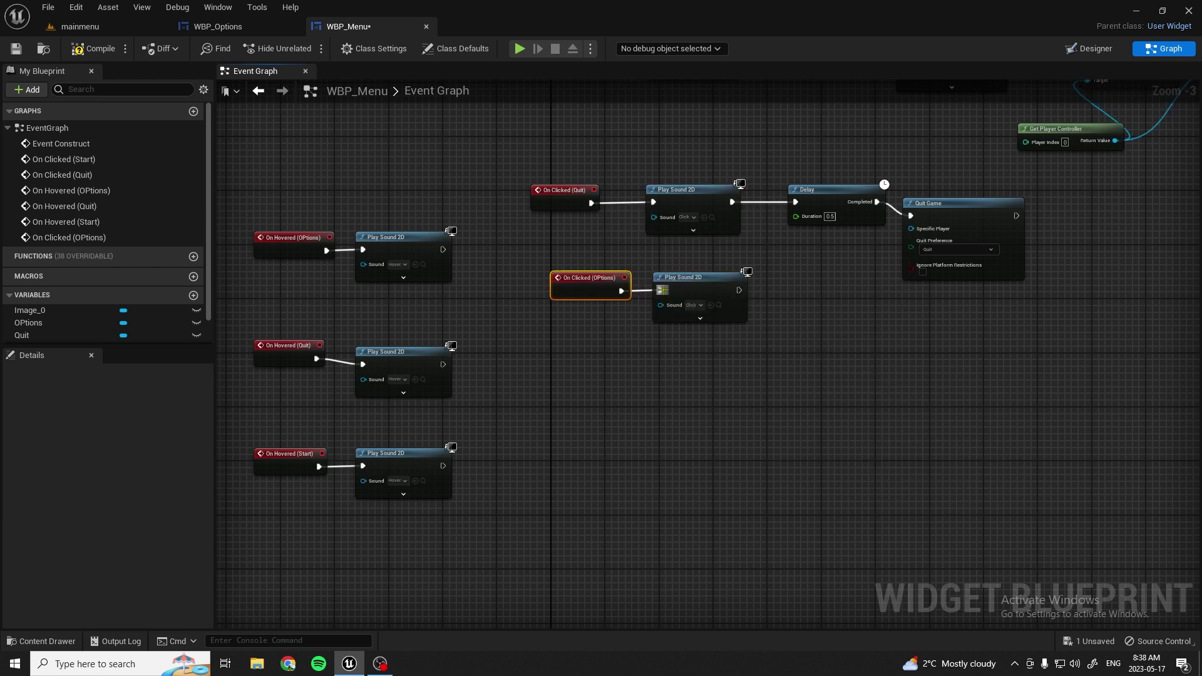
scroll(721, 335, up, 2)
scroll(631, 416, up, 1)
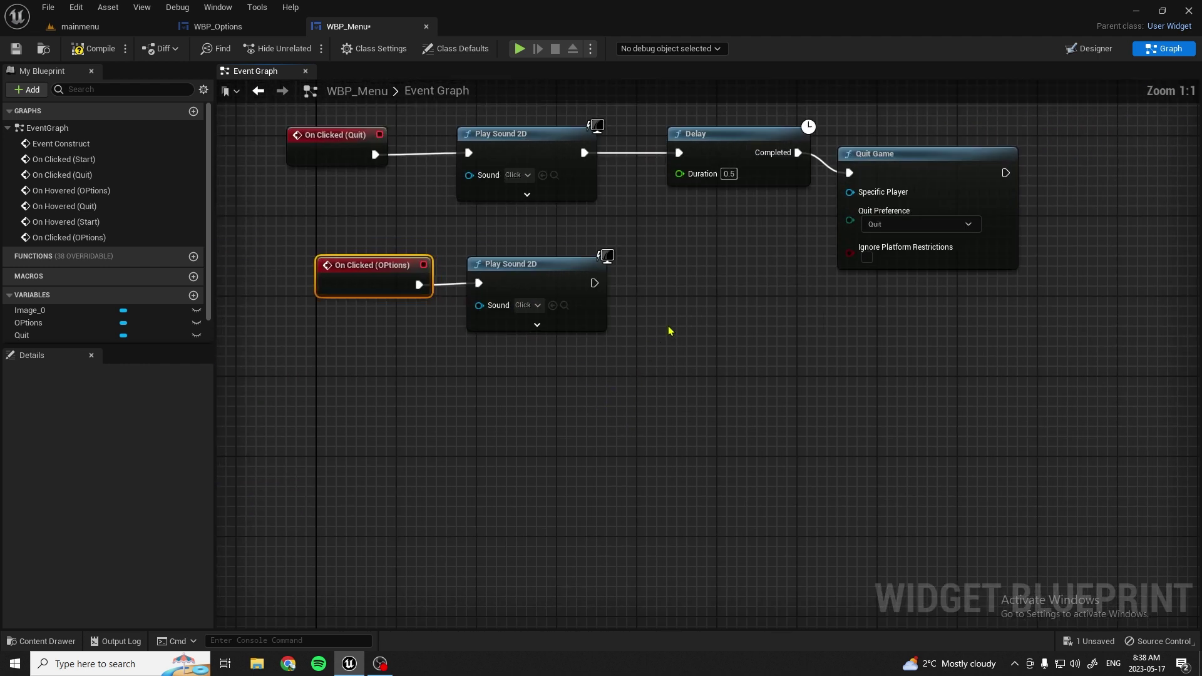
right_drag(670, 331, 551, 379)
Step: After the OPtions sound, add Remove All Widgets and a Create Widget node for WBP_Options
drag(477, 330, 570, 357)
text(remov)
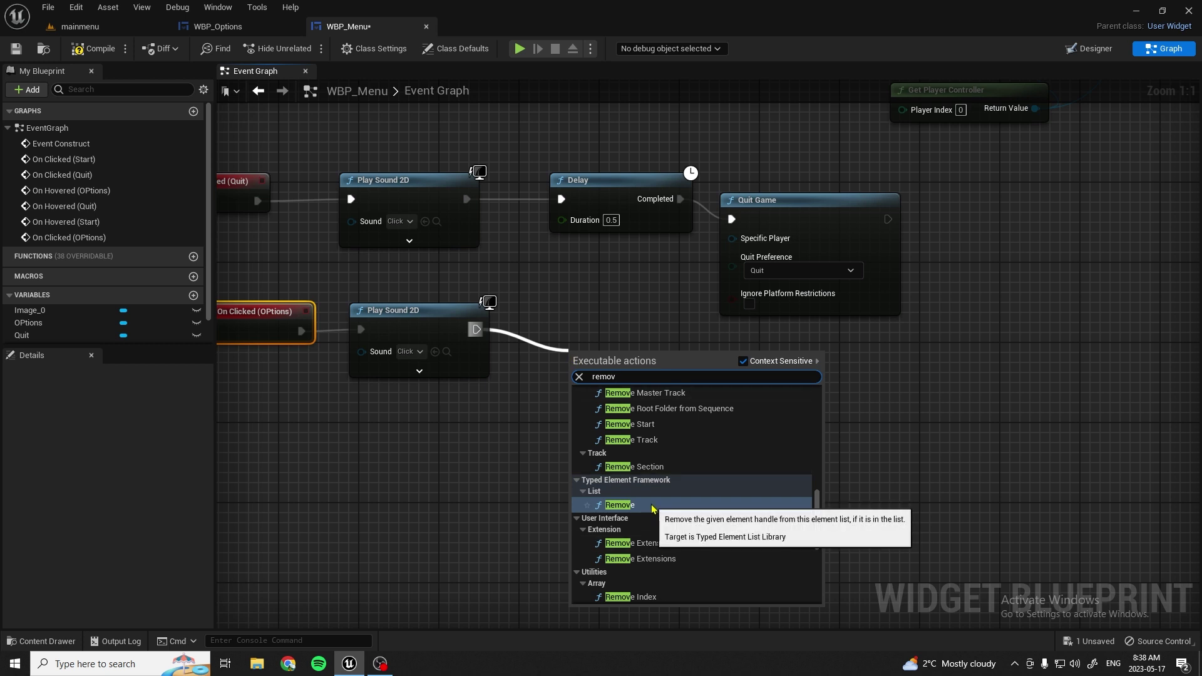
text(e)
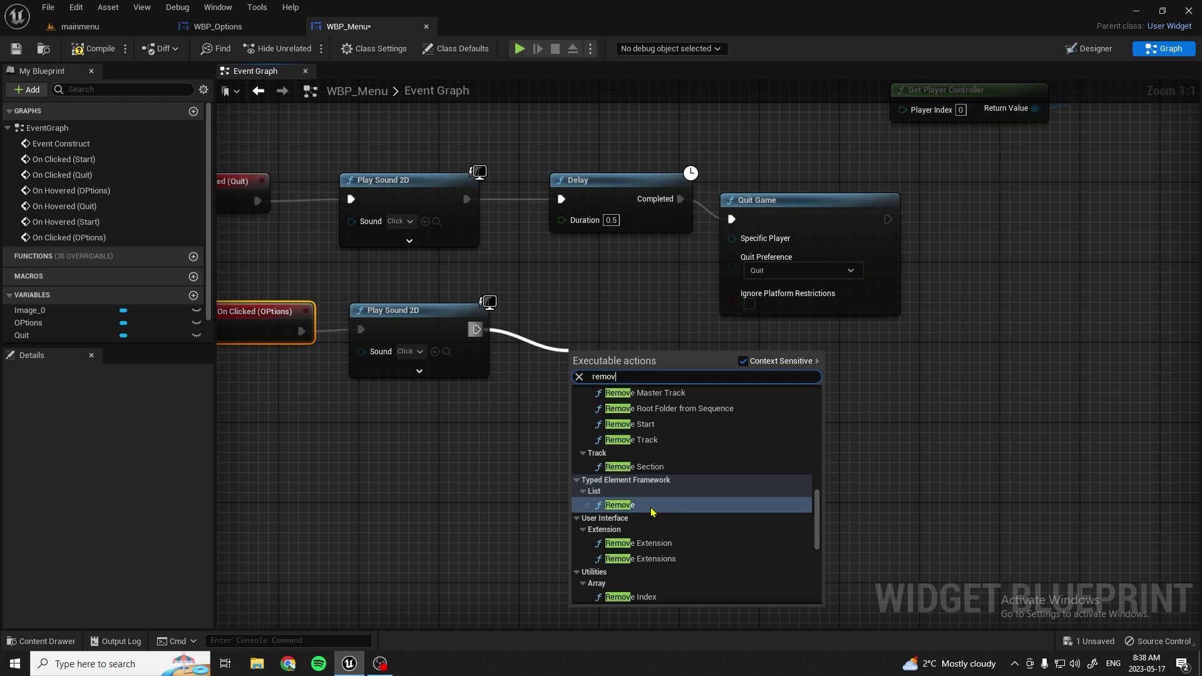
text( all)
click(673, 444)
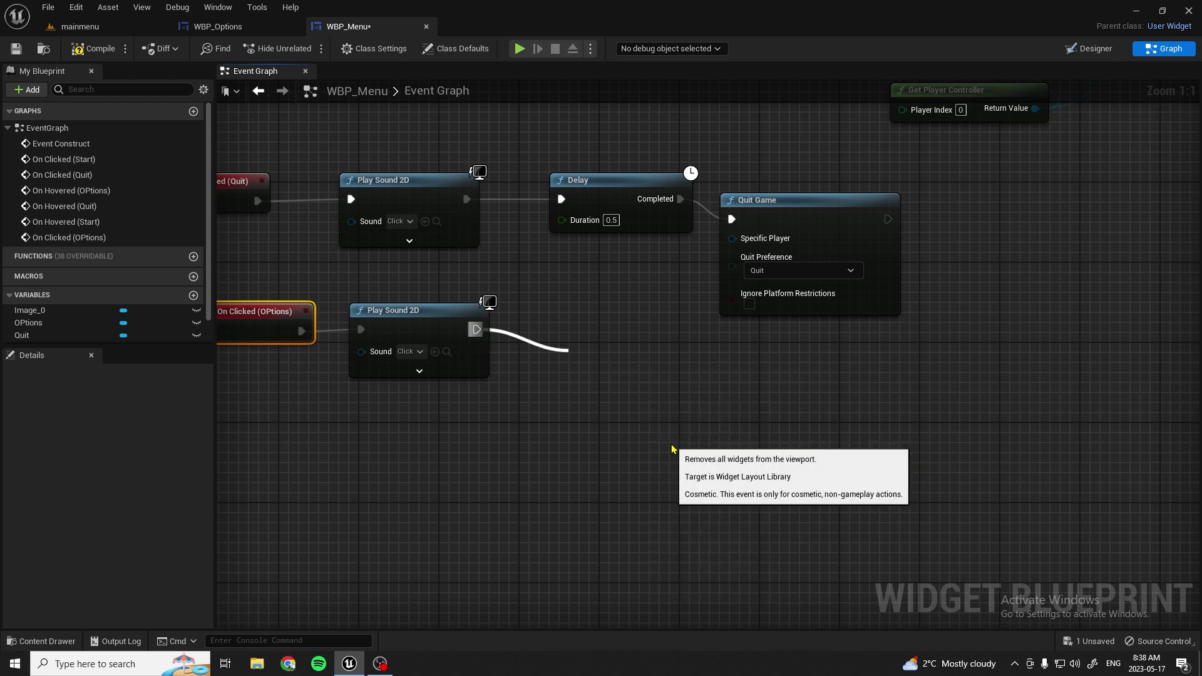
drag(659, 369, 778, 399)
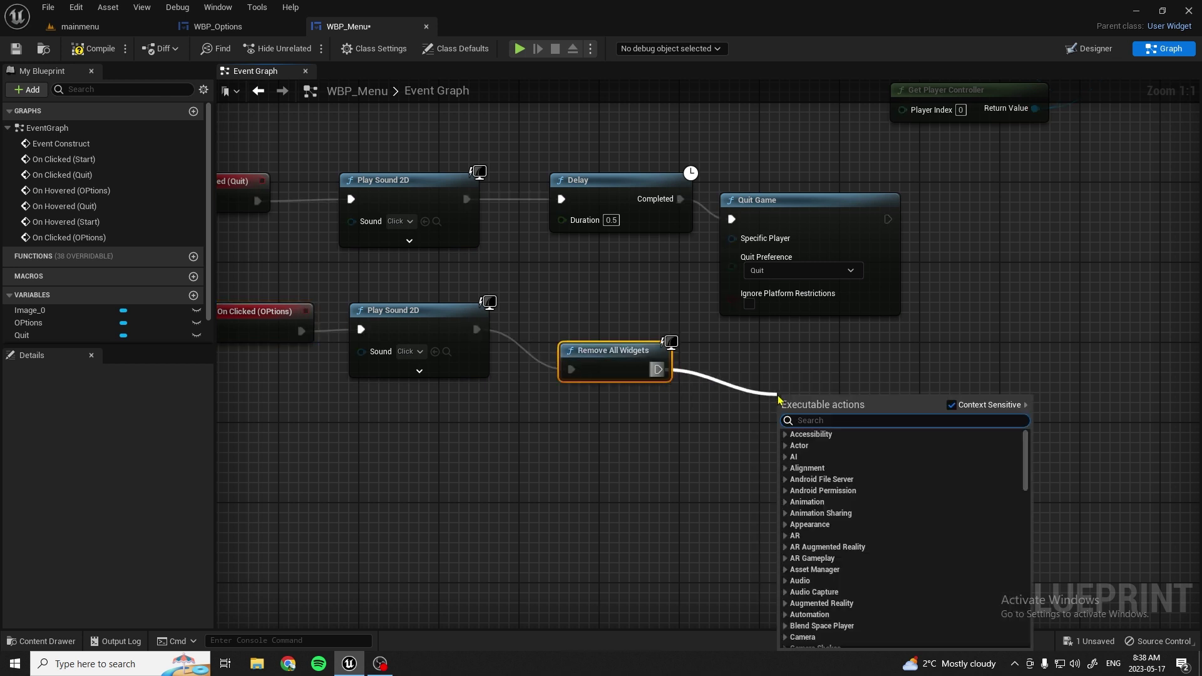
text(create)
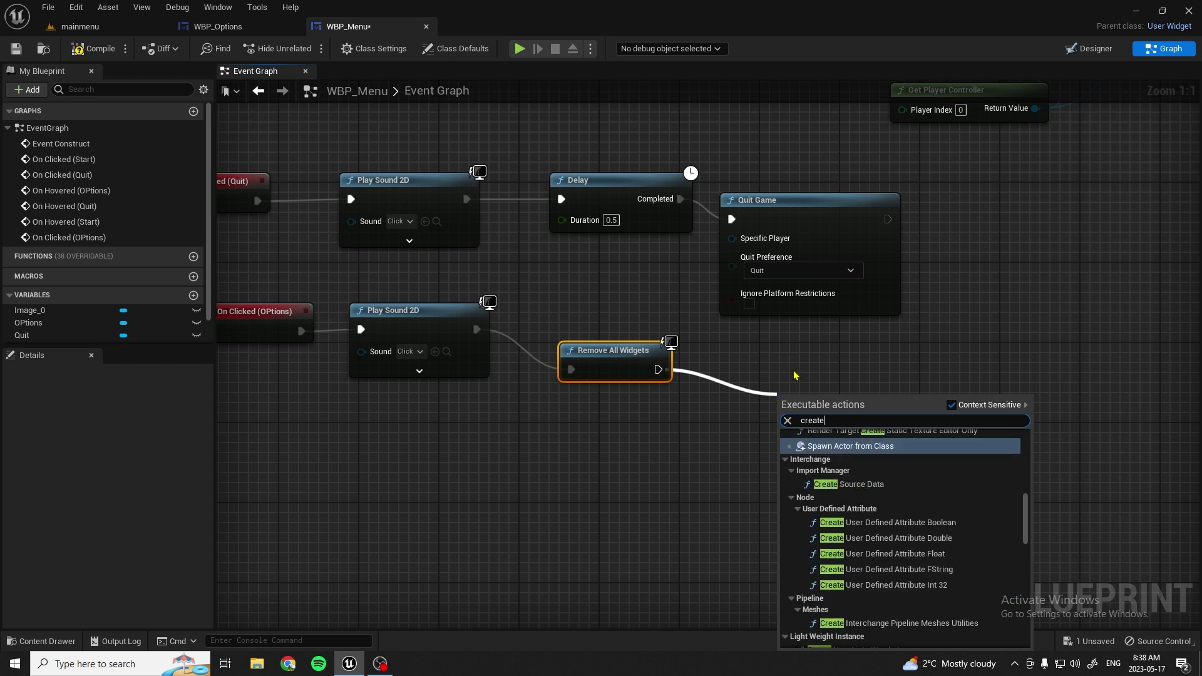
text( w)
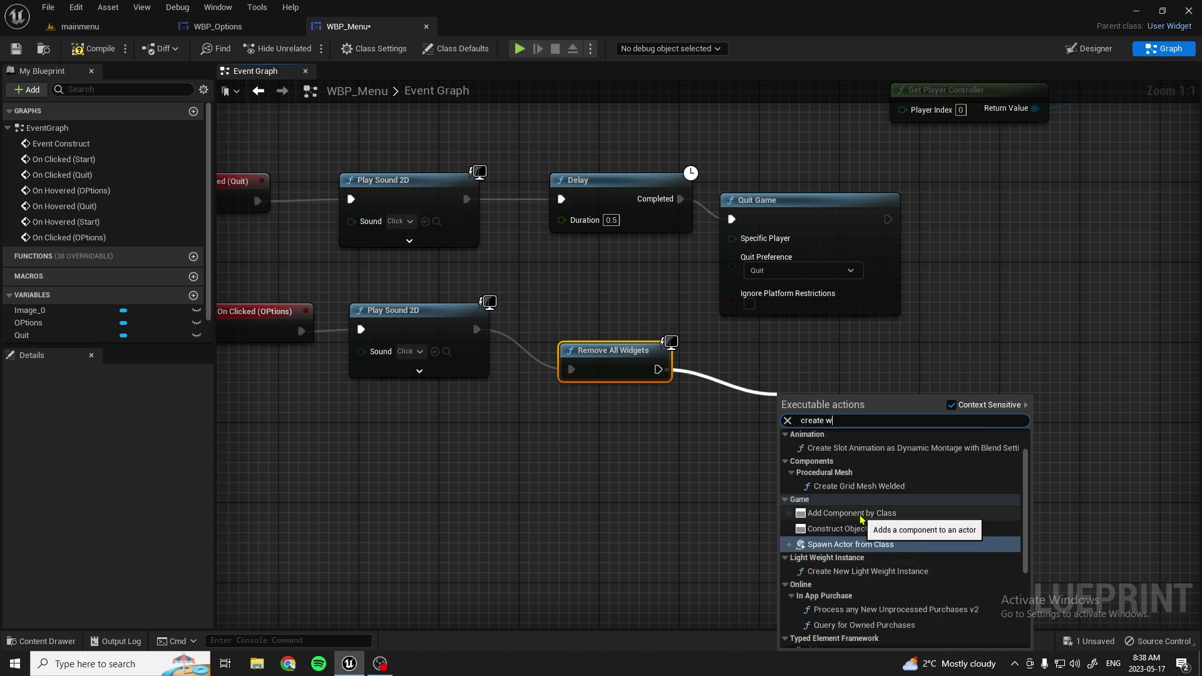
text(id)
click(853, 451)
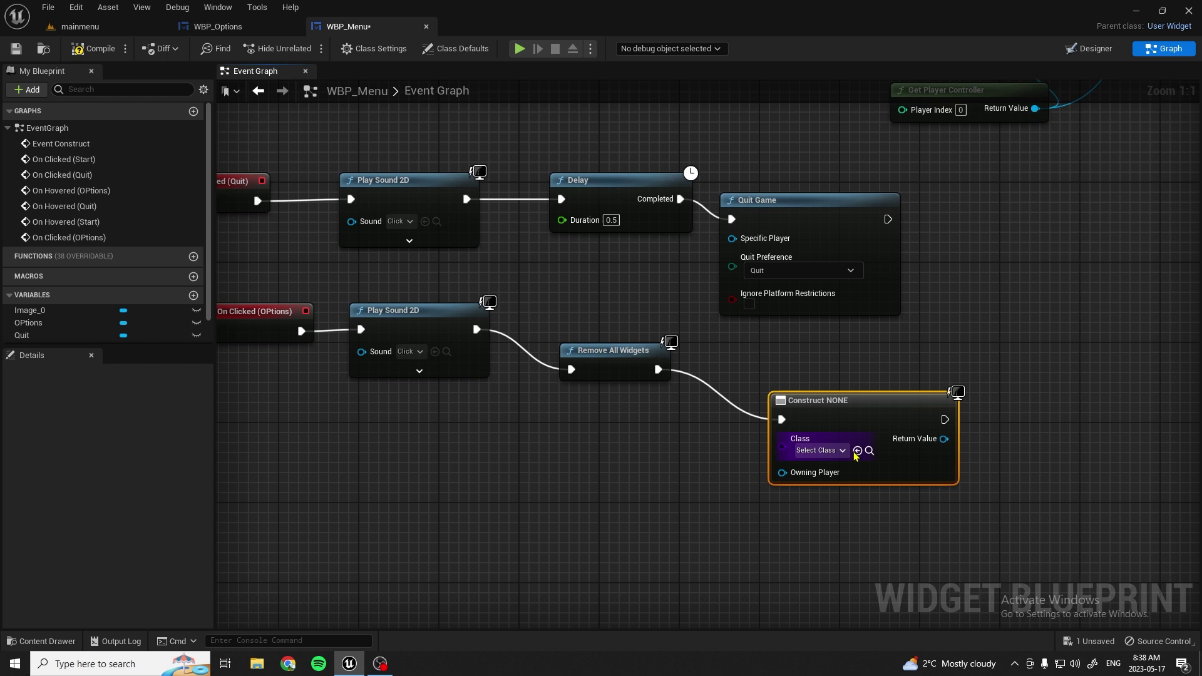
click(817, 451)
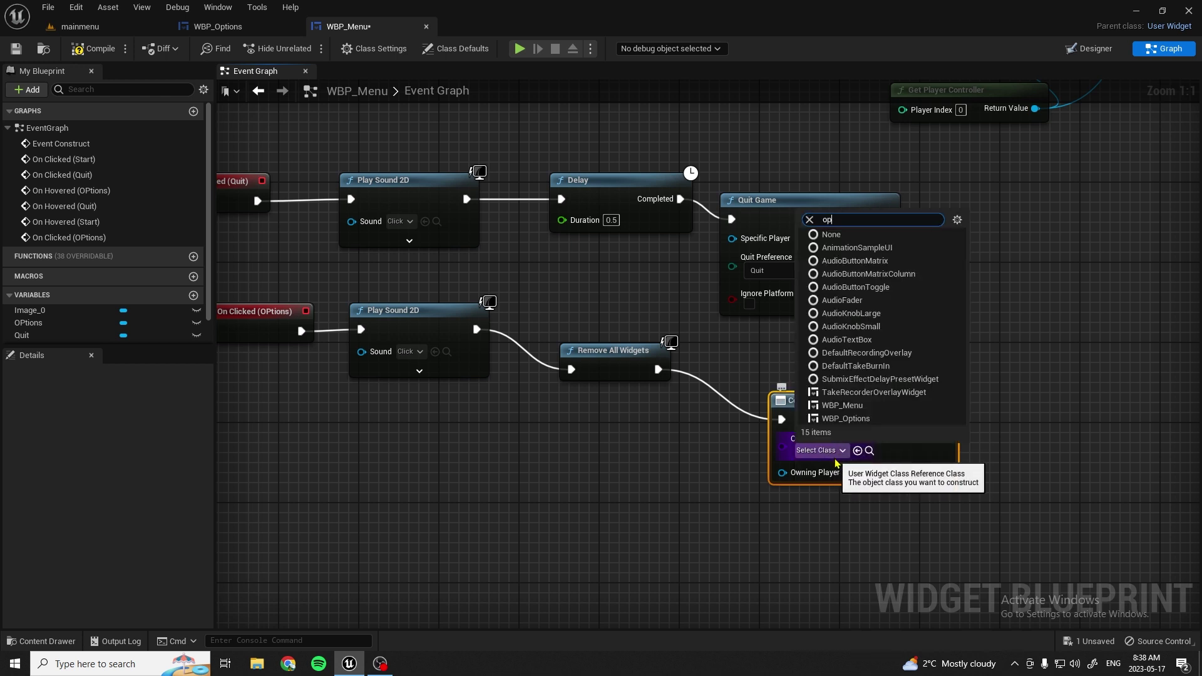
click(836, 462)
click(836, 498)
right_drag(869, 526, 600, 467)
Step: Add the created WBP_Options widget to the viewport and compile WBP_Menu
drag(675, 361, 719, 362)
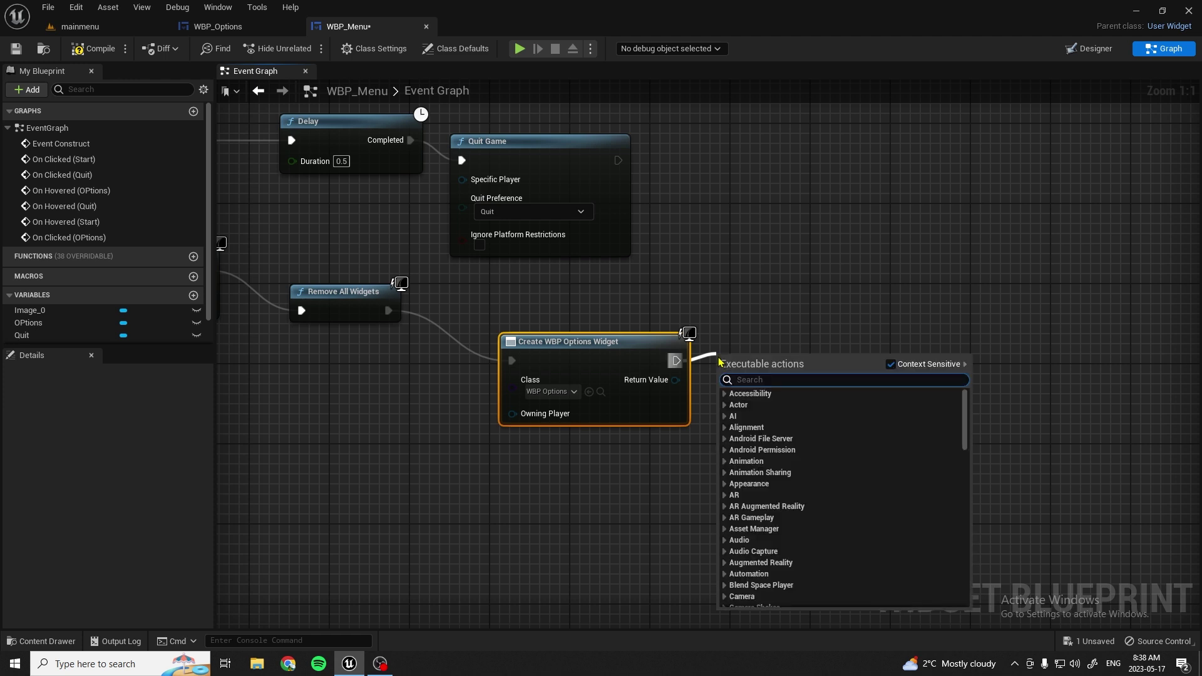
text(add to v)
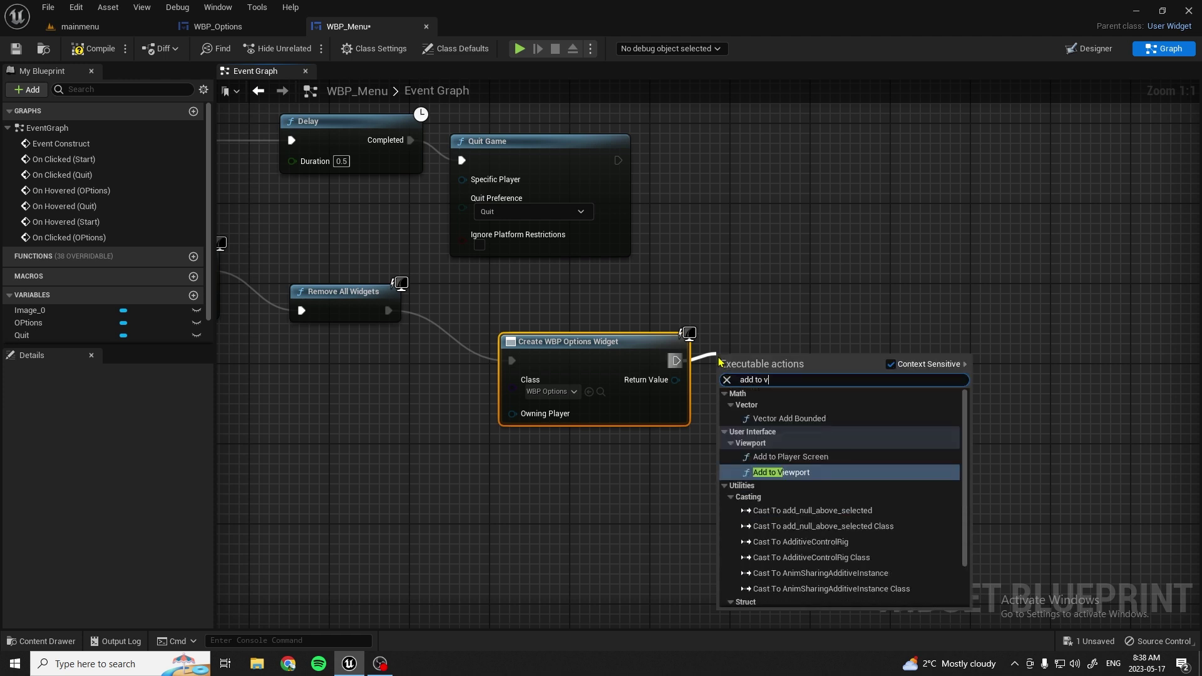
click(780, 472)
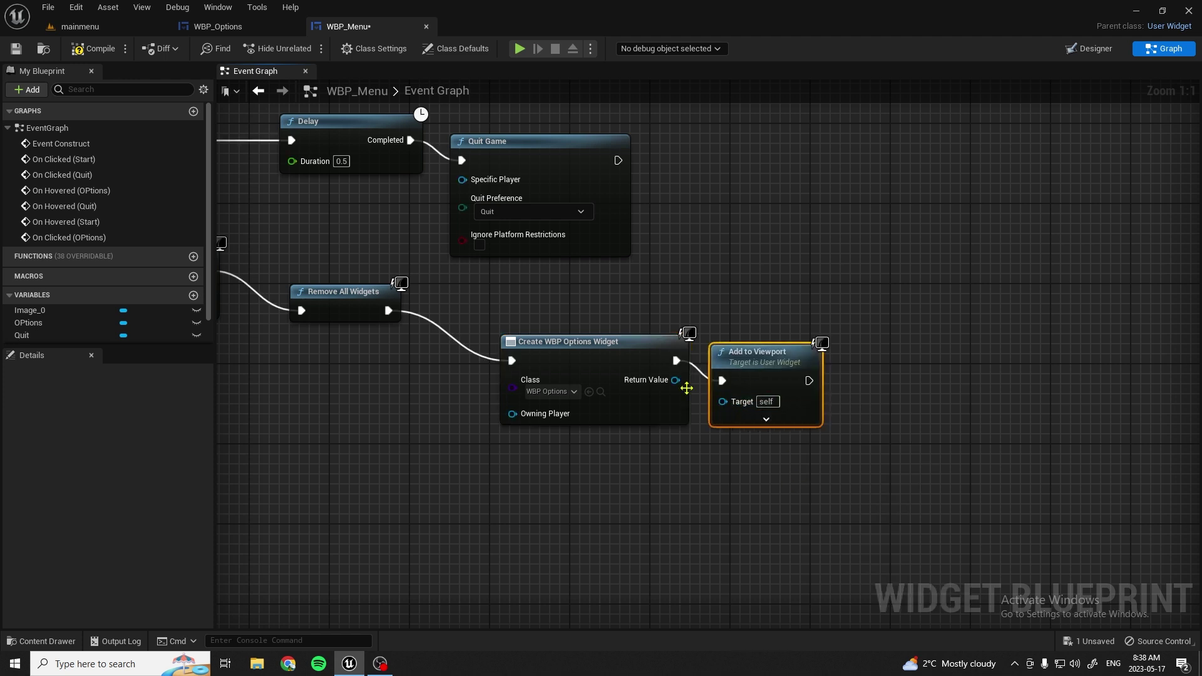
drag(687, 389, 723, 401)
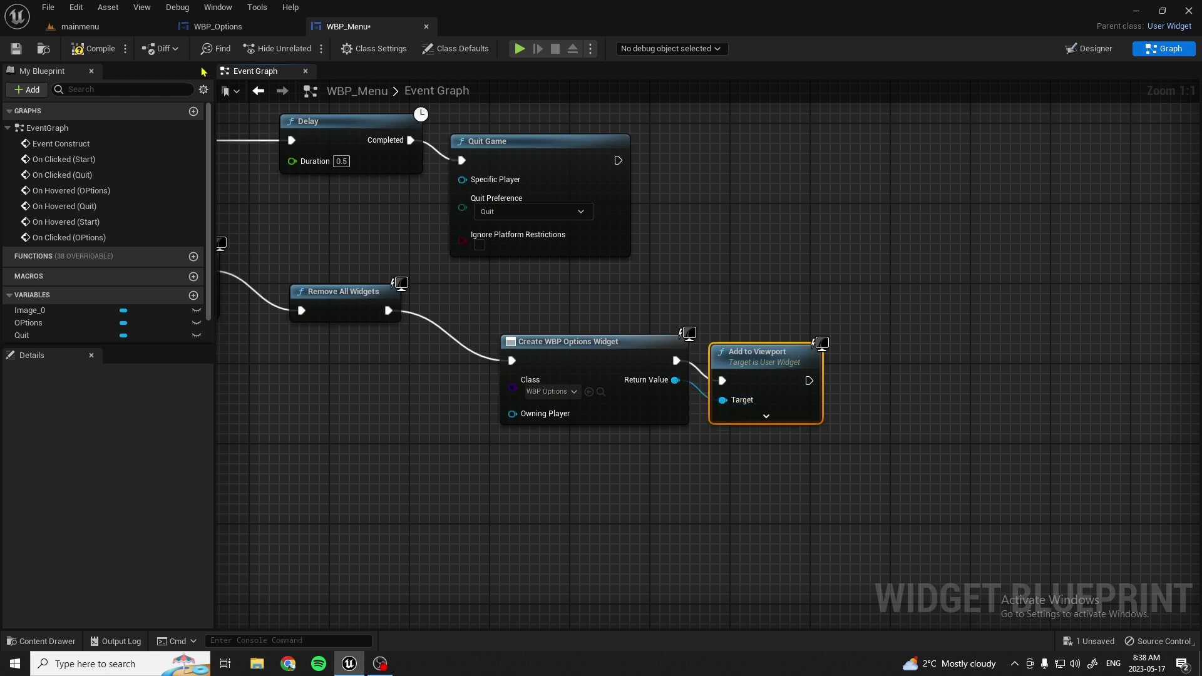
click(94, 50)
scroll(375, 413, down, 2)
scroll(564, 414, down, 2)
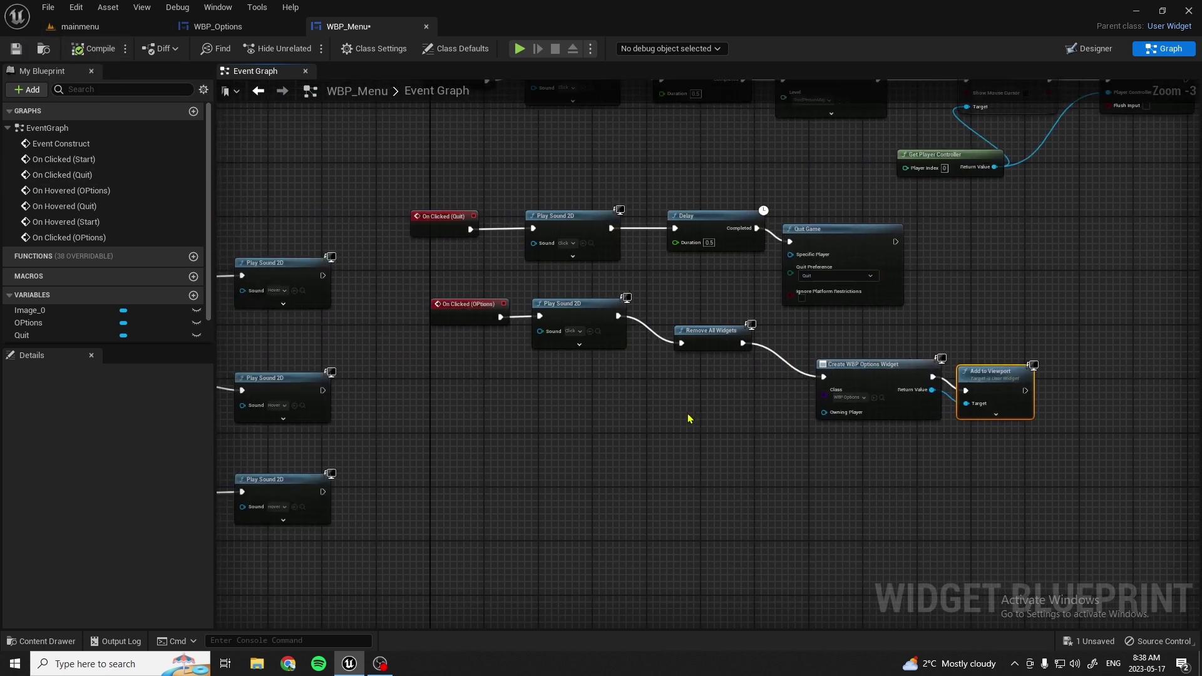
scroll(688, 419, down, 2)
scroll(688, 419, up, 2)
scroll(689, 419, up, 1)
Step: Move the OPtions click chain lower, away from the Quit chain, and save WBP_Menu
drag(402, 259, 530, 286)
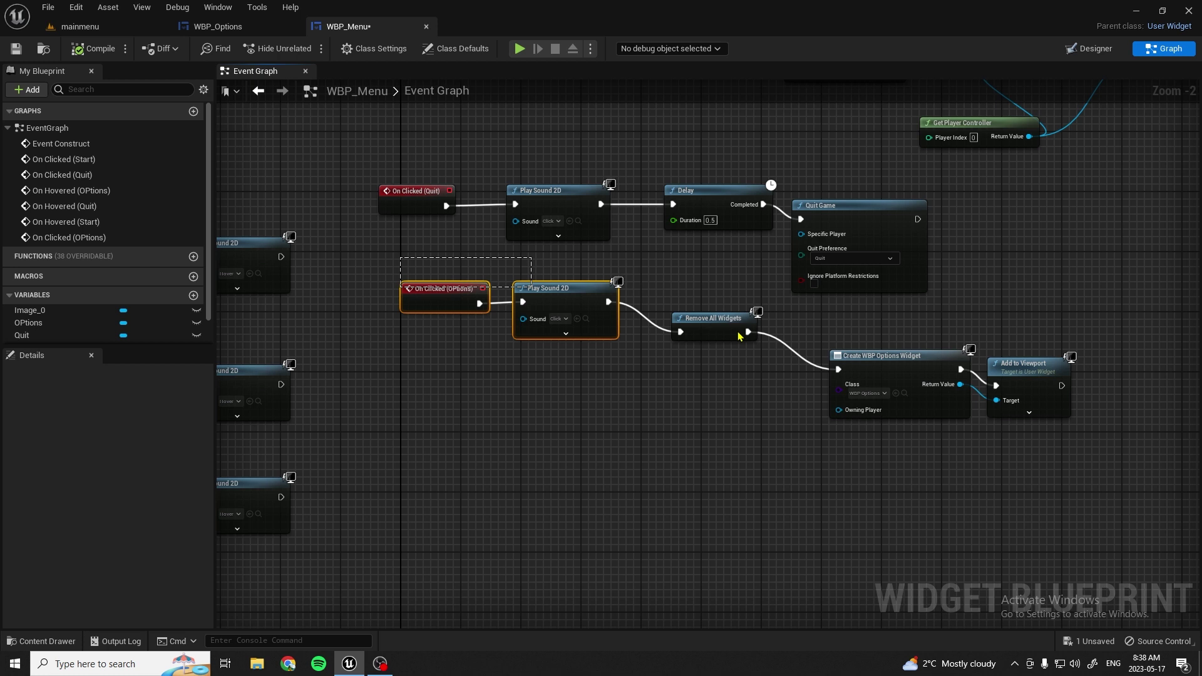
click(454, 293)
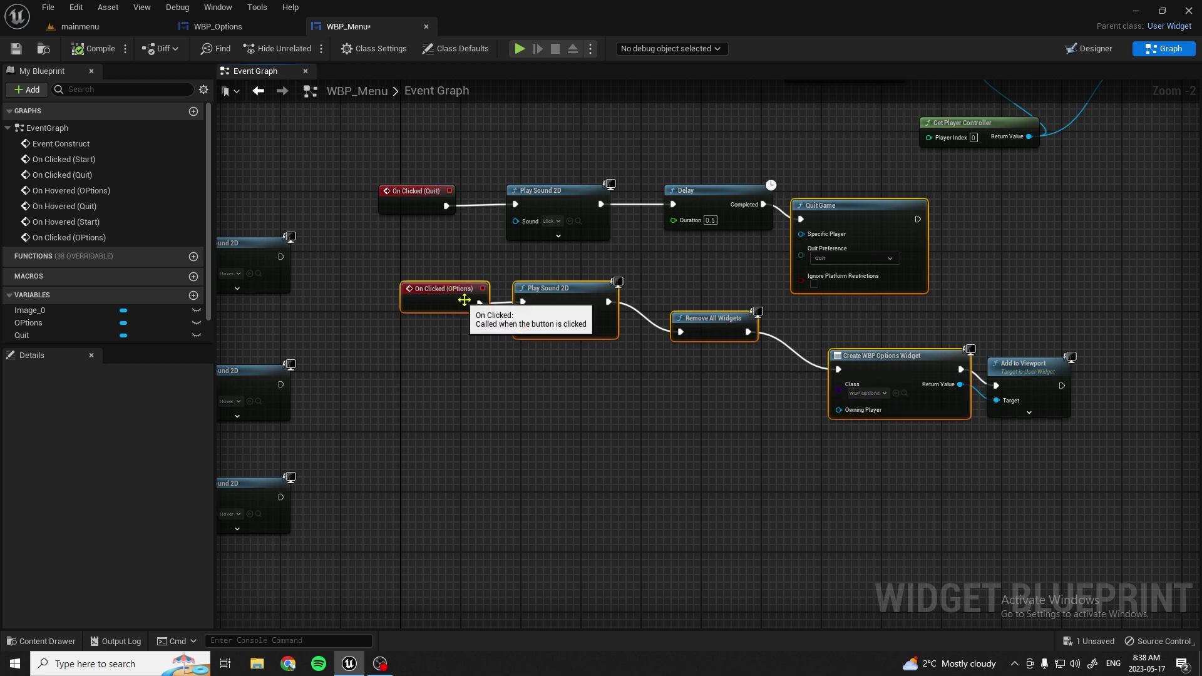
ctrl+click(1026, 387)
ctrl+click(901, 371)
ctrl+click(714, 325)
ctrl+click(554, 315)
drag(554, 315, 530, 412)
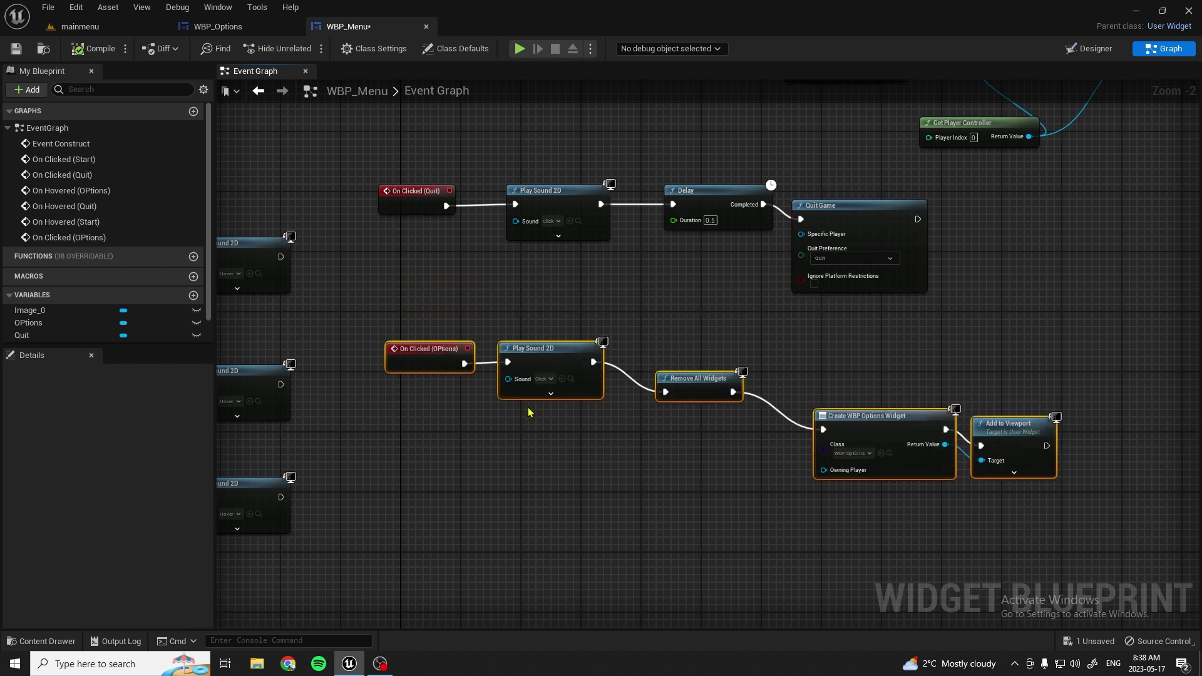
click(629, 348)
scroll(645, 376, down, 2)
scroll(645, 376, down, 3)
scroll(645, 369, up, 3)
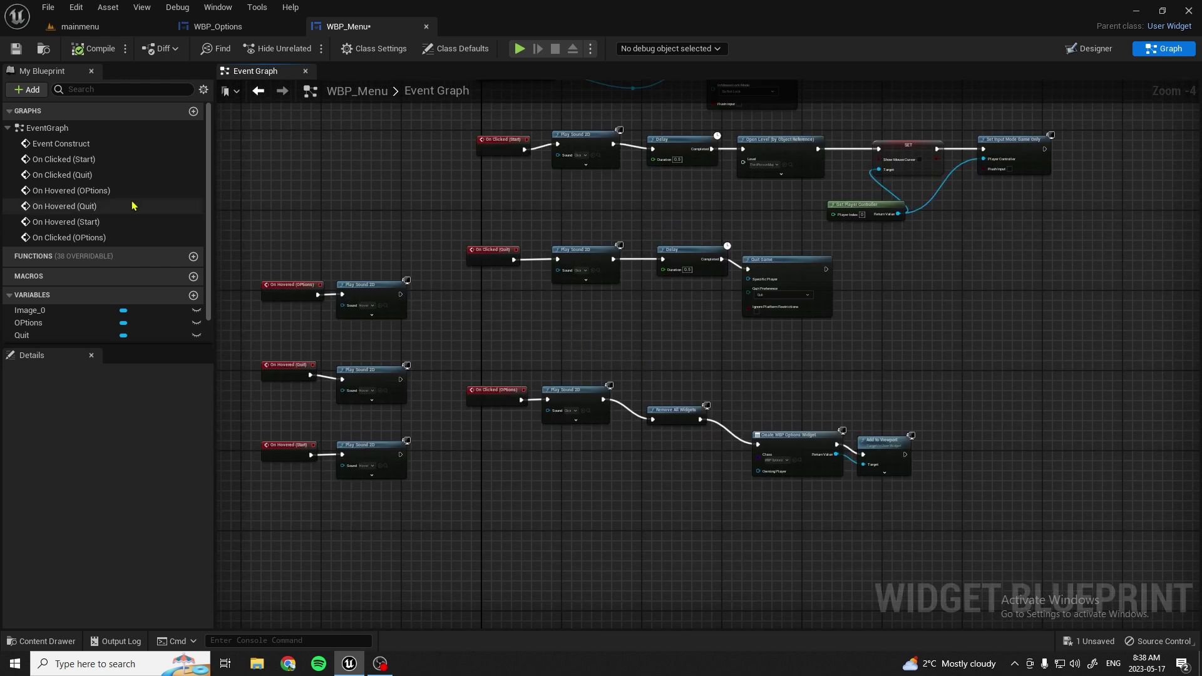
click(15, 49)
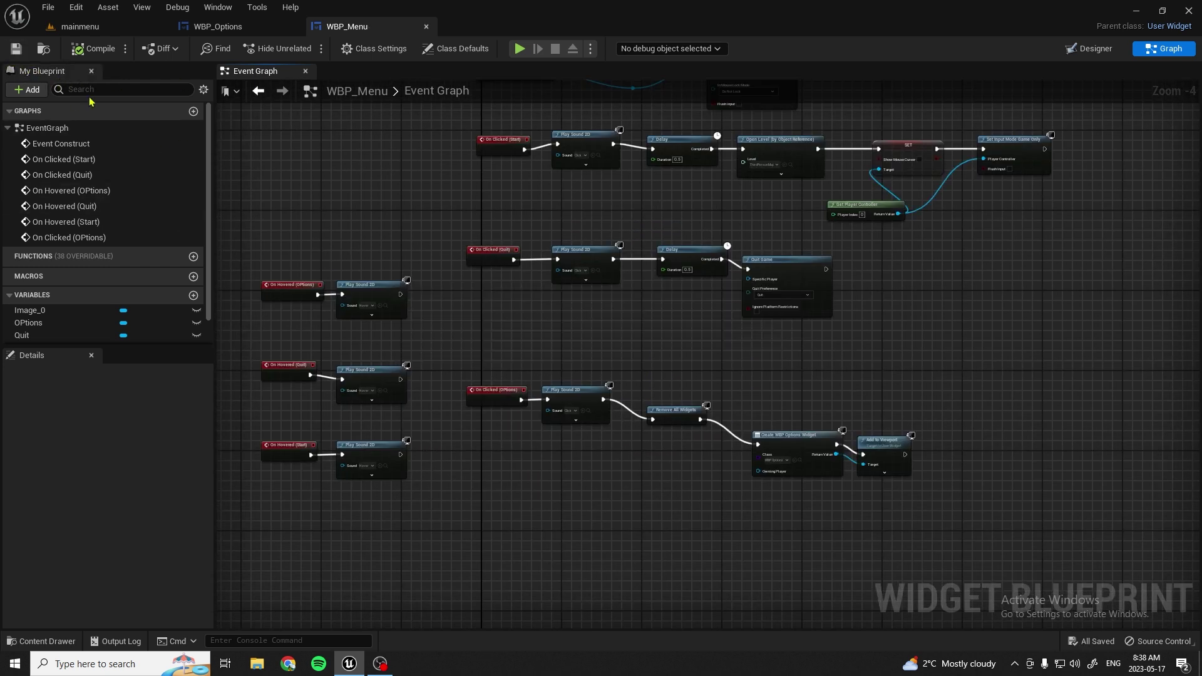
click(103, 26)
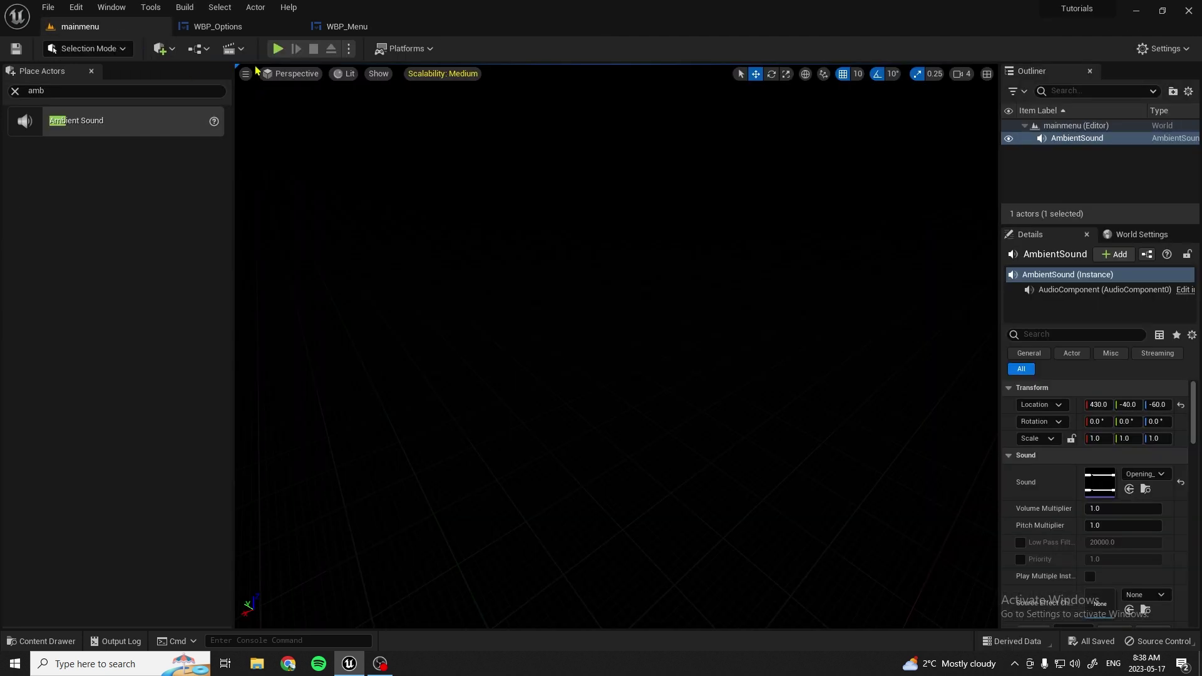
Step: Play the mainmenu level, open Options, go Back, and reopen the options screen
click(277, 51)
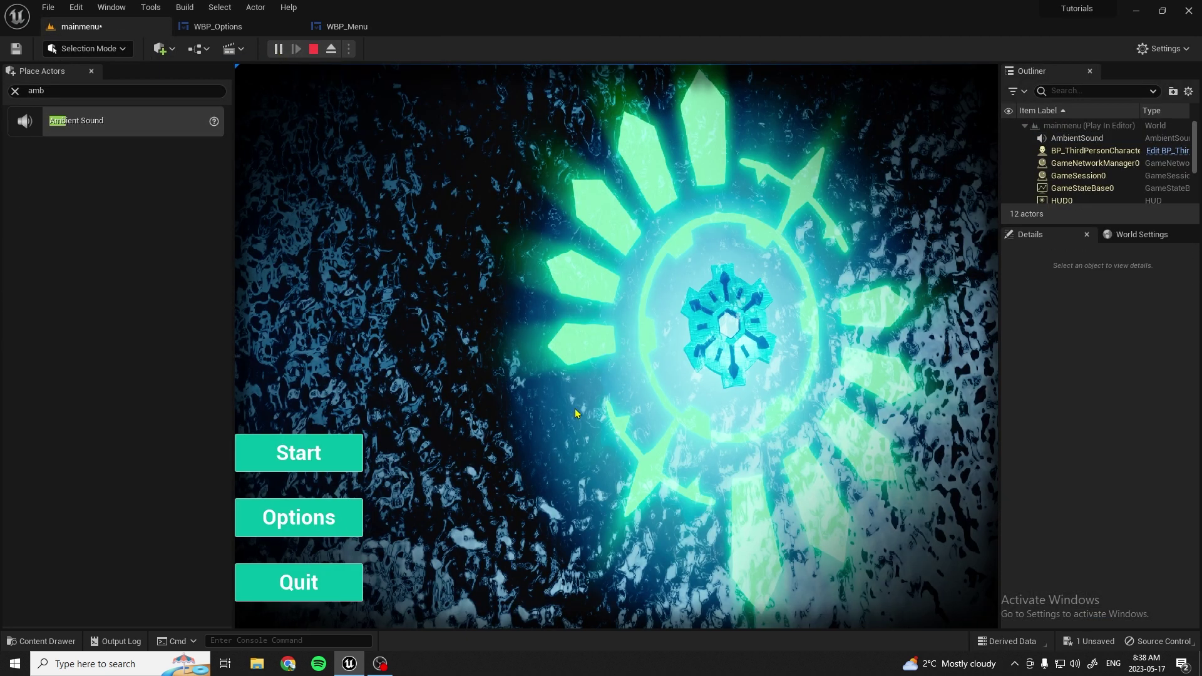
click(342, 523)
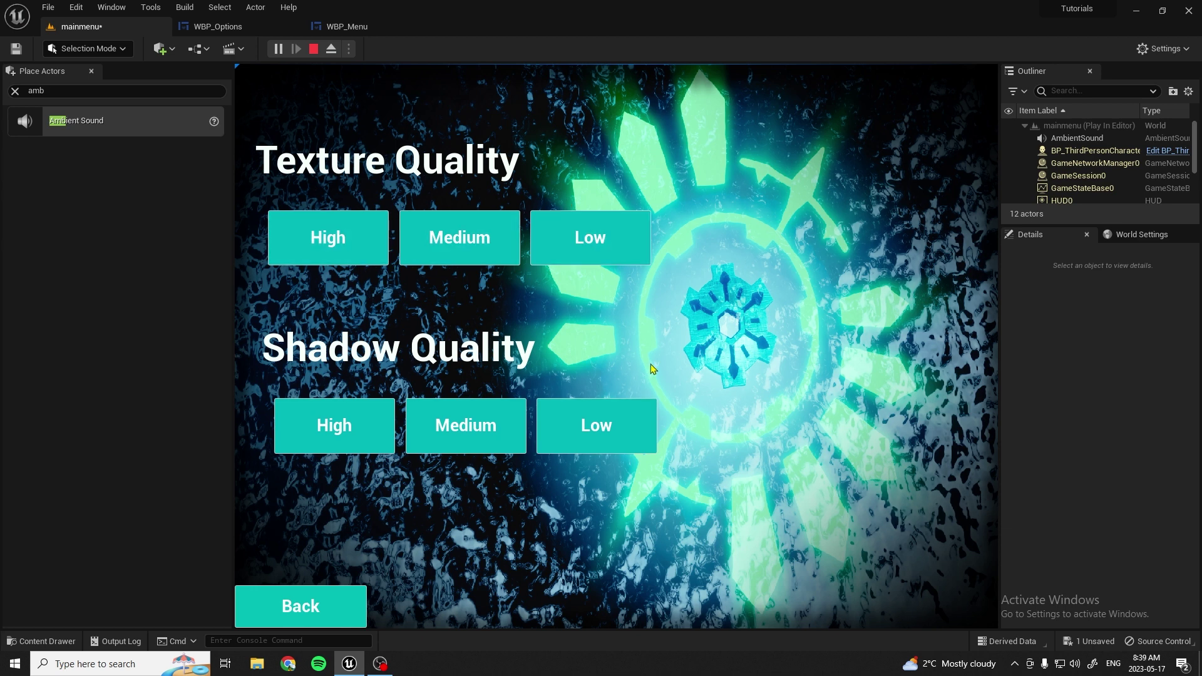
click(320, 606)
click(350, 502)
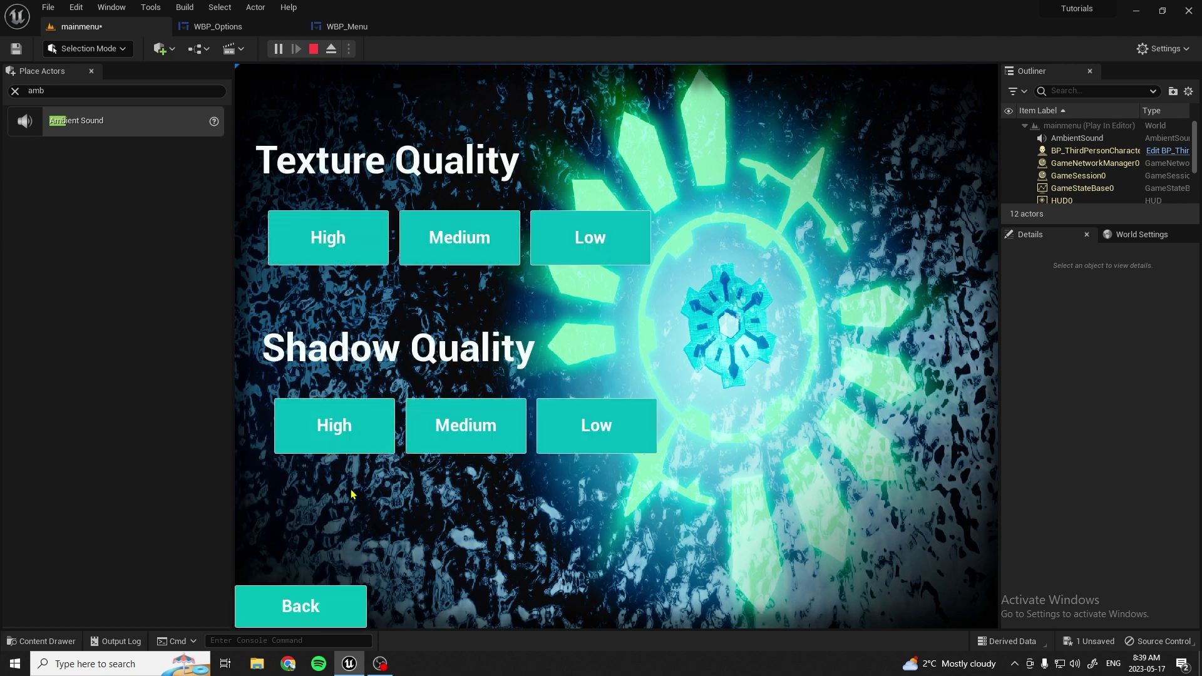